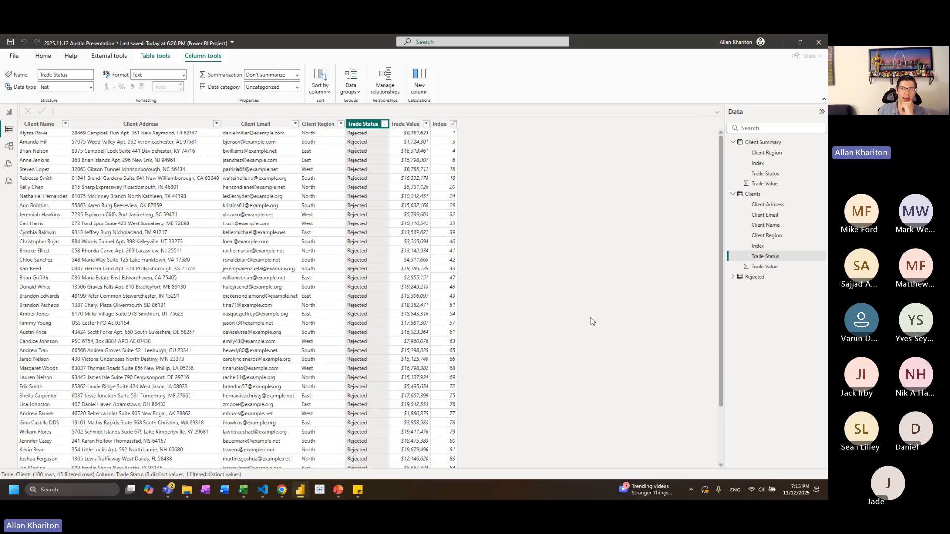
# Review the Client Summary and Rejected table data and inspect the Rejected Items and Region Summary visuals on the Basic Visuals report page
pyautogui.click(762, 143)
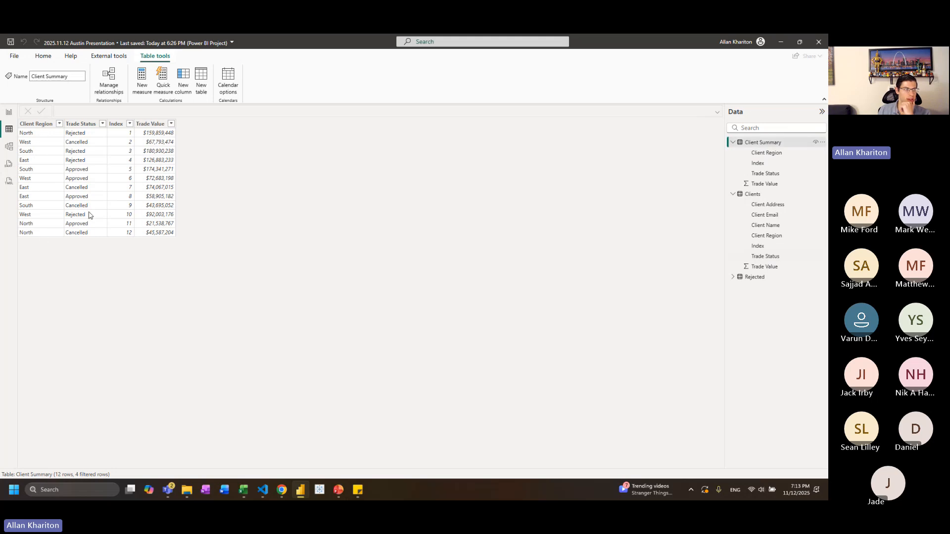
pyautogui.click(761, 277)
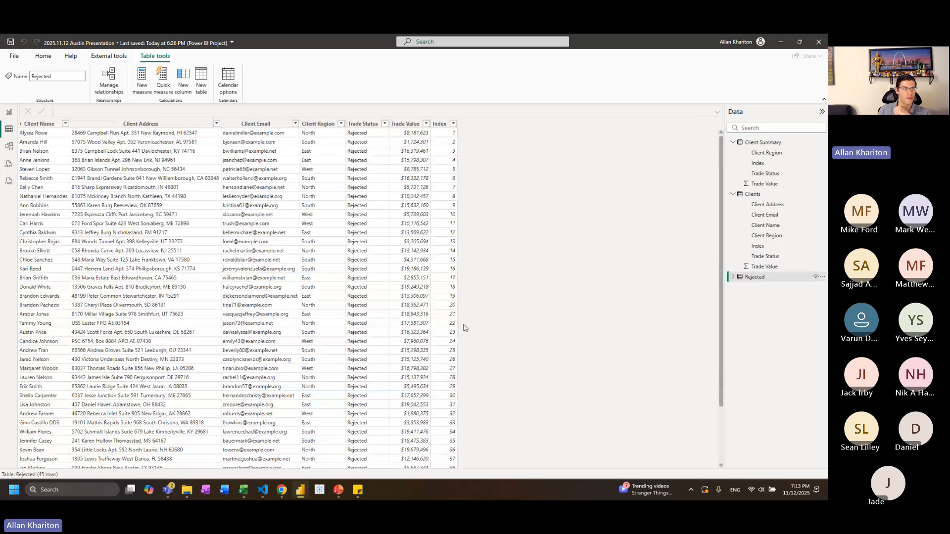
pyautogui.click(7, 114)
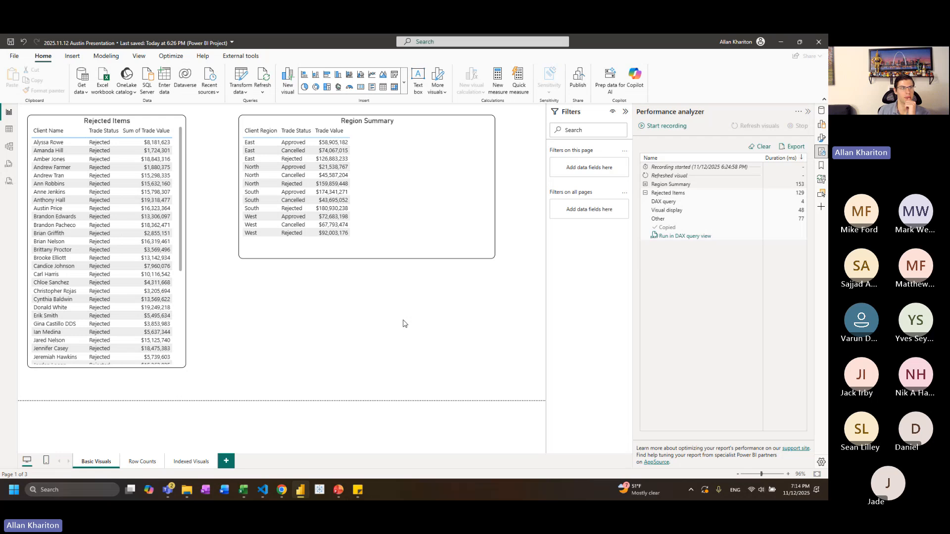
pyautogui.click(107, 122)
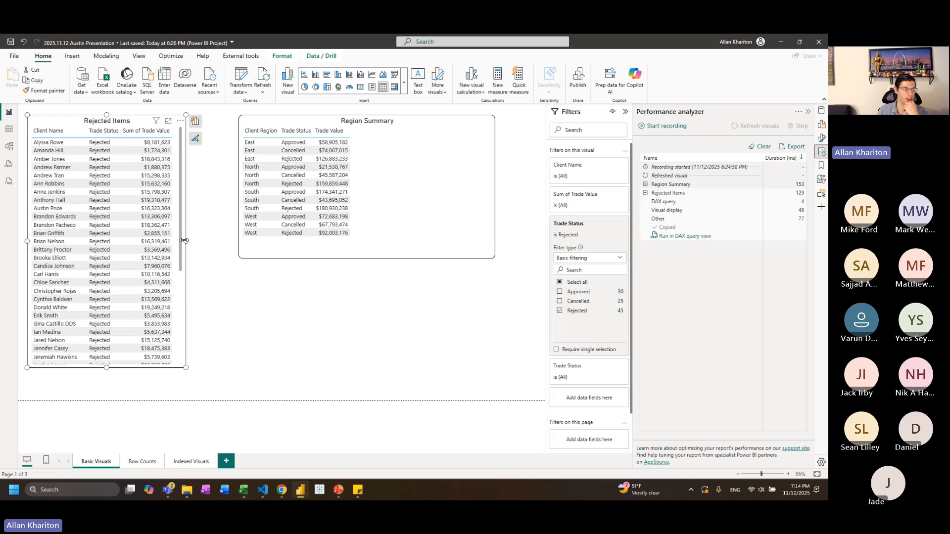
pyautogui.click(415, 211)
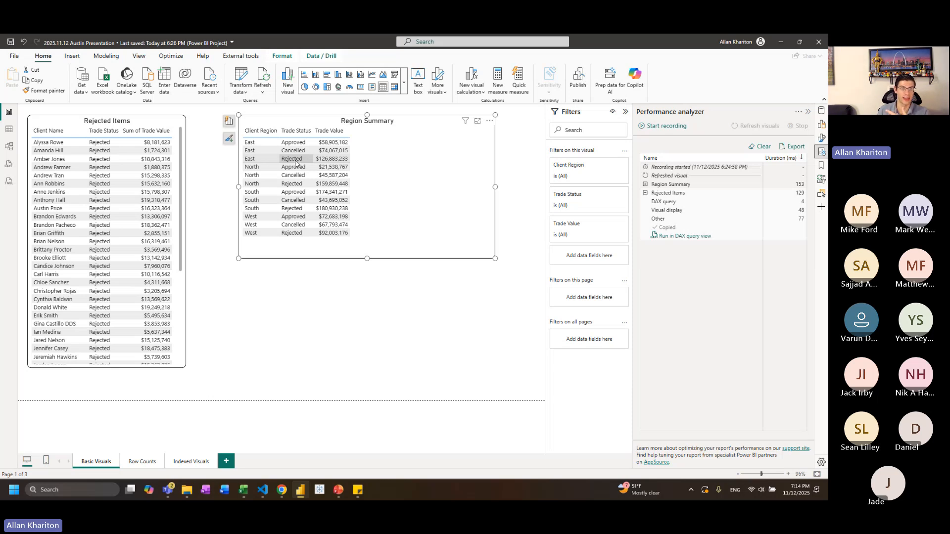
pyautogui.click(426, 317)
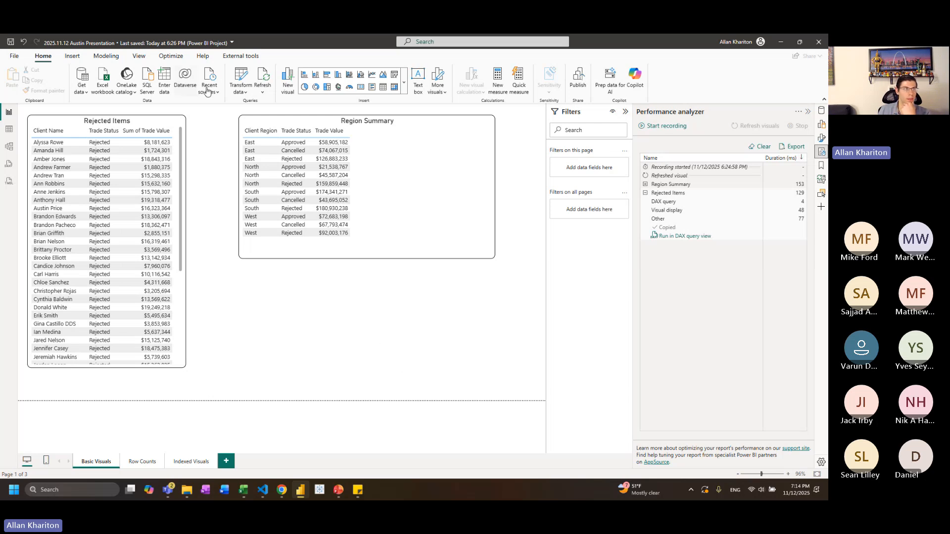
# Clear the Performance analyzer results and record a new refresh of the page's visuals
pyautogui.click(138, 57)
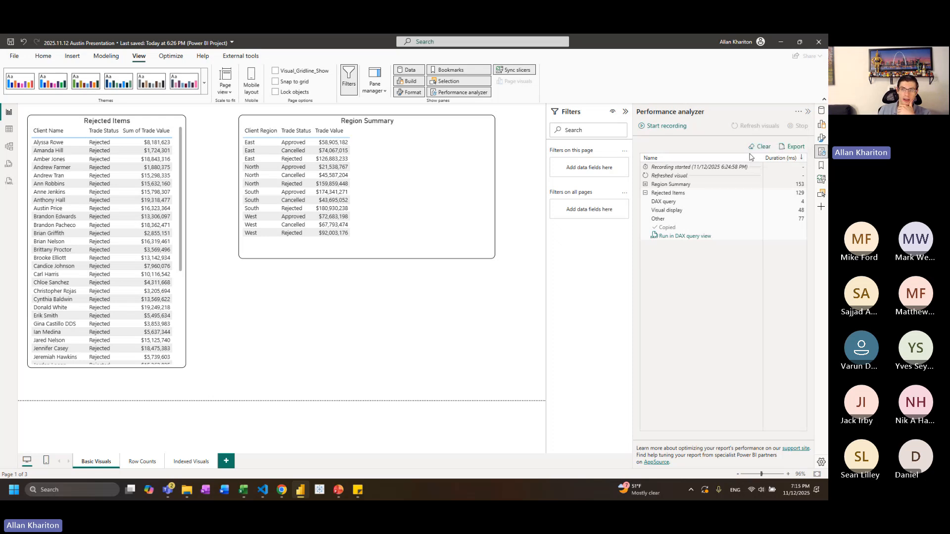
pyautogui.click(769, 149)
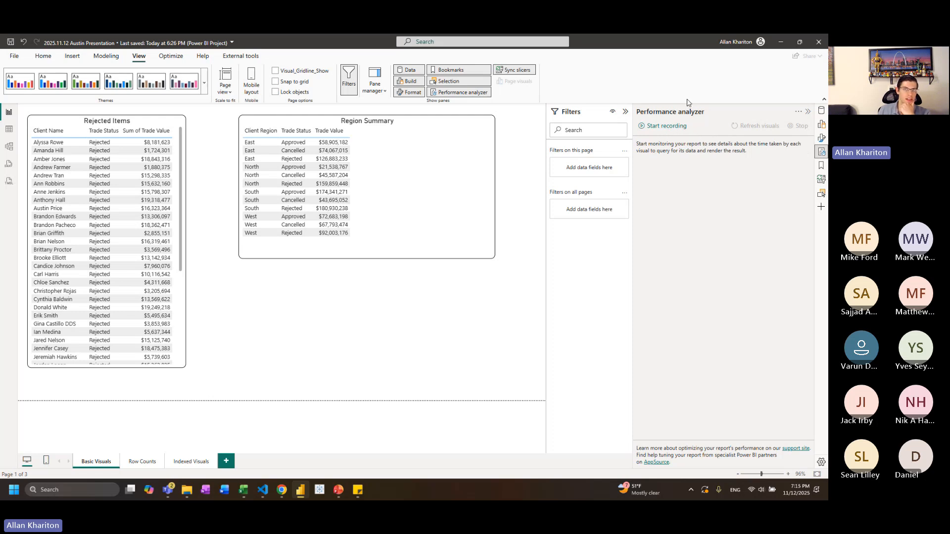
pyautogui.click(667, 129)
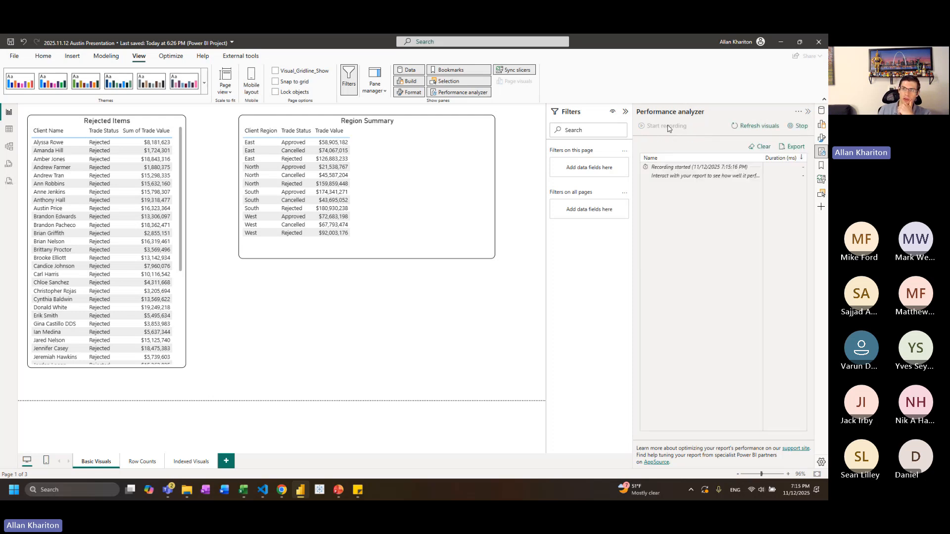
pyautogui.click(754, 129)
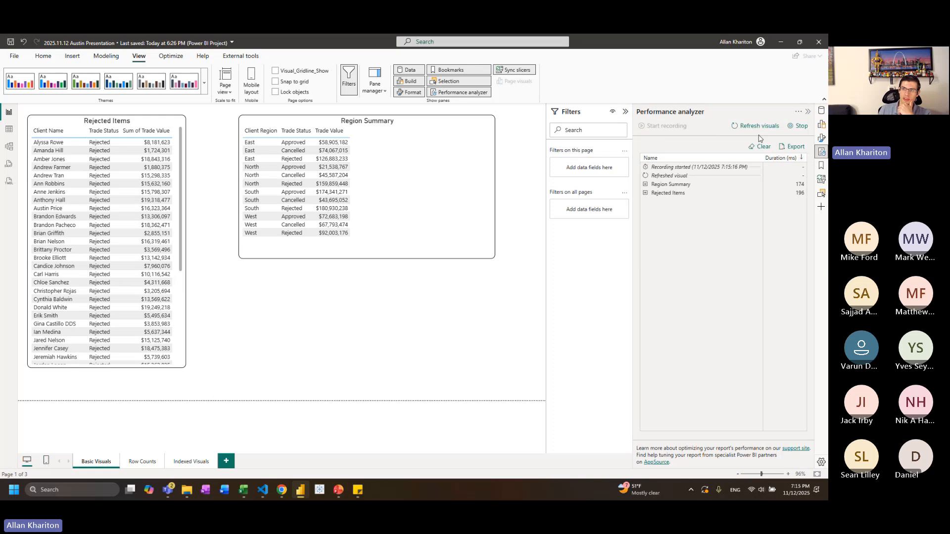
pyautogui.click(798, 127)
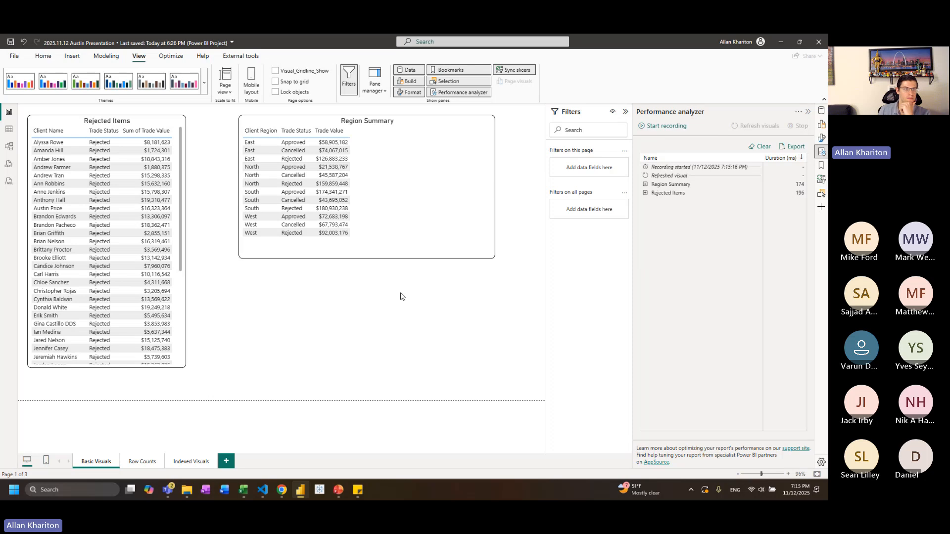
# Copy the DAX query of the Rejected Items visual from its Performance analyzer entry
pyautogui.click(645, 193)
pyautogui.moveTo(657, 202)
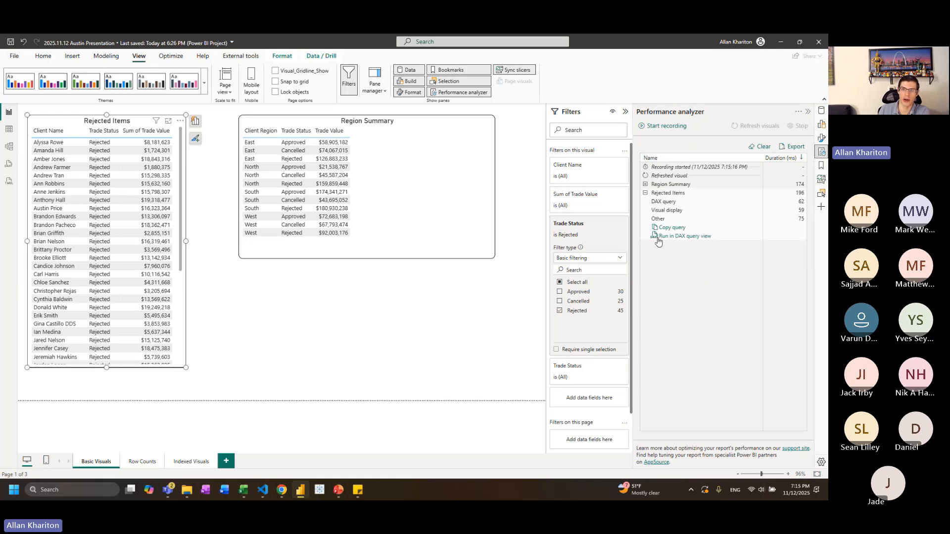
pyautogui.click(674, 228)
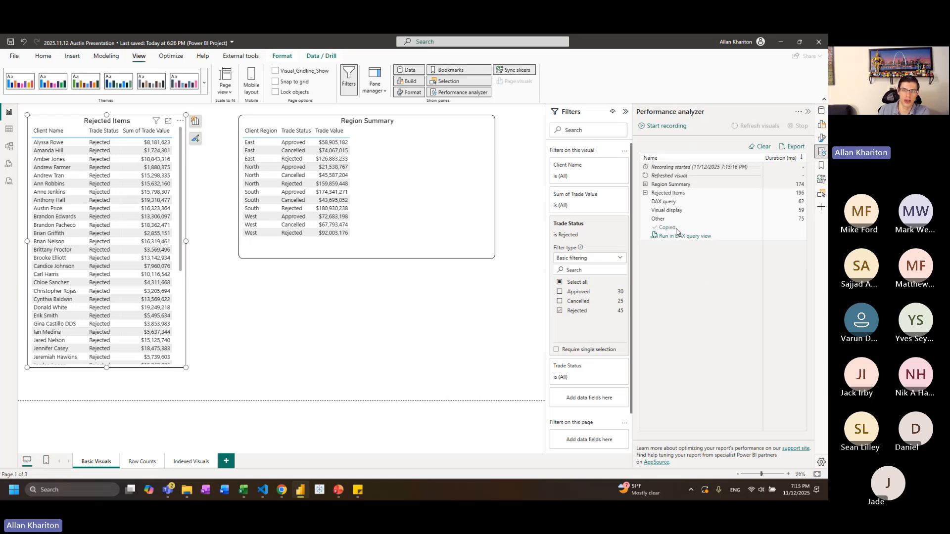
# Run the whole Rejected Basic query in DAX query view
pyautogui.click(9, 165)
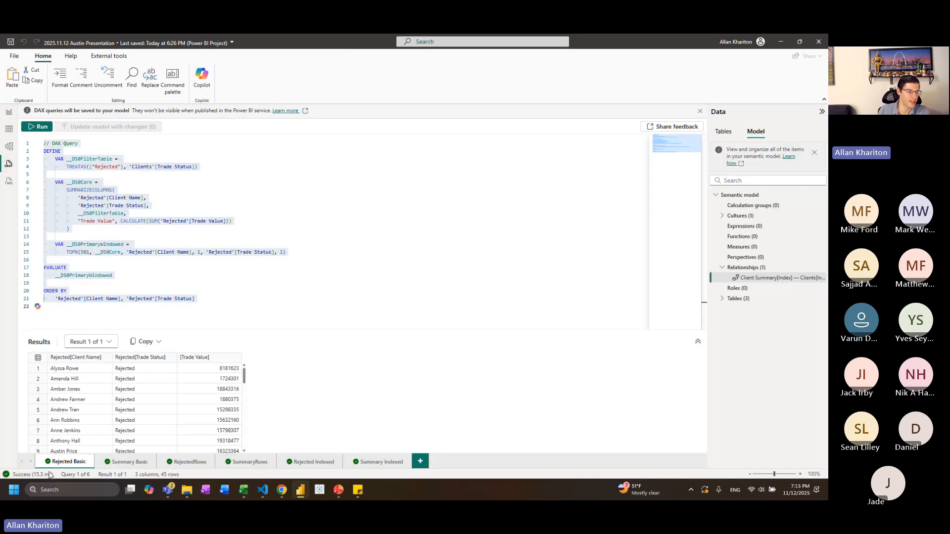
pyautogui.click(165, 211)
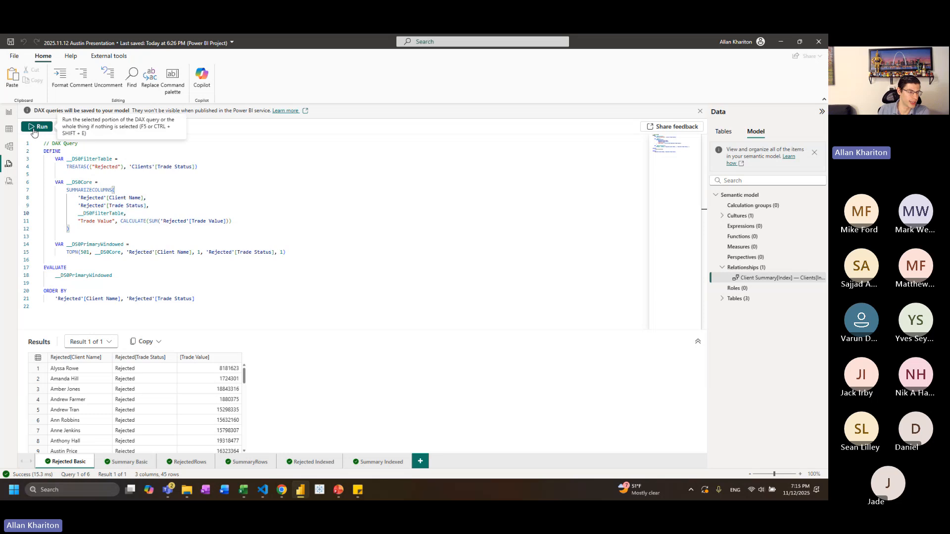
pyautogui.scroll(-4, 115, 401)
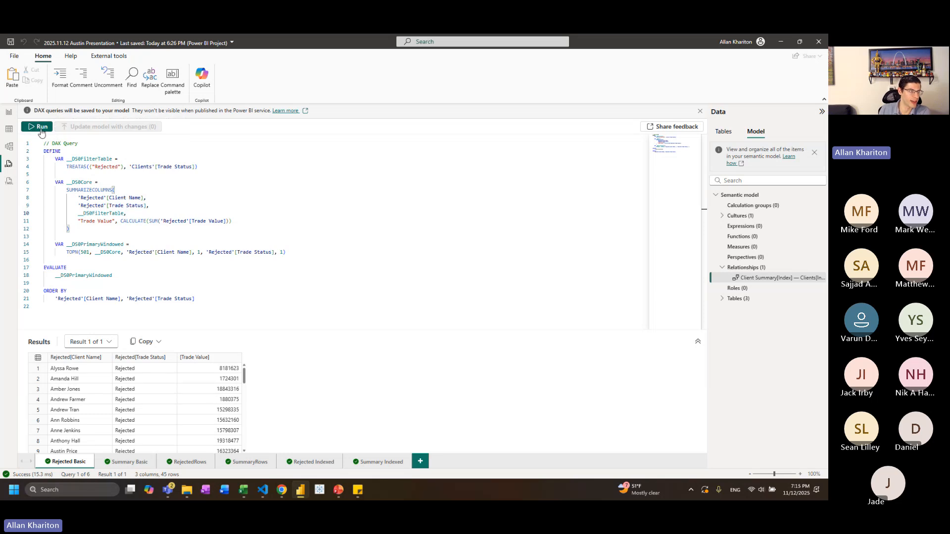
pyautogui.scroll(-2, 124, 397)
pyautogui.scroll(6, 125, 397)
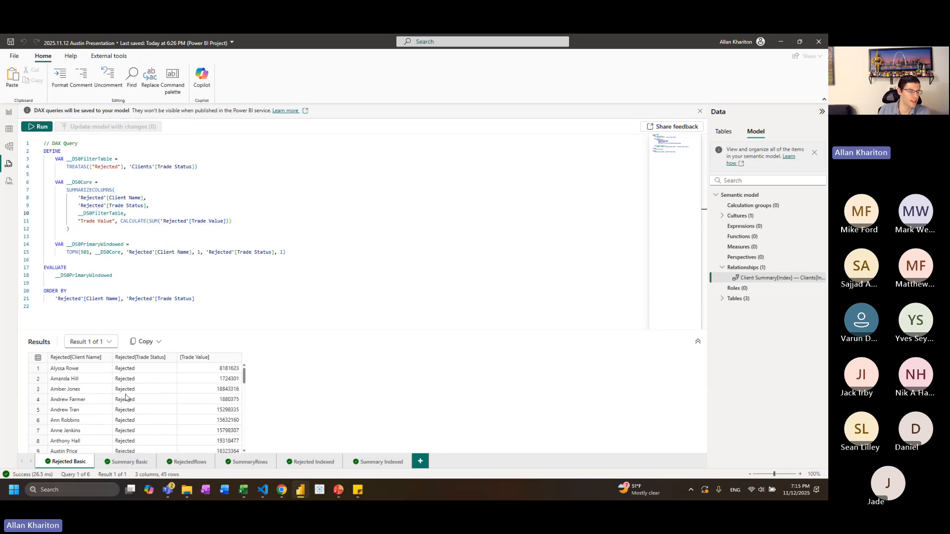
# Run the Summary Basic query and dismiss the Teams chat notification
pyautogui.click(130, 462)
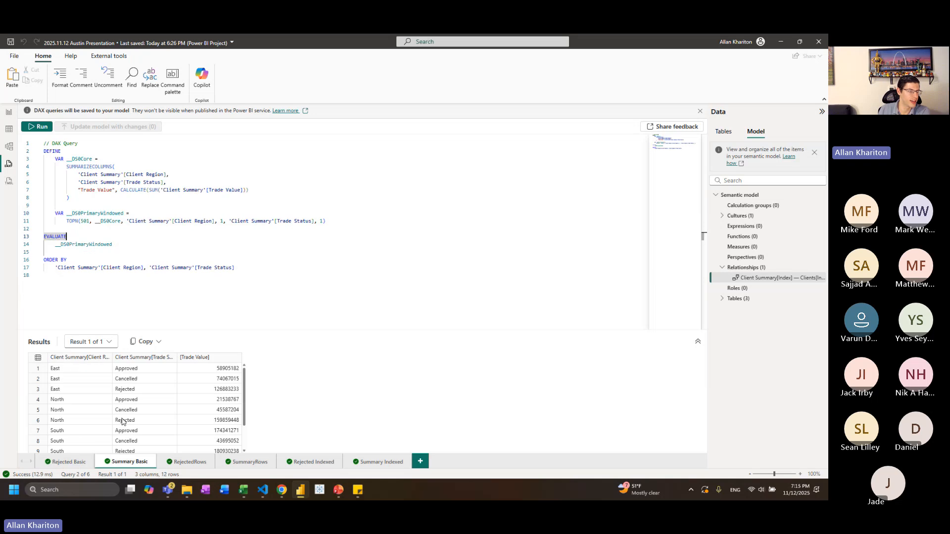
pyautogui.click(35, 128)
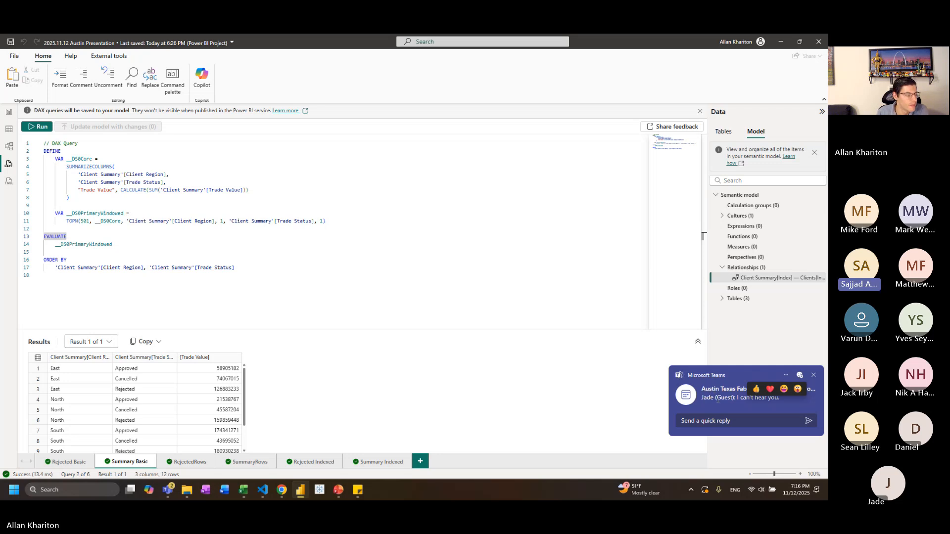
pyautogui.click(812, 376)
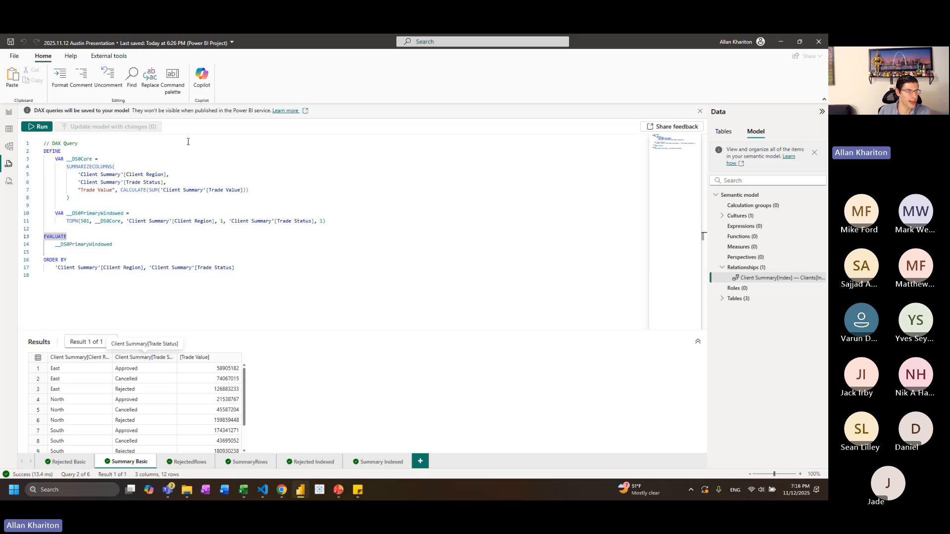
# Return to the report page and switch to the Power Automate flow list in Chrome
pyautogui.click(9, 112)
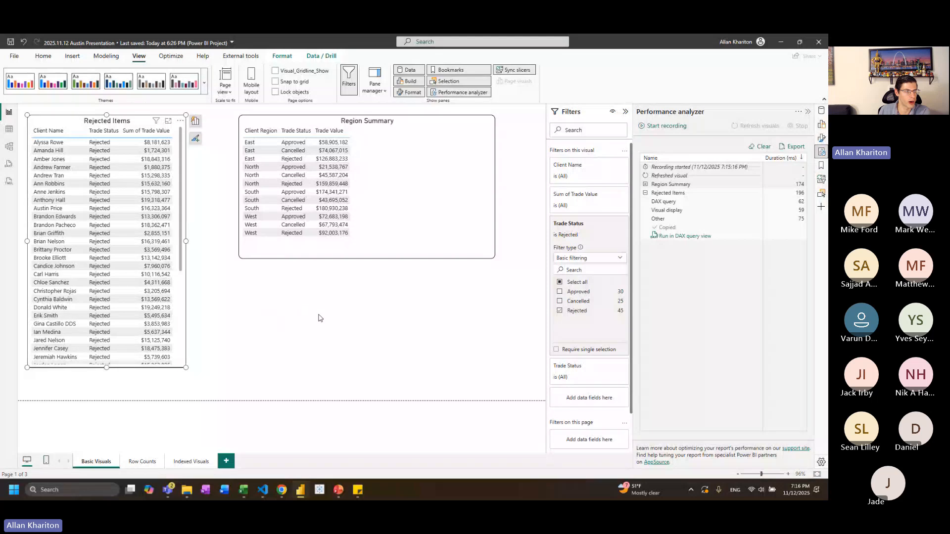
pyautogui.moveTo(281, 489)
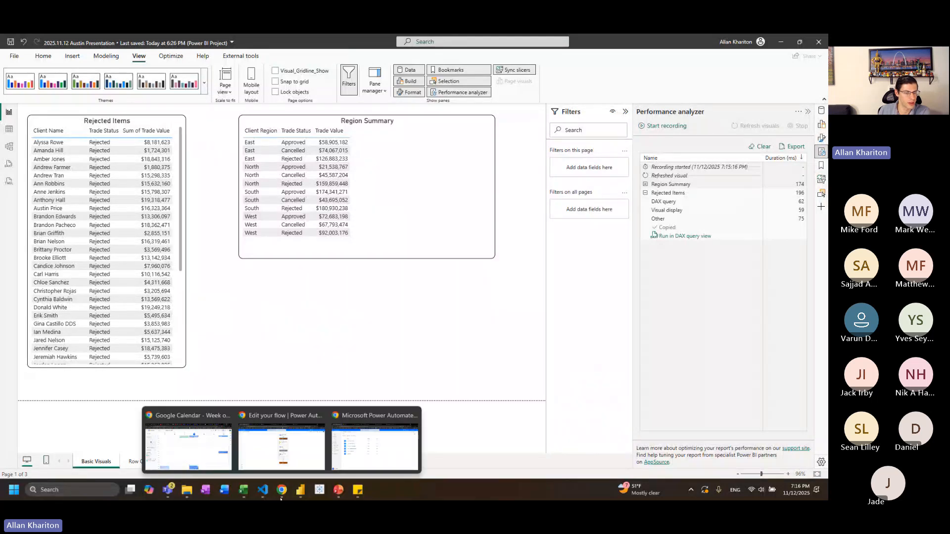
pyautogui.click(352, 447)
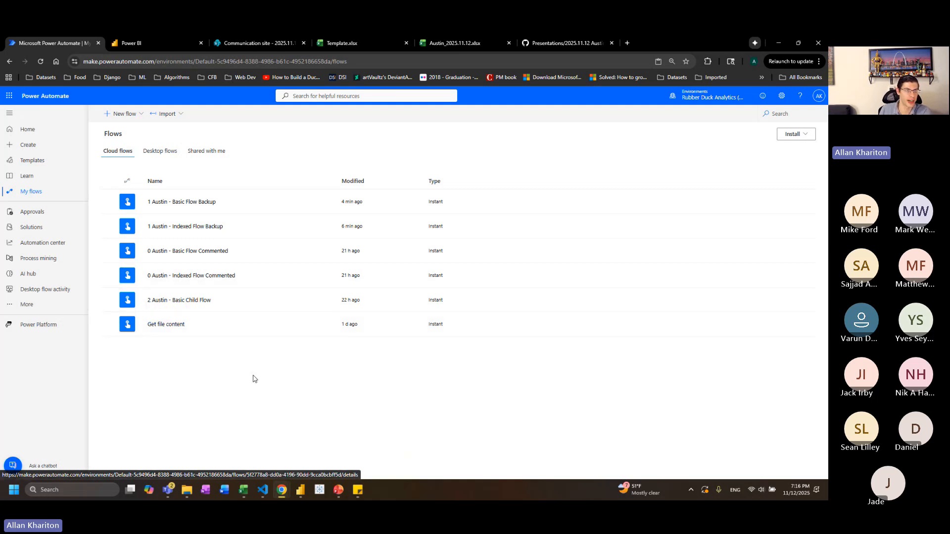
# Inspect the empty table on the Summary sheet of Template.xlsx and the available Format As Table styles
pyautogui.click(334, 42)
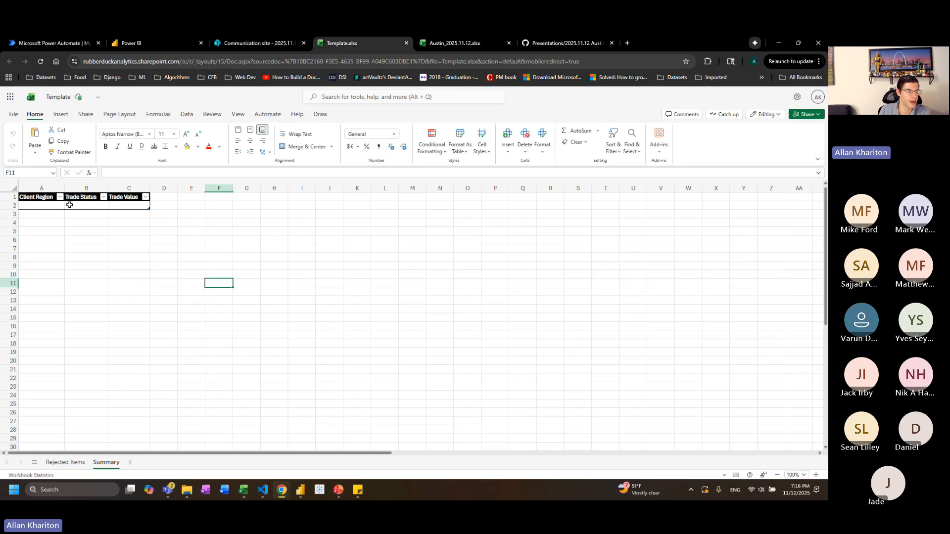
pyautogui.moveTo(53, 207); pyautogui.dragTo(124, 206)
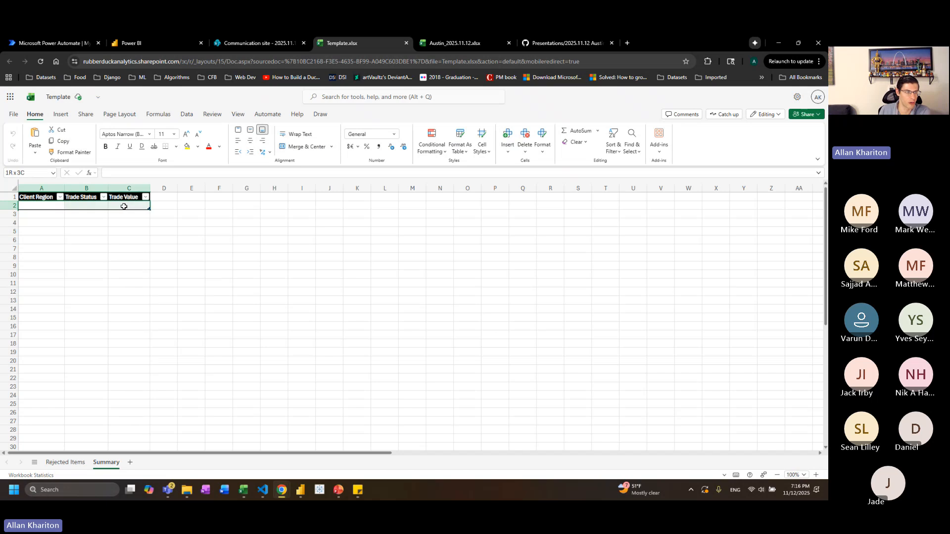
pyautogui.click(125, 206)
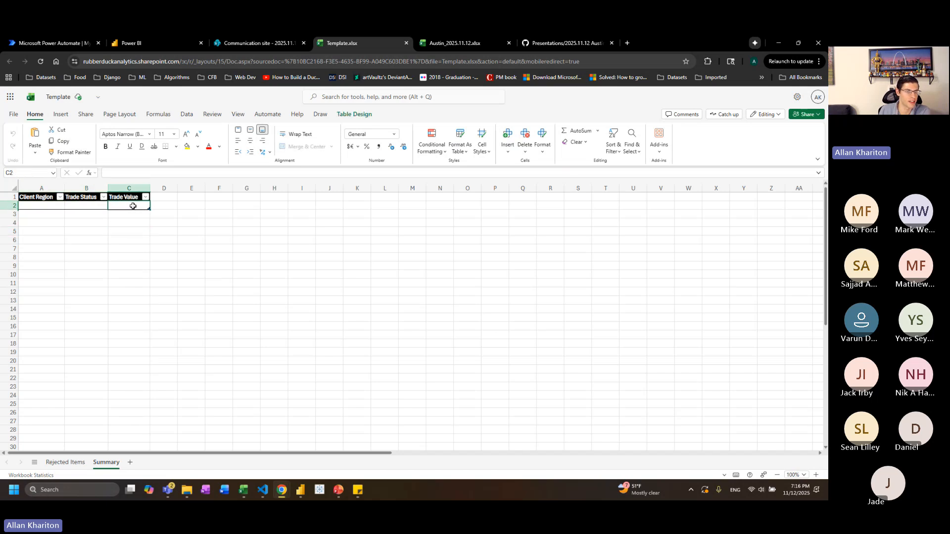
pyautogui.click(463, 145)
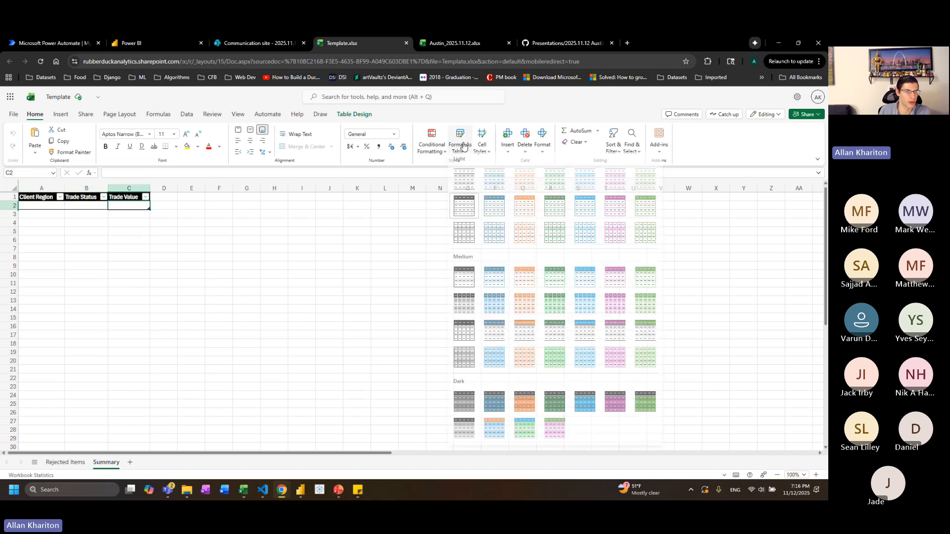
pyautogui.click(462, 144)
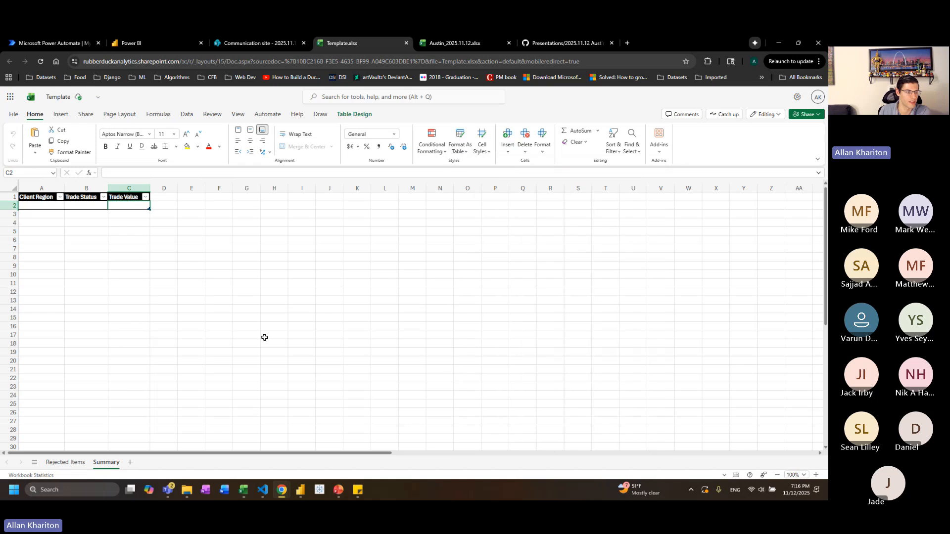
# Check the table name and design settings of the empty table on the Rejected Items sheet
pyautogui.click(54, 464)
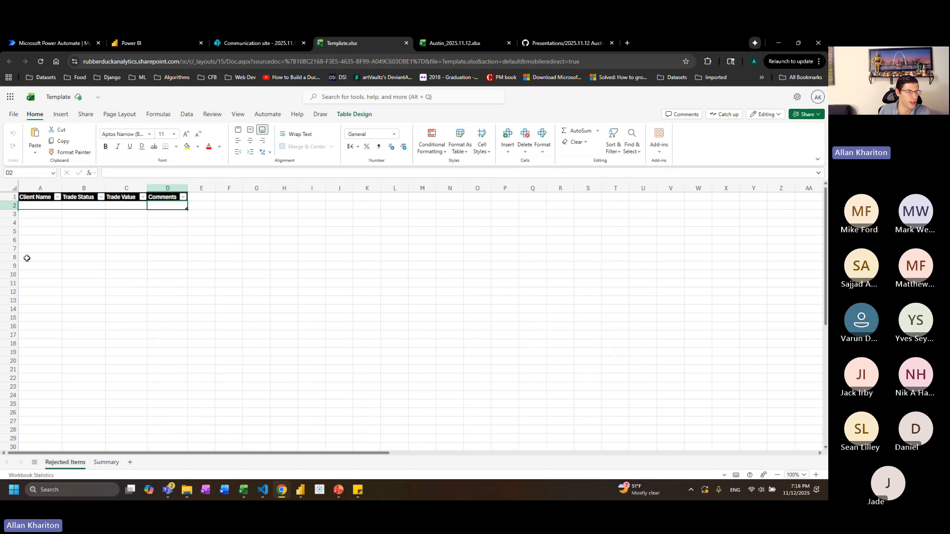
pyautogui.click(38, 206)
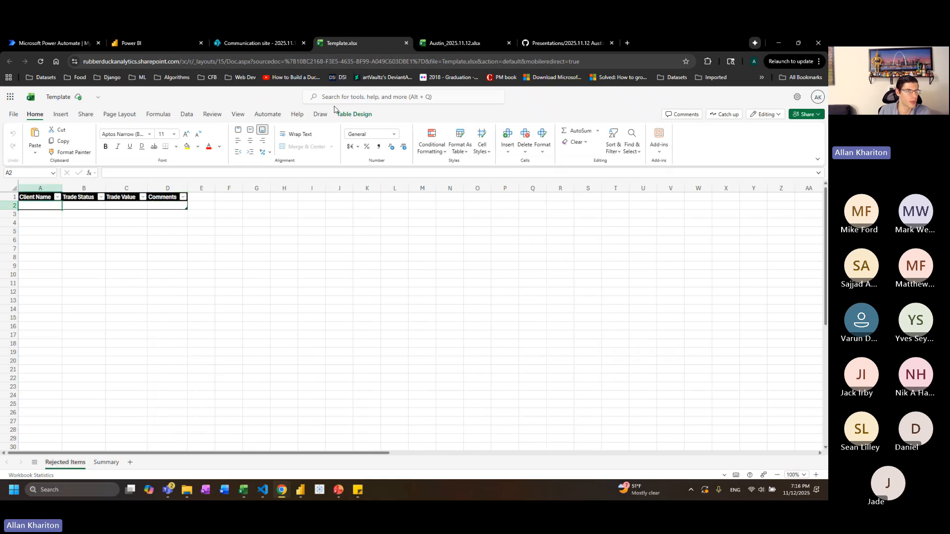
pyautogui.click(355, 114)
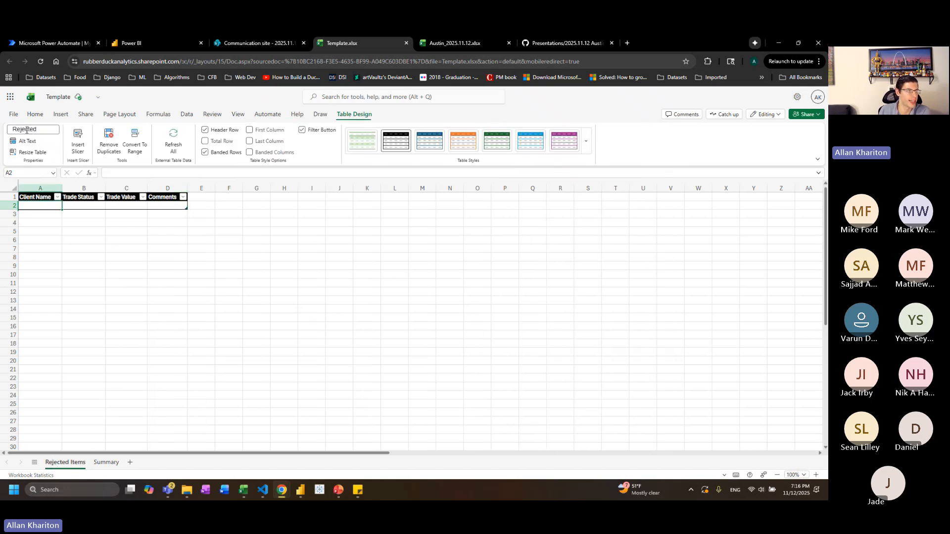
pyautogui.click(302, 232)
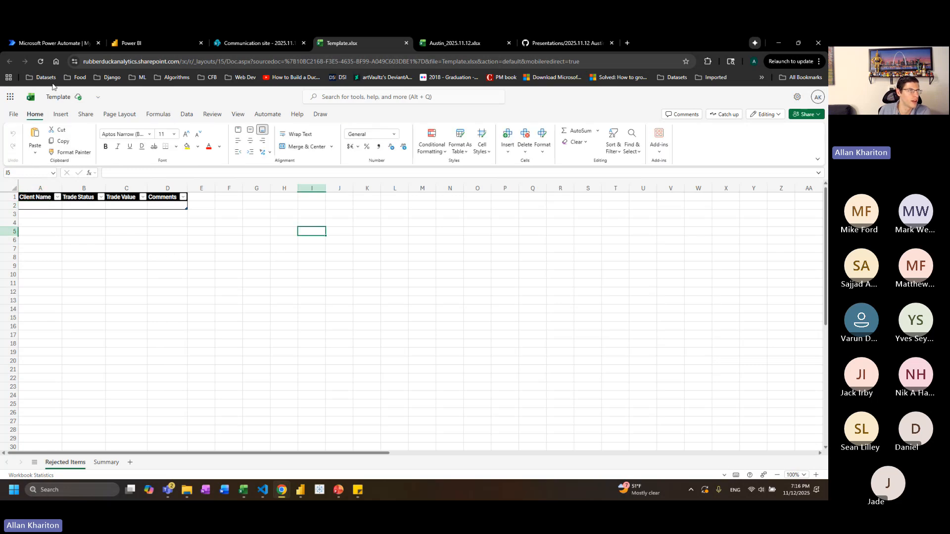
# Open the Get file content flow in the Power Automate editor
pyautogui.click(42, 44)
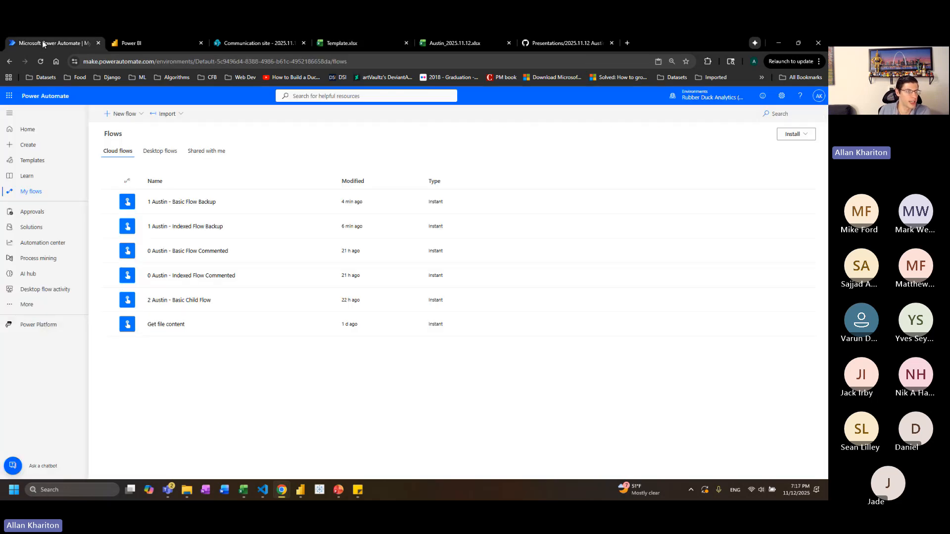
pyautogui.click(153, 327)
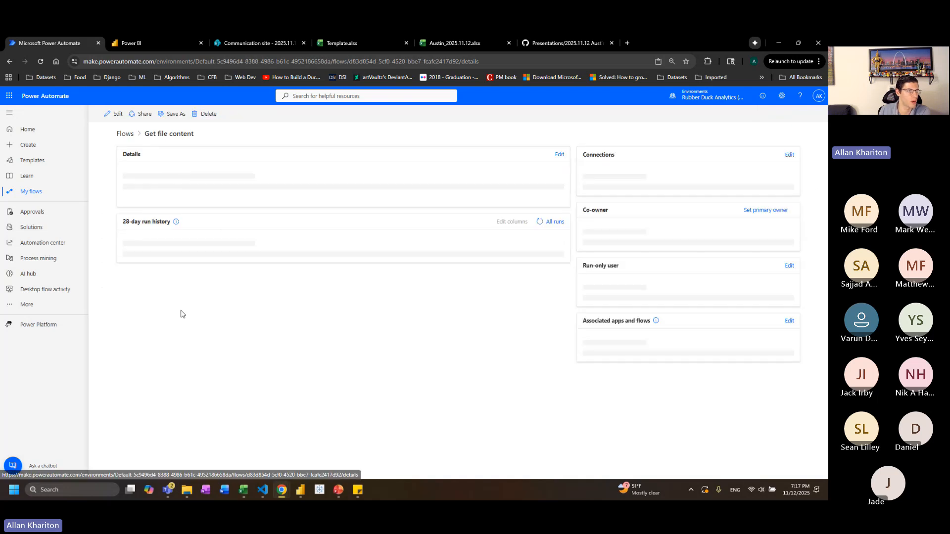
pyautogui.click(114, 115)
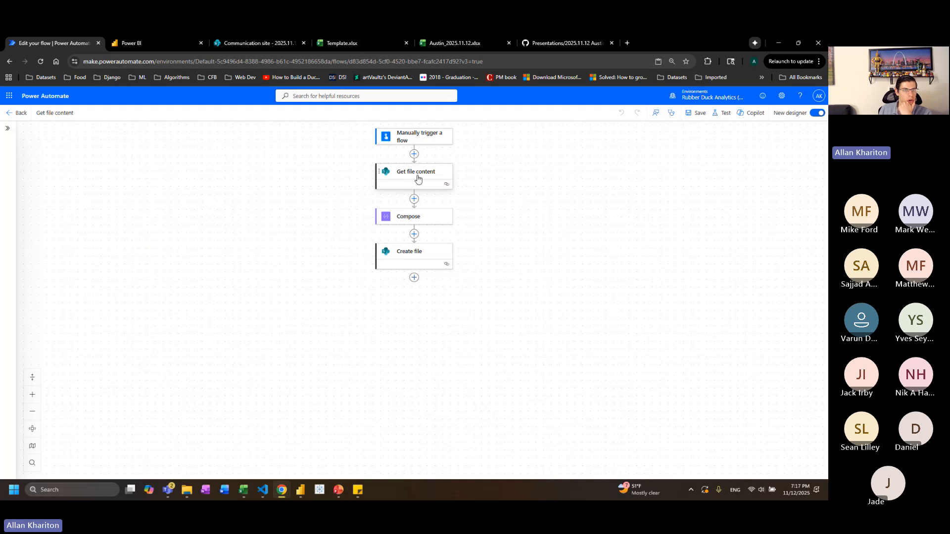
# Inspect the parameters of the Get file content action and the input expression of the Compose action
pyautogui.click(418, 179)
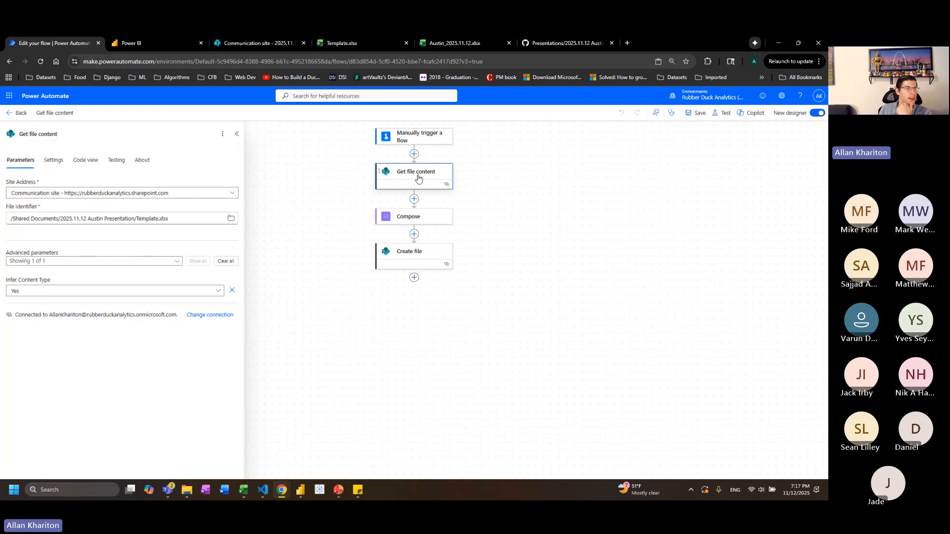
pyautogui.moveTo(137, 219); pyautogui.dragTo(178, 219)
pyautogui.click(173, 241)
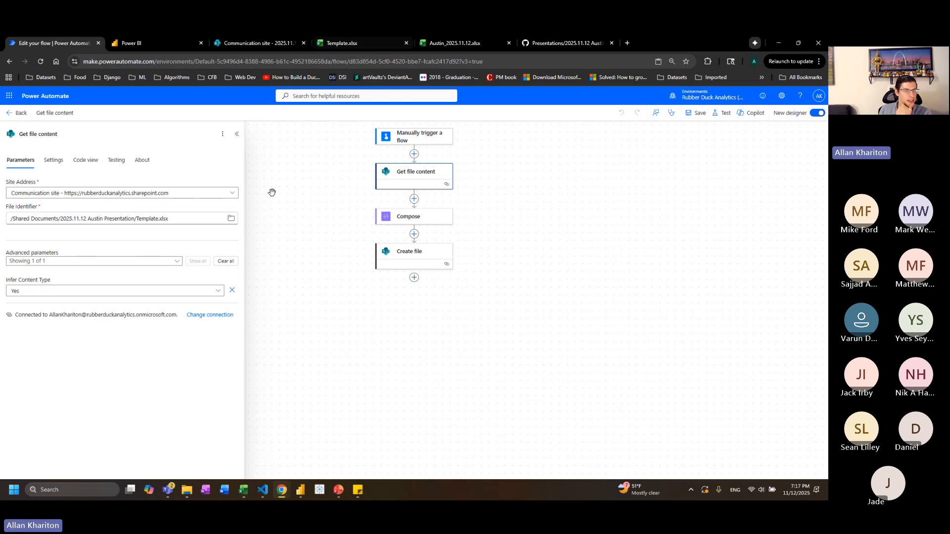
pyautogui.click(410, 219)
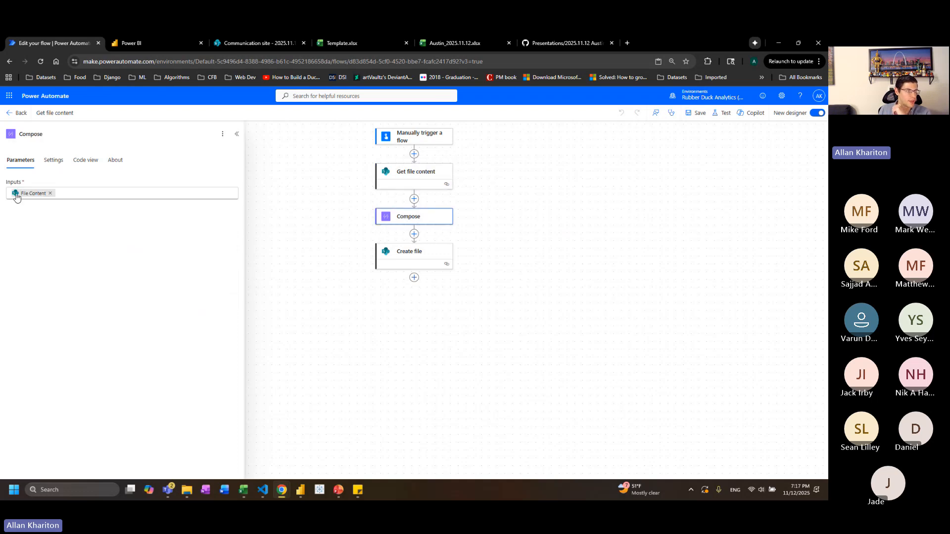
pyautogui.moveTo(18, 194)
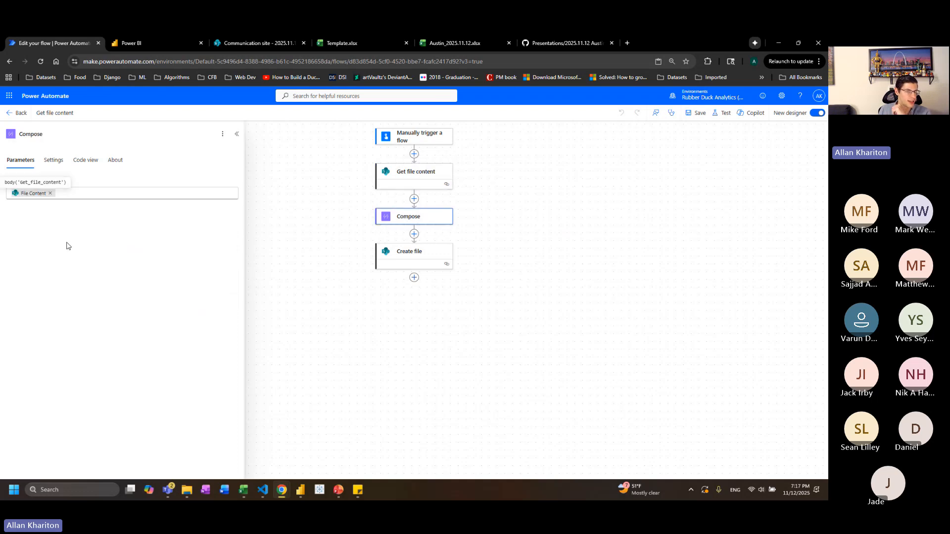
# Inspect the Create file action's folder path, file name expression and file content, and collapse its details
pyautogui.click(414, 255)
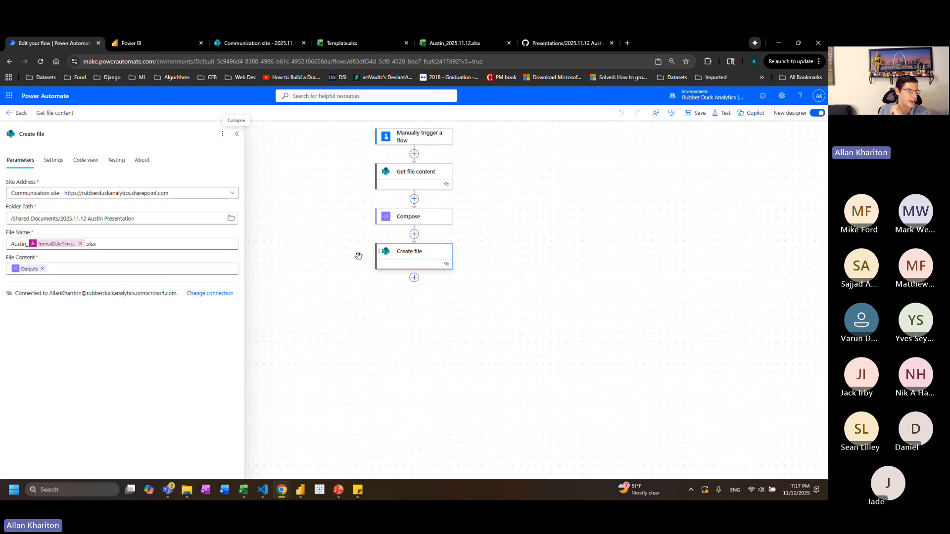
pyautogui.moveTo(48, 247)
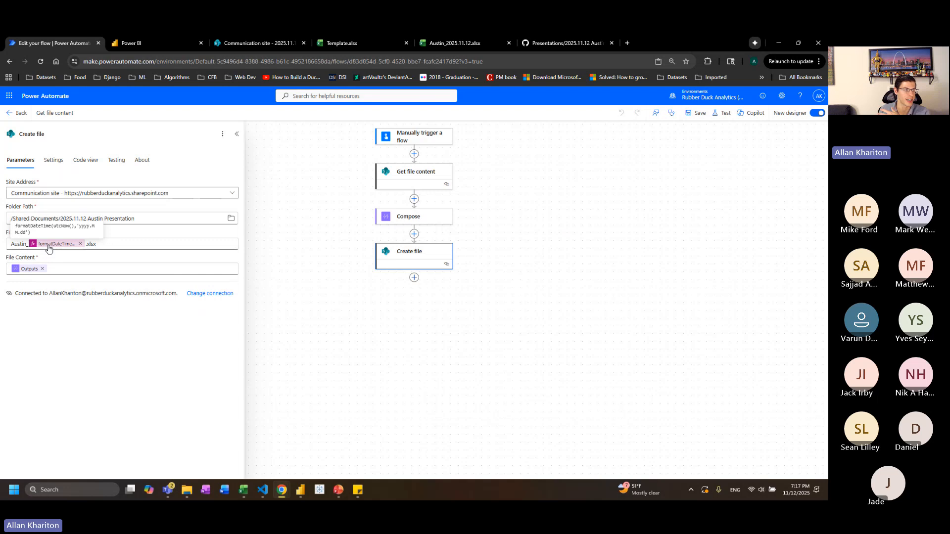
pyautogui.moveTo(28, 273)
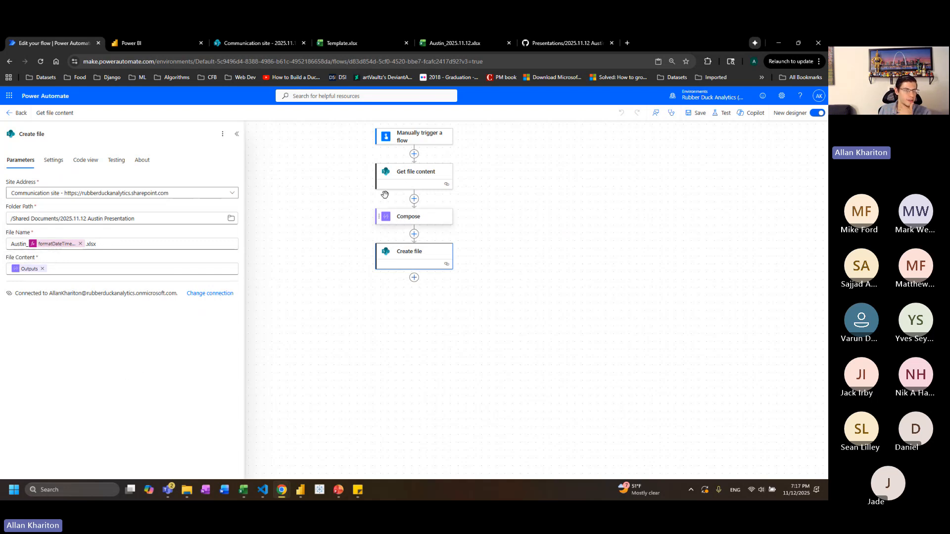
pyautogui.click(548, 188)
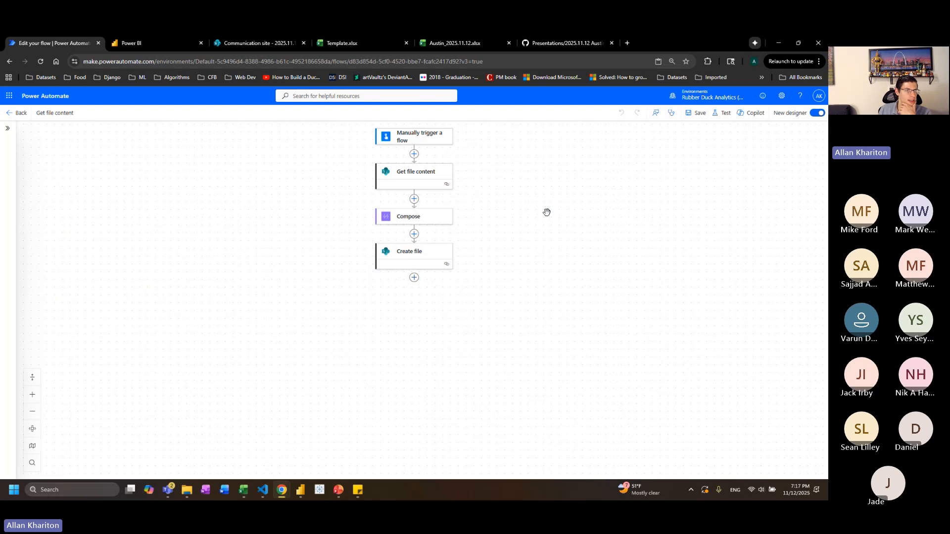
# View the Austin_2025.11.12.xlsx workbook and return to the list of cloud flows in Power Automate
pyautogui.click(441, 43)
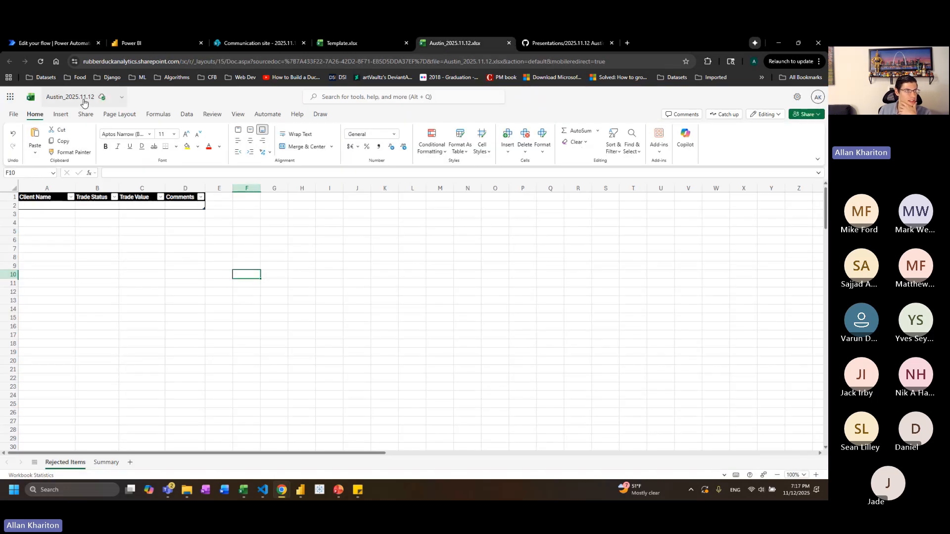
pyautogui.click(60, 43)
pyautogui.click(19, 113)
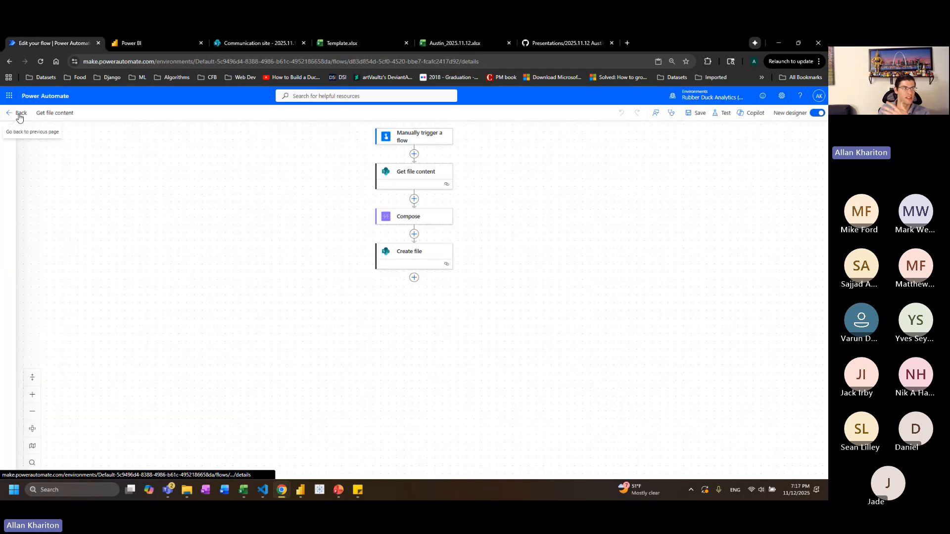
pyautogui.click(33, 192)
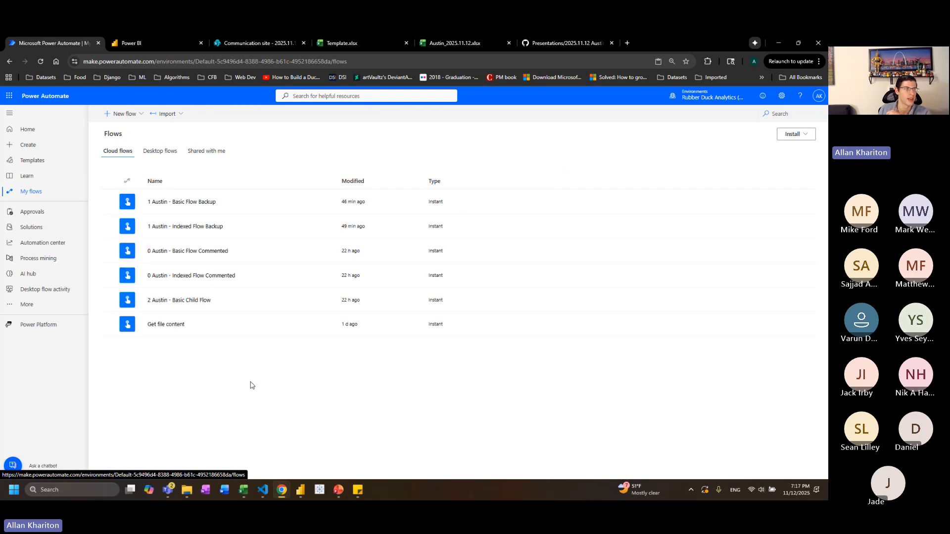
# Create an instant cloud flow named Austin Demo that is triggered manually
pyautogui.click(119, 114)
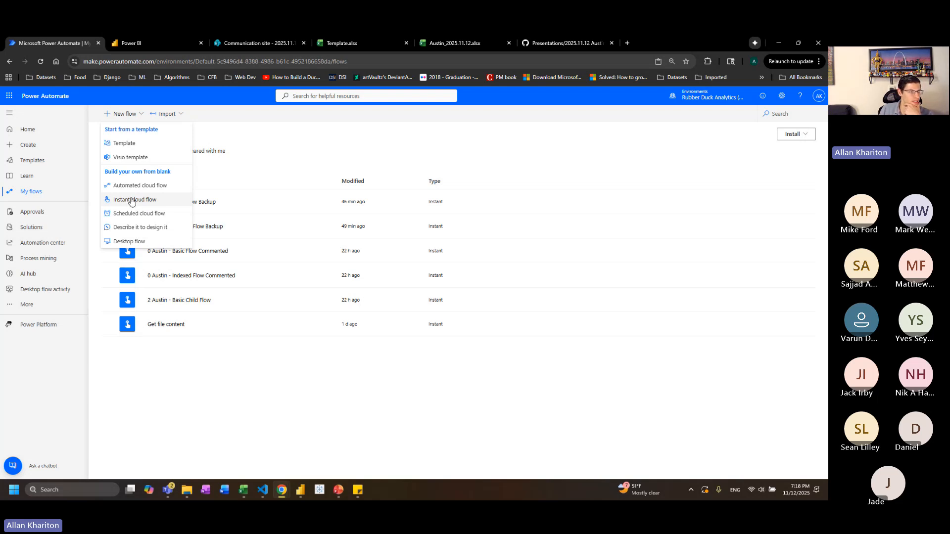
pyautogui.click(129, 200)
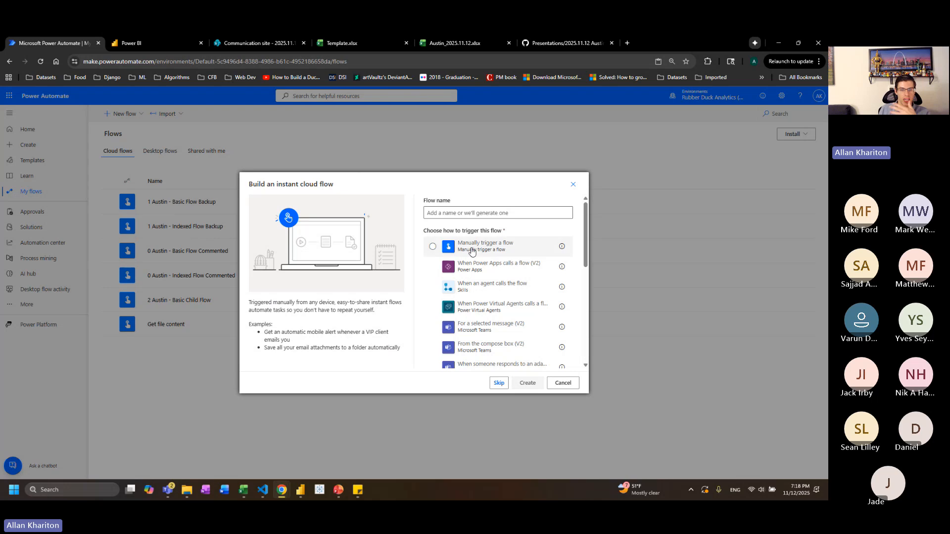
pyautogui.click(472, 251)
pyautogui.click(471, 213)
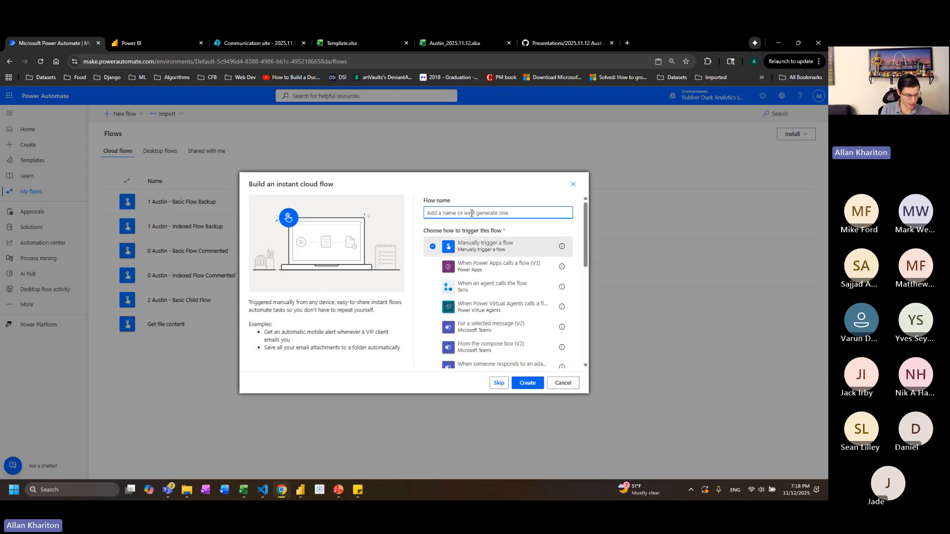
pyautogui.write('Austin Demo')
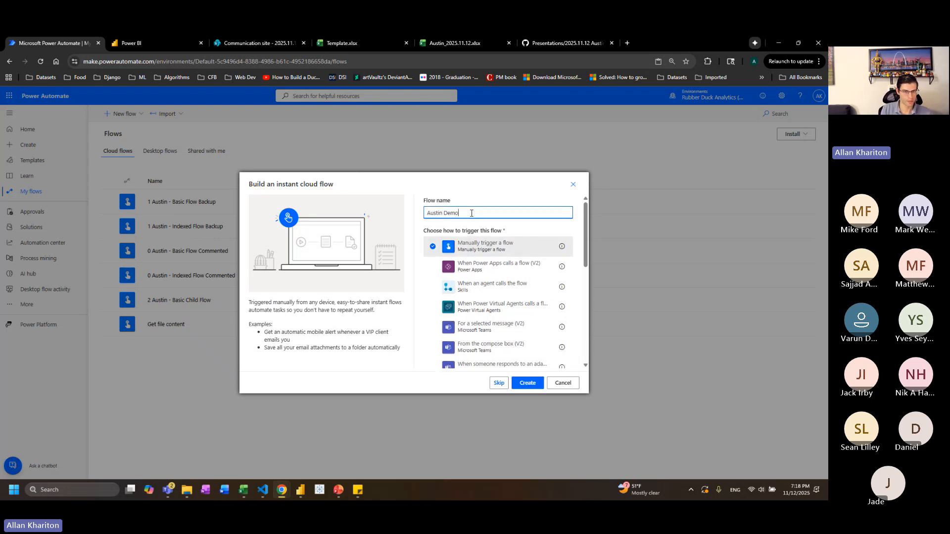
pyautogui.click(519, 384)
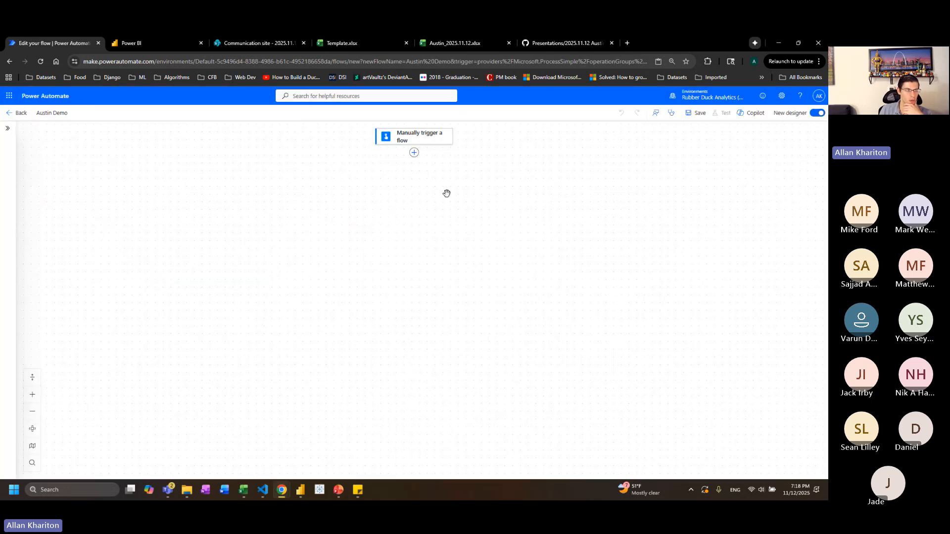
# Add a Scope control below the manual trigger
pyautogui.moveTo(446, 193); pyautogui.dragTo(441, 246)
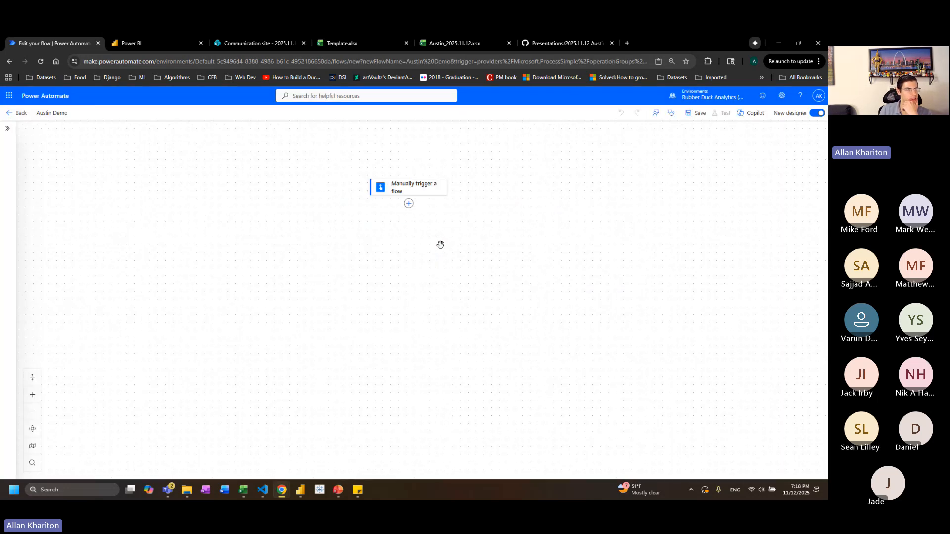
pyautogui.click(409, 205)
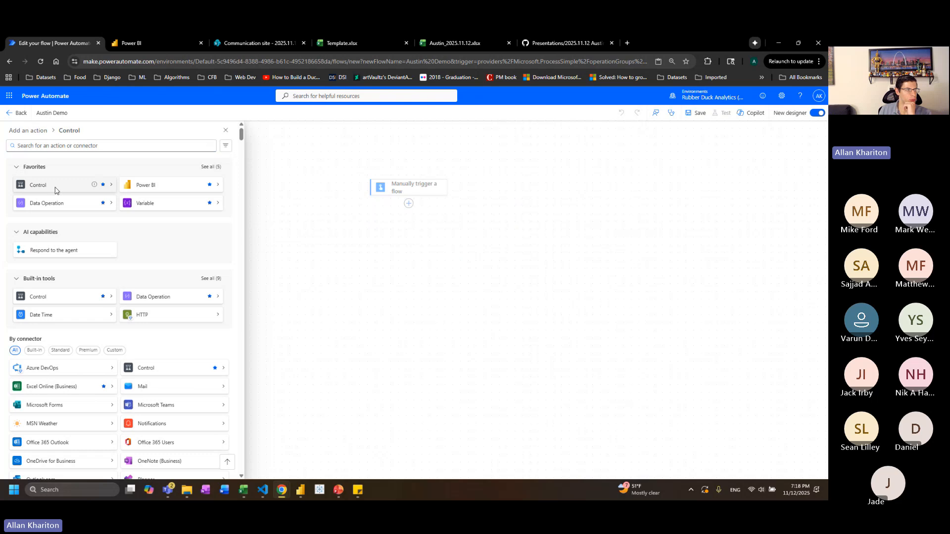
pyautogui.click(79, 187)
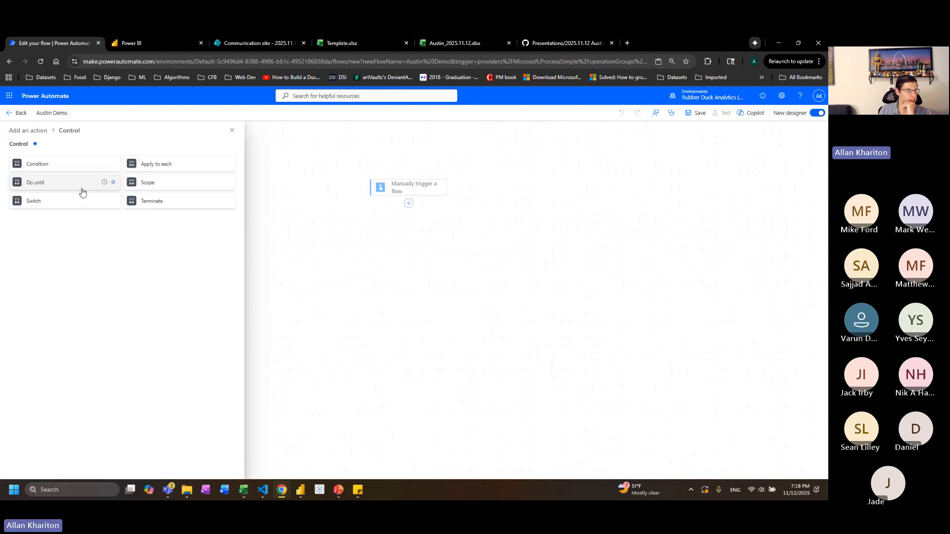
pyautogui.click(164, 186)
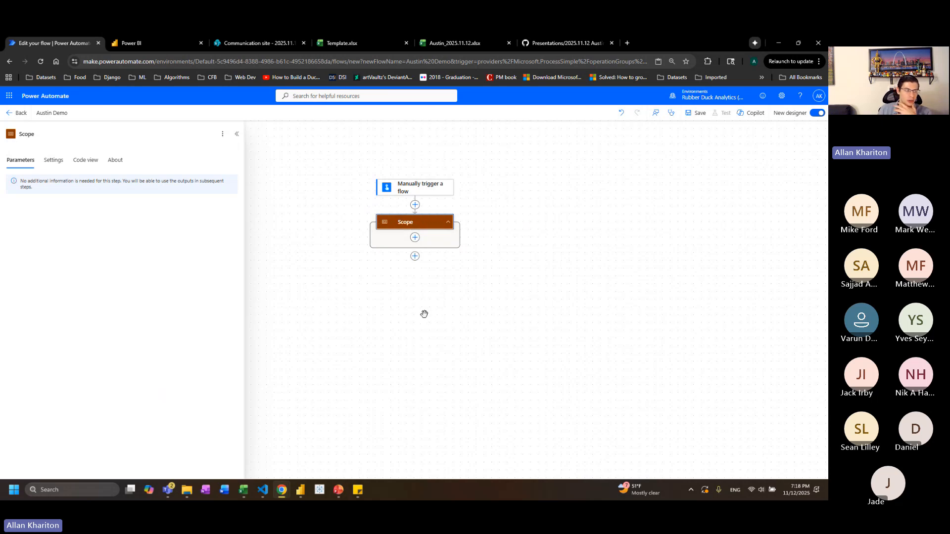
# Add the Power BI action Run a query against a dataset inside the Scope
pyautogui.click(415, 238)
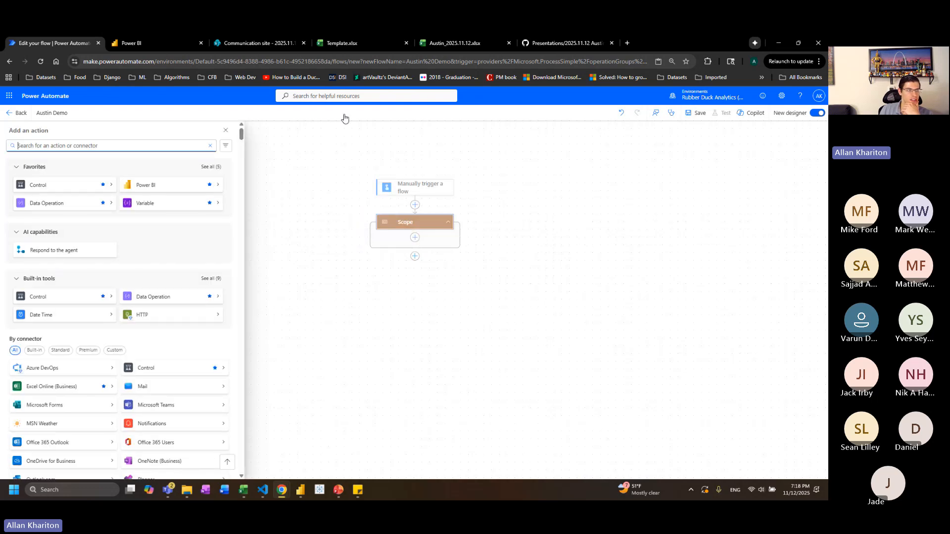
pyautogui.click(161, 189)
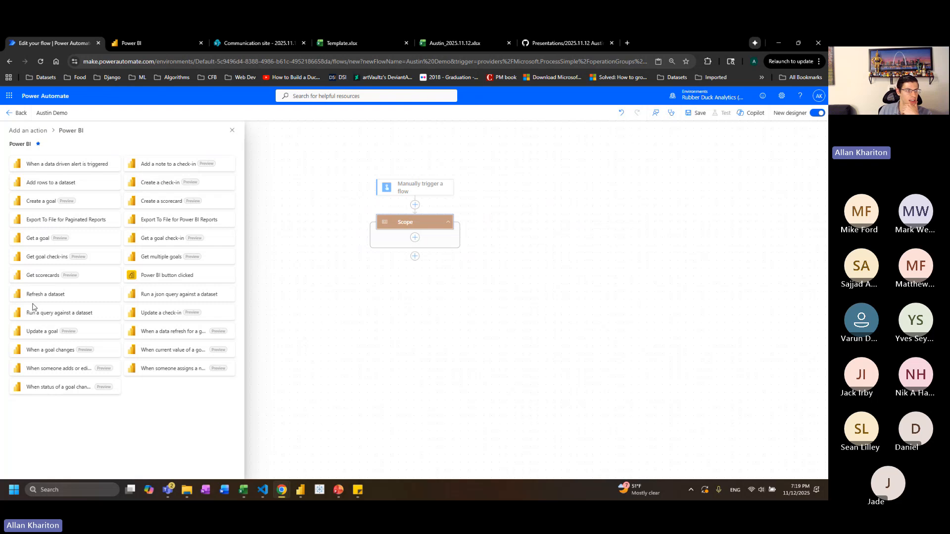
pyautogui.click(39, 314)
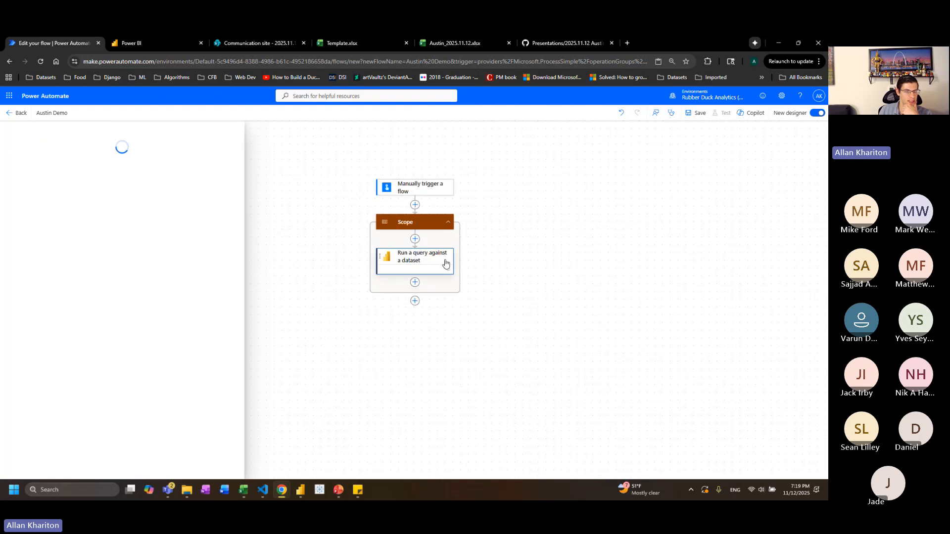
# Set the query action's workspace to Portfolio and its dataset to 2025.11.12 Austin Presentation
pyautogui.click(102, 194)
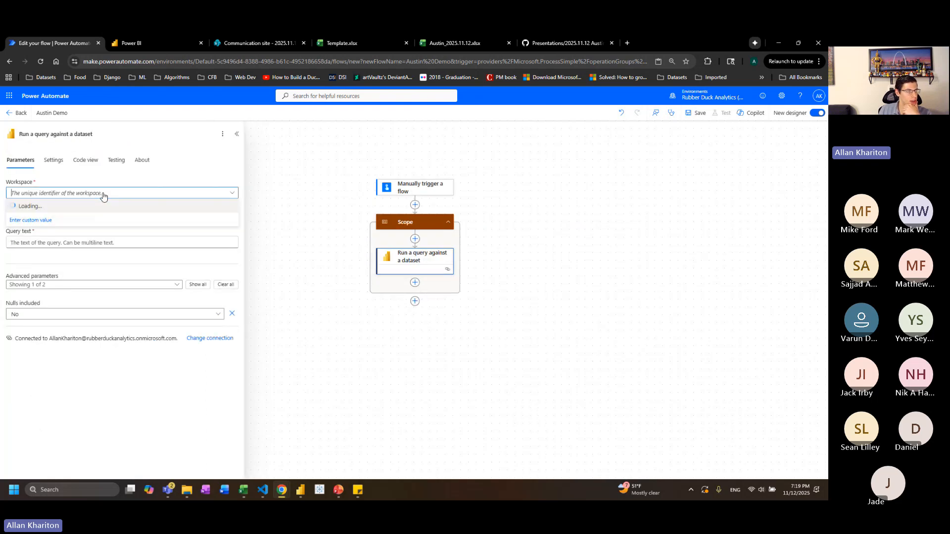
pyautogui.click(49, 219)
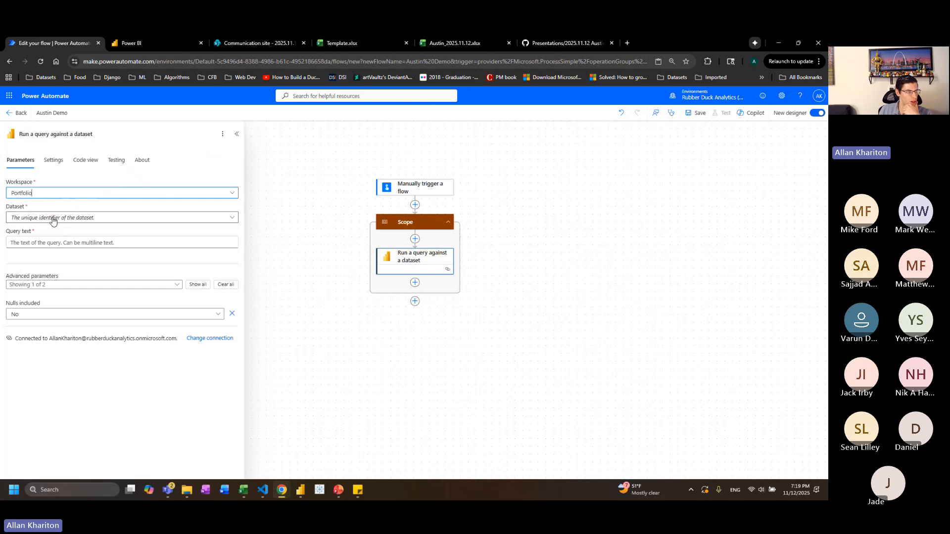
pyautogui.click(55, 220)
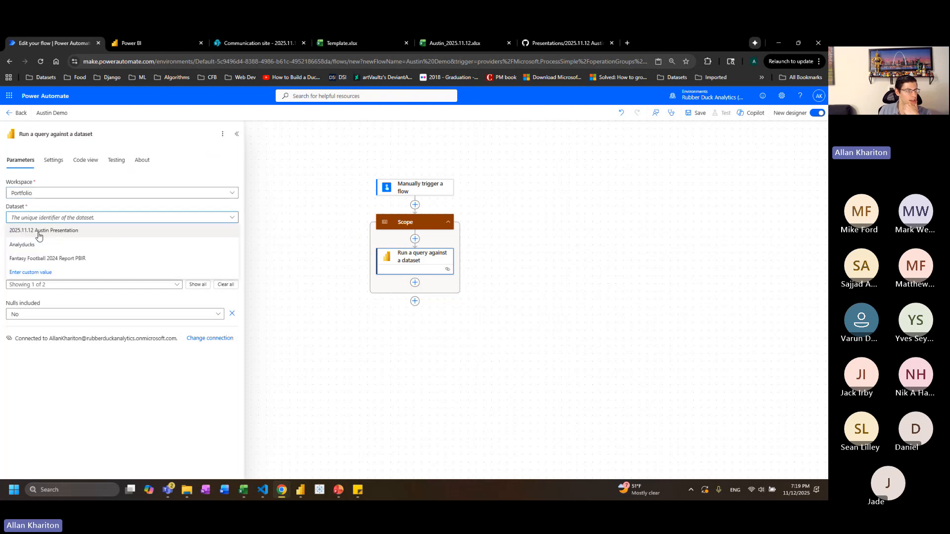
pyautogui.click(39, 233)
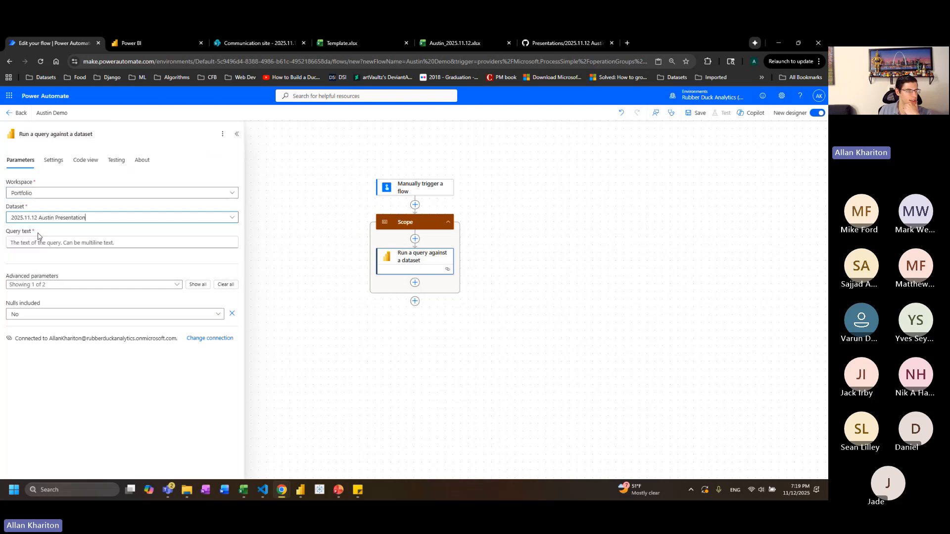
# Copy the whole Rejected Basic DAX query from Power BI Desktop into the query text of the Power Automate action
pyautogui.click(115, 242)
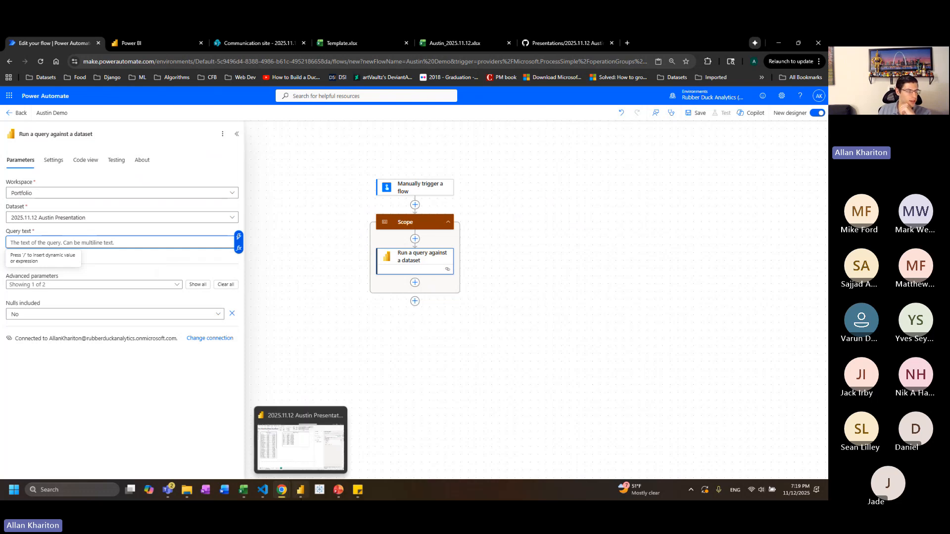
pyautogui.click(300, 489)
pyautogui.click(9, 164)
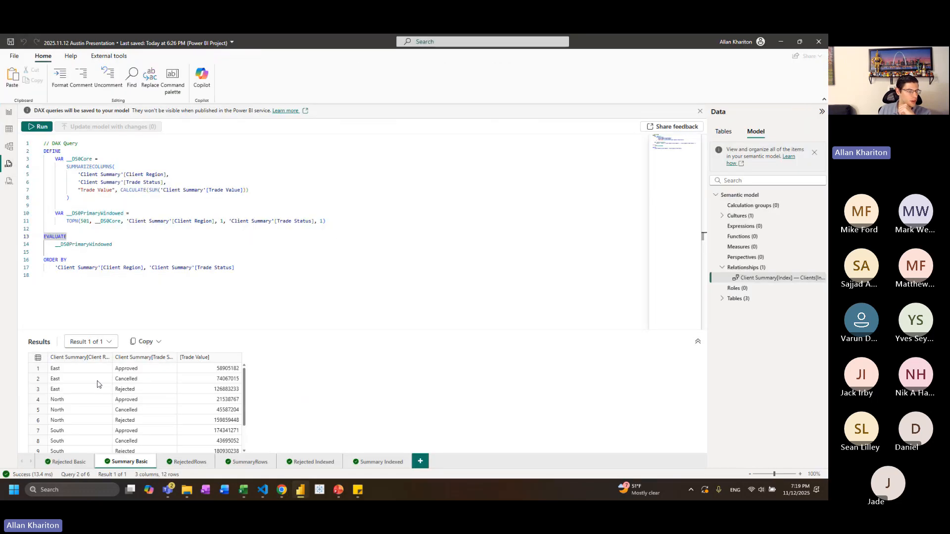
pyautogui.click(69, 461)
pyautogui.click(240, 174)
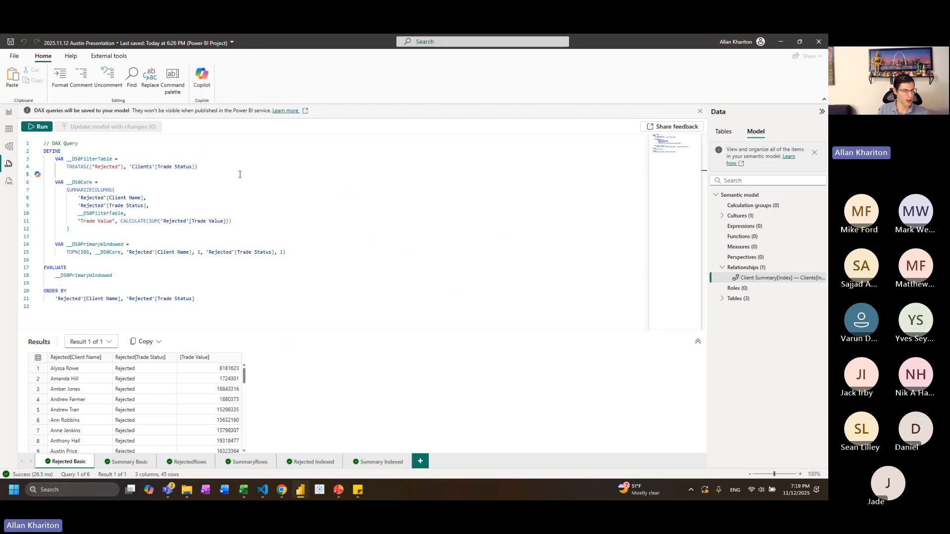
pyautogui.hotkey('ctrl', 'a')
pyautogui.hotkey('ctrl', 'c')
pyautogui.hotkey('alt', 'Tab')
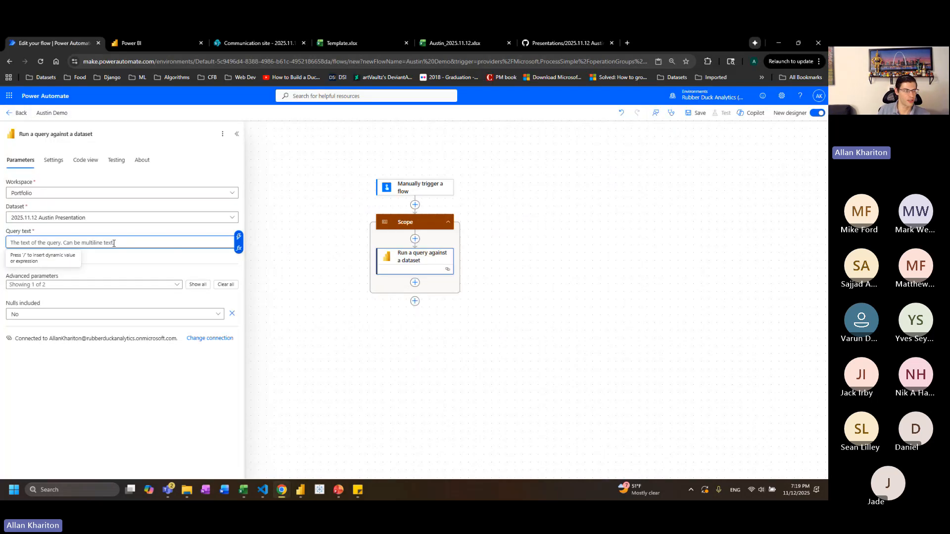
pyautogui.hotkey('ctrl', 'v')
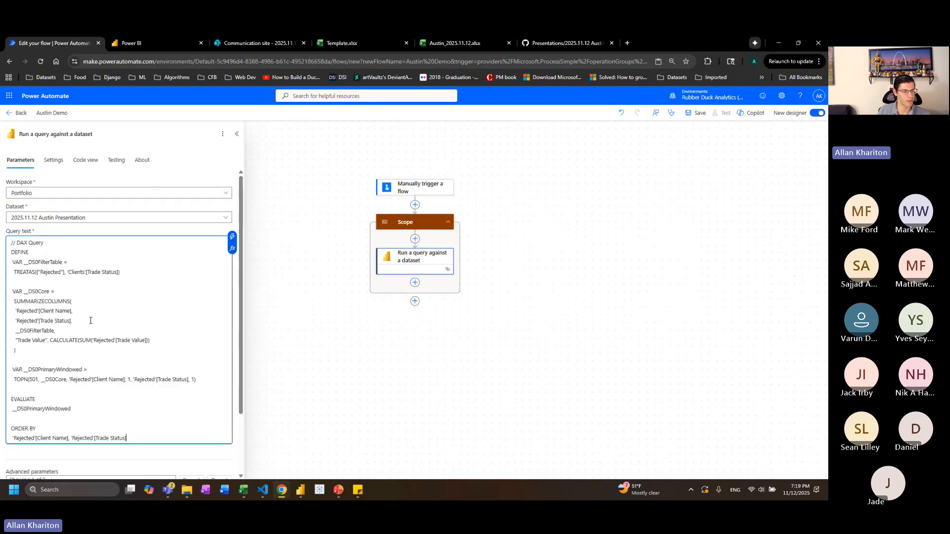
pyautogui.scroll(-1, 91, 320)
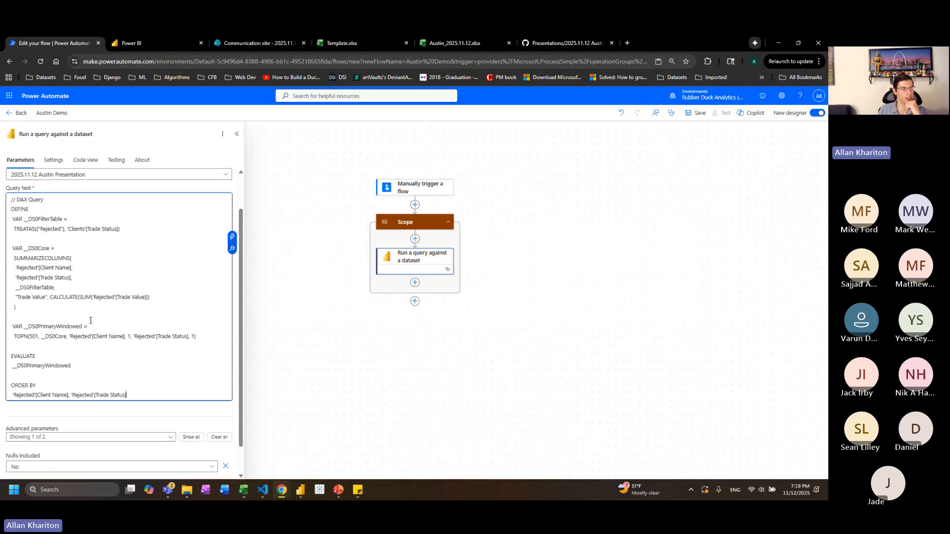
pyautogui.click(89, 191)
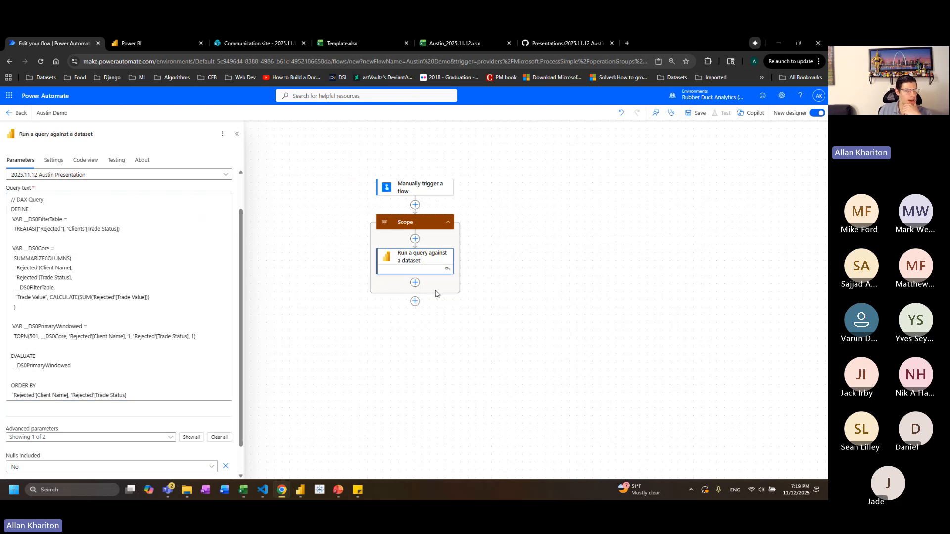
# Add a Data Operation Select action below the query inside the Scope and use the query's First table rows as its source array
pyautogui.click(415, 282)
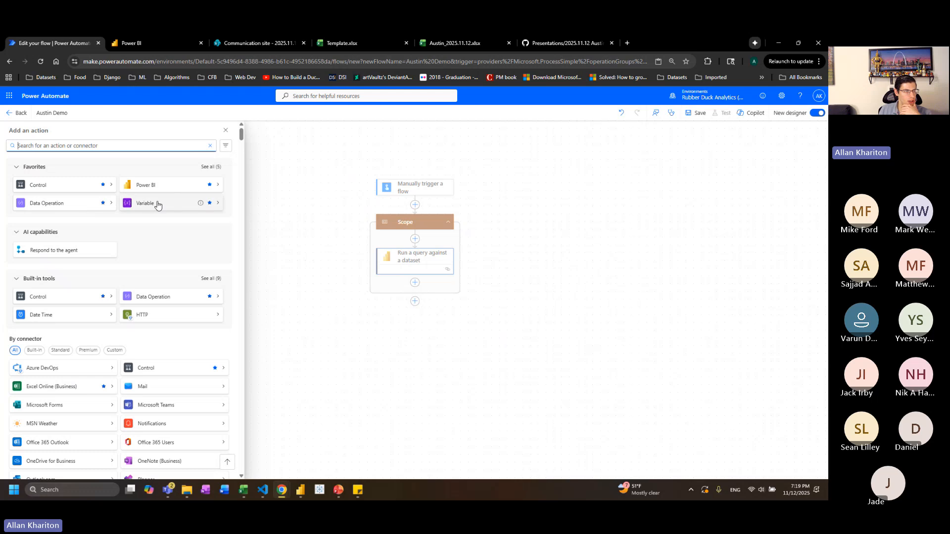
pyautogui.click(79, 208)
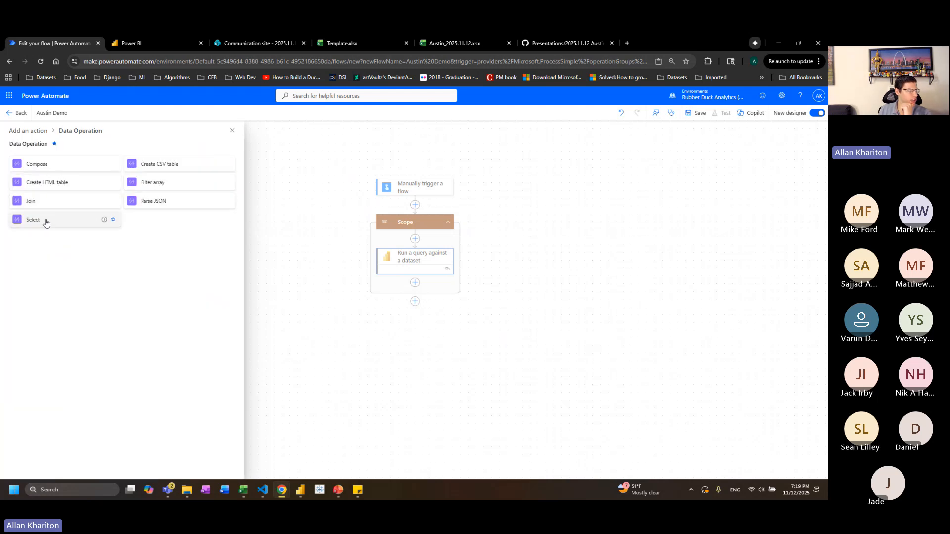
pyautogui.click(61, 220)
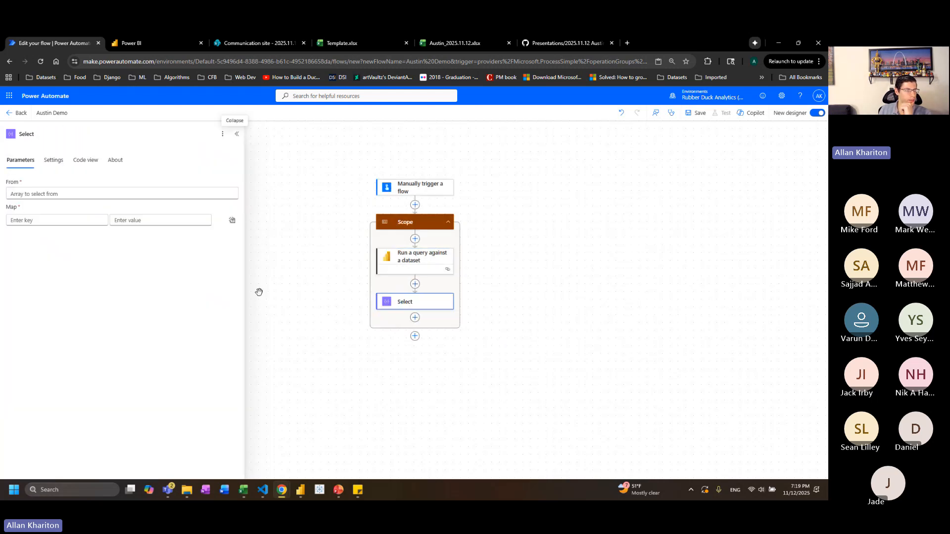
pyautogui.click(122, 197)
pyautogui.click(238, 191)
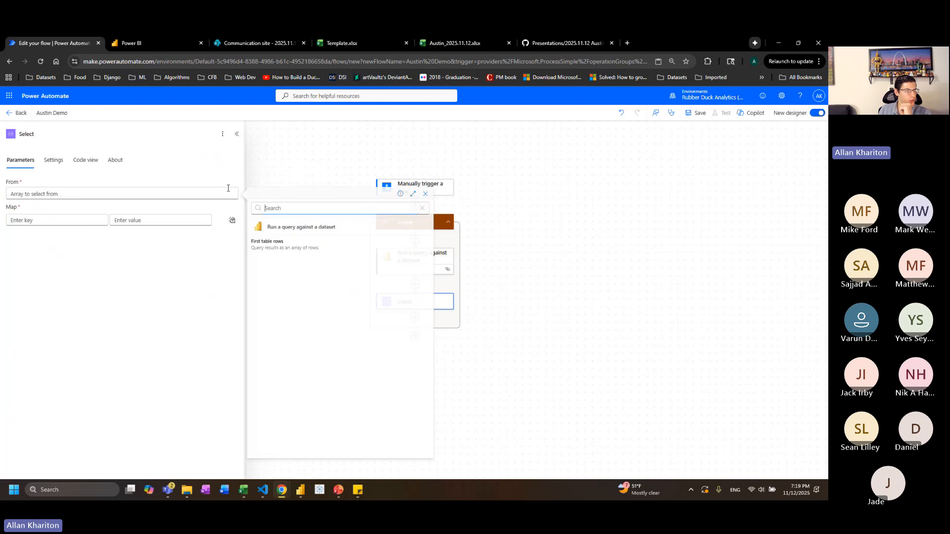
pyautogui.click(268, 244)
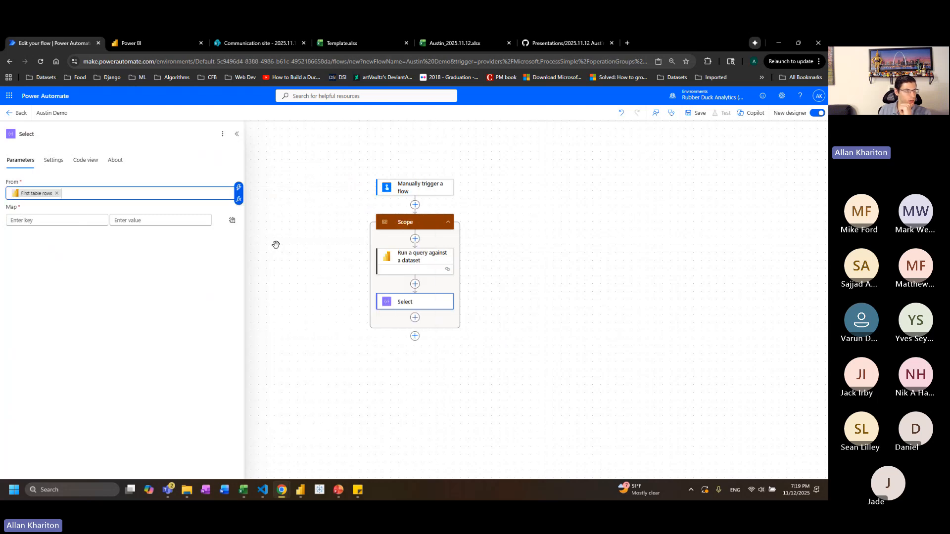
# Enter Client Name, Trade Status and Trade Value as the map keys of the Select action
pyautogui.click(38, 220)
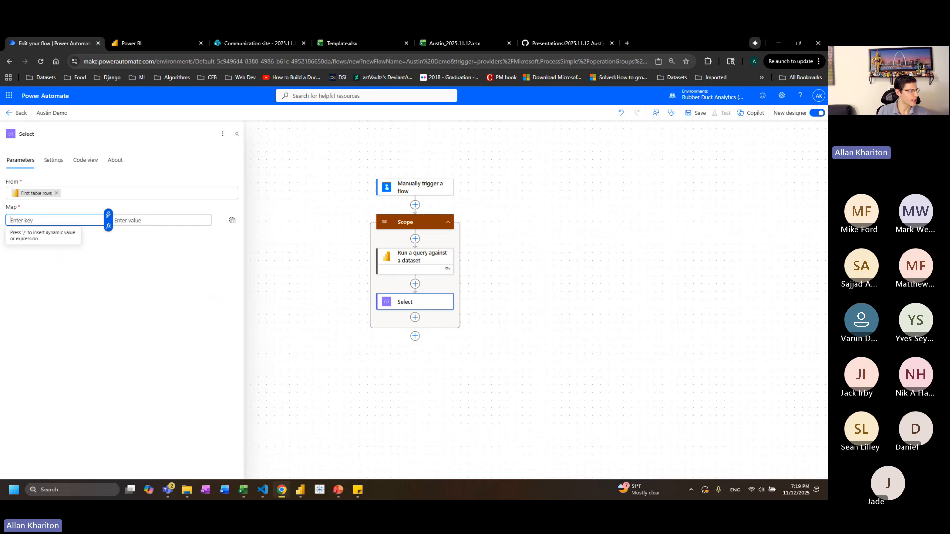
pyautogui.click(75, 217)
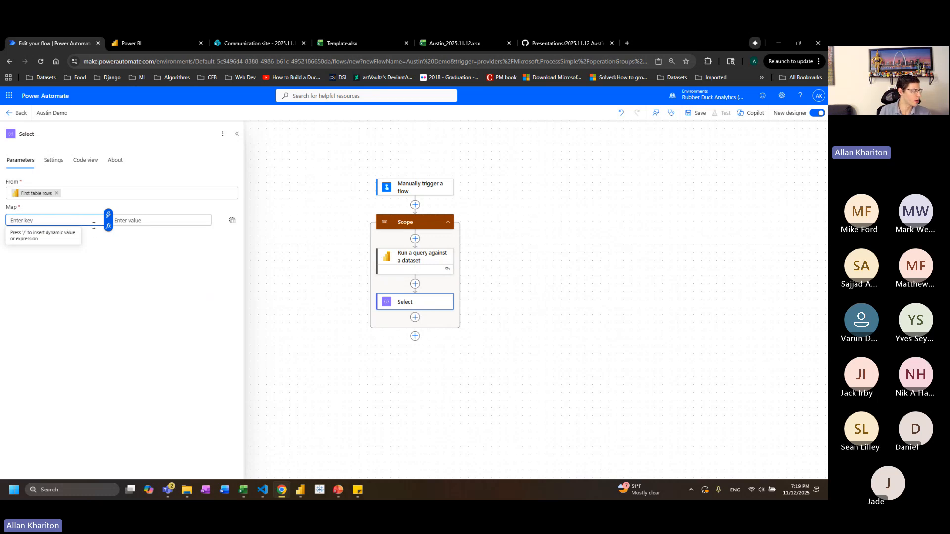
pyautogui.write('Ch')
pyautogui.write('ient N')
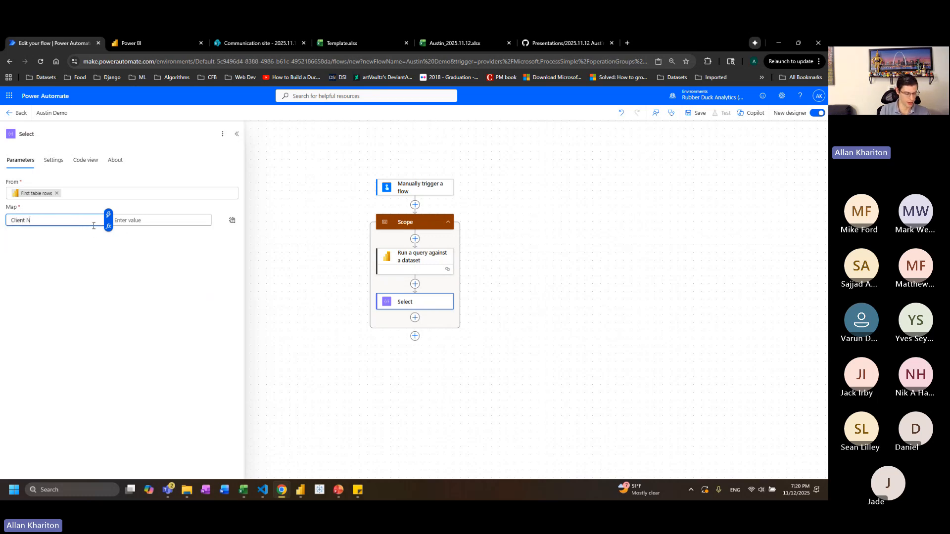
pyautogui.write('ame')
pyautogui.click(52, 236)
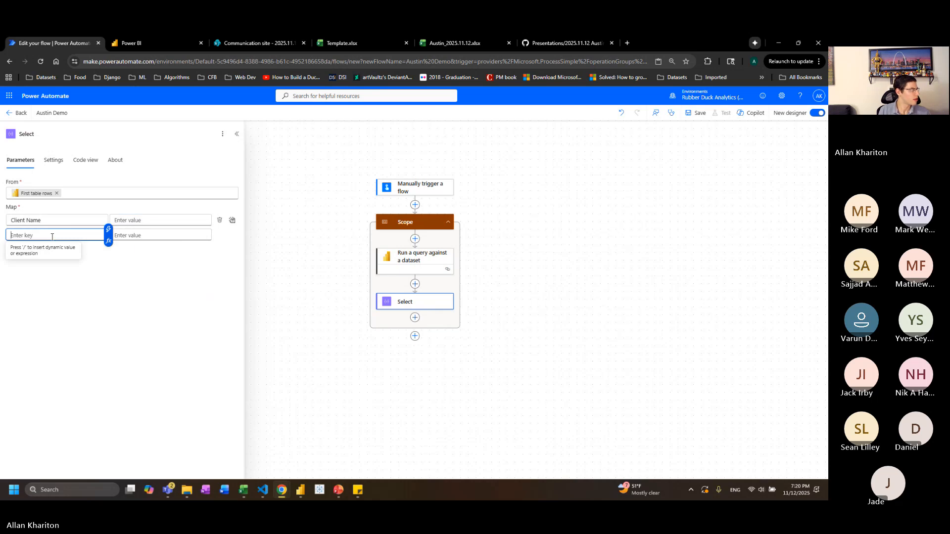
pyautogui.write('Trade Stat')
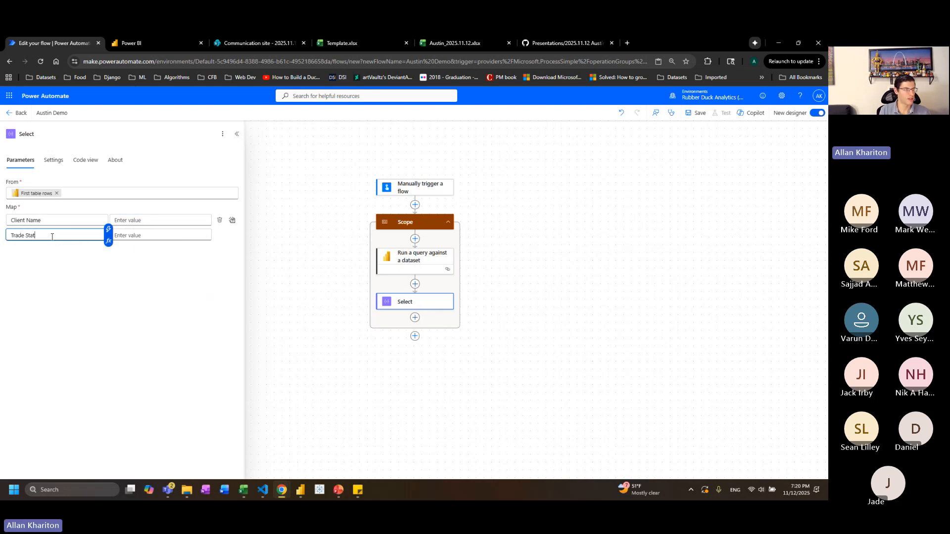
pyautogui.write('us')
pyautogui.press('Tab')
pyautogui.click(43, 250)
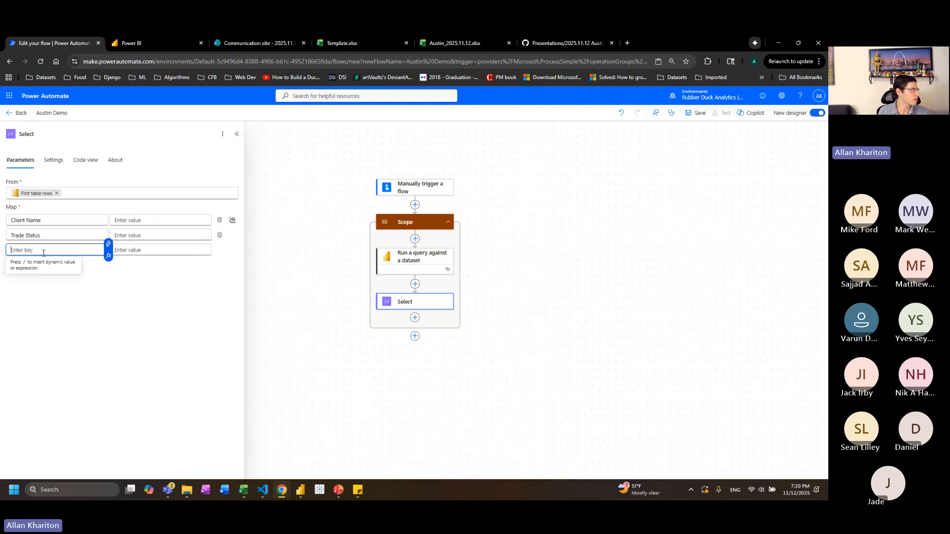
pyautogui.write('Trade Value')
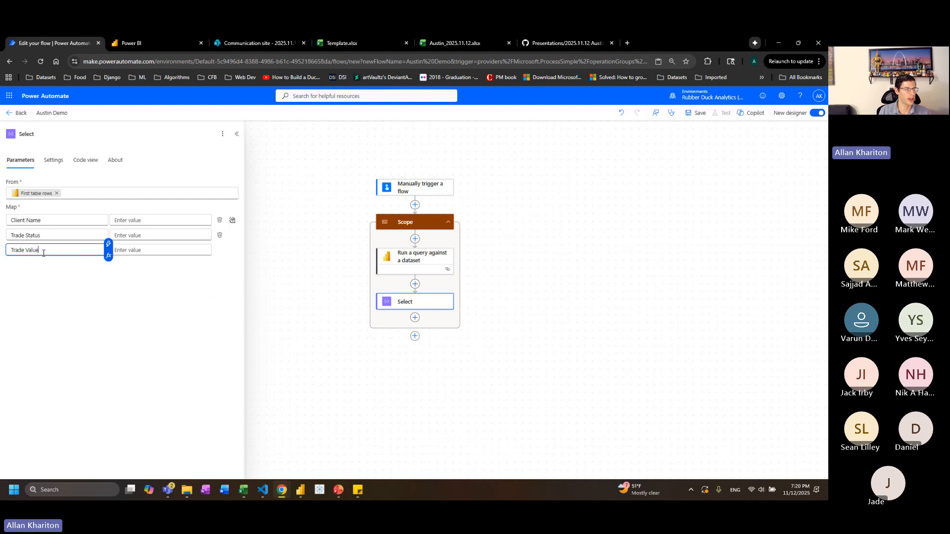
pyautogui.click(105, 284)
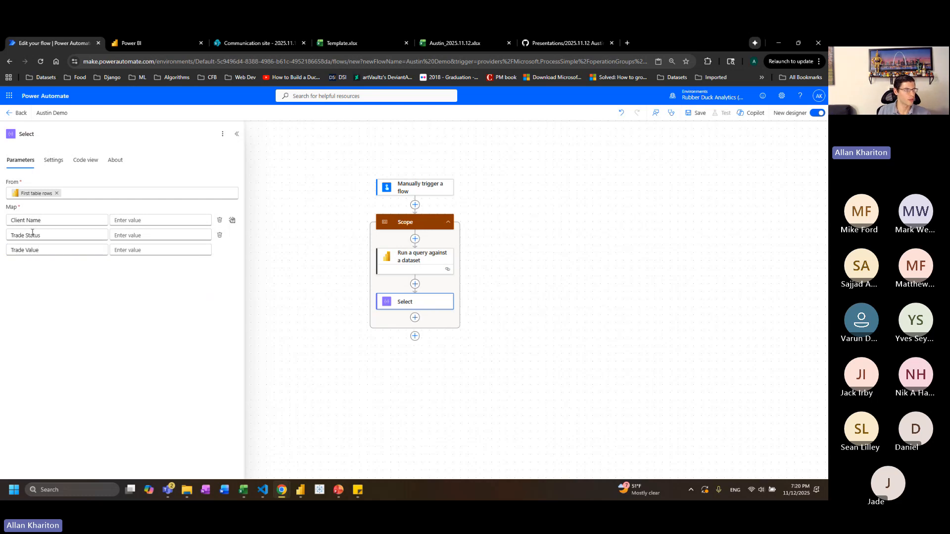
# Map the Client Name key to the expression item()?['Rejected[Client Name]']
pyautogui.click(130, 219)
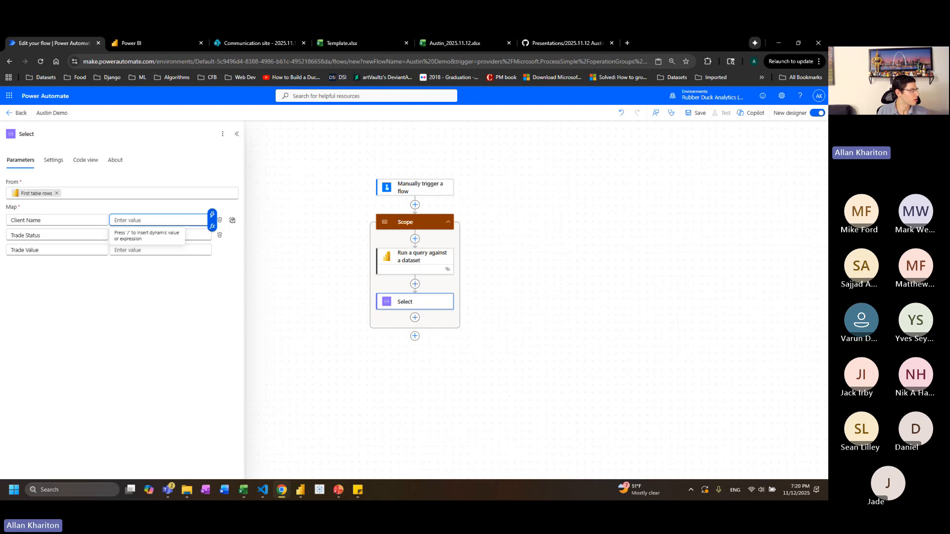
pyautogui.hotkey('alt', 'Tab')
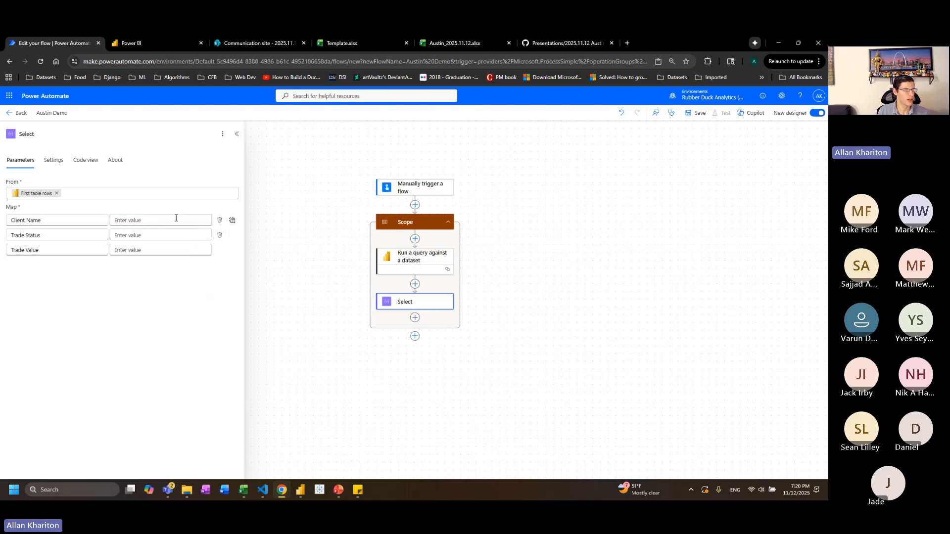
pyautogui.click(203, 220)
pyautogui.click(215, 228)
pyautogui.write("item()?['Rejected[Client Name]']")
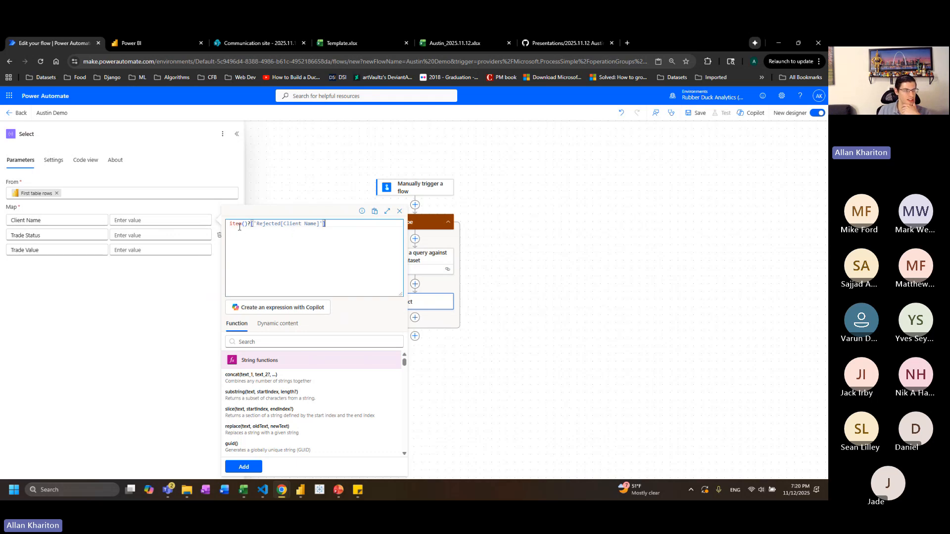
pyautogui.moveTo(252, 226); pyautogui.dragTo(233, 228)
pyautogui.click(252, 225)
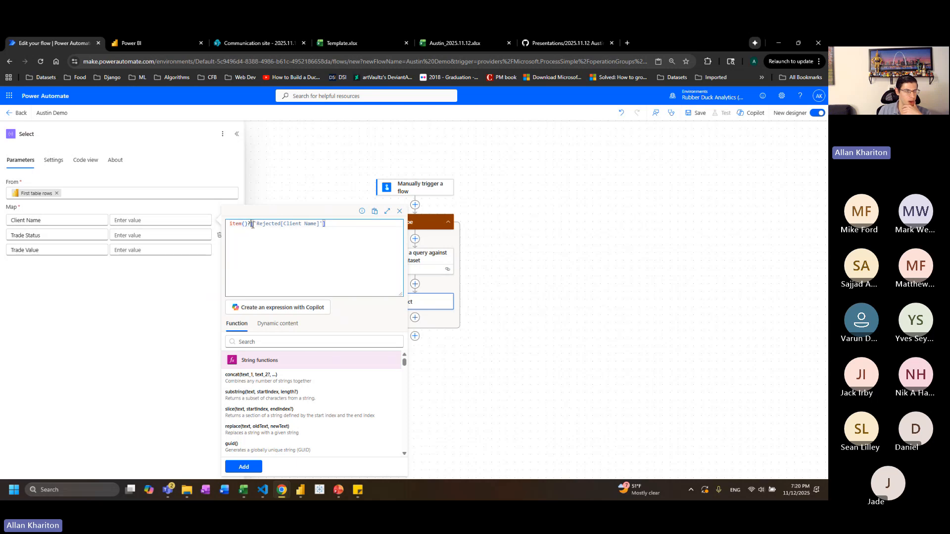
pyautogui.doubleClick(263, 224)
pyautogui.click(269, 224)
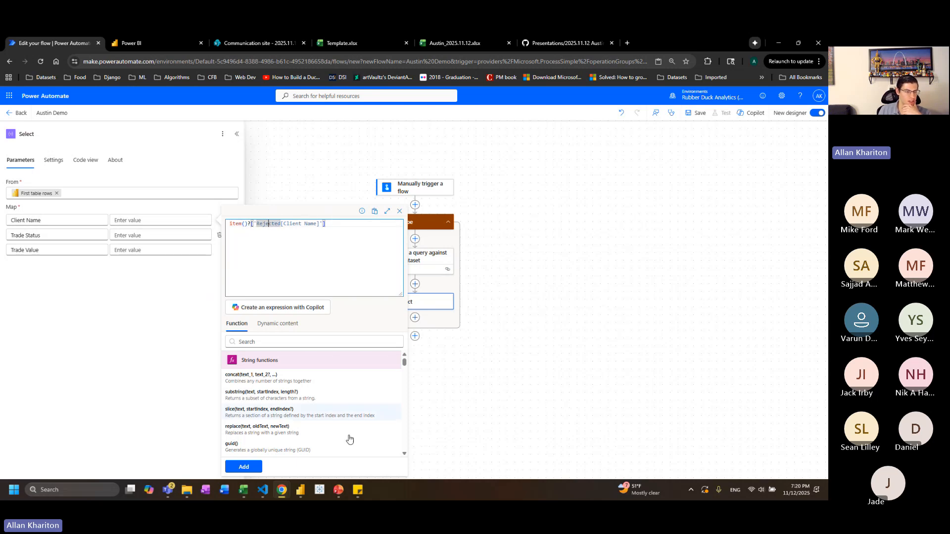
pyautogui.click(251, 468)
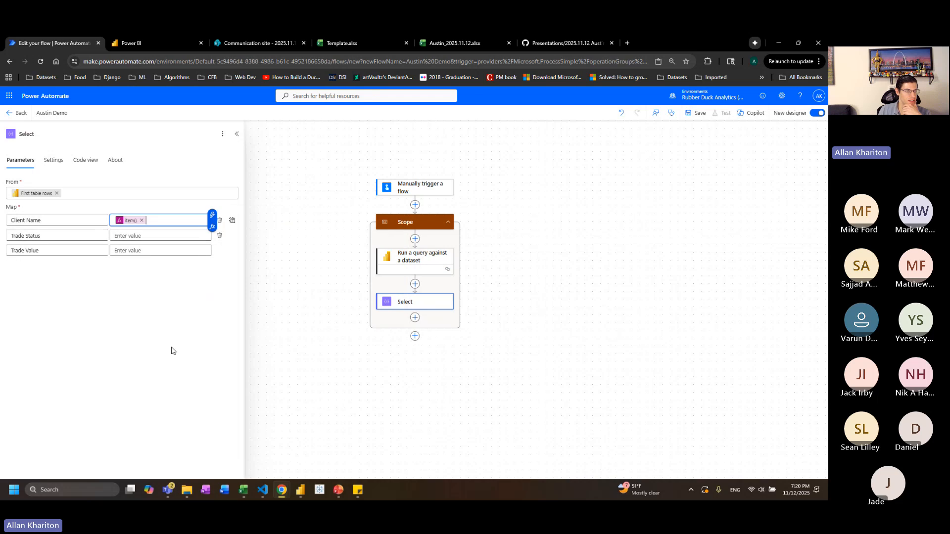
# Examine the column references for client name, trade status and trade value in the query action's DAX text
pyautogui.click(418, 256)
pyautogui.scroll(-5, 83, 262)
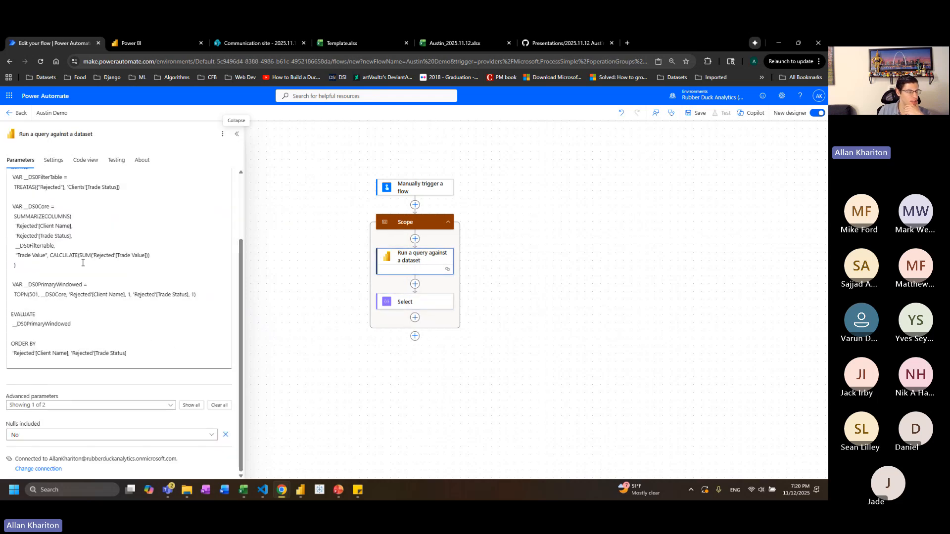
pyautogui.moveTo(72, 295); pyautogui.dragTo(191, 295)
pyautogui.click(77, 256)
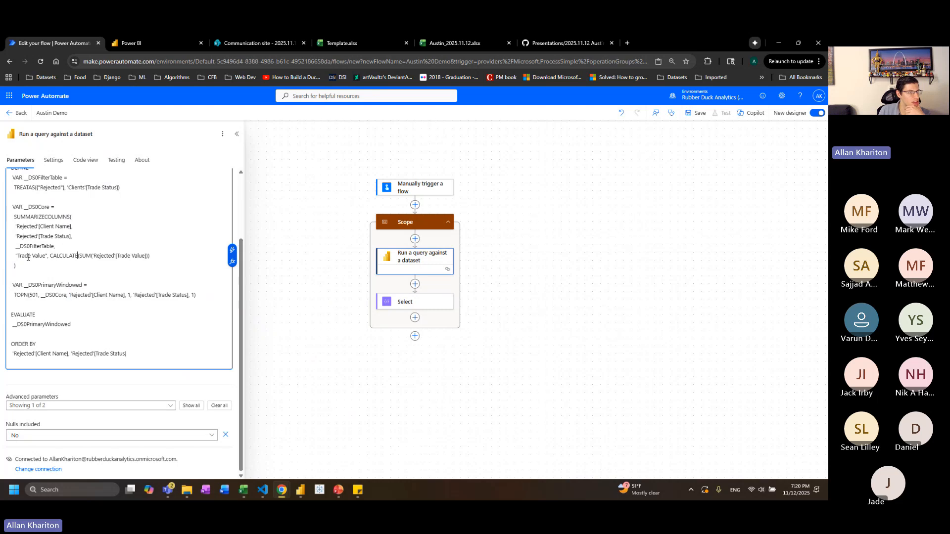
pyautogui.moveTo(15, 229); pyautogui.dragTo(82, 230)
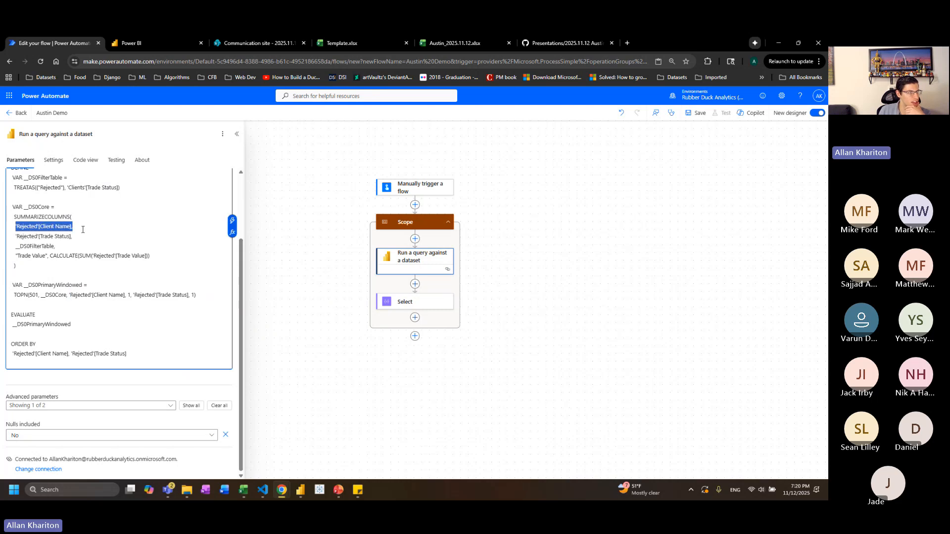
pyautogui.moveTo(17, 237); pyautogui.dragTo(82, 239)
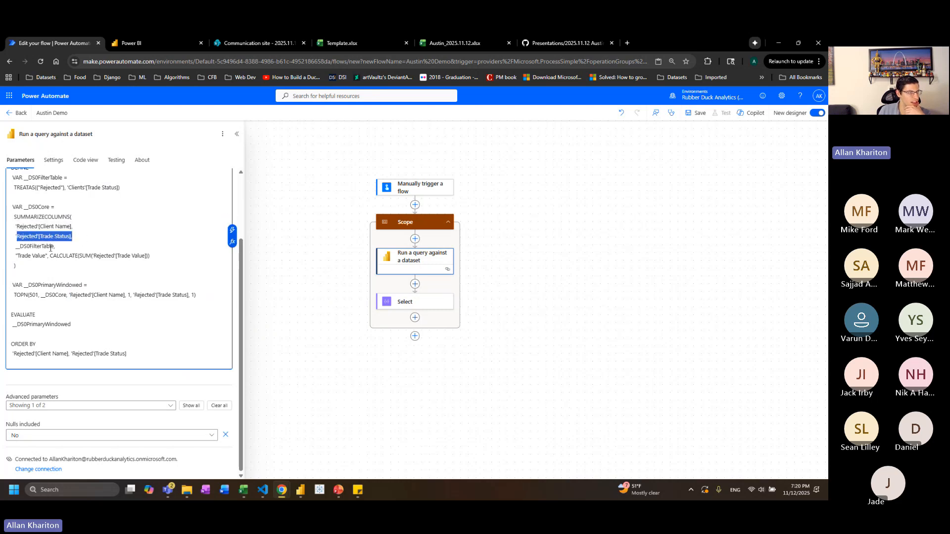
pyautogui.moveTo(16, 256); pyautogui.dragTo(48, 256)
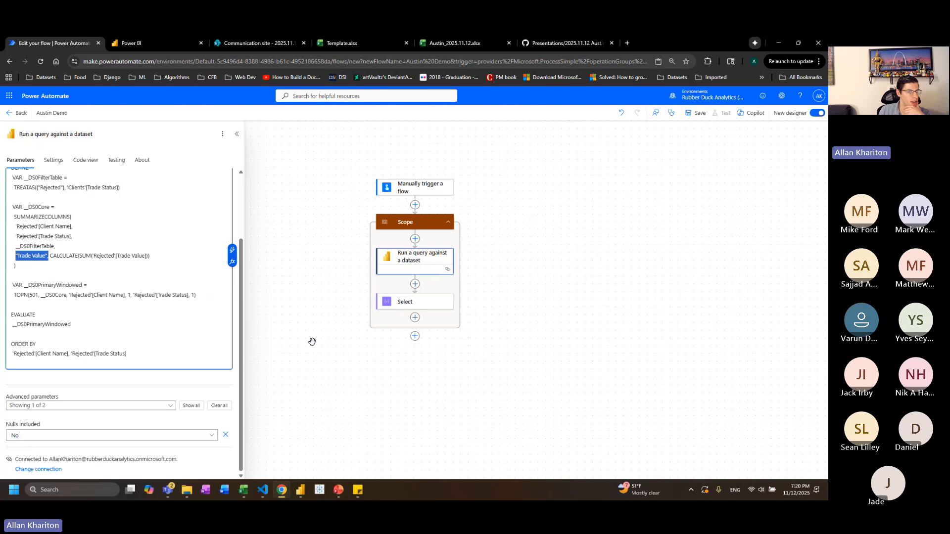
# Map the Select action's Trade Status key to the expression item()?['Rejected[Trade Status]']
pyautogui.click(409, 304)
pyautogui.click(132, 236)
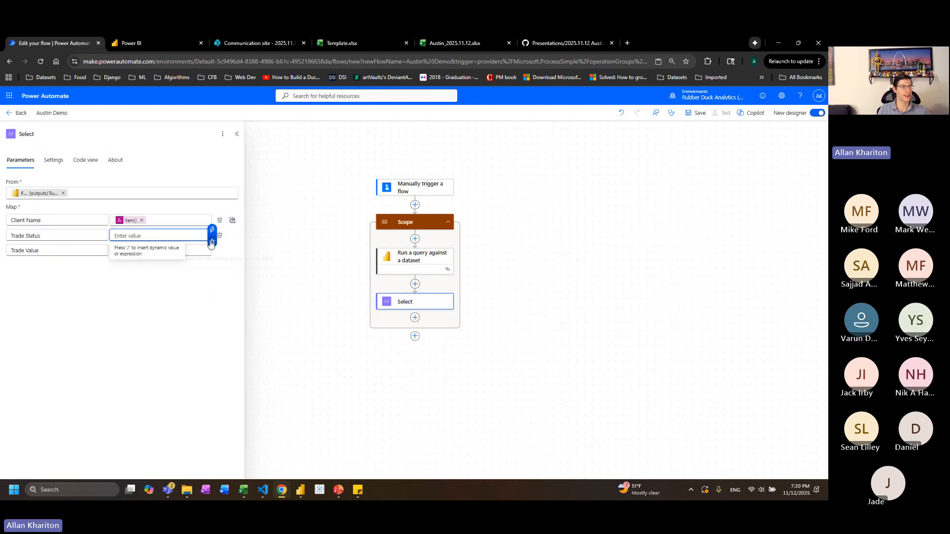
pyautogui.click(211, 243)
pyautogui.write("item()?['Rejected[Client Name]']")
pyautogui.doubleClick(307, 227)
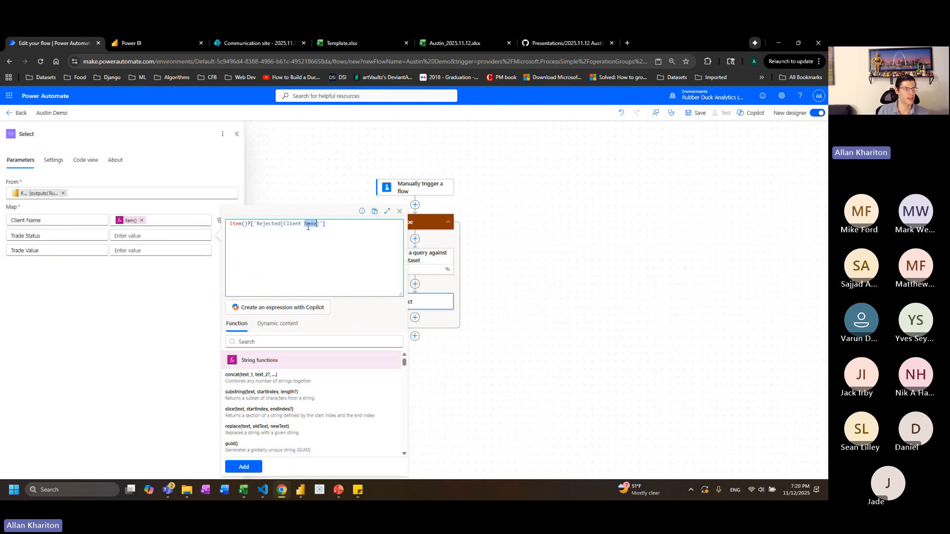
pyautogui.hotkey('ctrl', 'BackSpace')
pyautogui.hotkey('ctrl', 'BackSpace')
pyautogui.write('Trade Status')
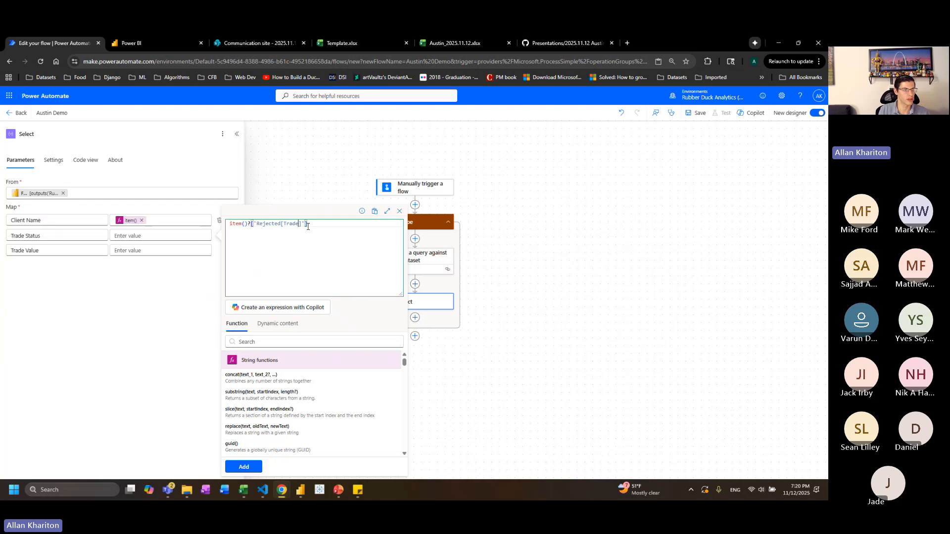
pyautogui.click(260, 465)
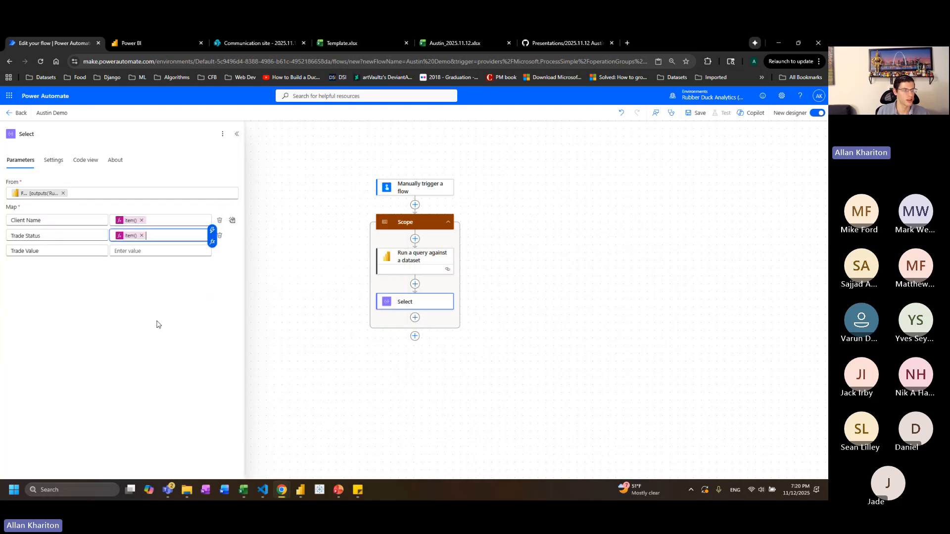
# Enter the expression if(equals(item()?['[Trade Value]'],null),null, formatNumber(item()?['[Trade Value]'],'C','en-US')) for the Select action's Trade Value key
pyautogui.click(134, 252)
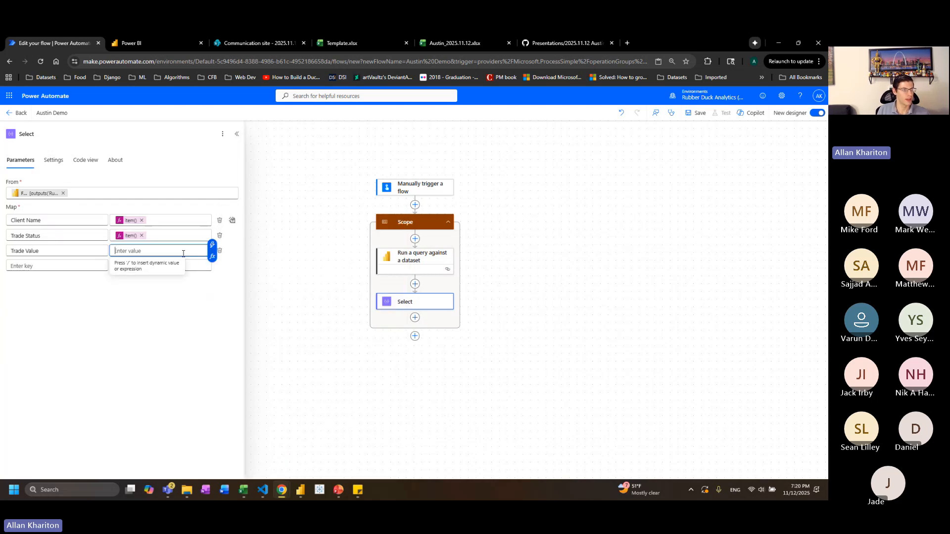
pyautogui.click(209, 258)
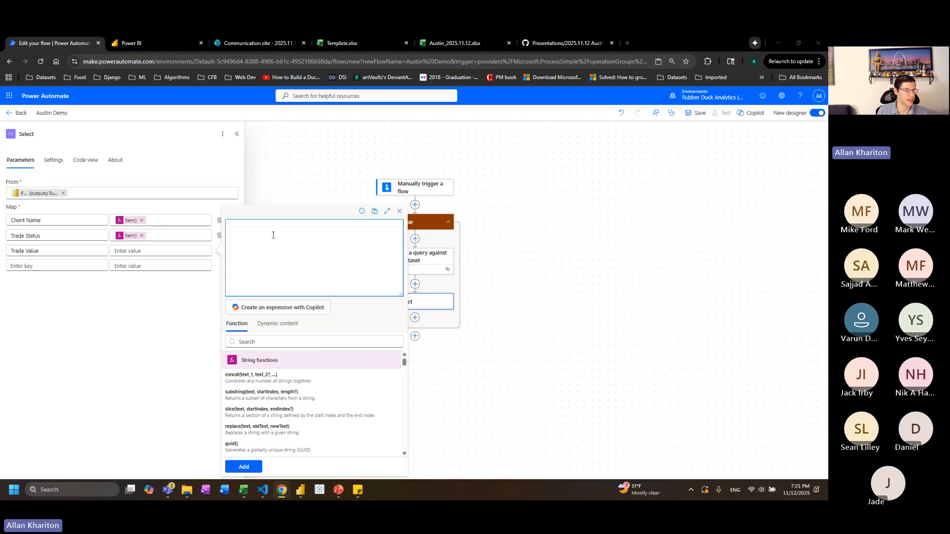
pyautogui.write("if(equals(item()?['[Trade Value]'],null),null, formatNumber(item()?['[Trade Value]'],'C','en-US'))")
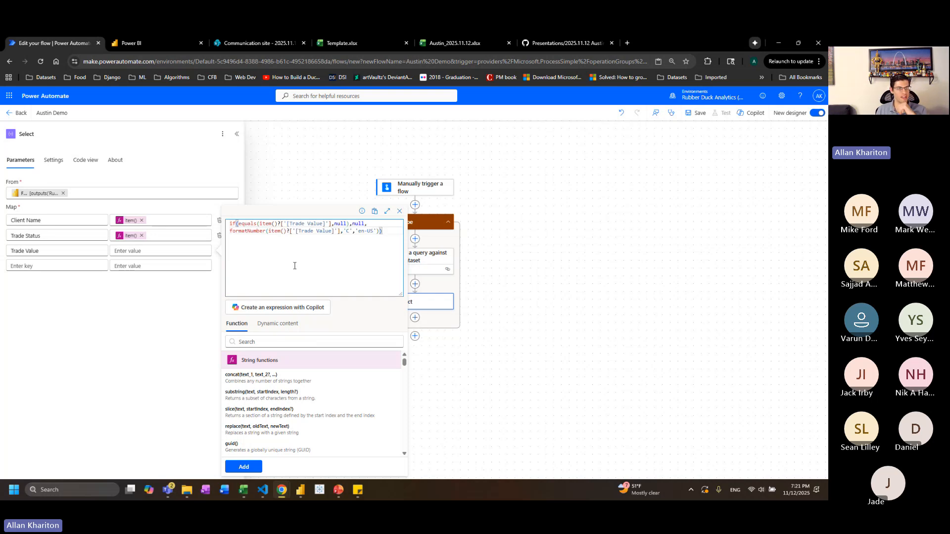
# Review the null check and en-US currency formatting in the expression, and add it to the Trade Value mapping
pyautogui.doubleClick(248, 224)
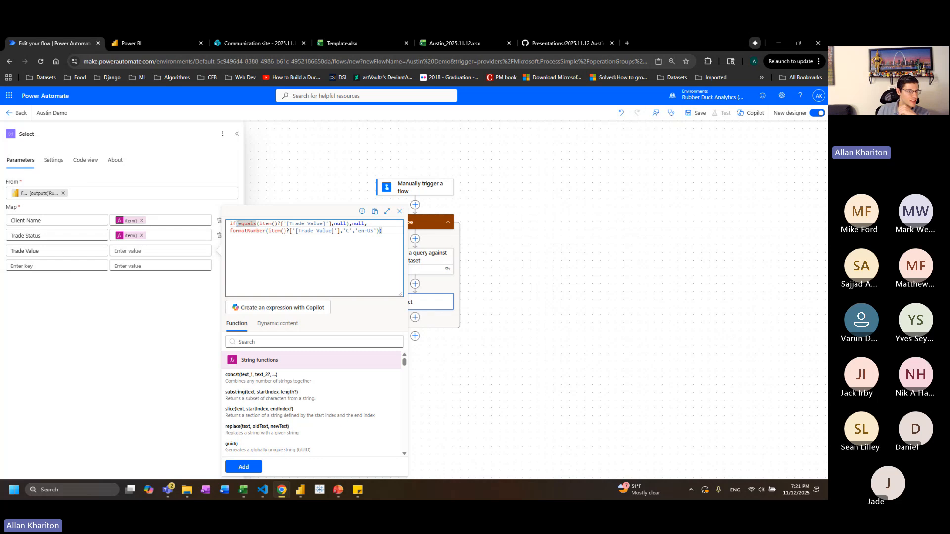
pyautogui.click(263, 223)
pyautogui.moveTo(258, 225); pyautogui.dragTo(341, 225)
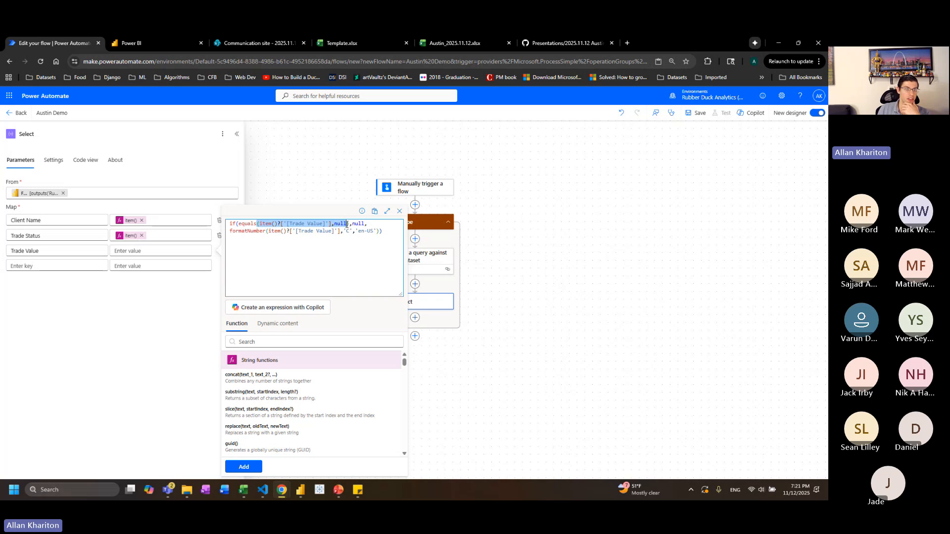
pyautogui.click(357, 225)
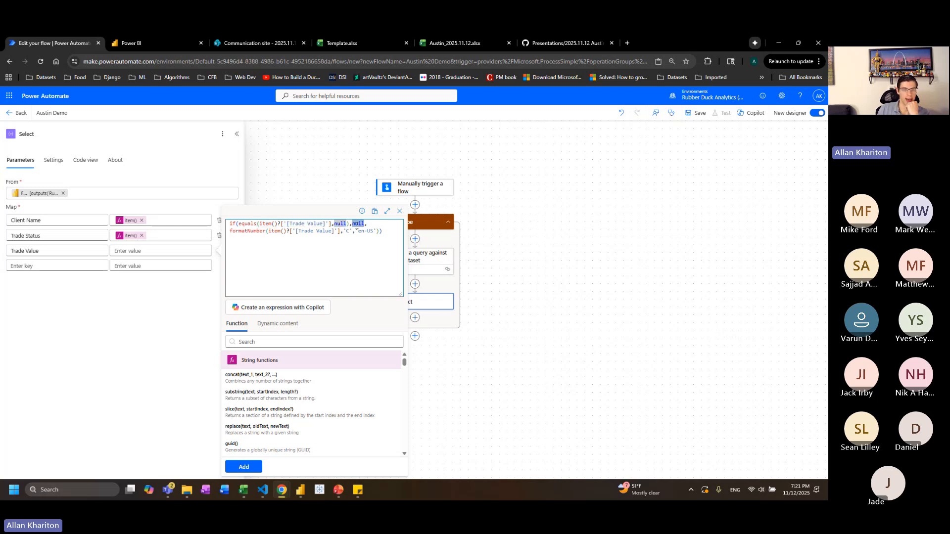
pyautogui.doubleClick(356, 225)
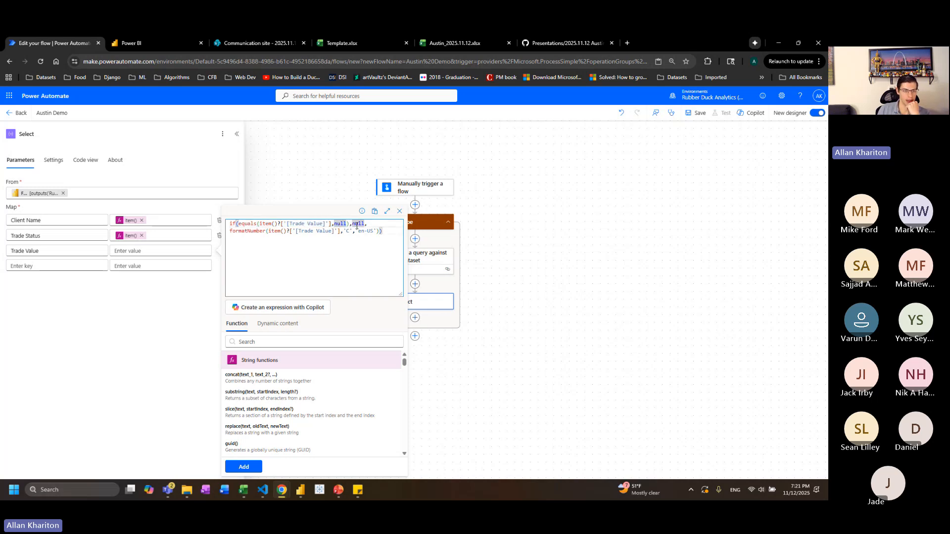
pyautogui.doubleClick(256, 232)
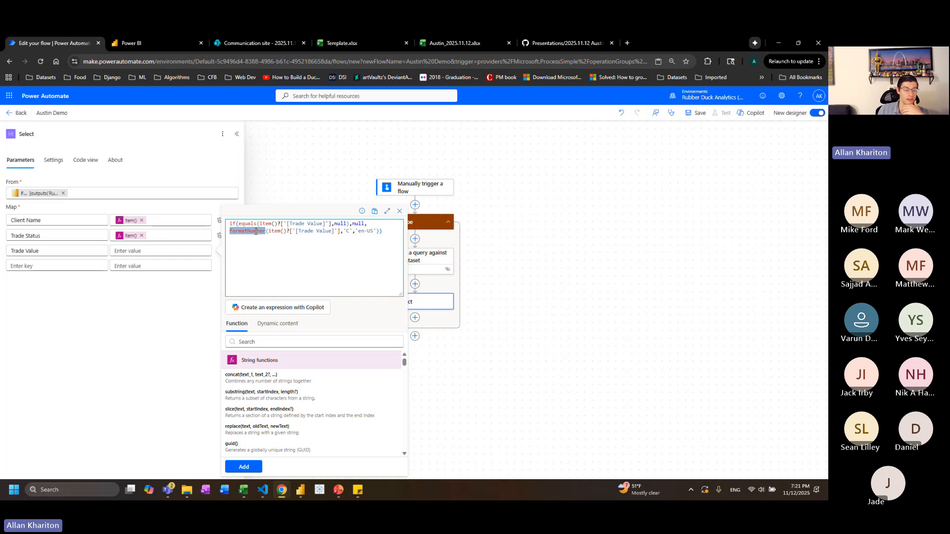
pyautogui.click(255, 232)
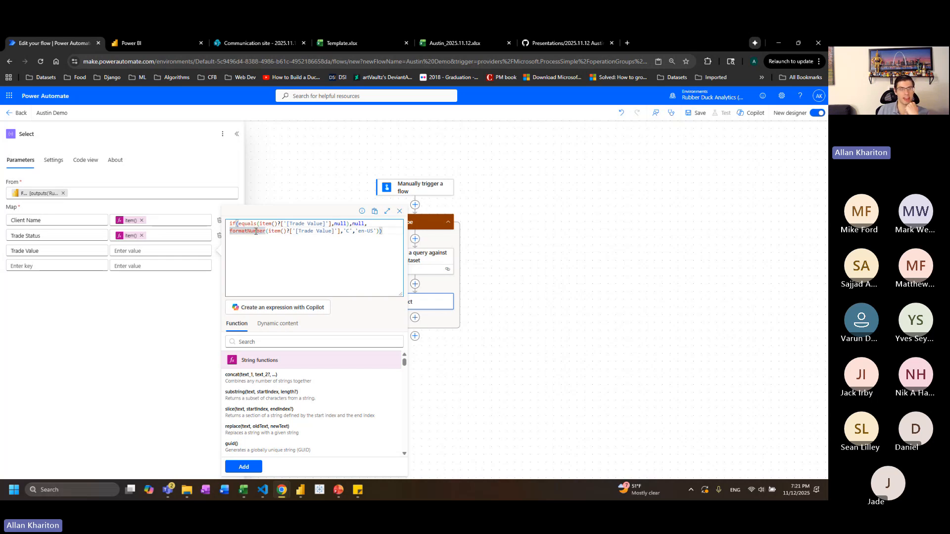
pyautogui.moveTo(239, 225); pyautogui.dragTo(380, 226)
pyautogui.click(244, 232)
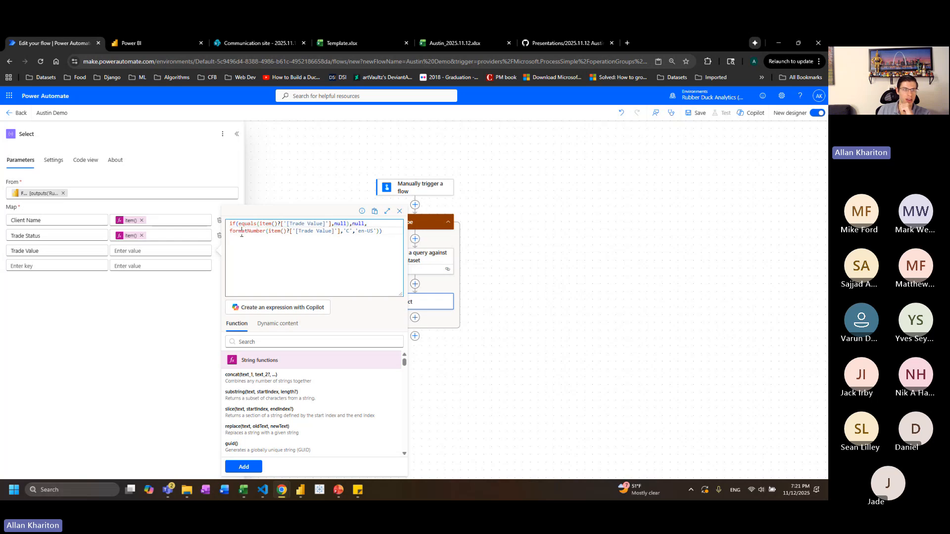
pyautogui.moveTo(270, 231); pyautogui.dragTo(374, 231)
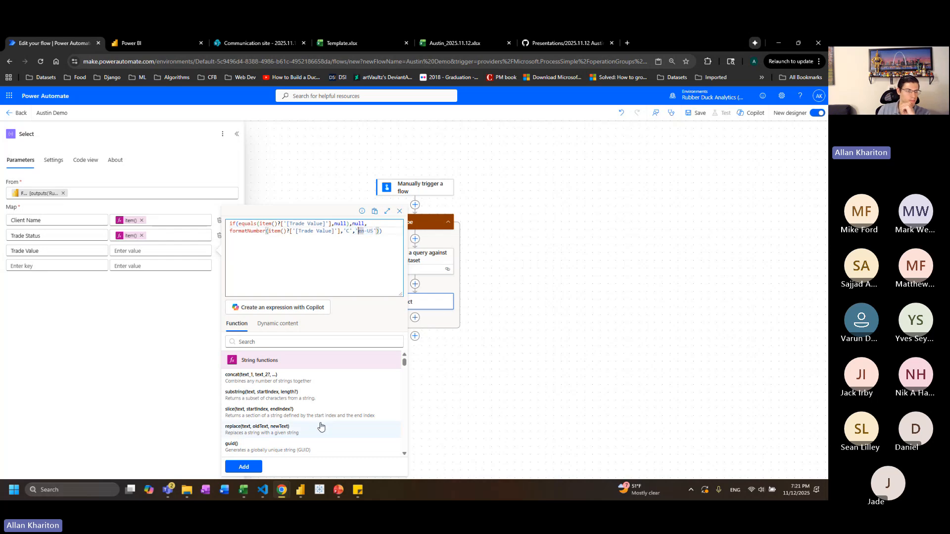
pyautogui.click(254, 468)
pyautogui.click(163, 315)
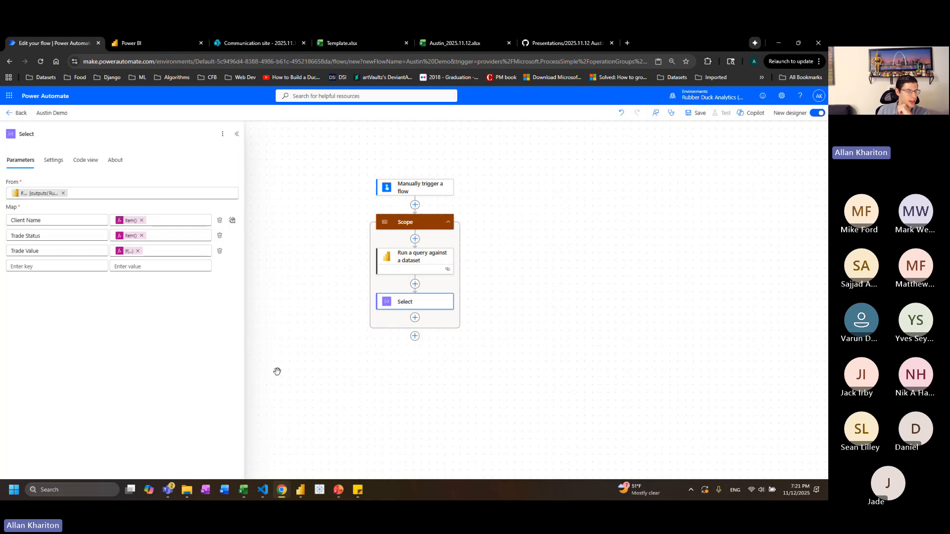
# Add an Apply to each loop after the Select action, iterating over the Select action's Output
pyautogui.click(415, 319)
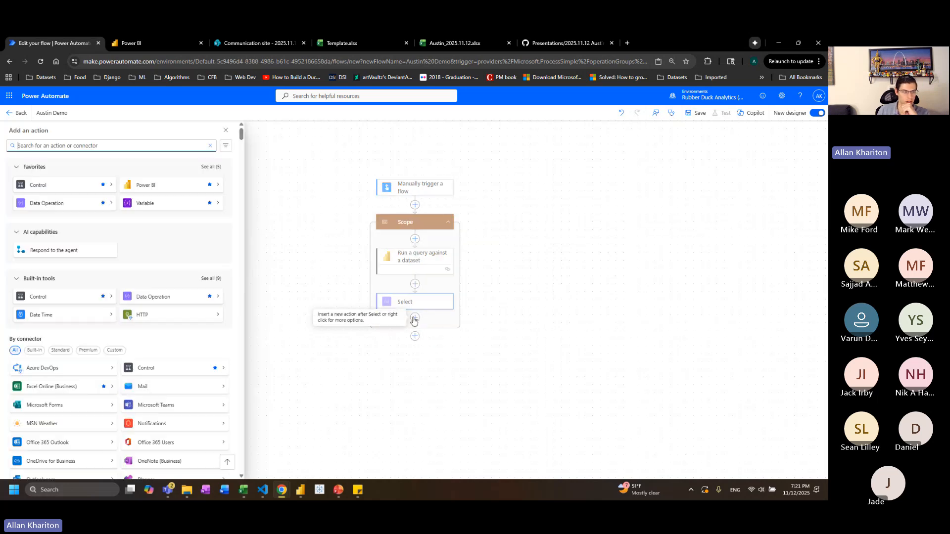
pyautogui.click(52, 186)
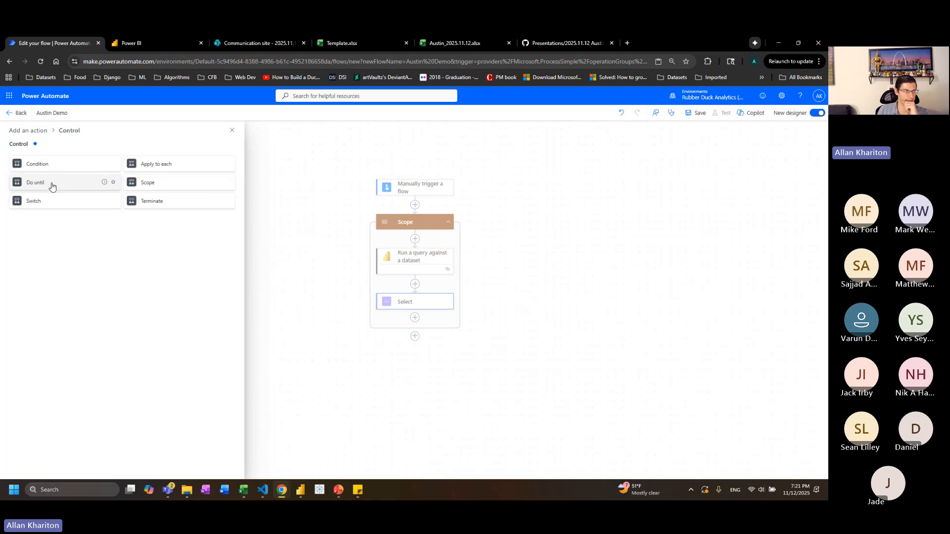
pyautogui.click(163, 169)
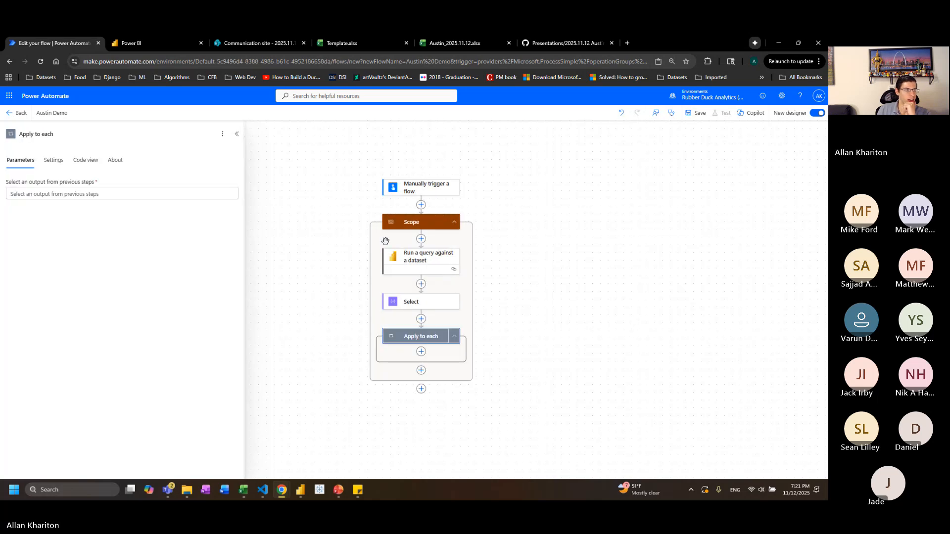
pyautogui.click(80, 196)
pyautogui.click(244, 188)
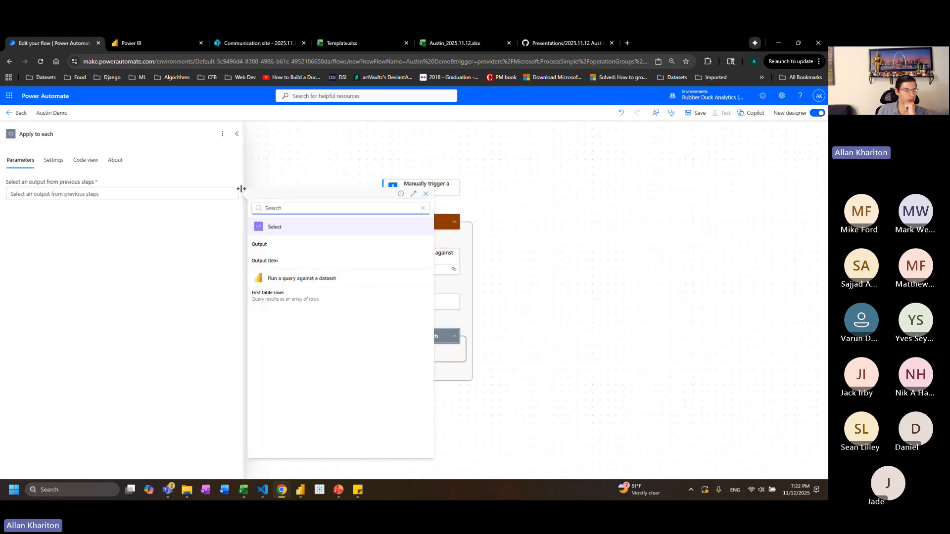
pyautogui.click(269, 246)
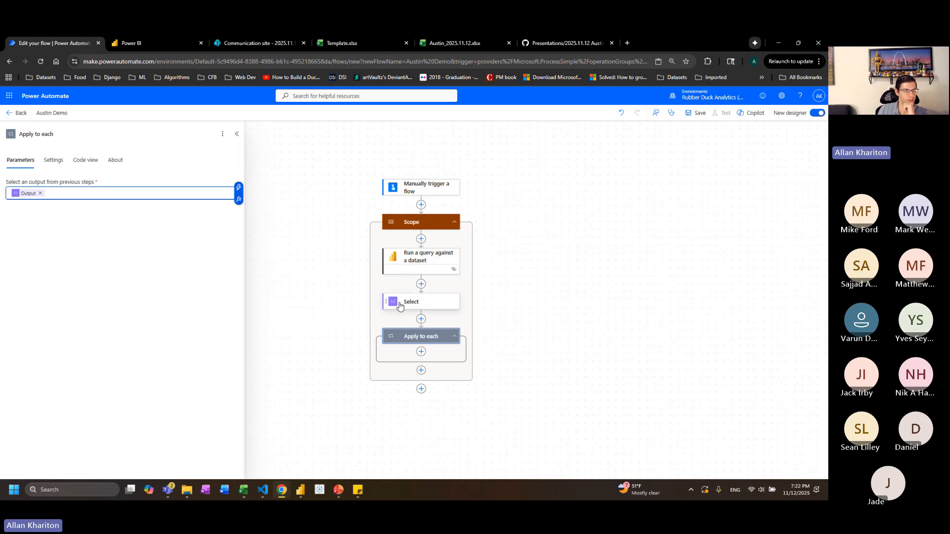
# Add the Excel Online (Business) action Add a row into a table inside the Apply to each loop
pyautogui.scroll(-1, 447, 317)
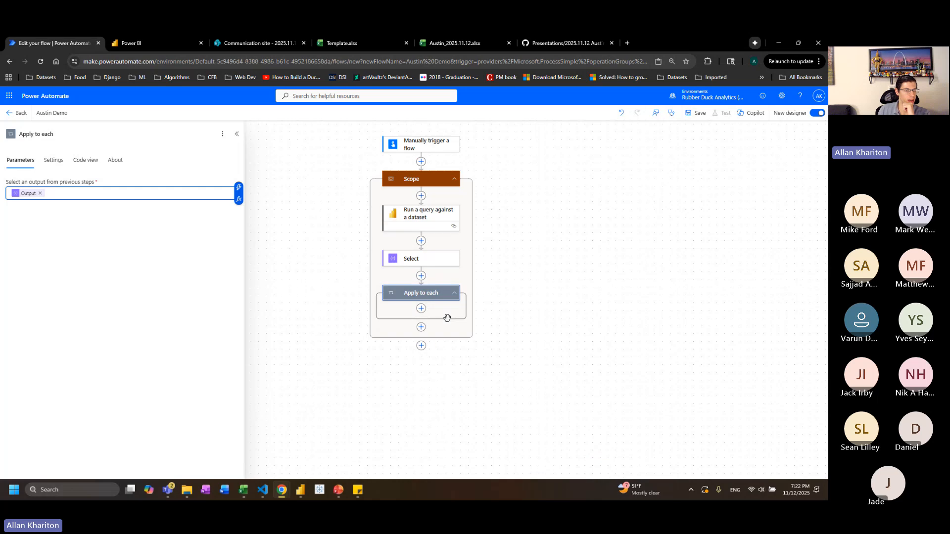
pyautogui.click(421, 308)
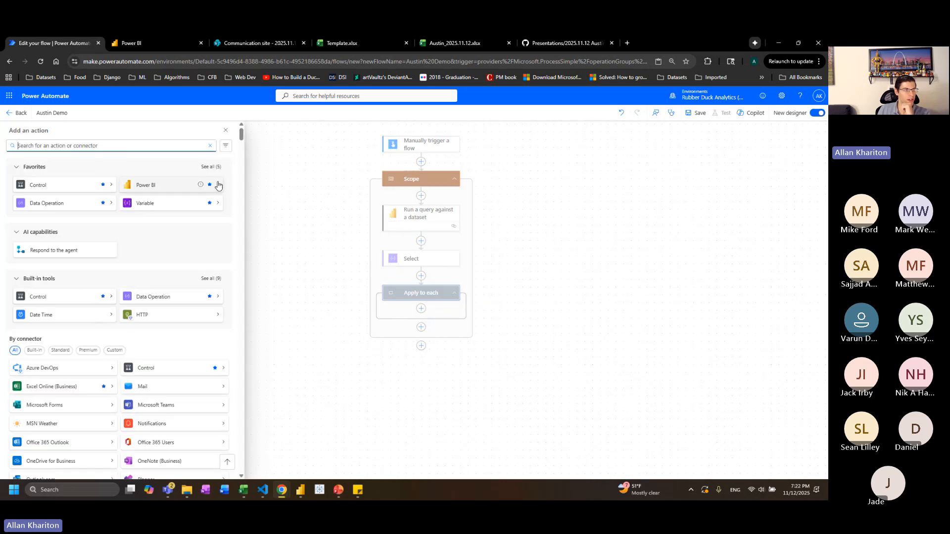
pyautogui.click(212, 167)
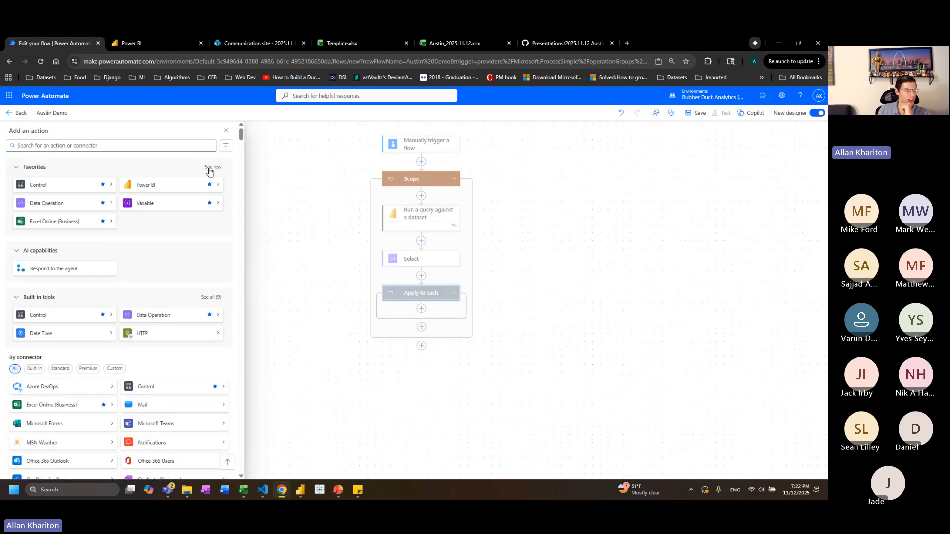
pyautogui.click(52, 226)
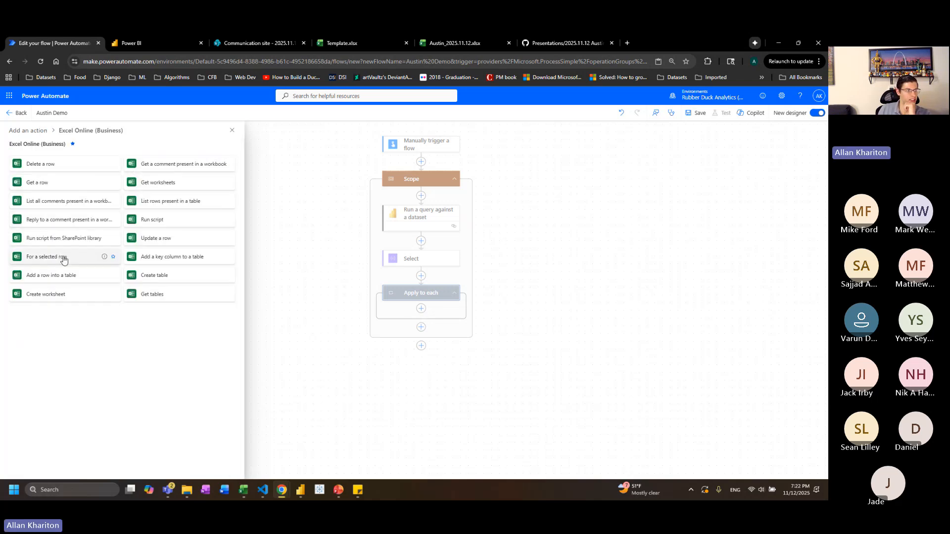
pyautogui.click(43, 278)
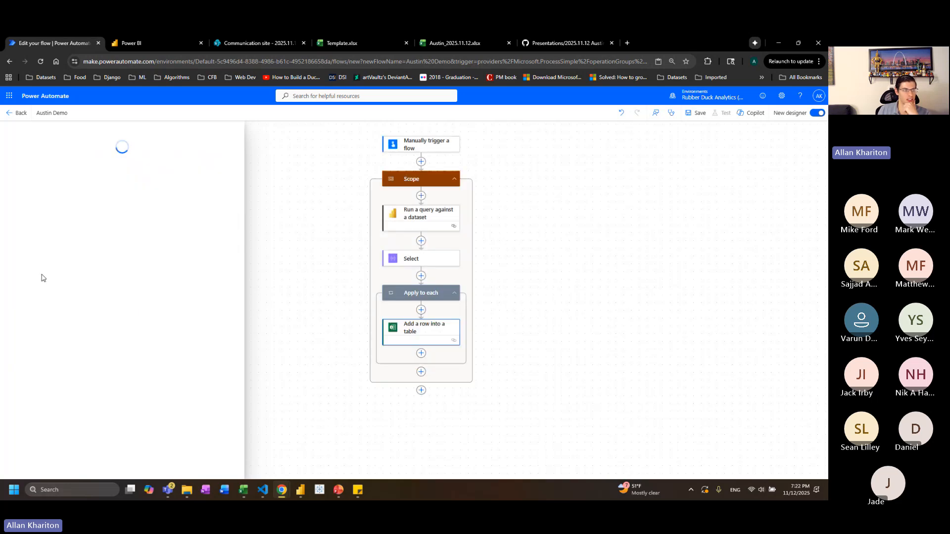
# Try to specify a custom Location for the Add a row into a table action, and clear it
pyautogui.click(183, 195)
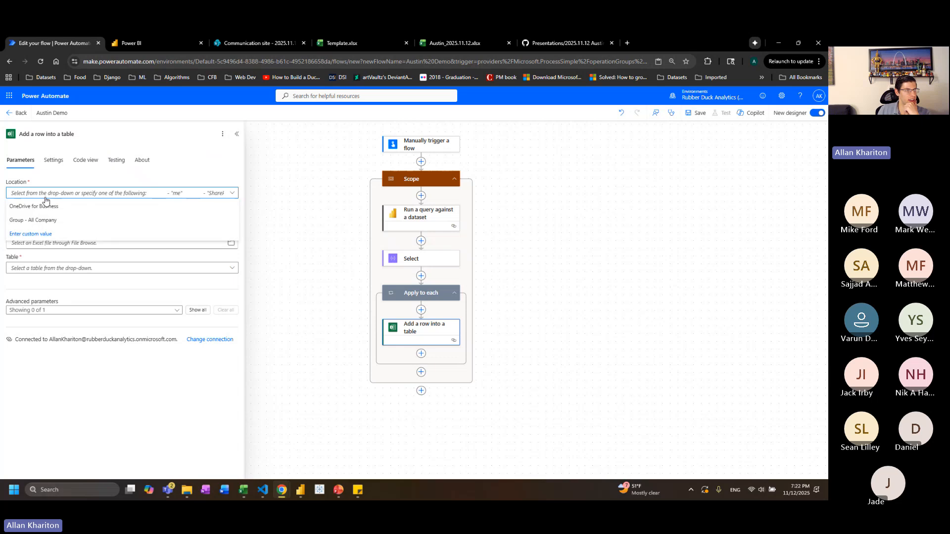
pyautogui.click(75, 195)
pyautogui.click(76, 195)
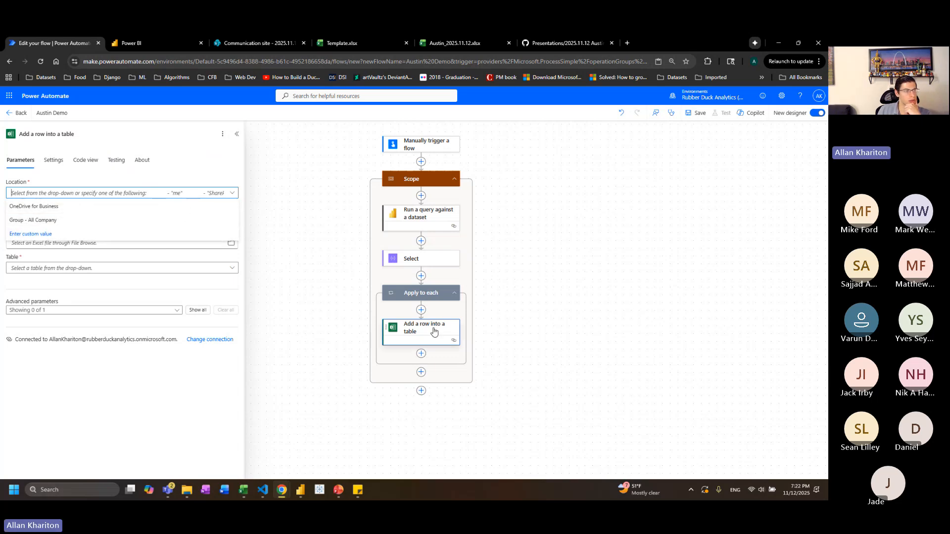
pyautogui.click(35, 234)
pyautogui.click(62, 183)
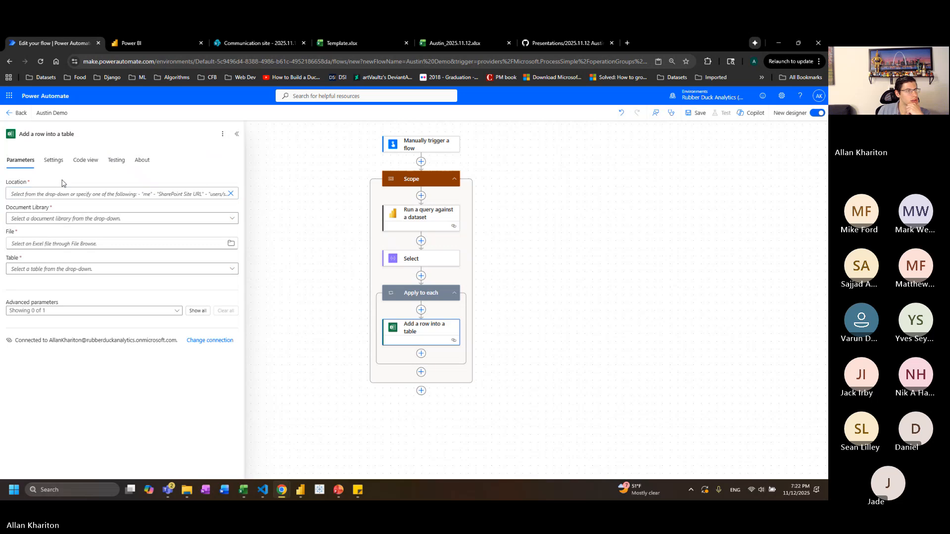
pyautogui.click(149, 194)
pyautogui.click(217, 176)
pyautogui.click(231, 193)
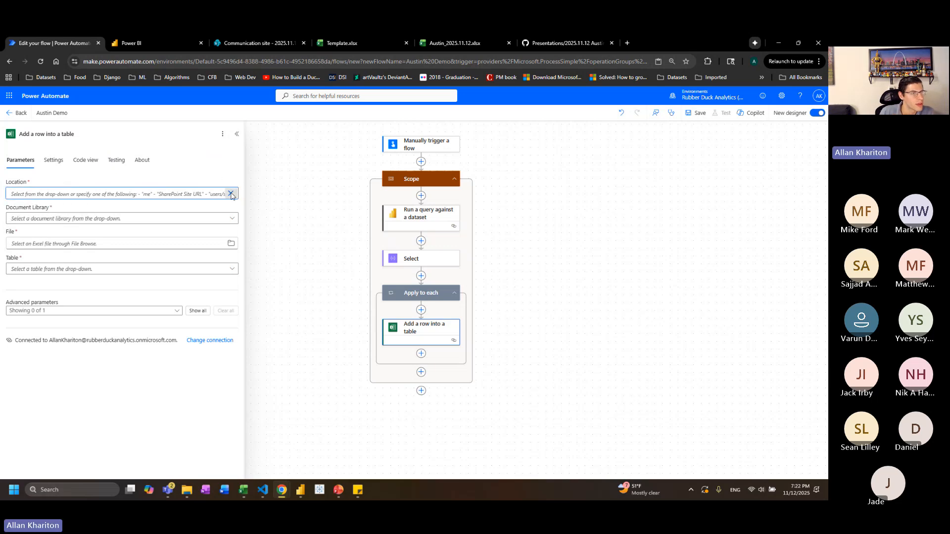
pyautogui.click(188, 193)
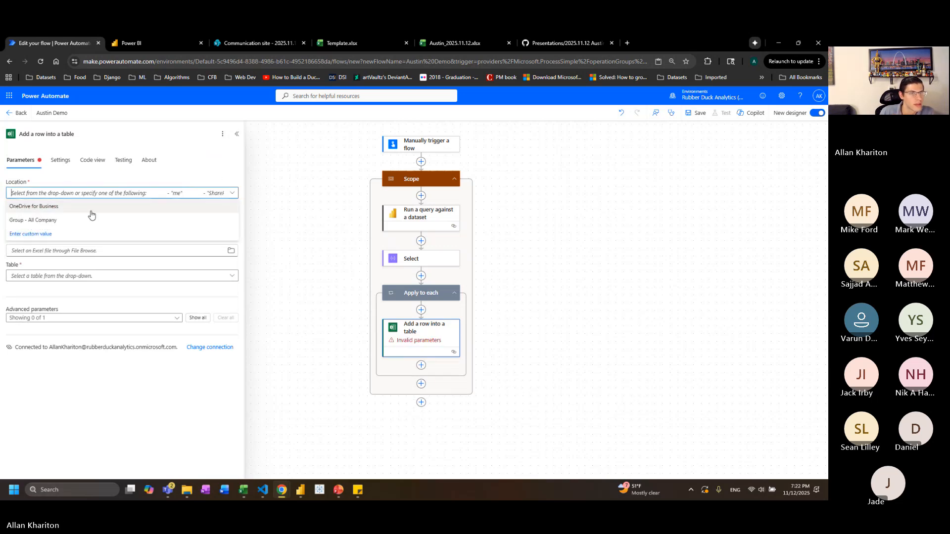
pyautogui.click(81, 250)
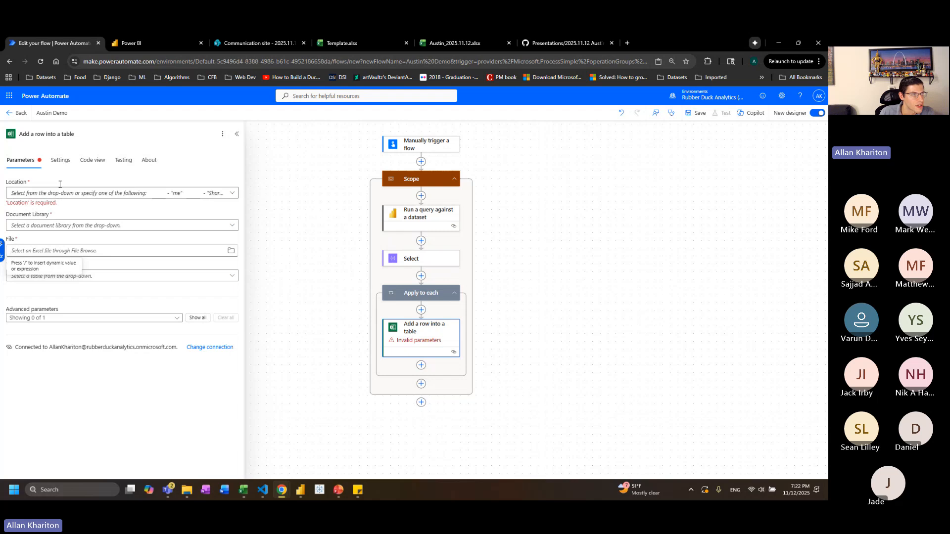
# Try to save the flow, and delete the Add a row into a table action from the loop
pyautogui.click(692, 114)
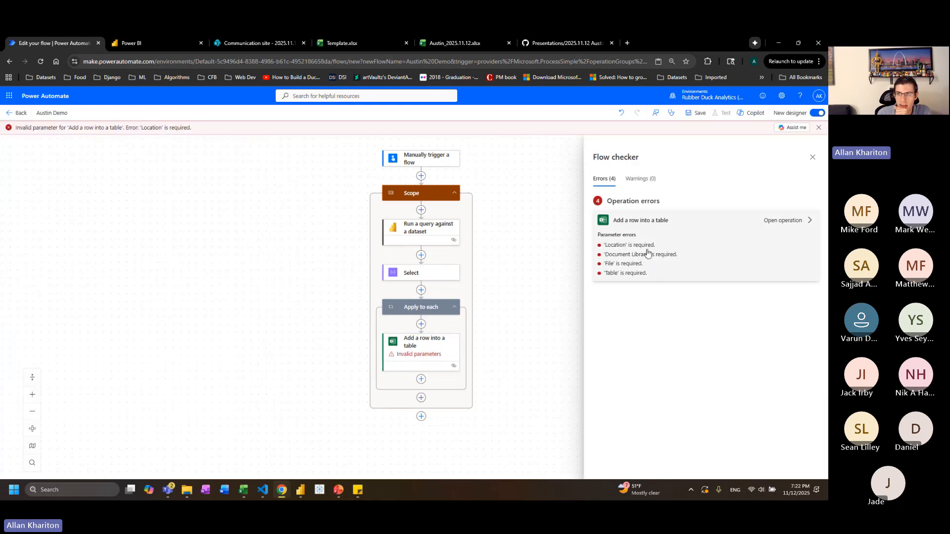
pyautogui.click(422, 352)
pyautogui.rightClick(424, 350)
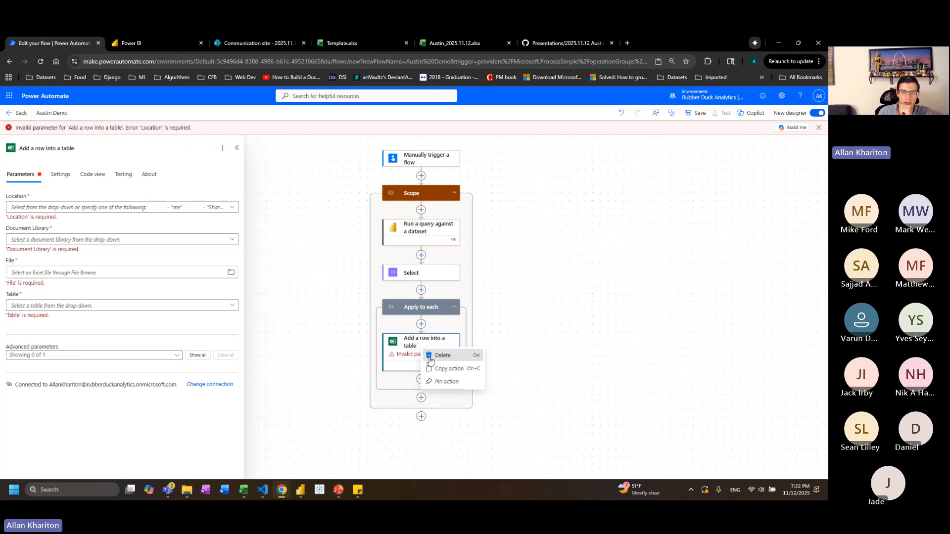
pyautogui.click(442, 355)
pyautogui.click(502, 303)
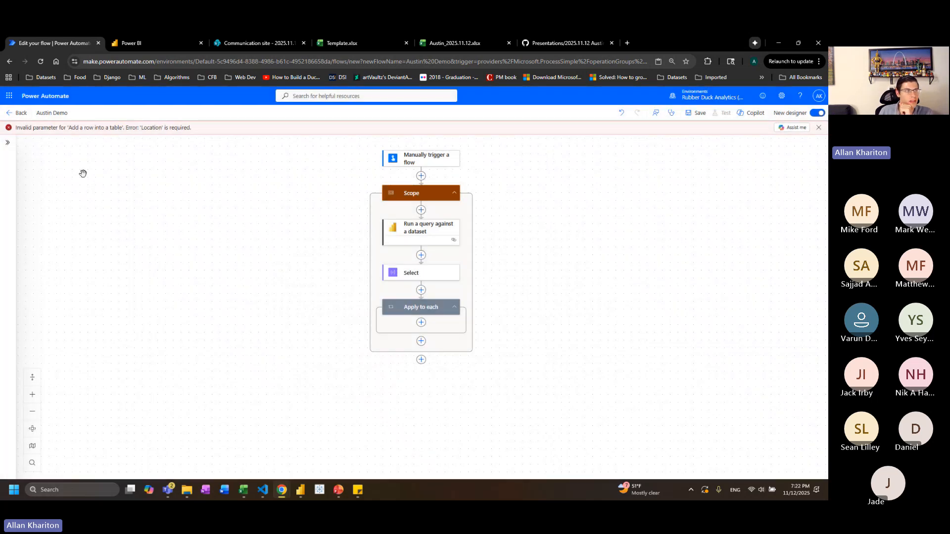
# Delete the empty Apply to each loop and save the flow
pyautogui.rightClick(423, 307)
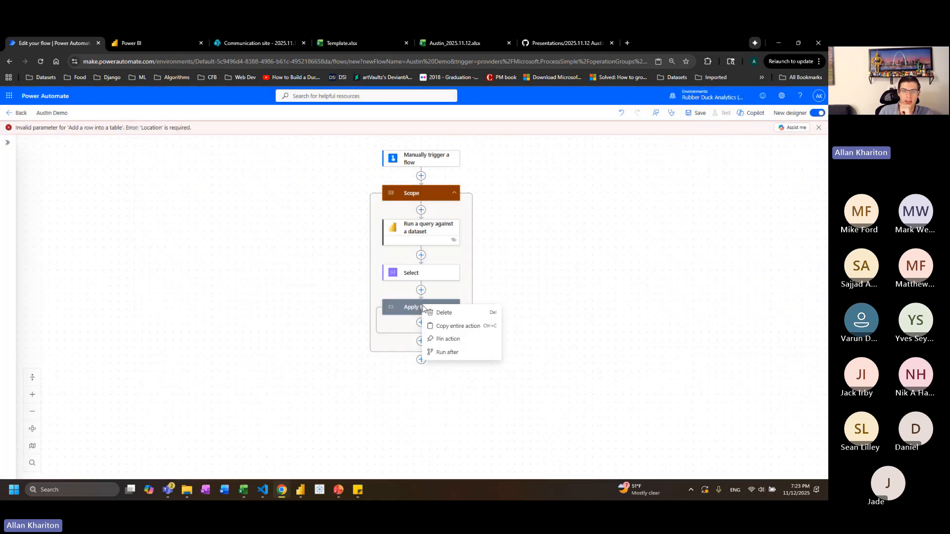
pyautogui.click(443, 312)
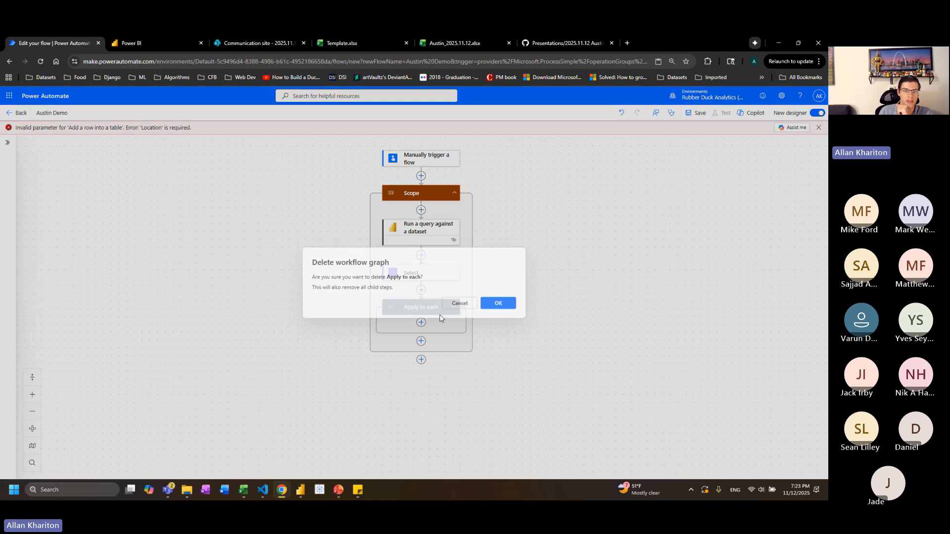
pyautogui.click(502, 302)
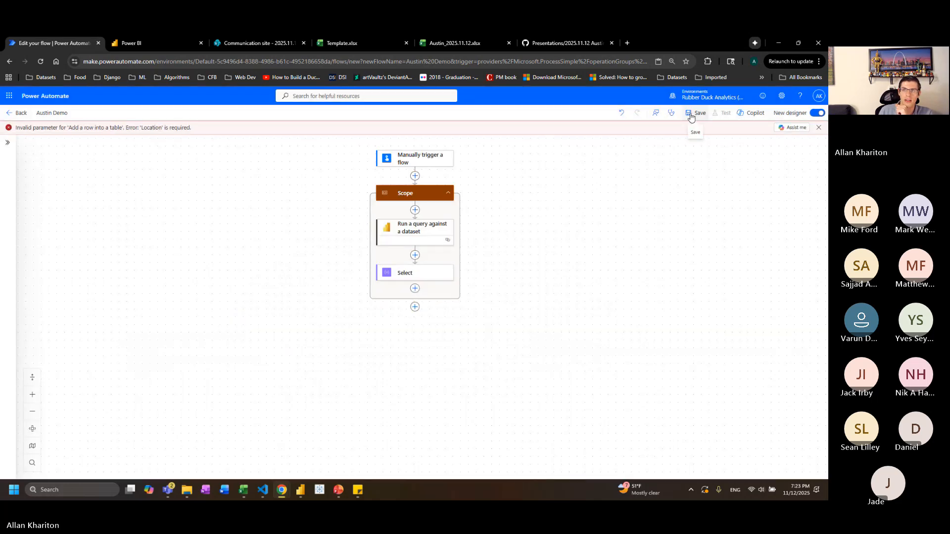
pyautogui.click(691, 115)
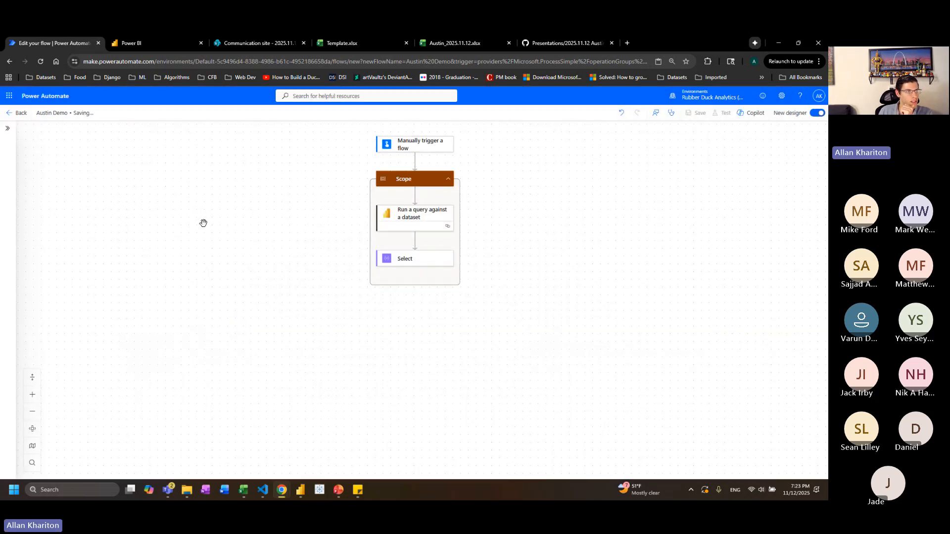
# Leave the designer, reload the Austin Demo flow's details page and reopen the flow for editing
pyautogui.click(20, 114)
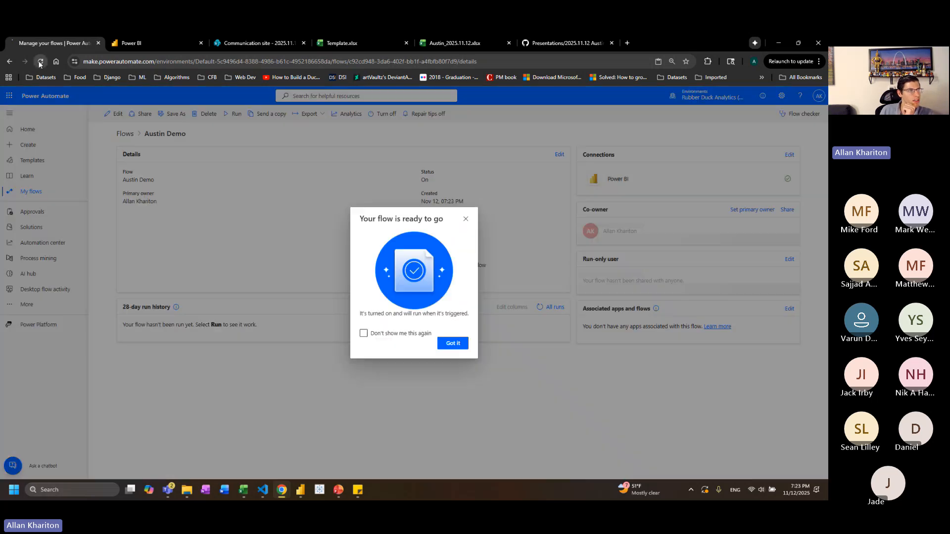
pyautogui.click(40, 62)
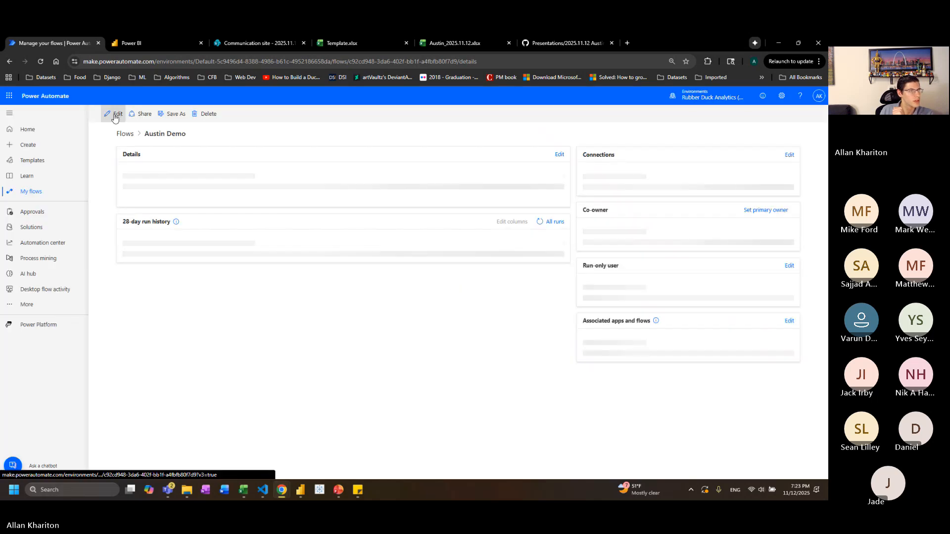
pyautogui.click(112, 112)
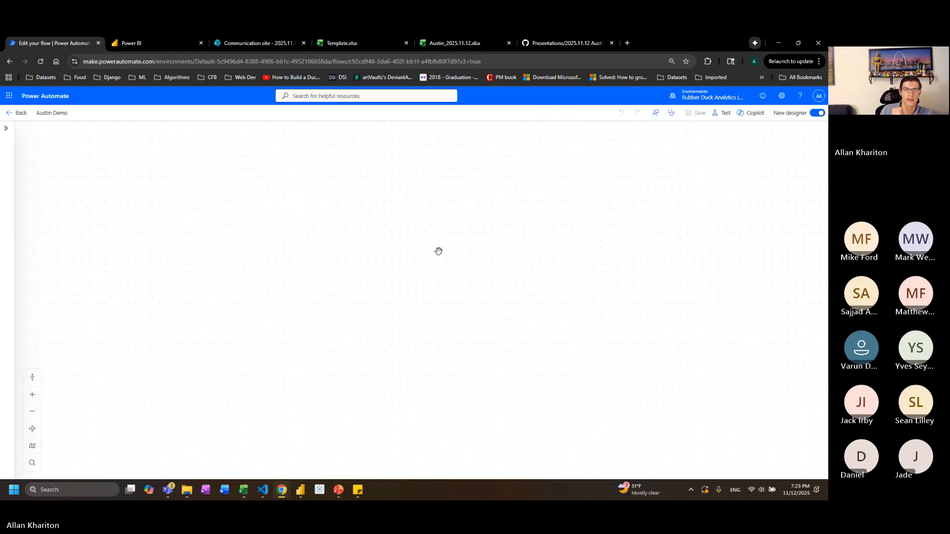
pyautogui.click(448, 171)
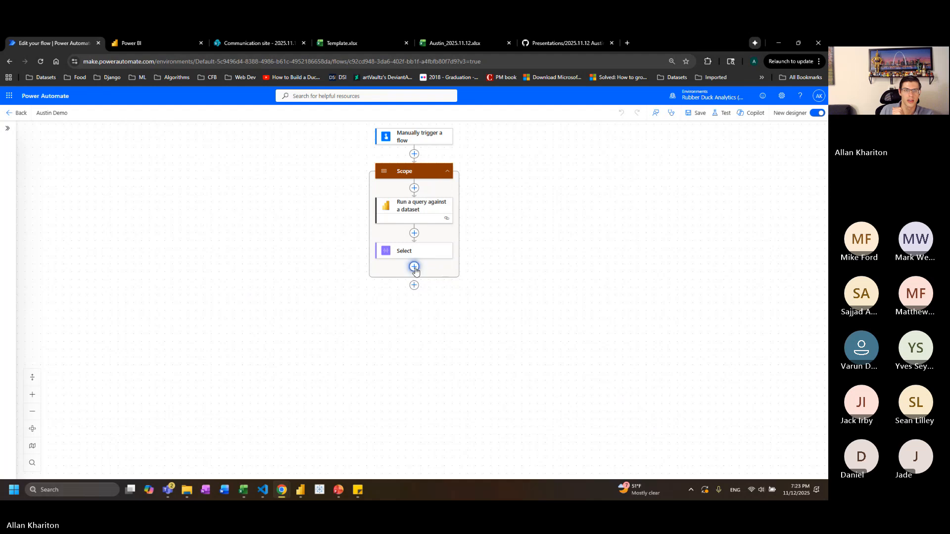
# Add an Apply to each loop after Select inside the Scope, using the Select action's Output as its input
pyautogui.click(414, 267)
pyautogui.click(85, 184)
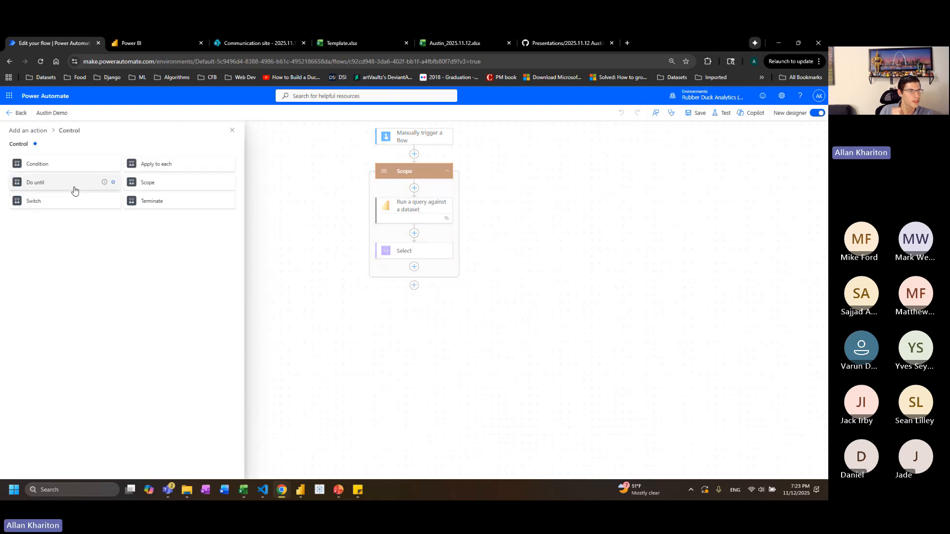
pyautogui.click(158, 164)
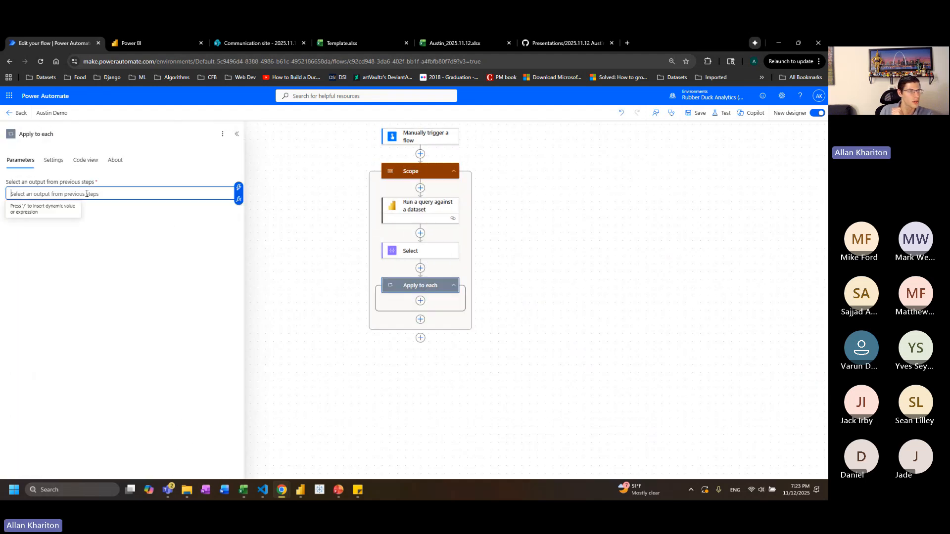
pyautogui.click(237, 199)
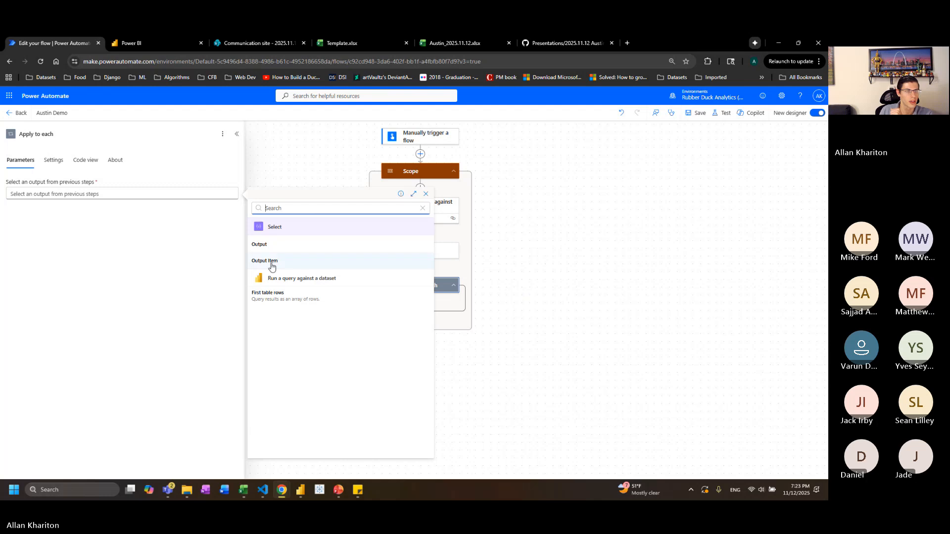
pyautogui.click(272, 243)
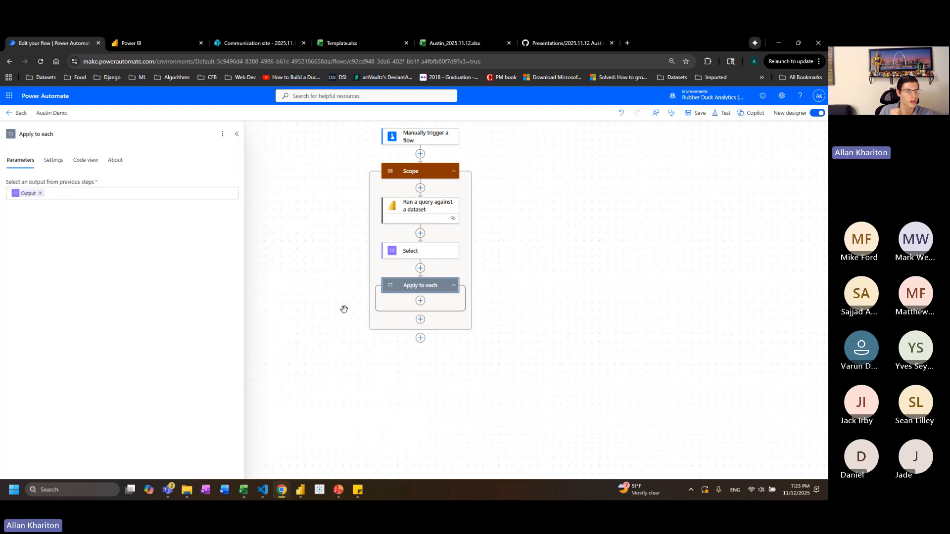
# Add the Excel Online (Business) action Add a row into a table inside the new Apply to each loop
pyautogui.click(420, 302)
pyautogui.click(204, 167)
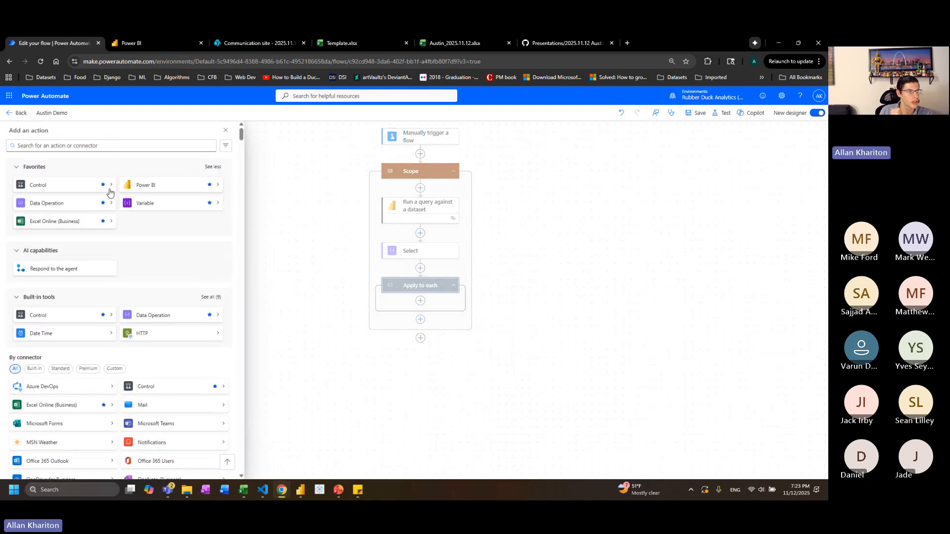
pyautogui.click(61, 222)
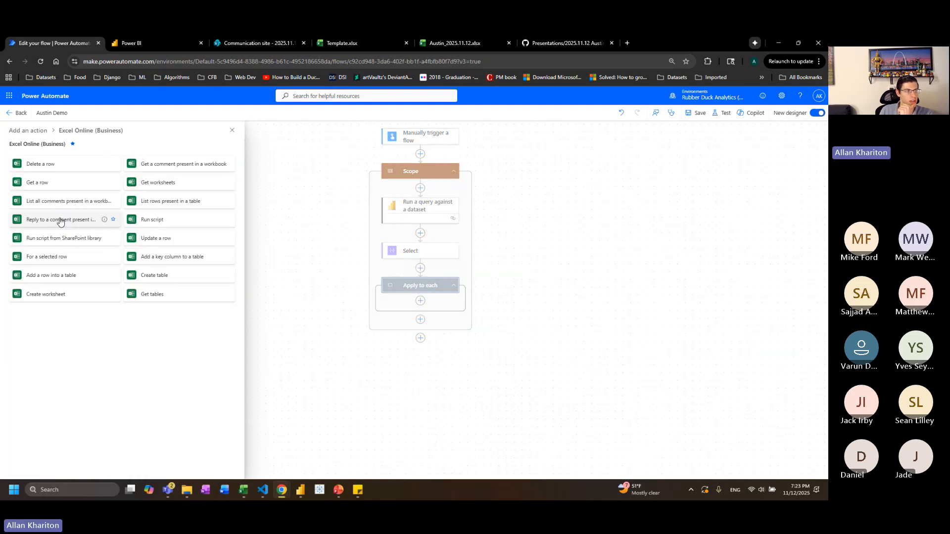
pyautogui.click(56, 277)
# Set the row action's Location to SharePoint Site - Communication site and its Document Library to Documents
pyautogui.click(82, 195)
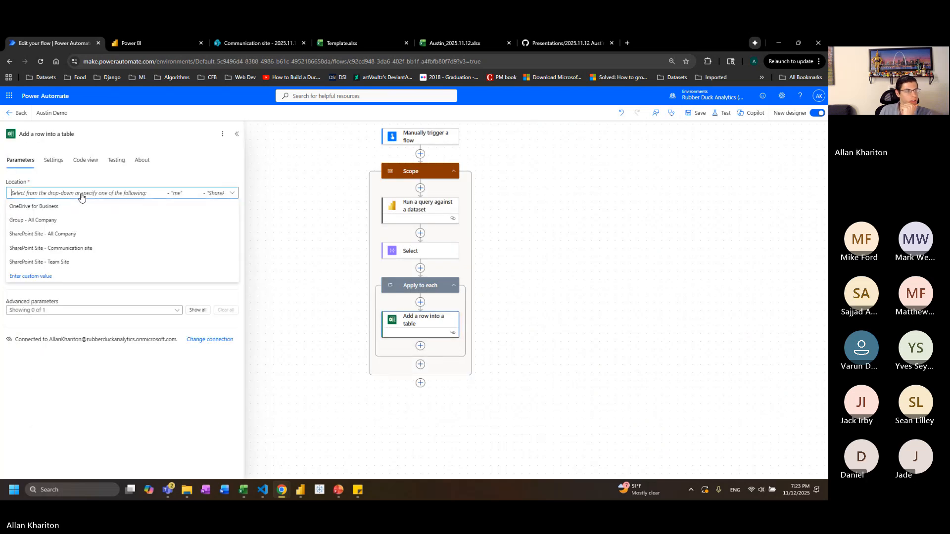
pyautogui.click(74, 249)
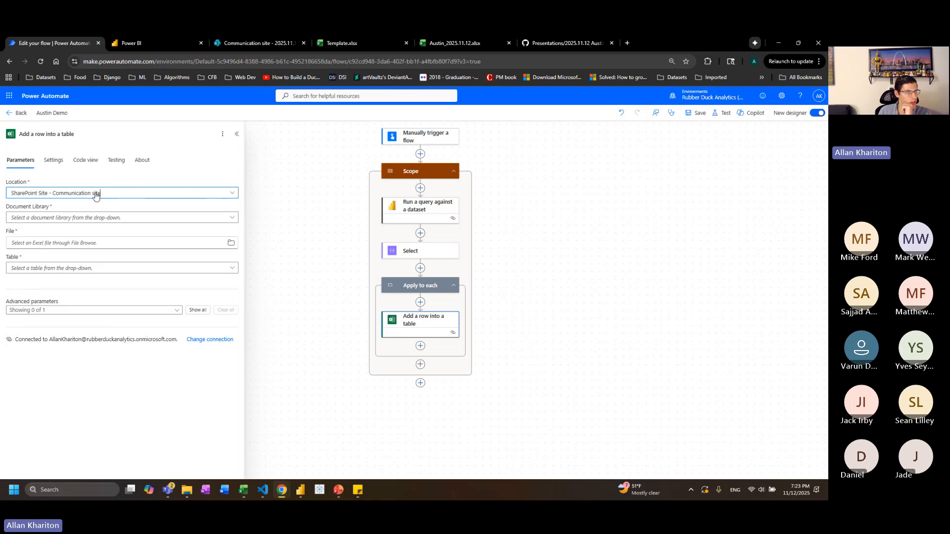
pyautogui.click(262, 42)
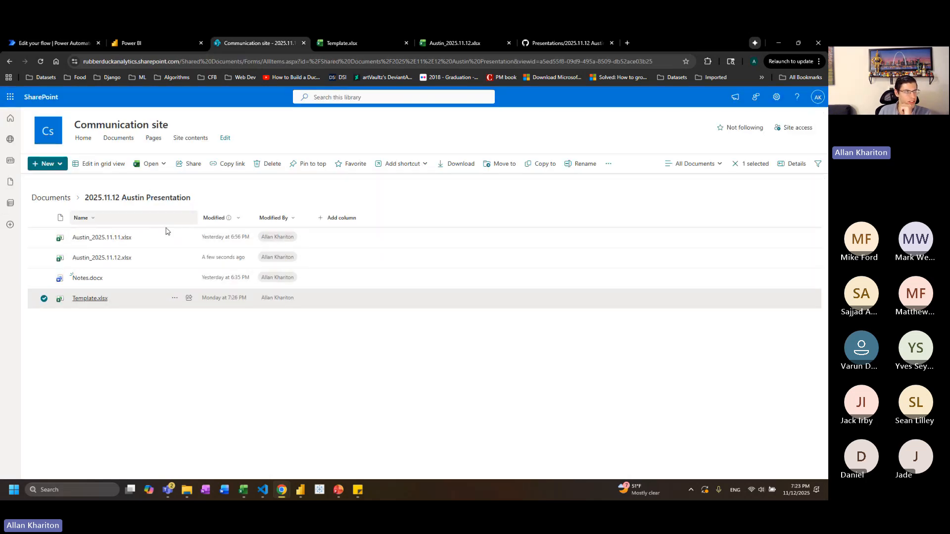
pyautogui.click(57, 221)
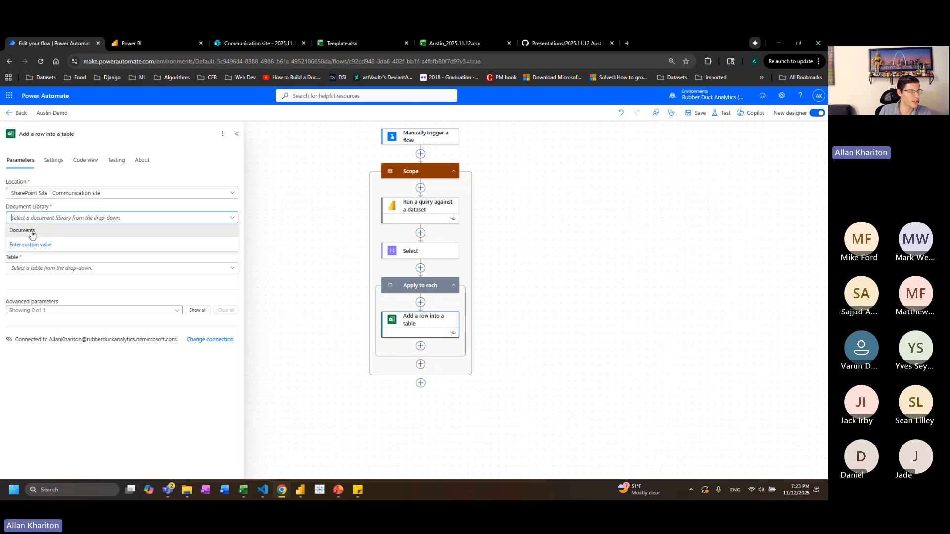
pyautogui.click(33, 230)
# Set File to /2025.11.12 Austin Presentation/Austin_, followed by the expression formatDateTime(addHours(utcNow(),-4),'yyyy.MM.dd') and .xlsx
pyautogui.click(96, 243)
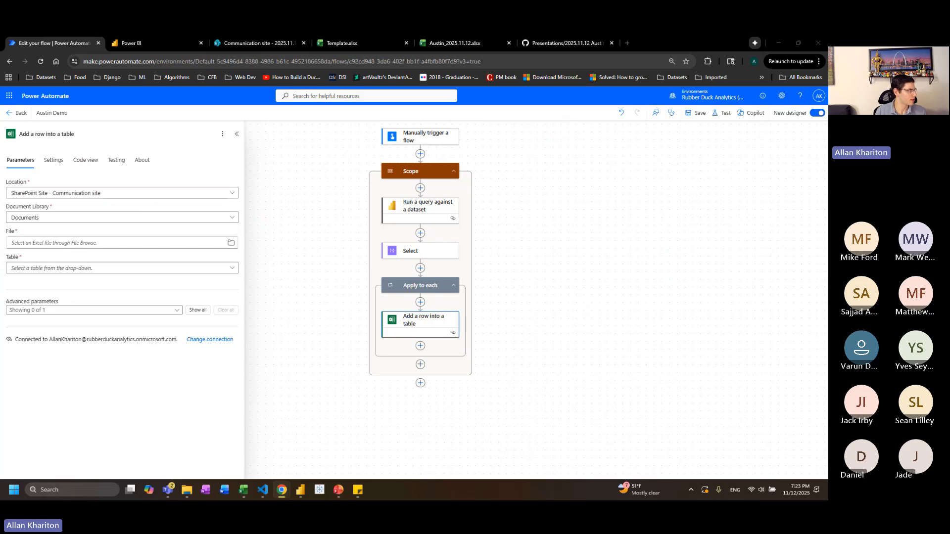
pyautogui.click(132, 245)
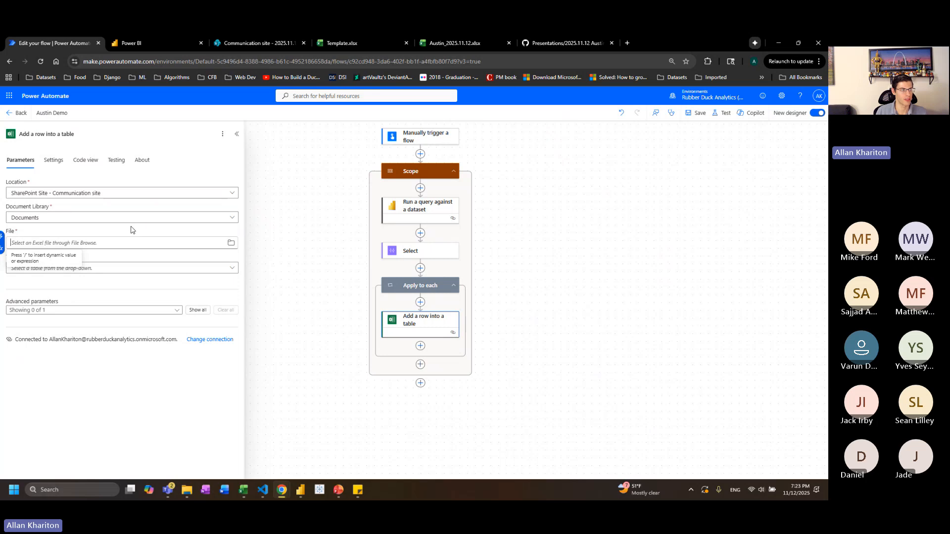
pyautogui.hotkey('ctrl', 'v')
# Examine the parts of the File path, including the arguments of its formatDateTime expression
pyautogui.moveTo(10, 242); pyautogui.dragTo(86, 242)
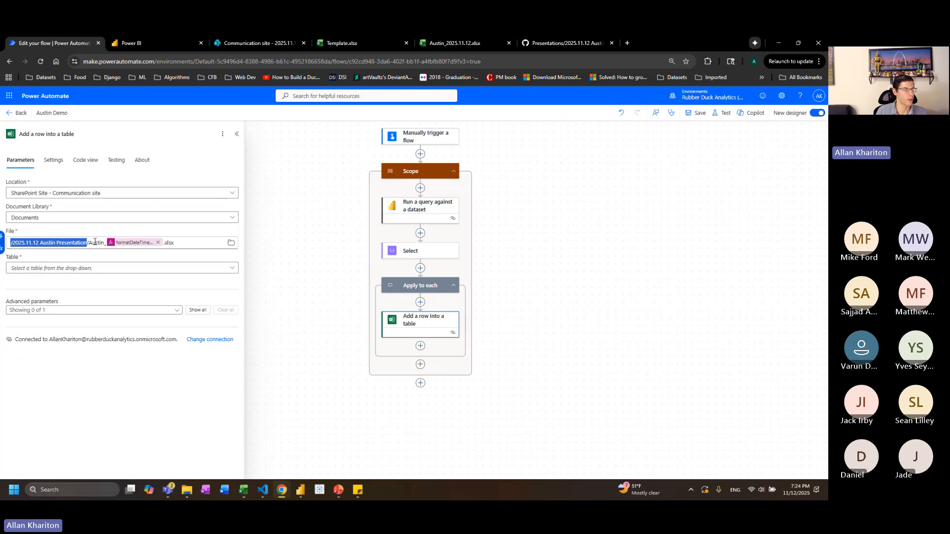
pyautogui.doubleClick(95, 242)
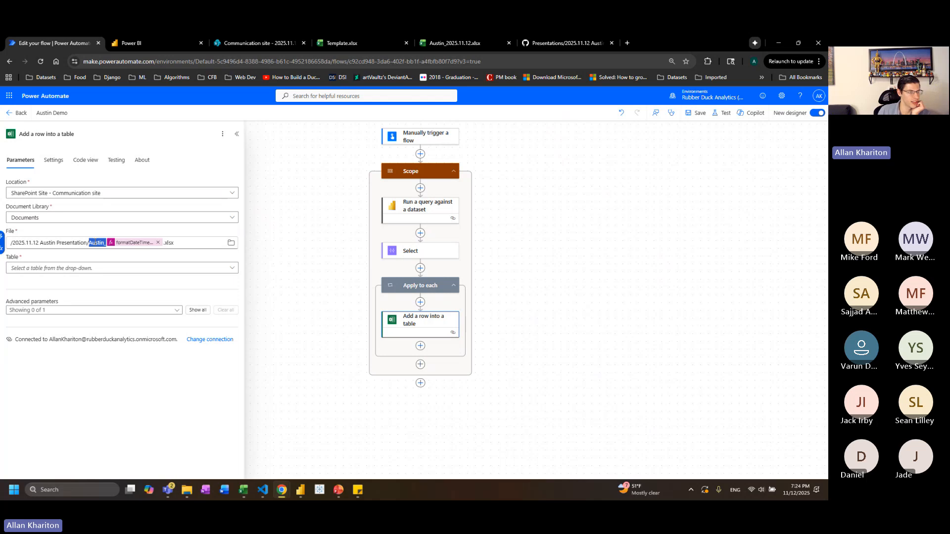
pyautogui.click(95, 242)
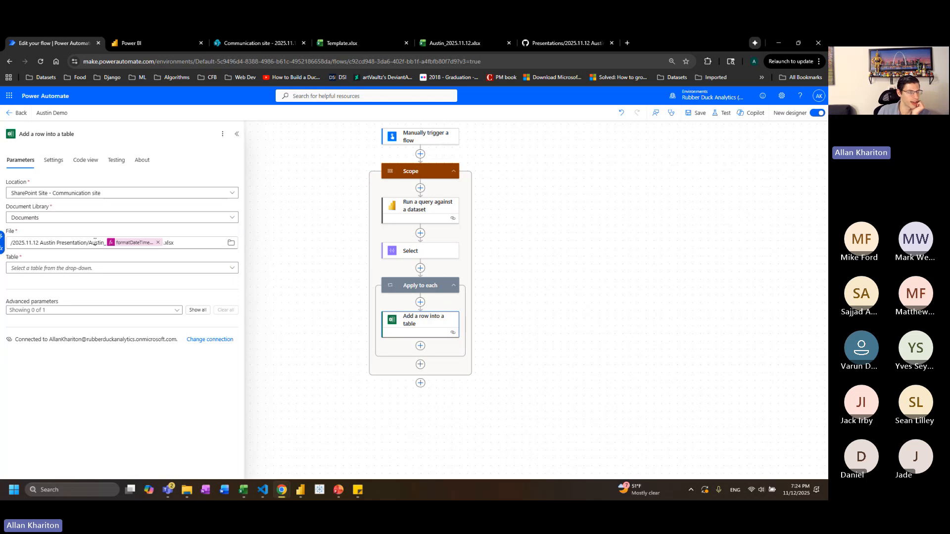
pyautogui.click(132, 243)
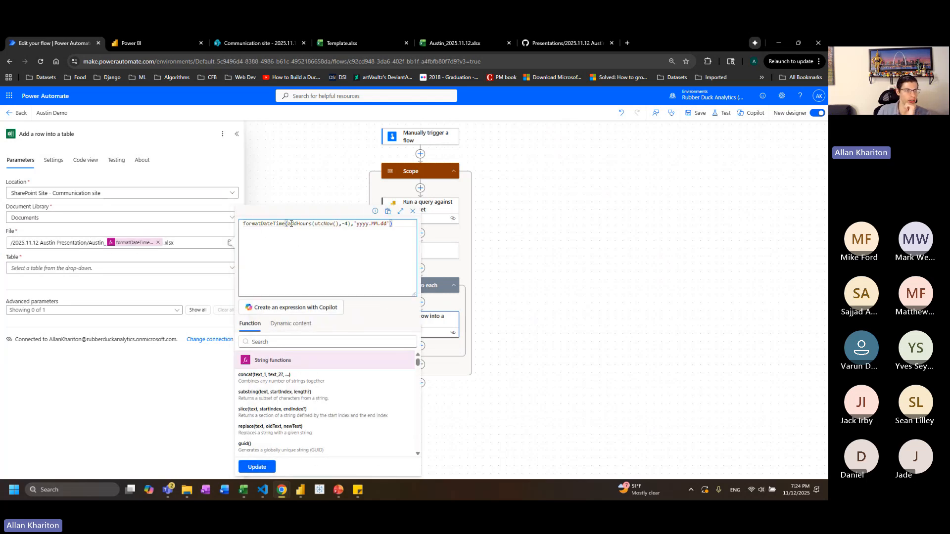
pyautogui.moveTo(315, 224); pyautogui.dragTo(351, 225)
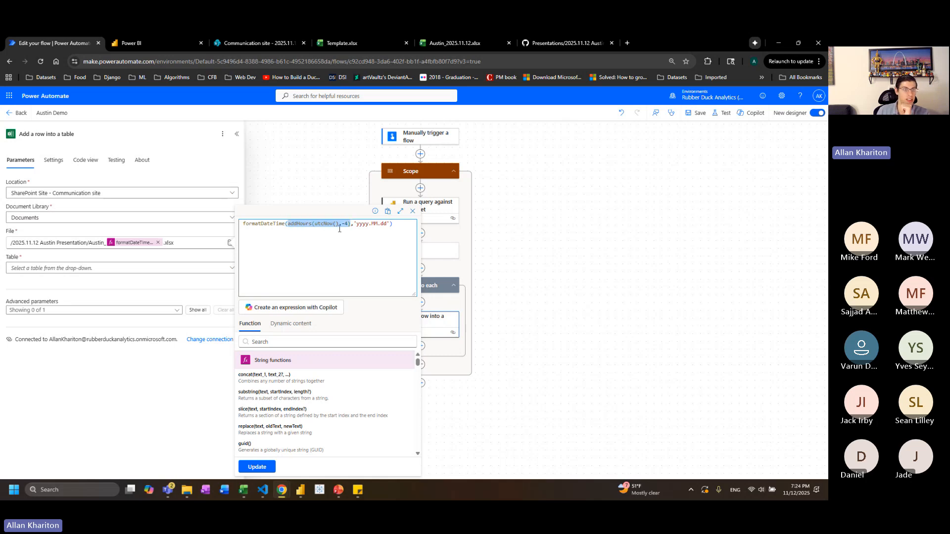
pyautogui.doubleClick(320, 223)
pyautogui.click(354, 226)
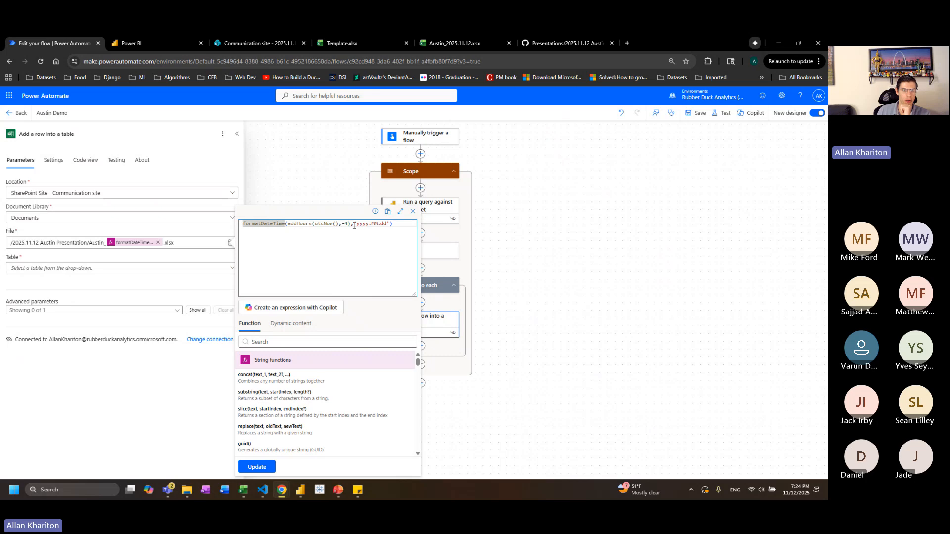
pyautogui.moveTo(358, 224); pyautogui.dragTo(390, 224)
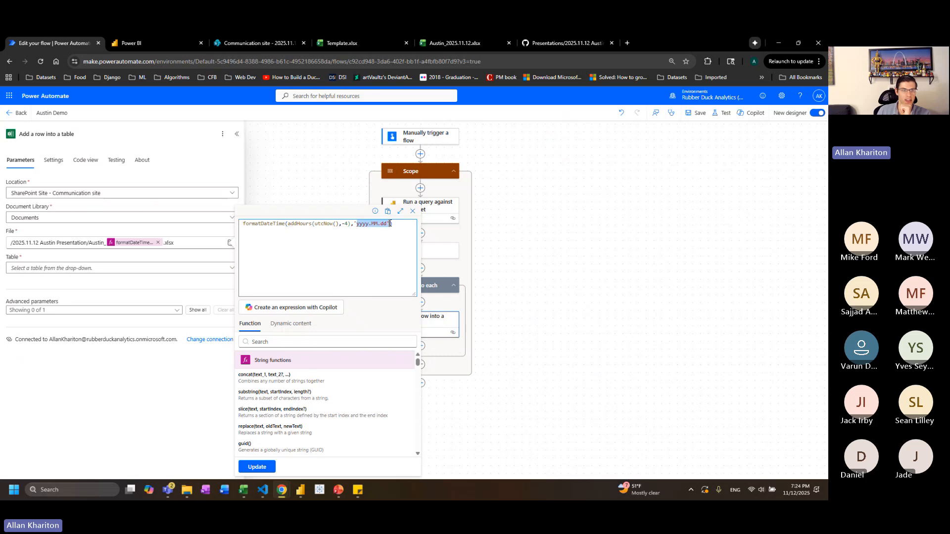
pyautogui.click(257, 467)
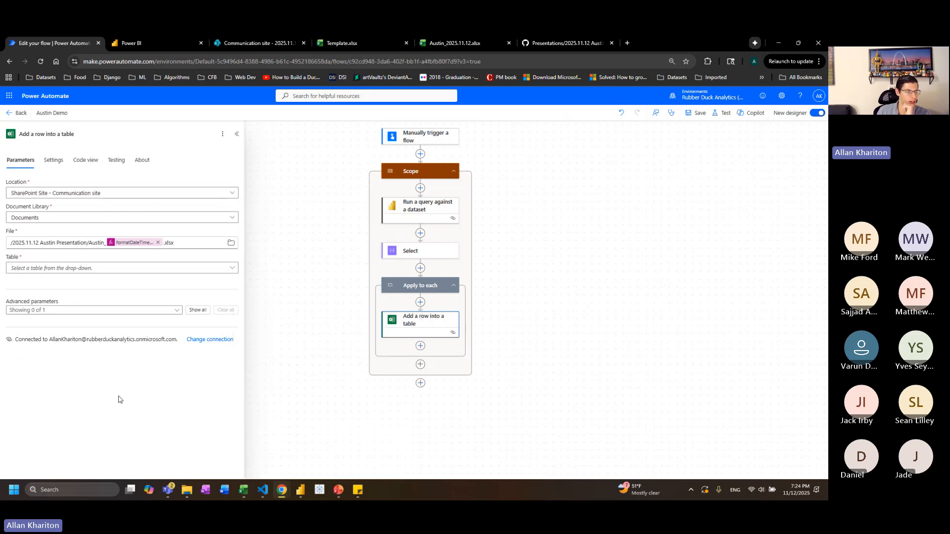
# Enter Rejected as a custom value for the Table in the Add a row into a table action
pyautogui.click(155, 269)
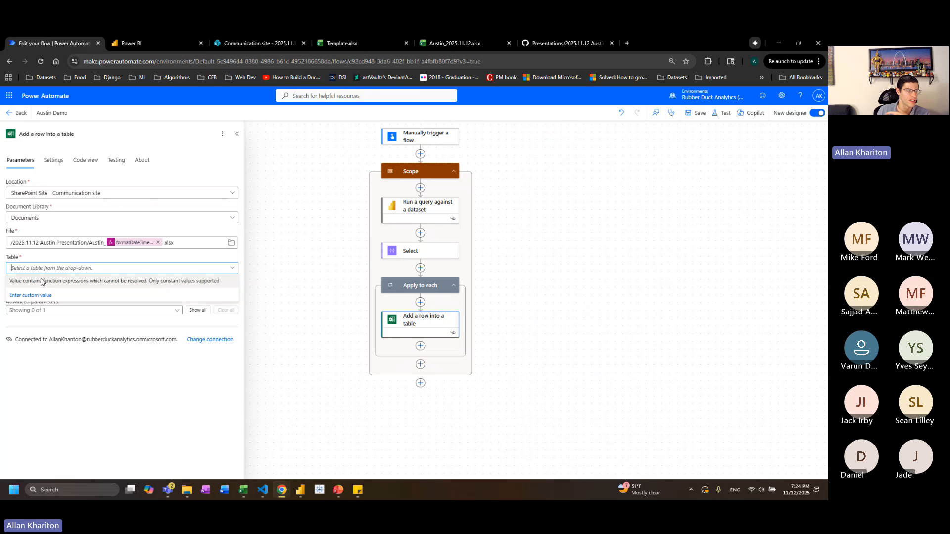
pyautogui.click(39, 296)
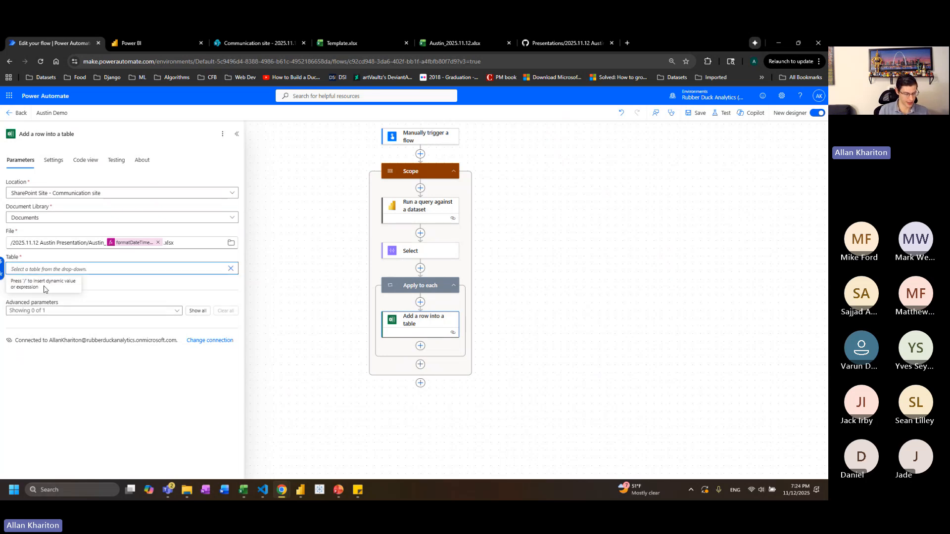
pyautogui.write('Rejected')
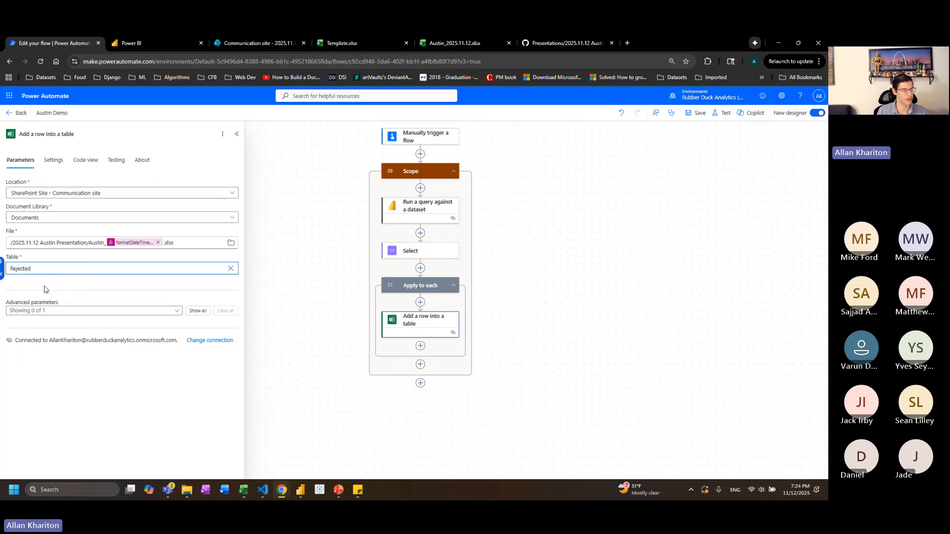
pyautogui.click(45, 291)
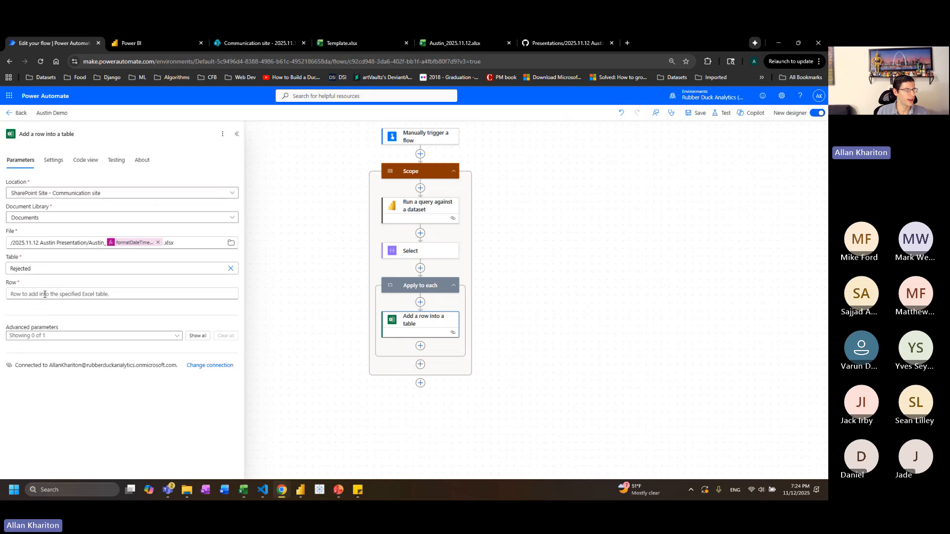
# Set the Row parameter to the Current item of the Apply to each loop
pyautogui.click(45, 294)
pyautogui.click(241, 288)
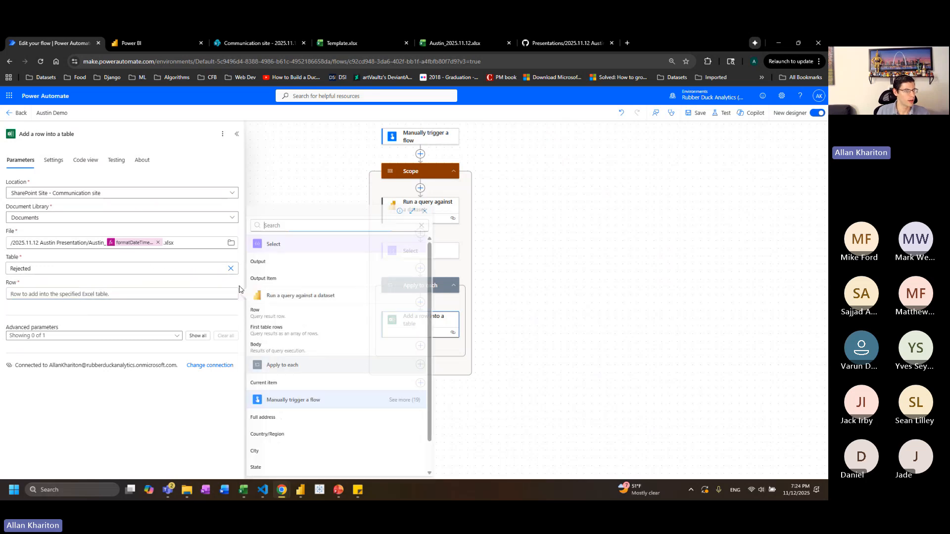
pyautogui.click(272, 383)
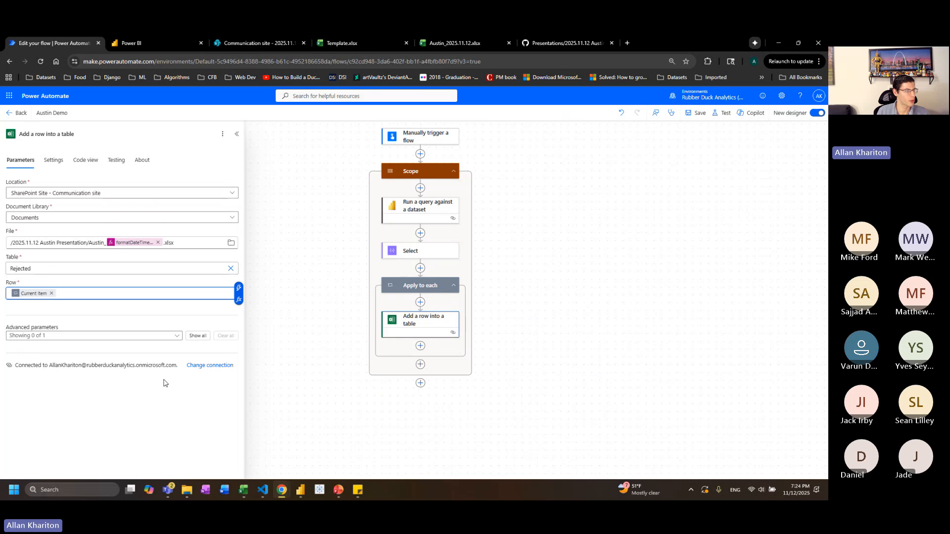
pyautogui.click(166, 405)
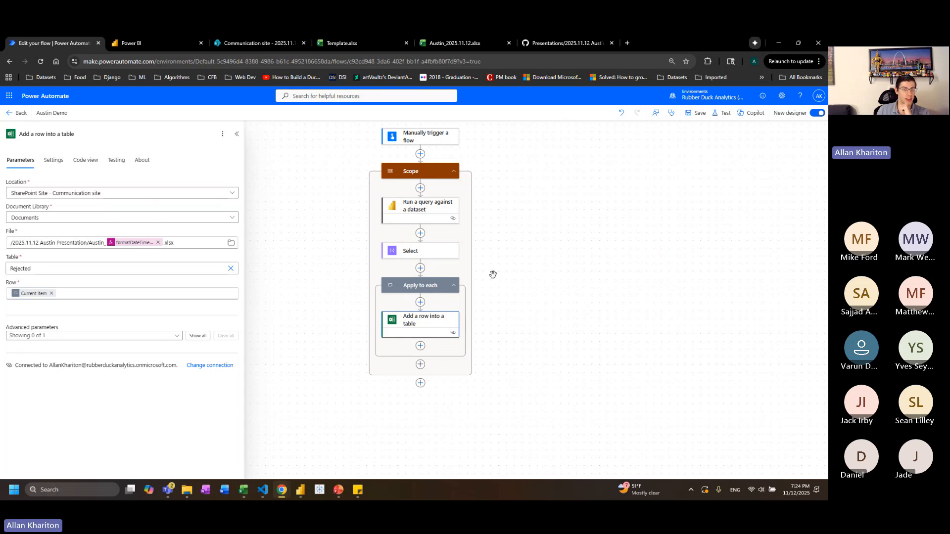
# Copy the entire Scope action and paste the duplicate directly below the original Scope at the end of the flow
pyautogui.click(416, 254)
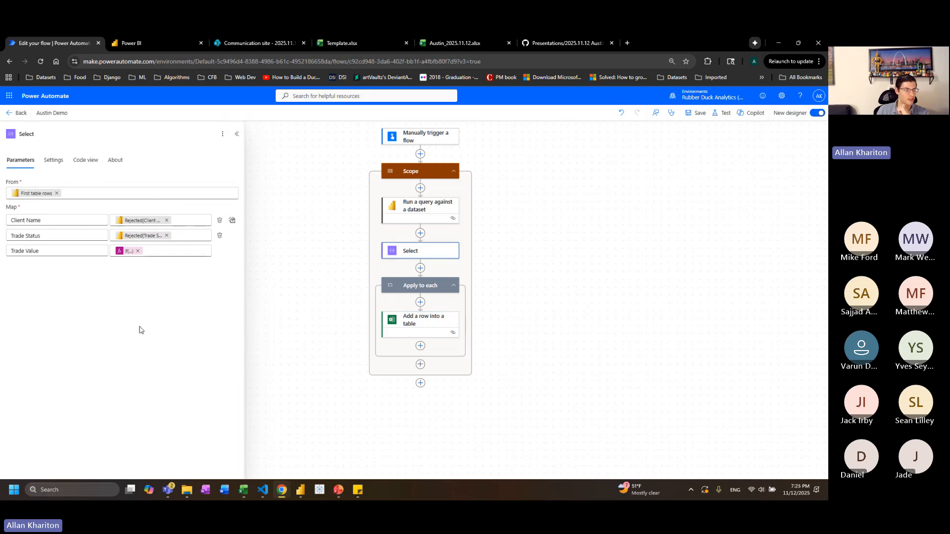
pyautogui.rightClick(423, 177)
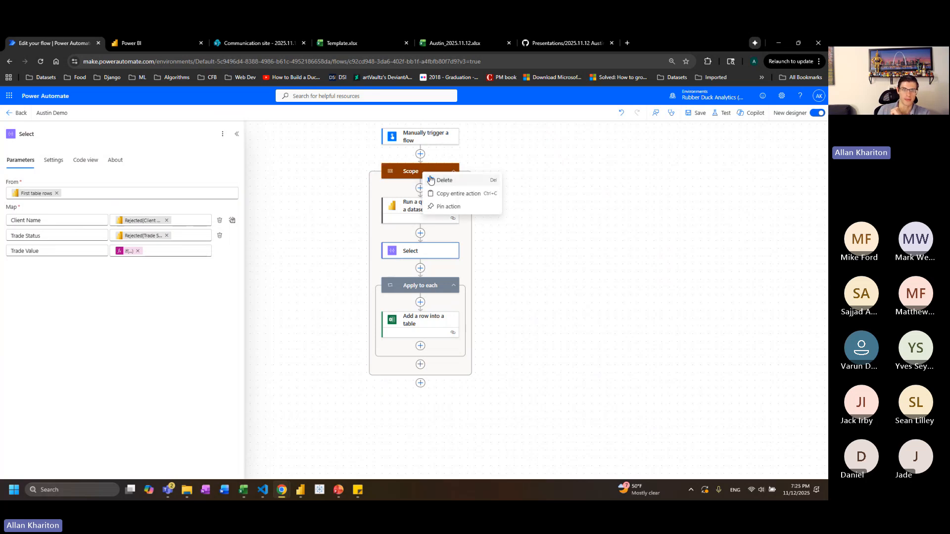
pyautogui.click(448, 195)
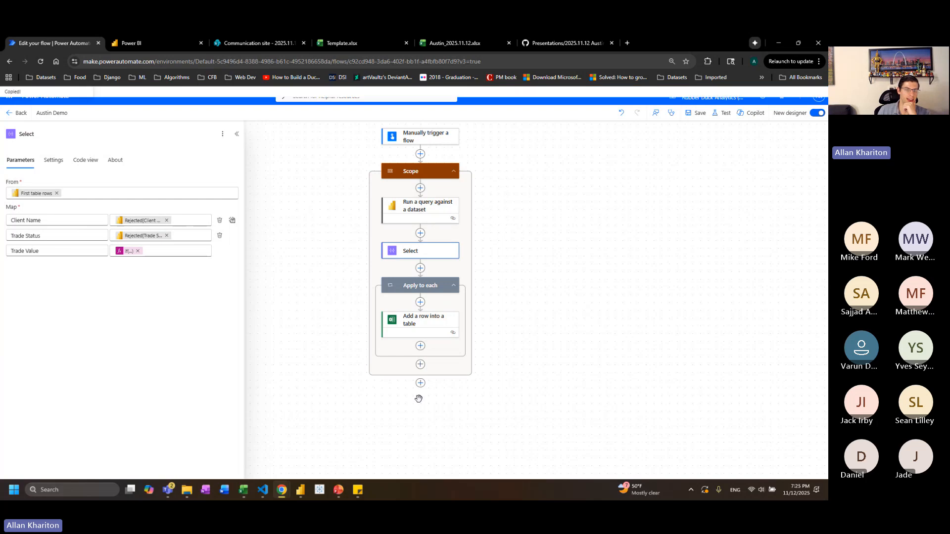
pyautogui.click(420, 383)
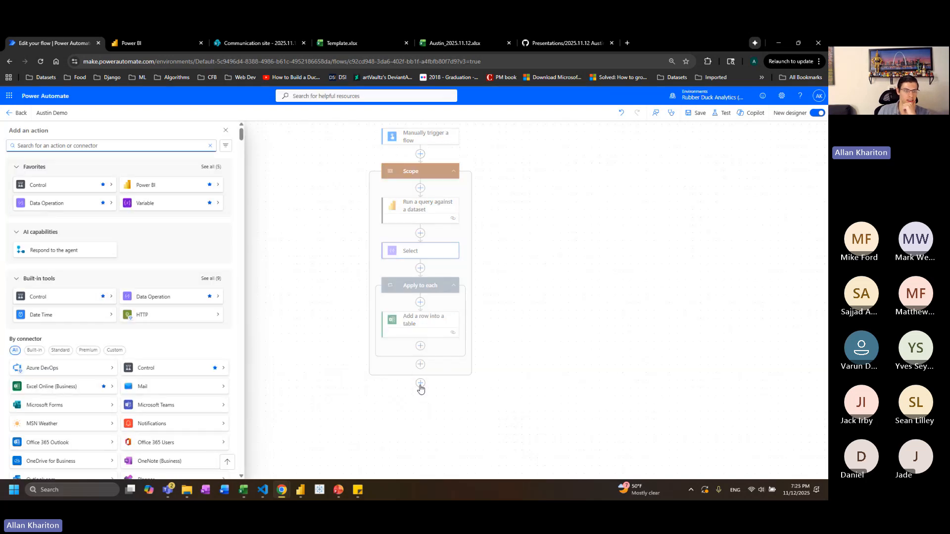
pyautogui.click(420, 383)
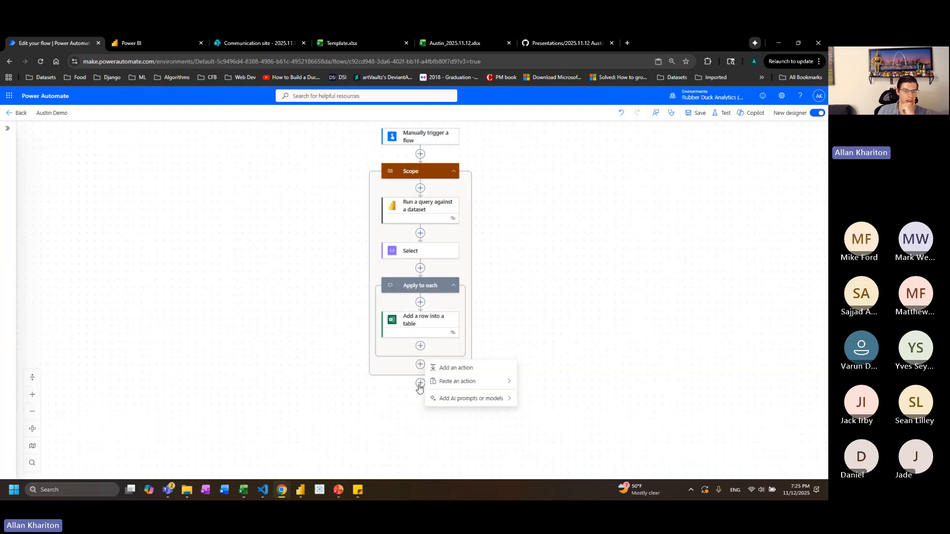
pyautogui.click(454, 382)
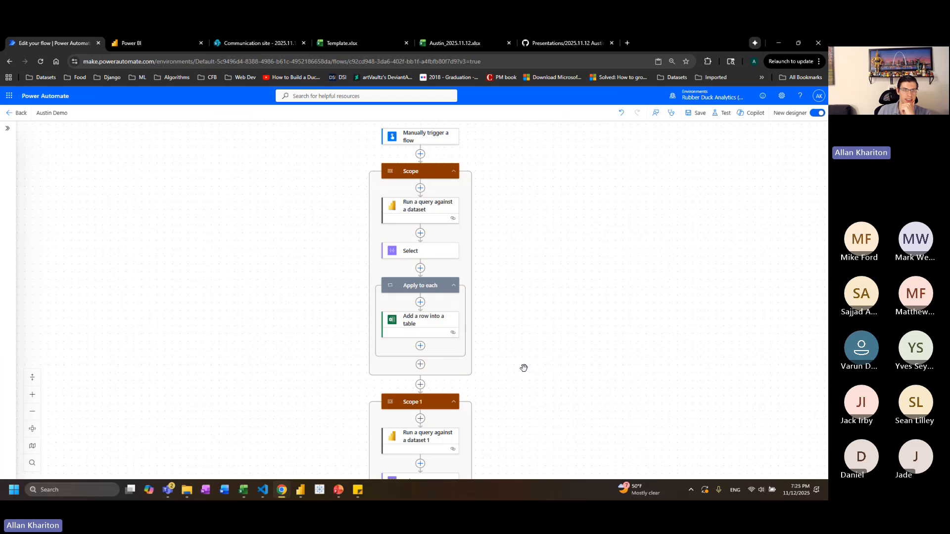
# Replace the query text of Run a query against a dataset 1 with the Summary Basic DAX query from Power BI Desktop
pyautogui.scroll(-3, 524, 368)
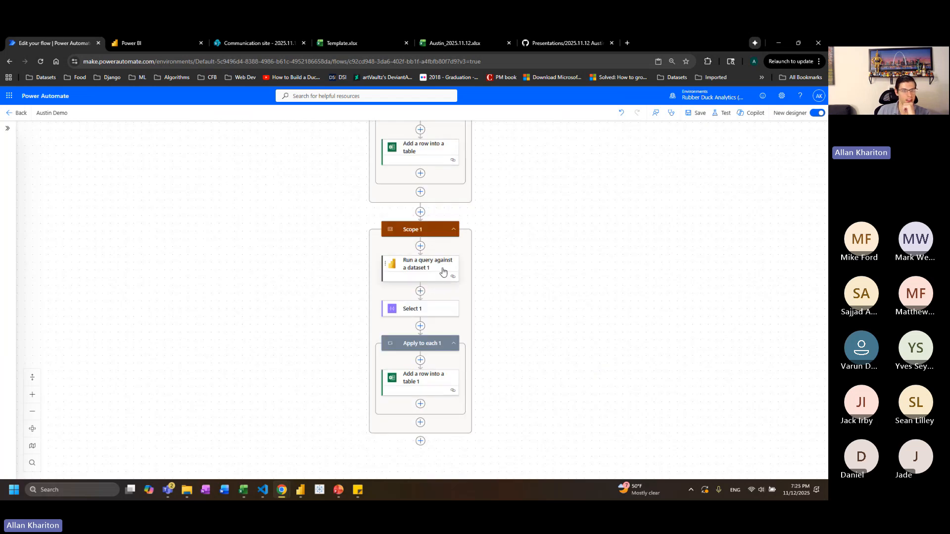
pyautogui.click(415, 266)
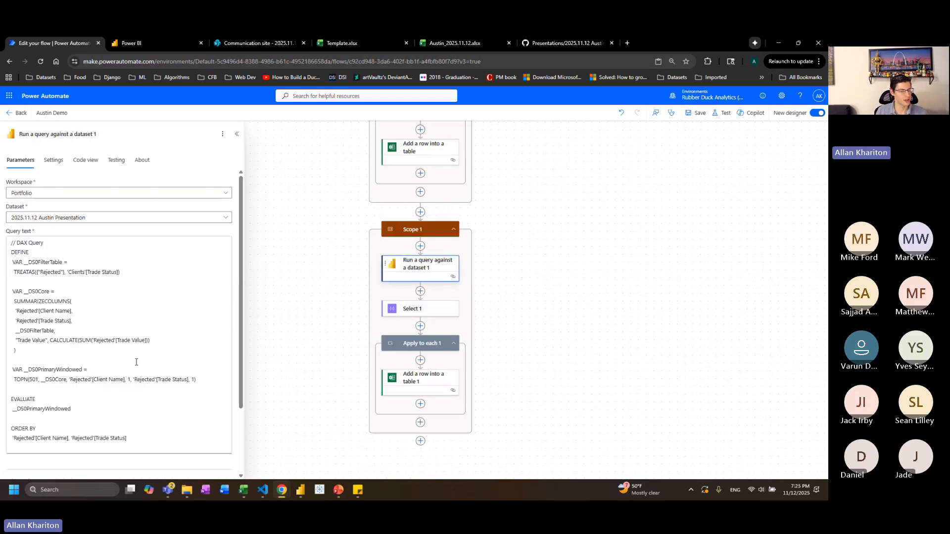
pyautogui.click(301, 490)
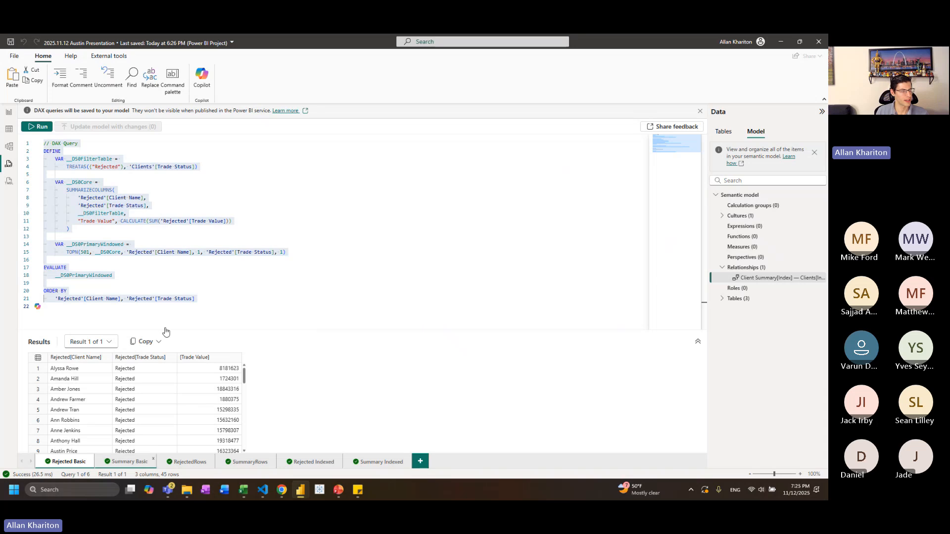
pyautogui.click(141, 462)
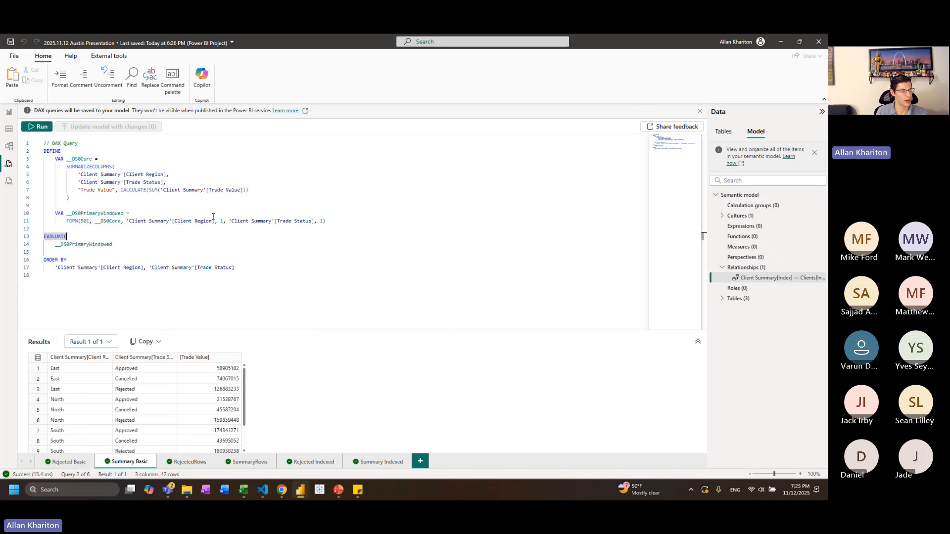
pyautogui.click(781, 41)
pyautogui.click(141, 289)
pyautogui.hotkey('ctrl', 'a')
pyautogui.hotkey('ctrl', 'v')
# Rename the Client Name key in the Select 1 map to Client Region
pyautogui.click(424, 311)
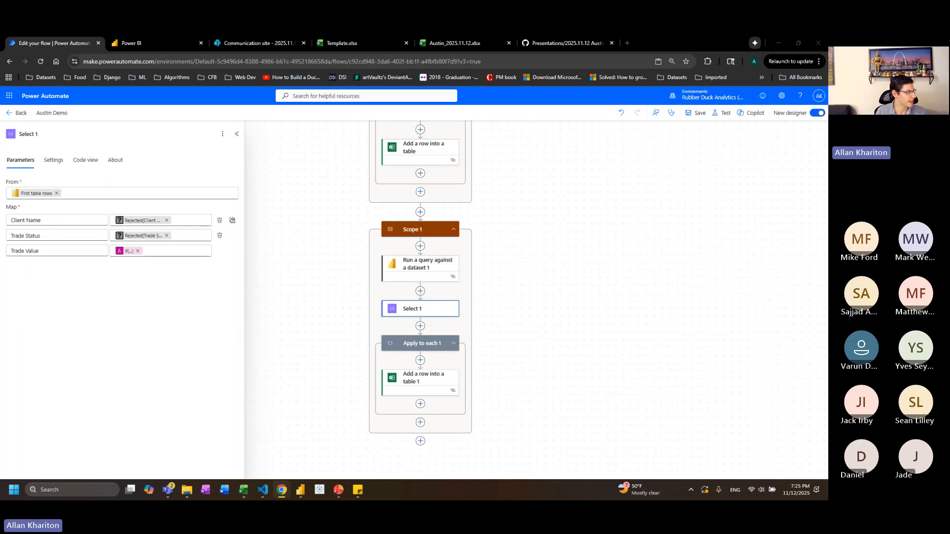
pyautogui.click(32, 221)
pyautogui.doubleClick(33, 220)
pyautogui.press('BackSpace')
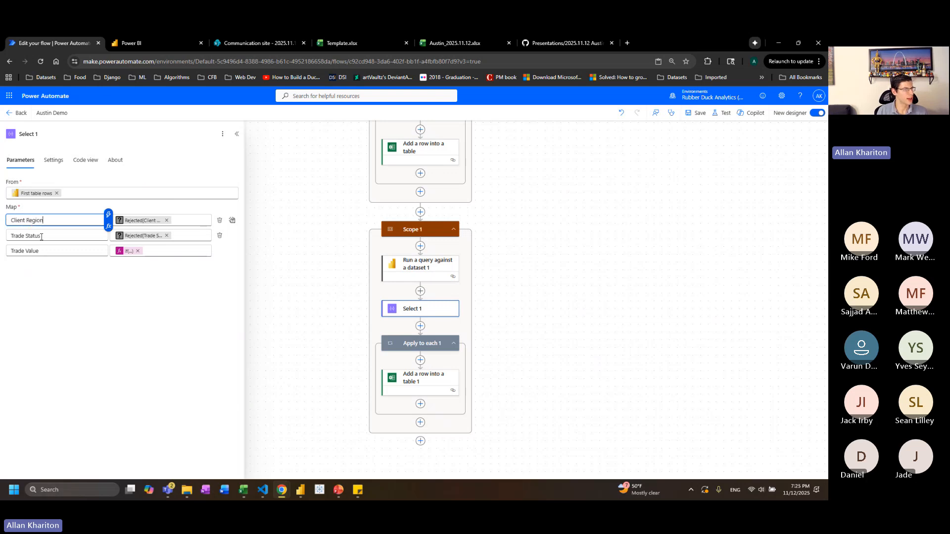
pyautogui.click(75, 291)
# Clear the Rejected values from the first two Select 1 map rows and map Client Region to the expression item()?['Client Summary[Client Region]']
pyautogui.click(168, 220)
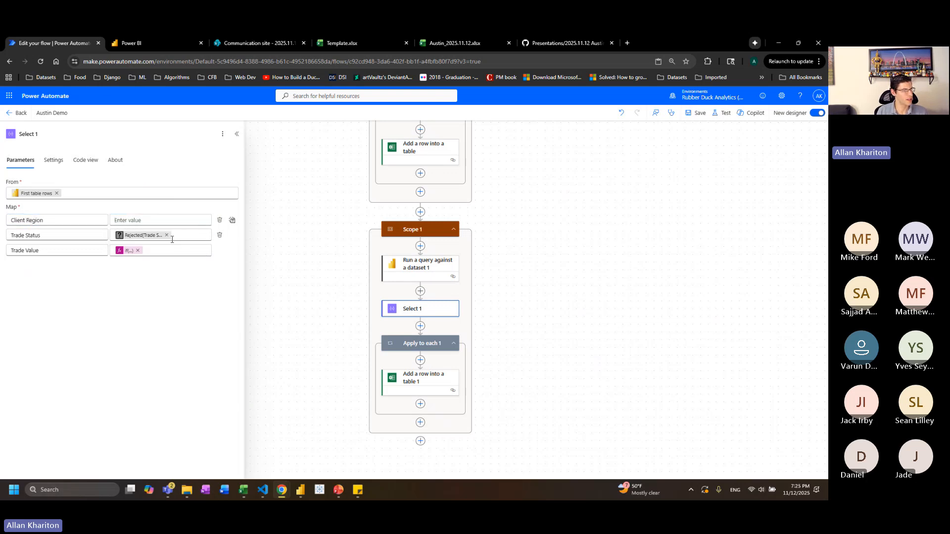
pyautogui.click(167, 236)
pyautogui.click(172, 222)
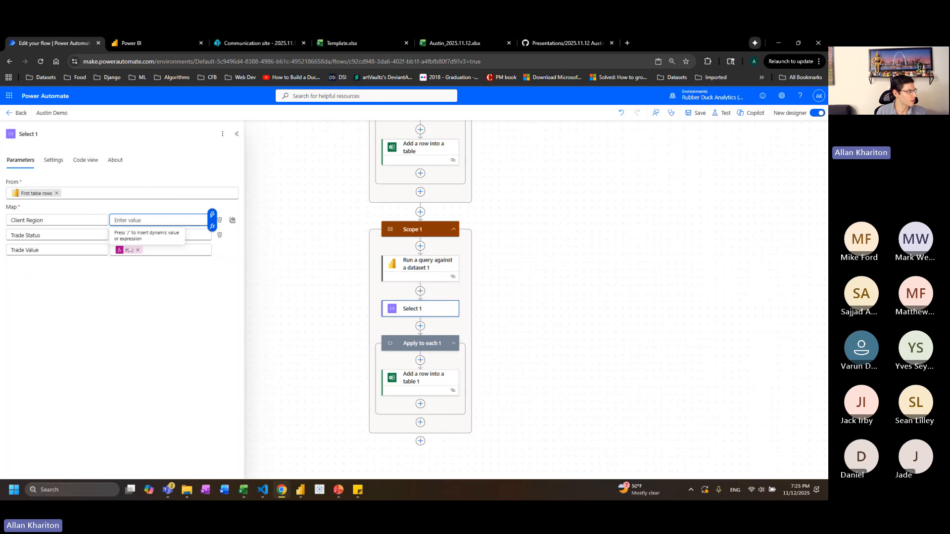
pyautogui.hotkey('alt', 'Tab')
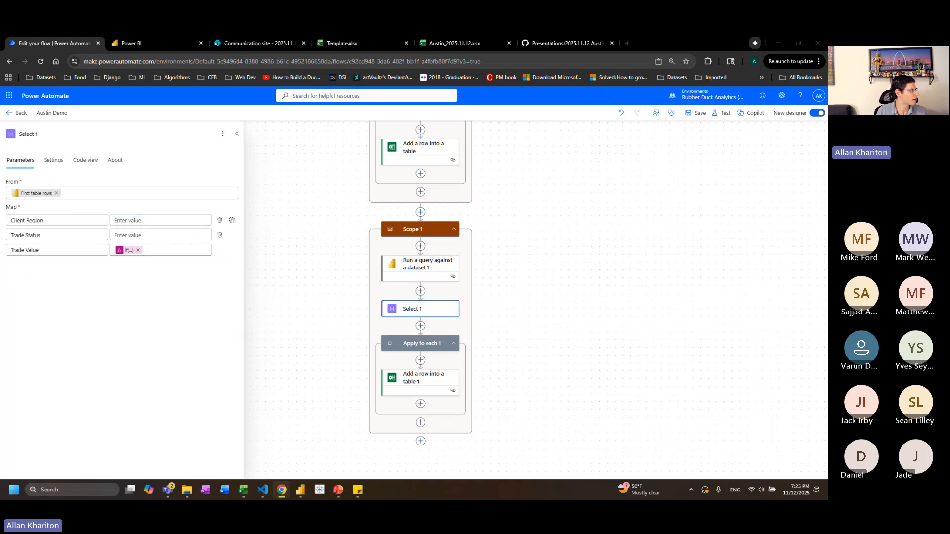
pyautogui.click(206, 230)
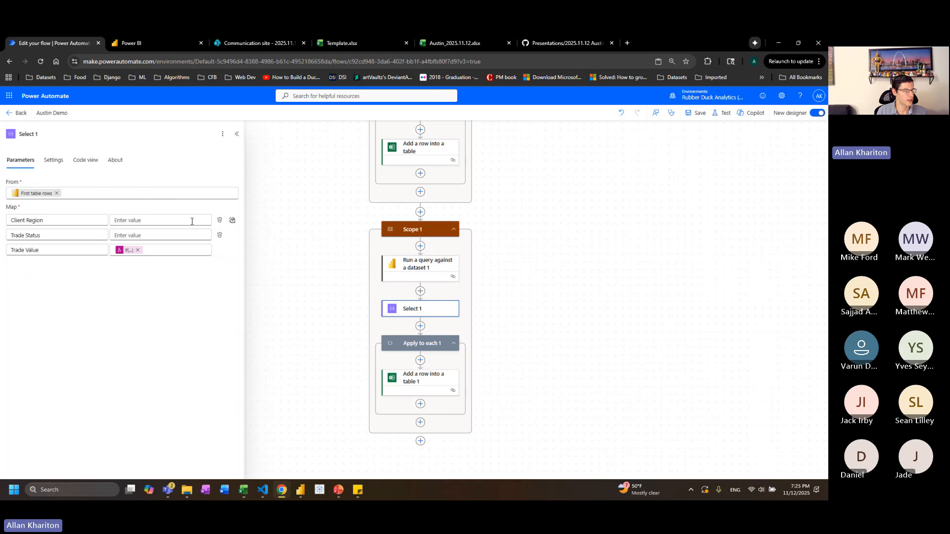
pyautogui.click(212, 227)
pyautogui.hotkey('ctrl', 'v')
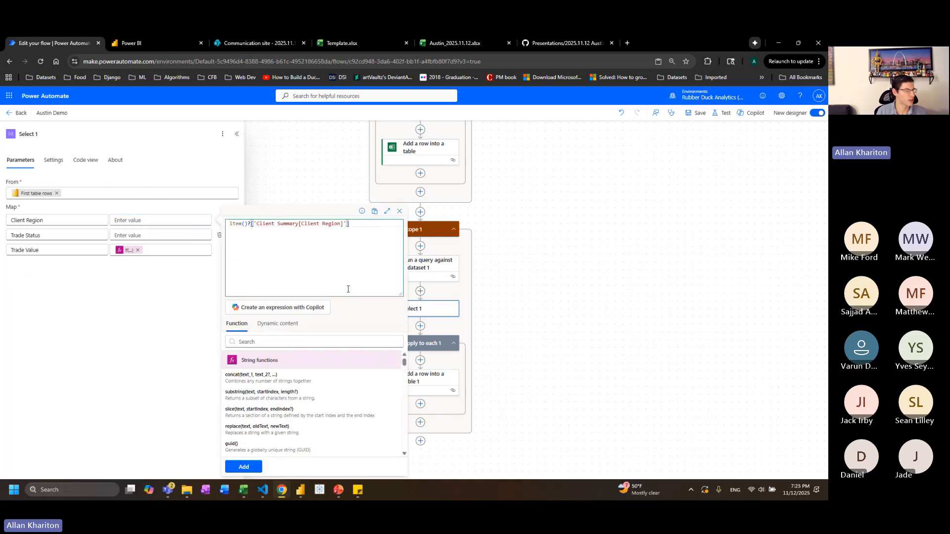
pyautogui.click(243, 465)
# Map Trade Status in Select 1 to the expression item()?['Client Summary[Trade Status]']
pyautogui.click(130, 220)
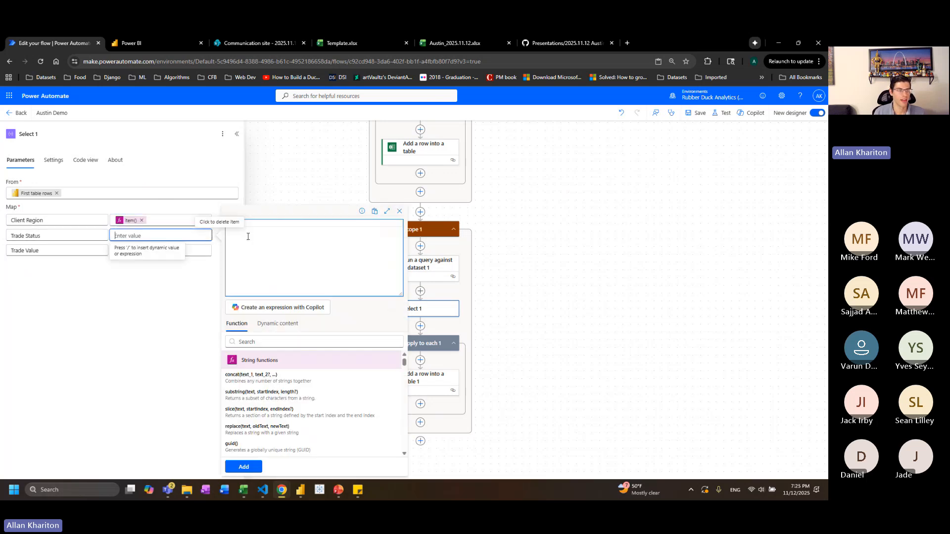
pyautogui.doubleClick(324, 224)
pyautogui.press('BackSpace')
pyautogui.hotkey('ctrl', 'BackSpace')
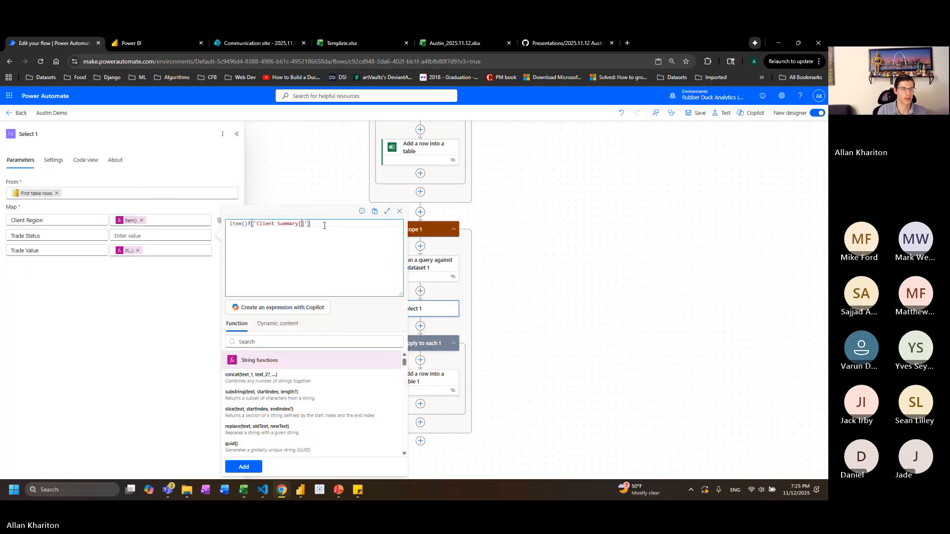
pyautogui.write('Trade Status')
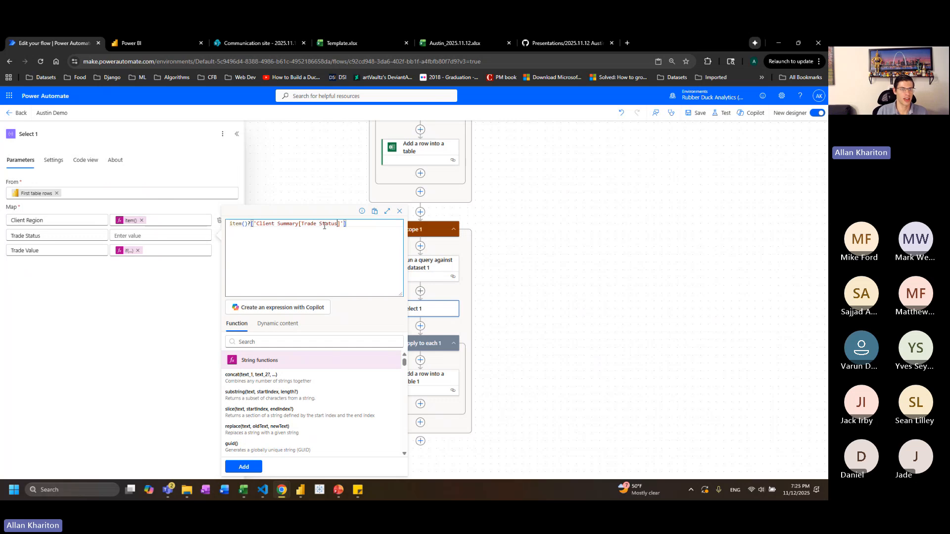
pyautogui.click(245, 465)
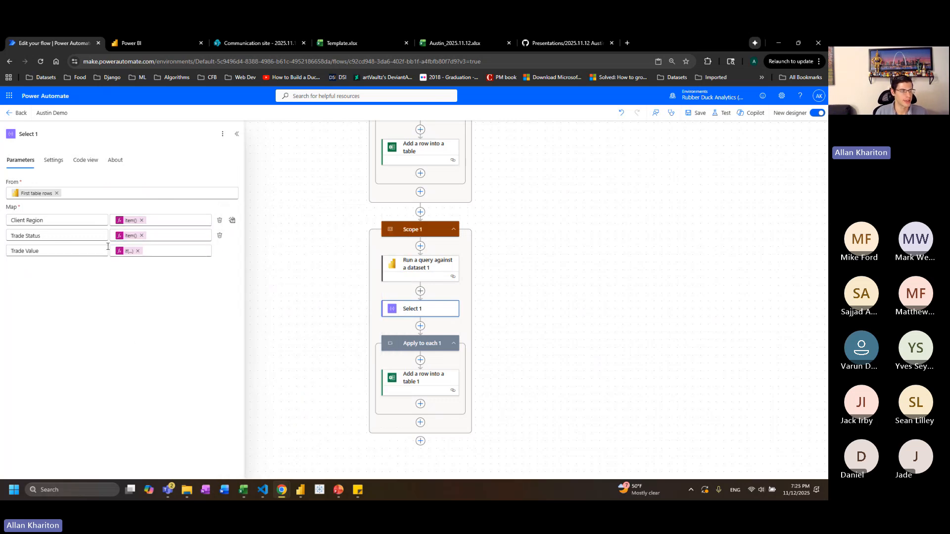
# Review the Trade Value expression and the From source of Select 1
pyautogui.click(127, 254)
pyautogui.moveTo(287, 224); pyautogui.dragTo(324, 224)
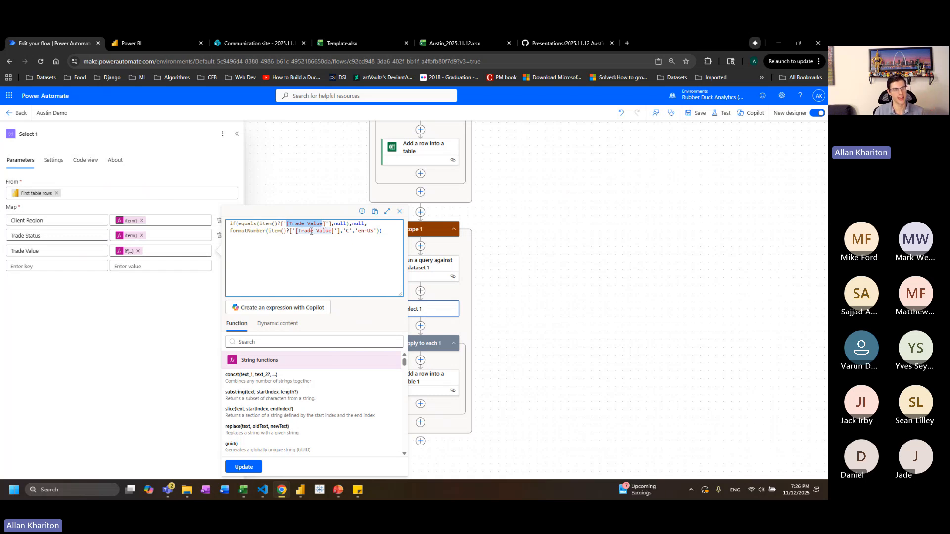
pyautogui.click(312, 232)
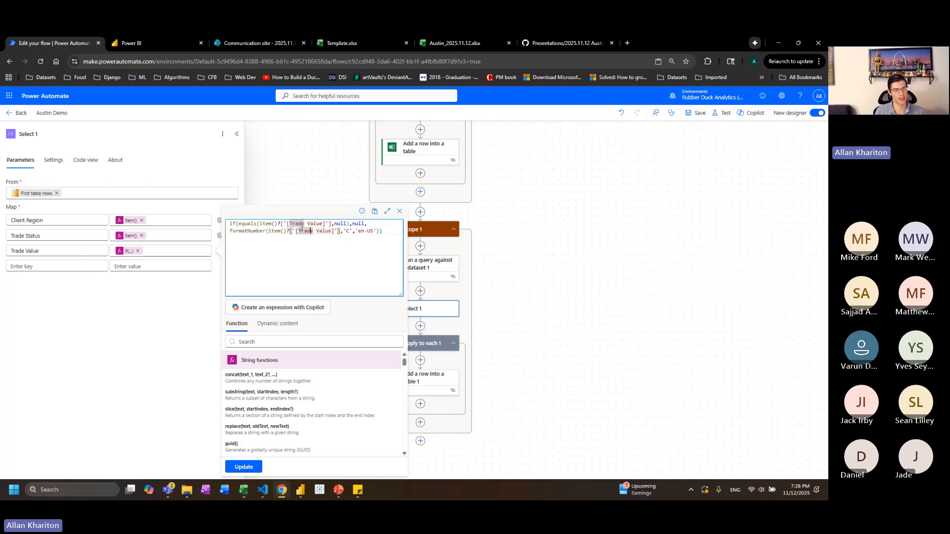
pyautogui.click(237, 467)
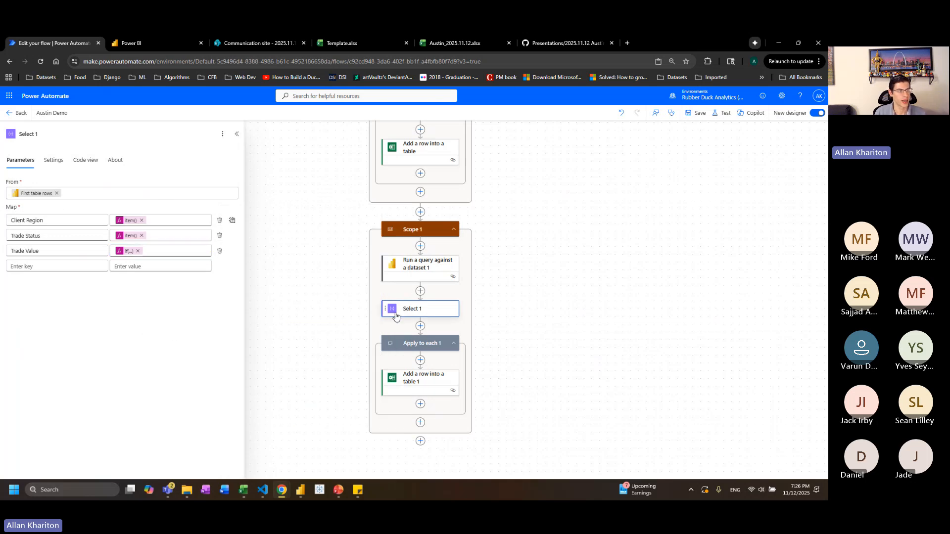
pyautogui.moveTo(34, 194)
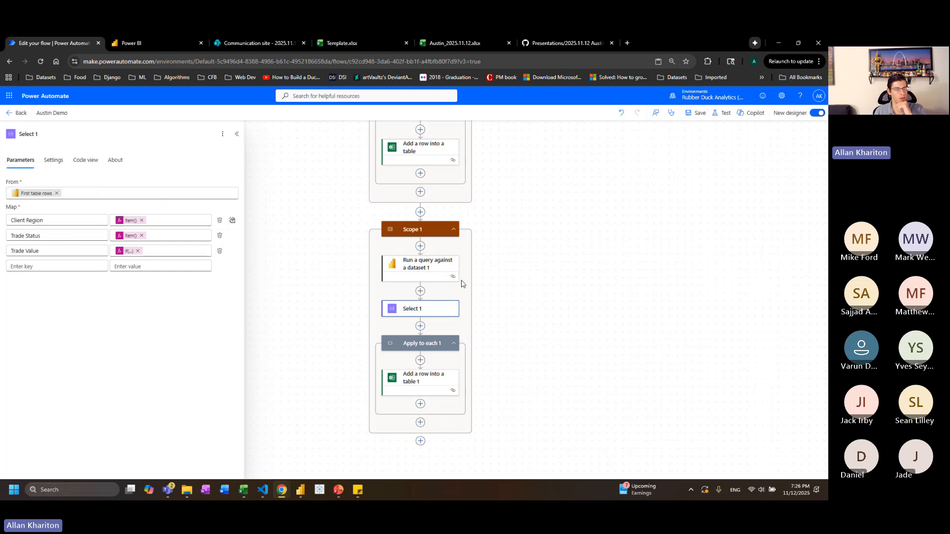
# Replace the Row value in Add a row into a table 1 with the Current item of Apply to each 1
pyautogui.click(426, 346)
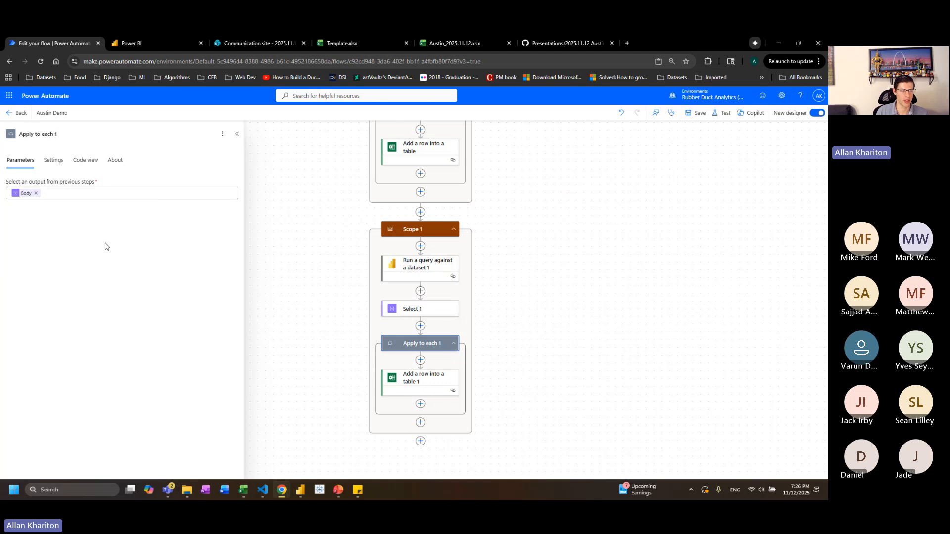
pyautogui.scroll(-1, 432, 355)
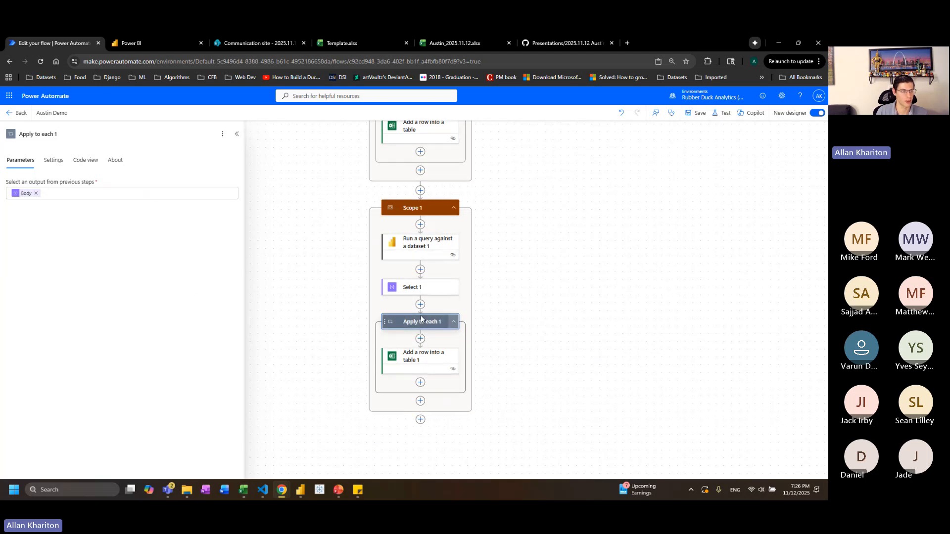
pyautogui.click(393, 363)
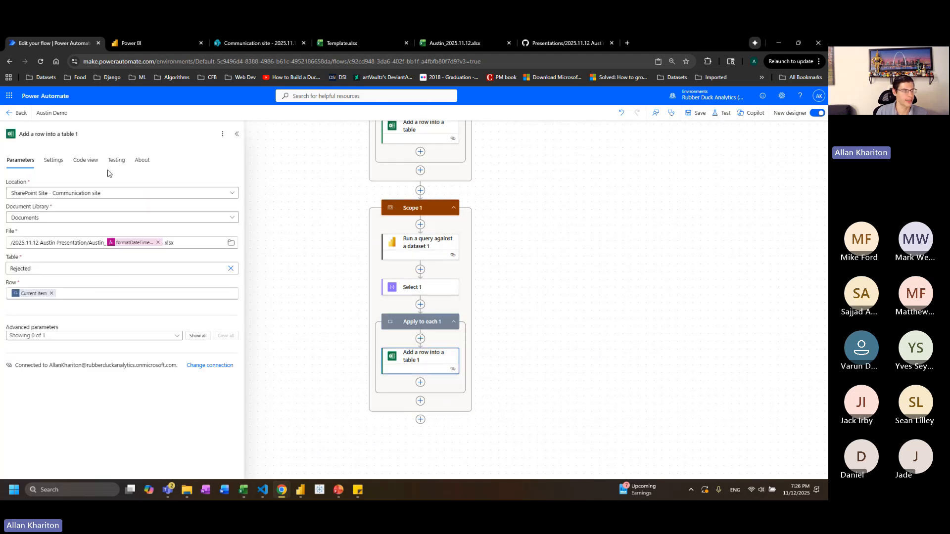
pyautogui.click(400, 323)
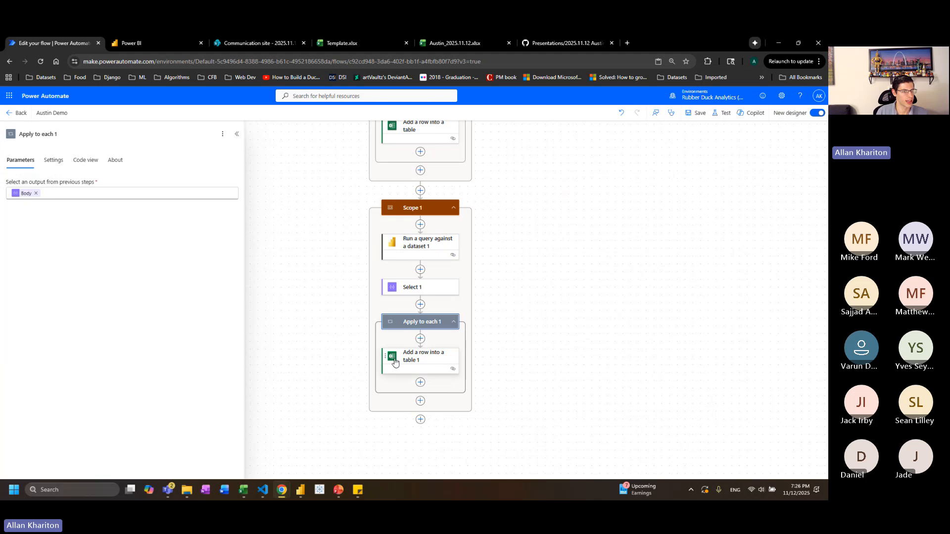
pyautogui.click(416, 359)
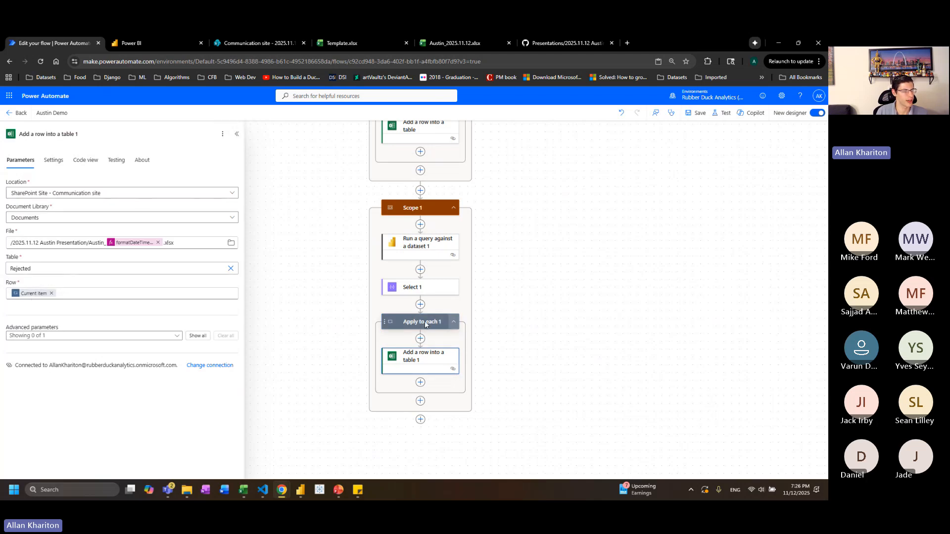
pyautogui.click(51, 294)
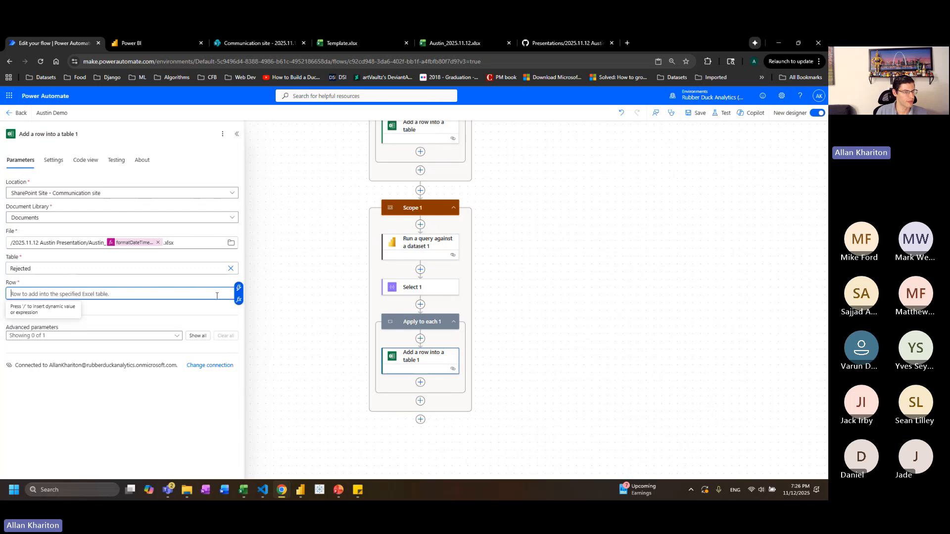
pyautogui.click(238, 287)
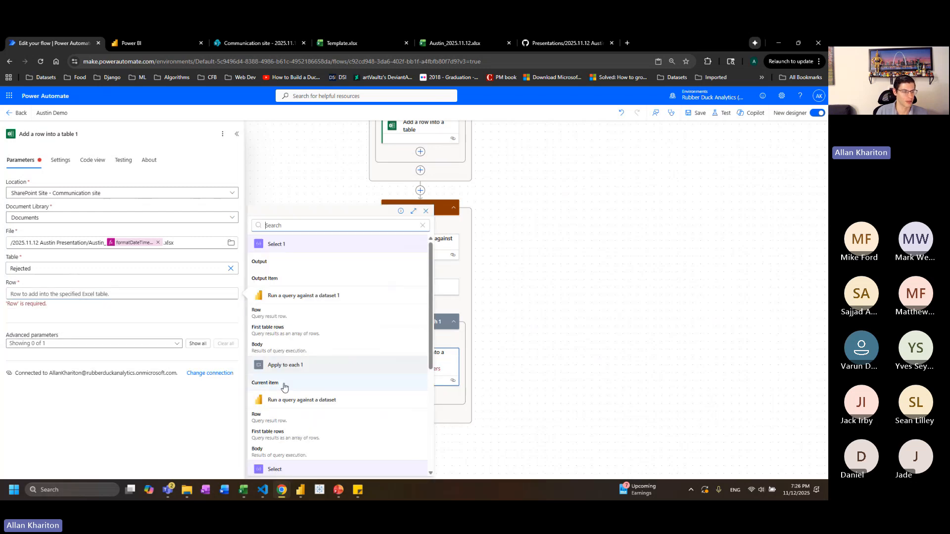
pyautogui.click(297, 383)
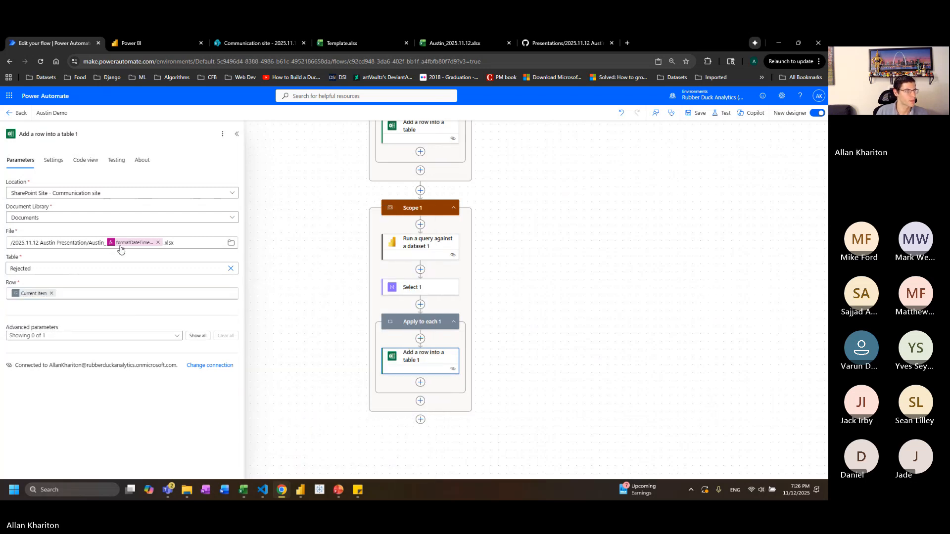
pyautogui.click(409, 294)
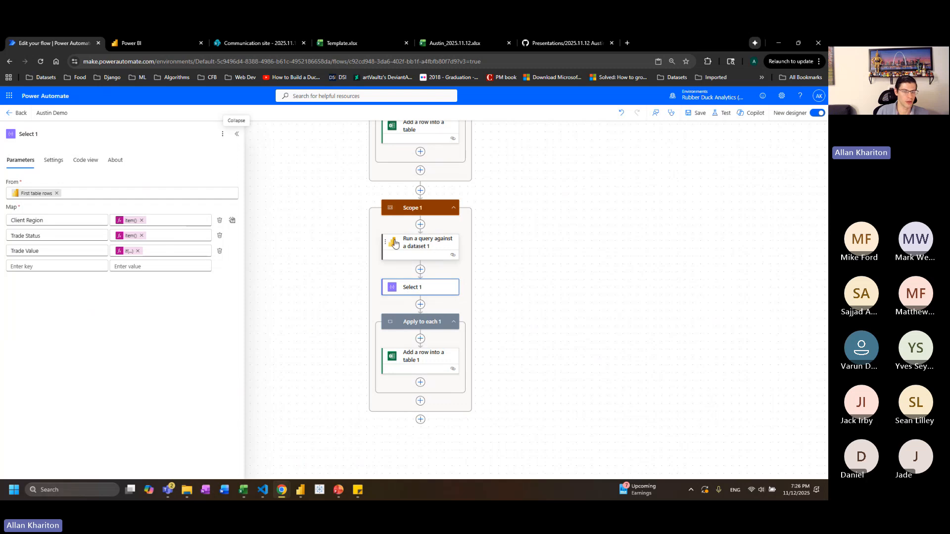
pyautogui.click(420, 359)
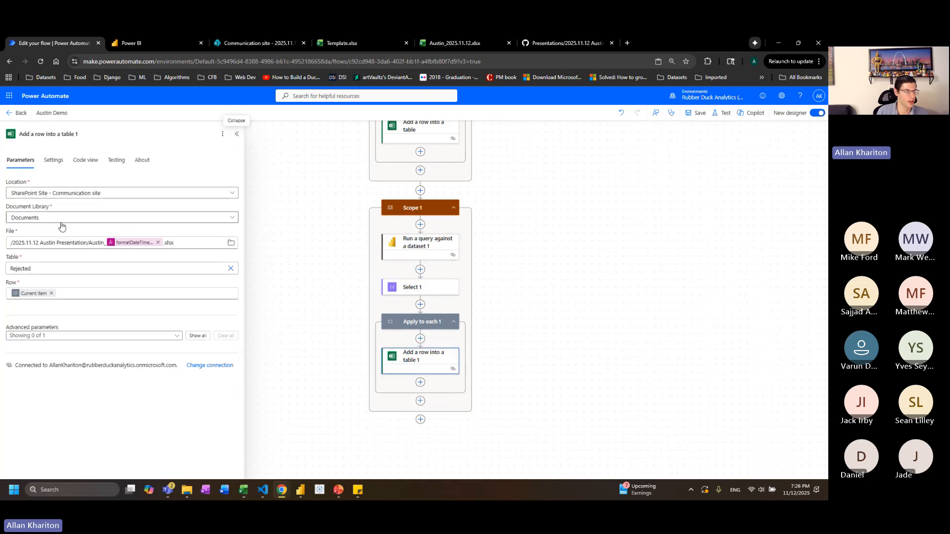
# Replace the Table value in Add a row into a table 1 with the custom value Summary
pyautogui.click(231, 268)
pyautogui.click(232, 268)
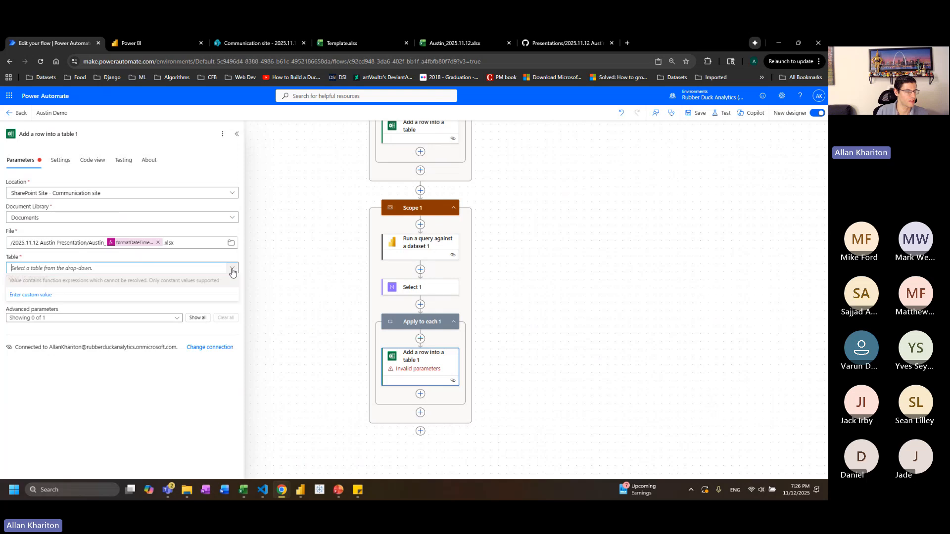
pyautogui.click(30, 295)
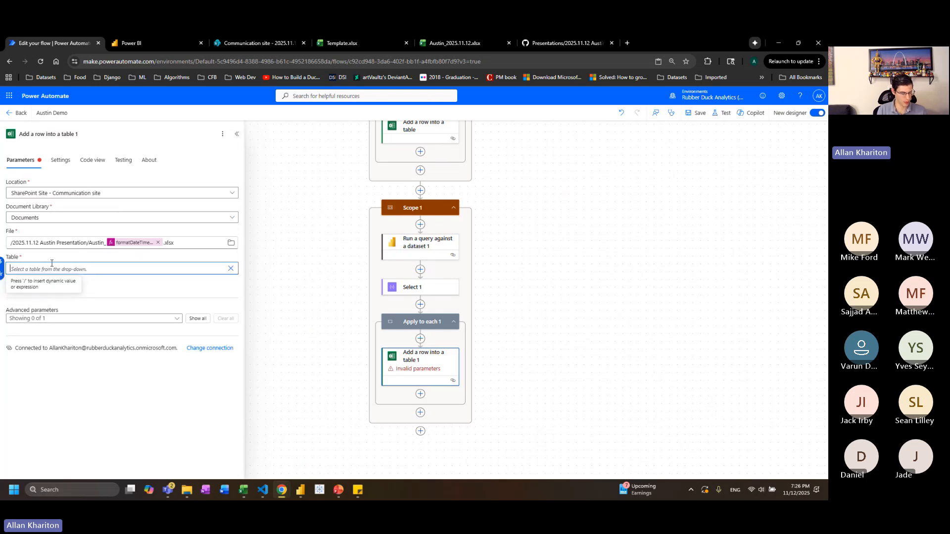
pyautogui.write('Summary')
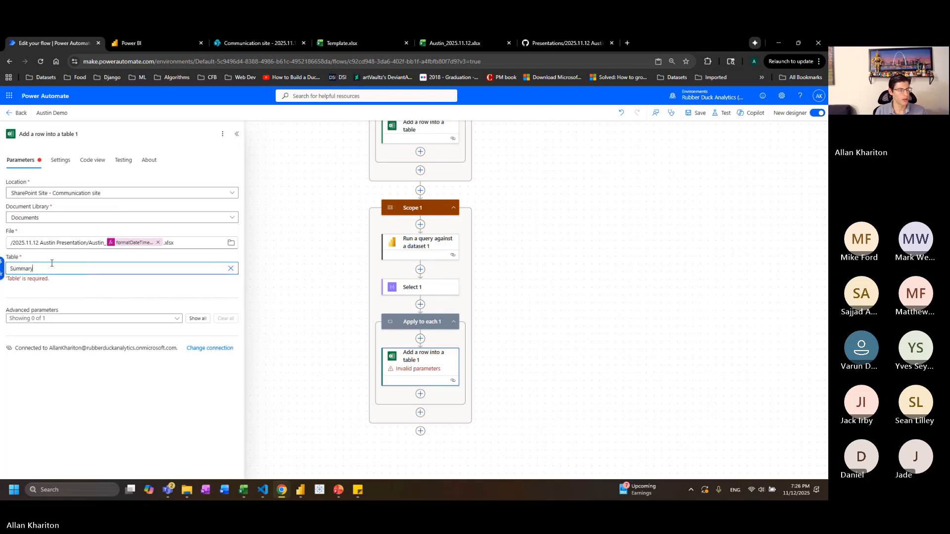
pyautogui.click(79, 283)
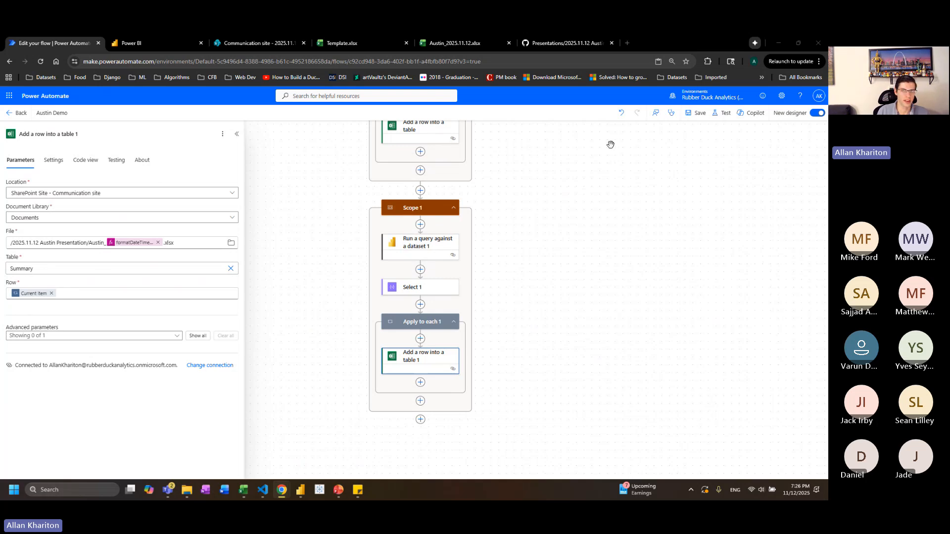
# Try to save the Austin Demo flow and dismiss the save notification
pyautogui.click(696, 118)
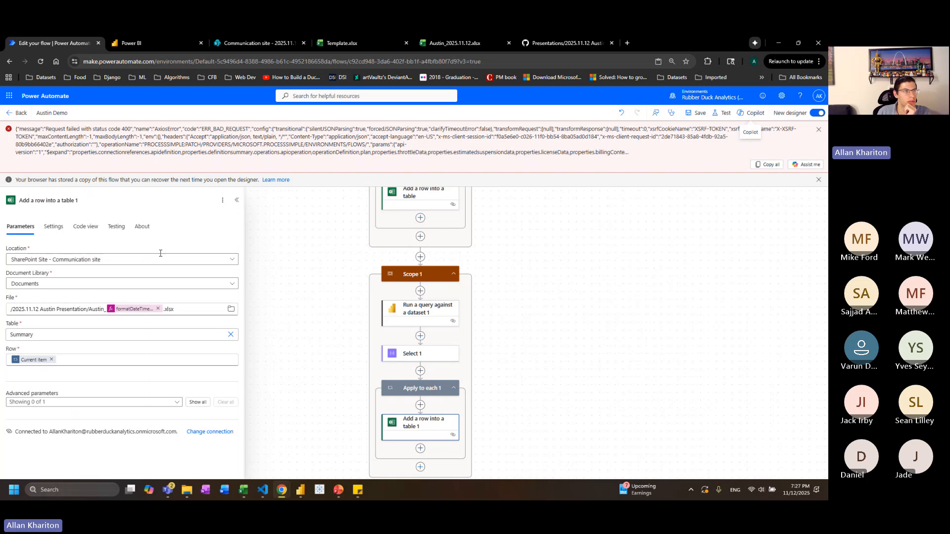
pyautogui.click(586, 311)
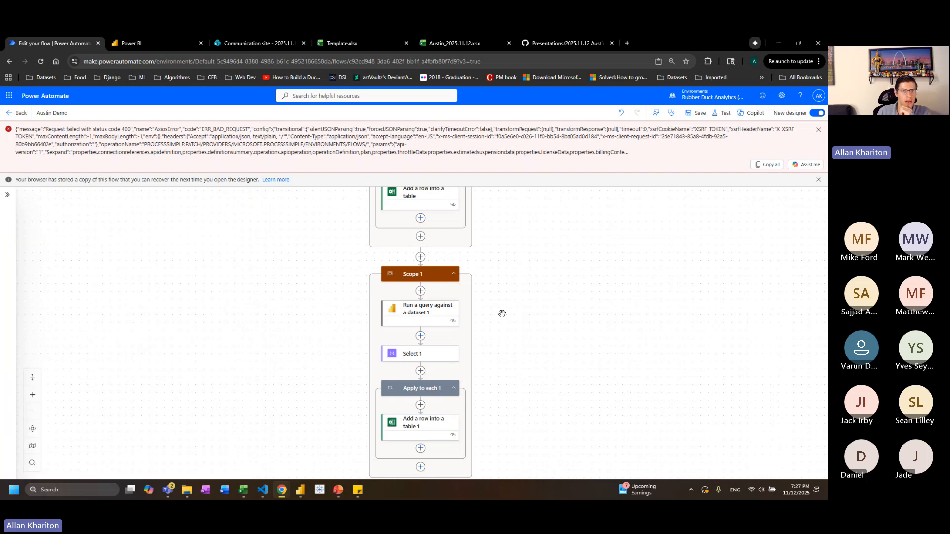
pyautogui.click(818, 130)
# Check the parameters of the first Run a query against a dataset action and of Add a row into a table 1
pyautogui.scroll(3, 538, 289)
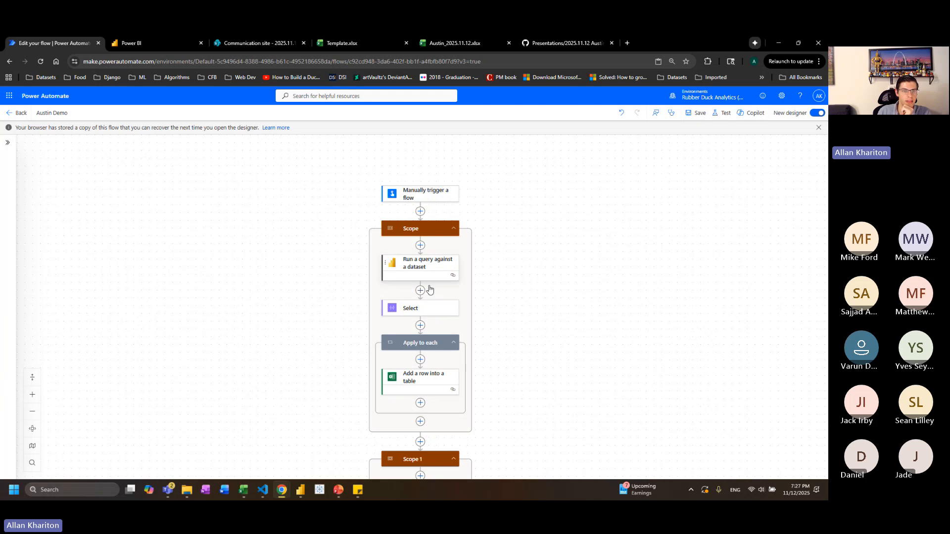
pyautogui.scroll(-1, 429, 290)
pyautogui.click(418, 223)
pyautogui.scroll(-1, 473, 257)
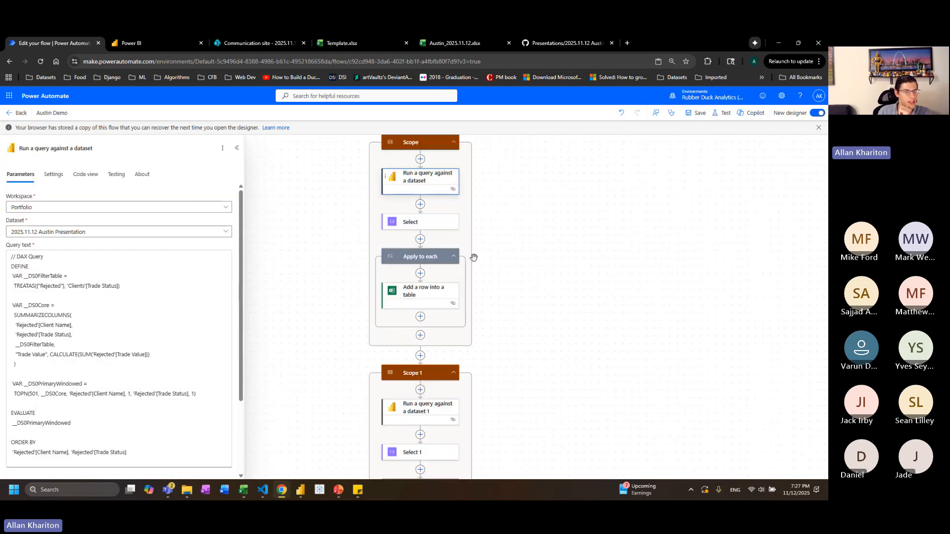
pyautogui.scroll(-4, 473, 258)
pyautogui.click(423, 314)
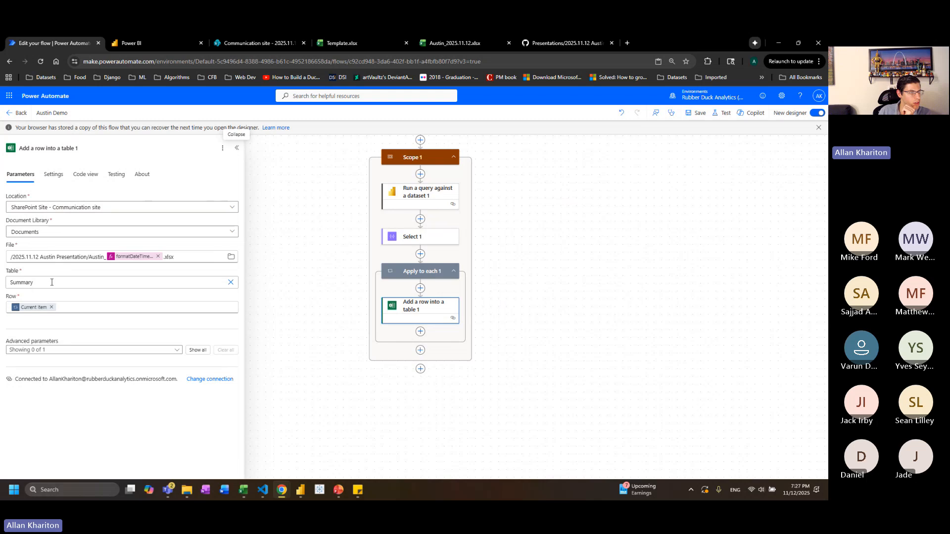
pyautogui.moveTo(33, 311)
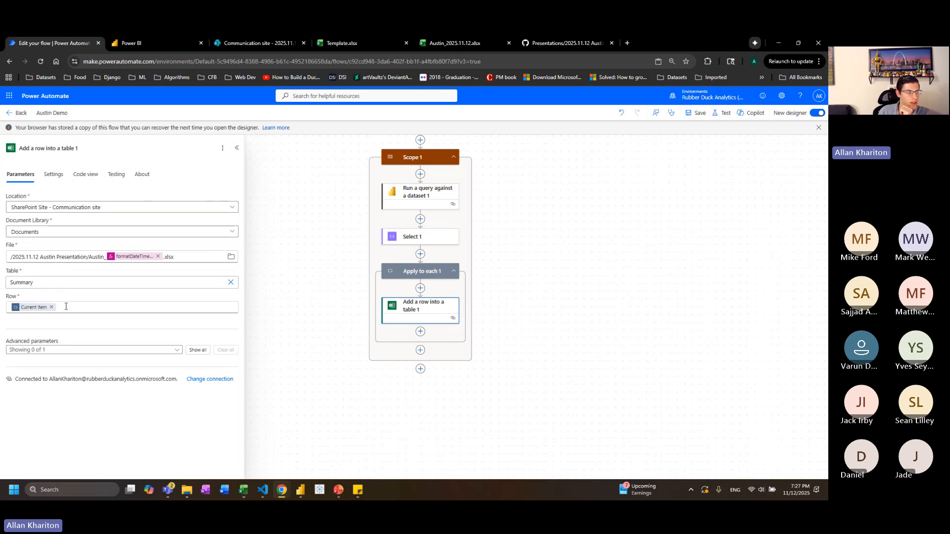
# Reinsert the Current item of Apply to each 1 as the Row in Add a row into a table 1 and save the flow
pyautogui.click(51, 307)
pyautogui.click(239, 302)
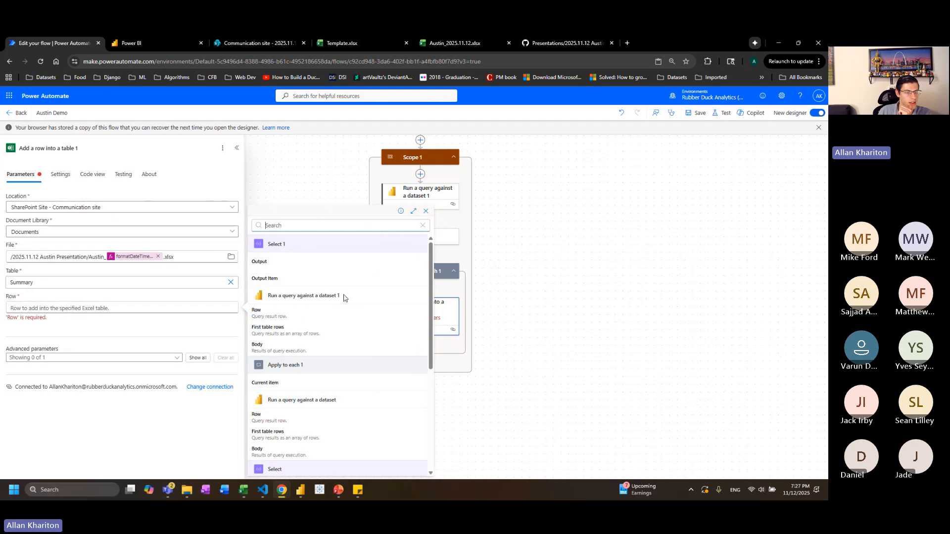
pyautogui.click(293, 386)
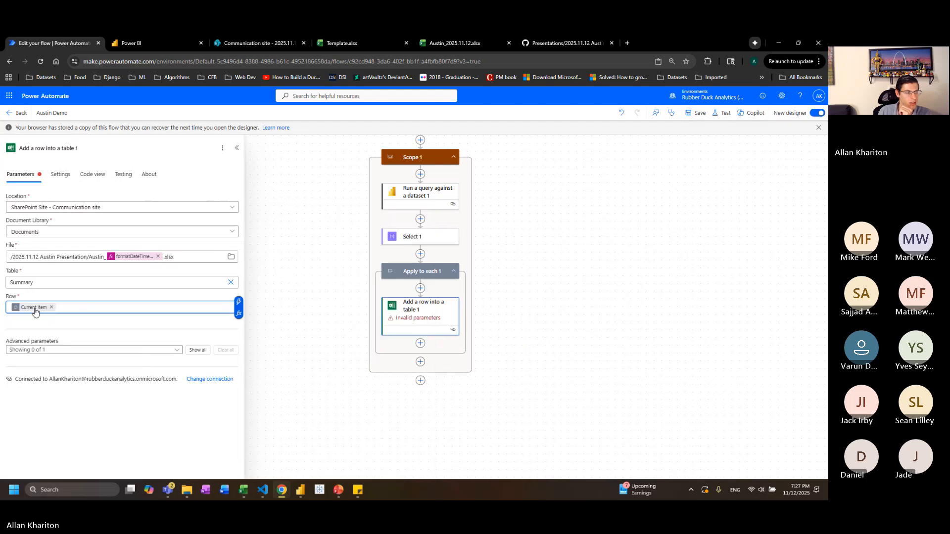
pyautogui.click(695, 115)
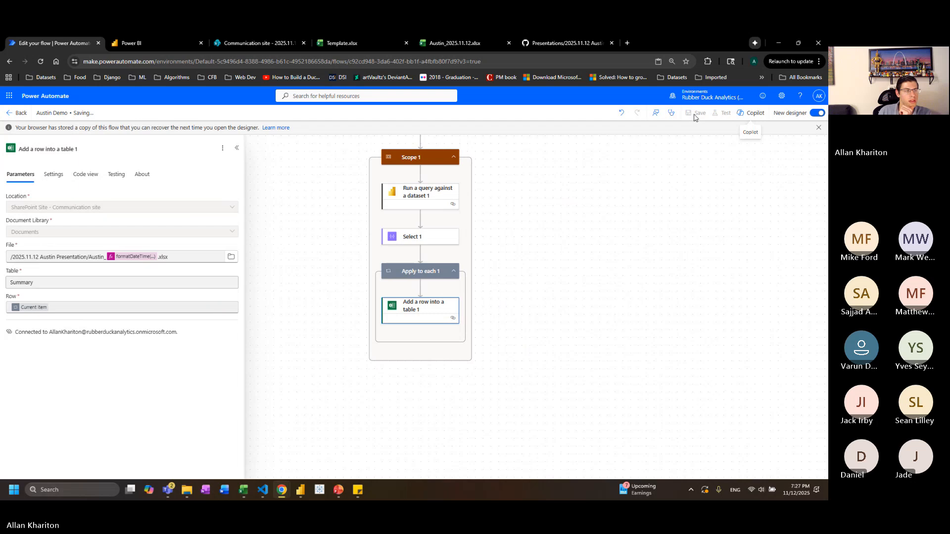
pyautogui.click(818, 127)
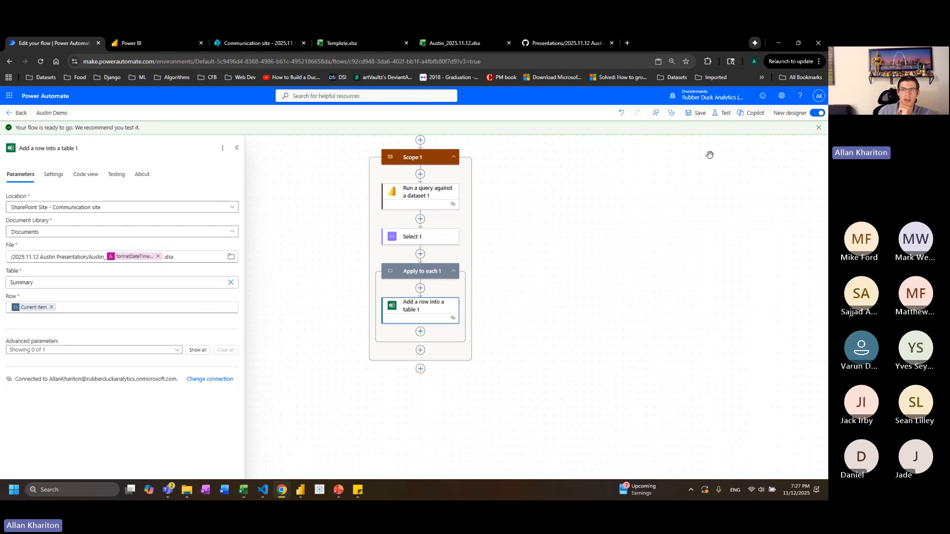
# Start a manual test run of the Austin Demo flow
pyautogui.click(722, 114)
pyautogui.click(705, 135)
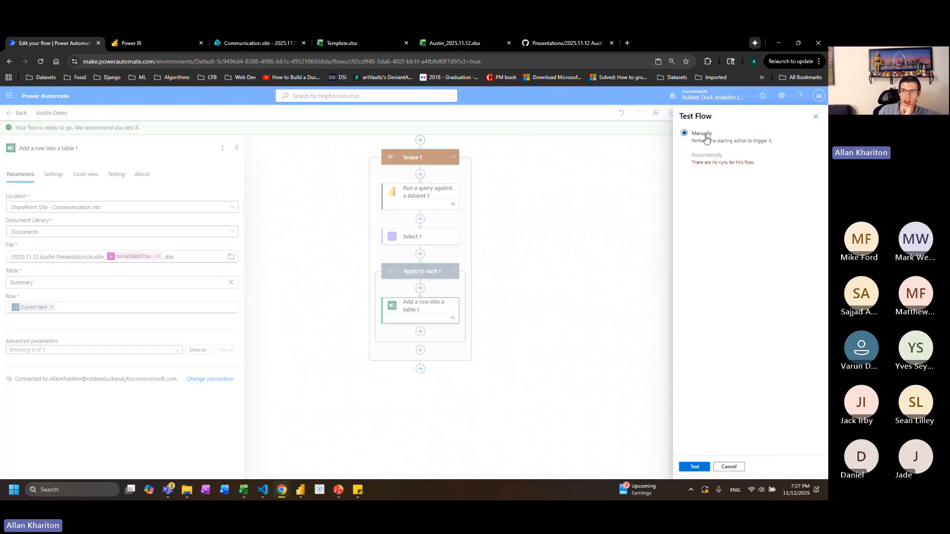
pyautogui.click(698, 468)
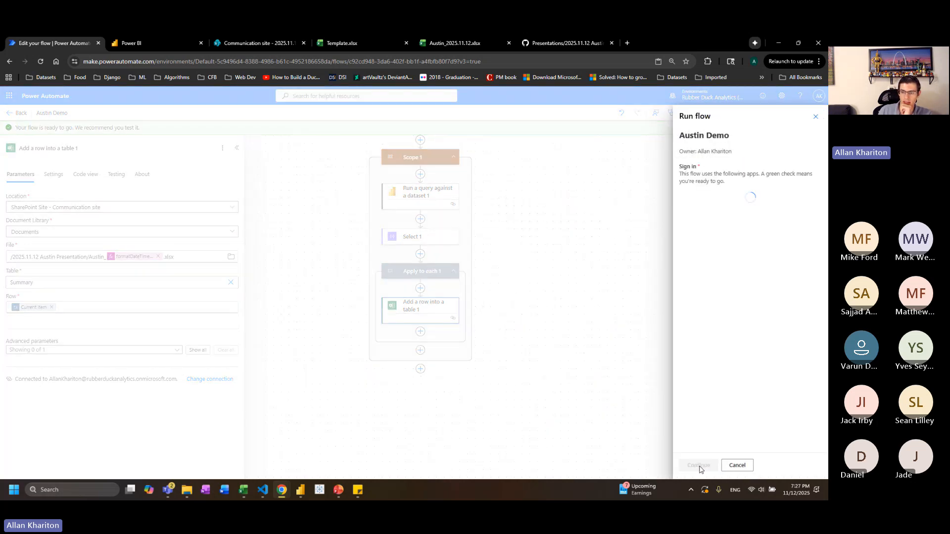
pyautogui.click(699, 466)
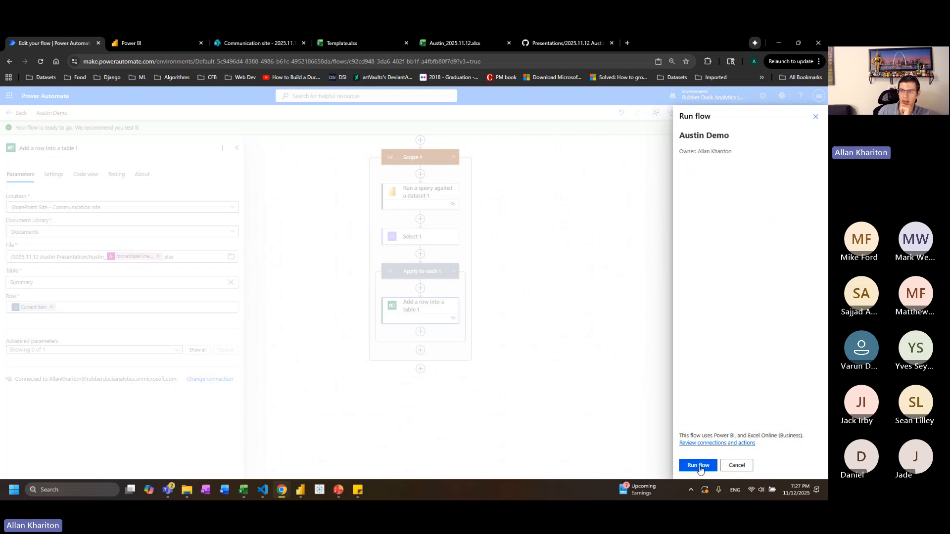
pyautogui.click(699, 466)
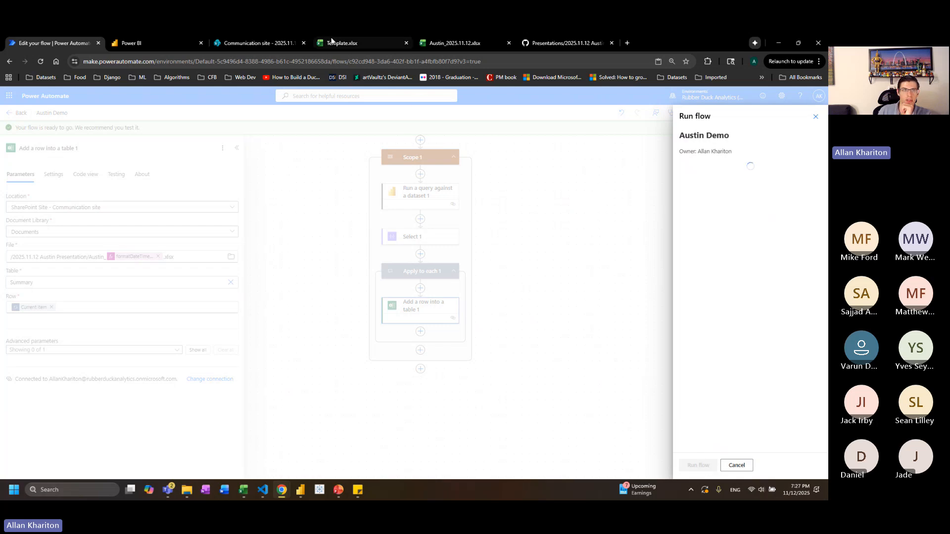
# Switch to the Austin_2025.11.12.xlsx workbook and check the Rejected Items table for rows written by the flow
pyautogui.moveTo(332, 41); pyautogui.dragTo(355, 34)
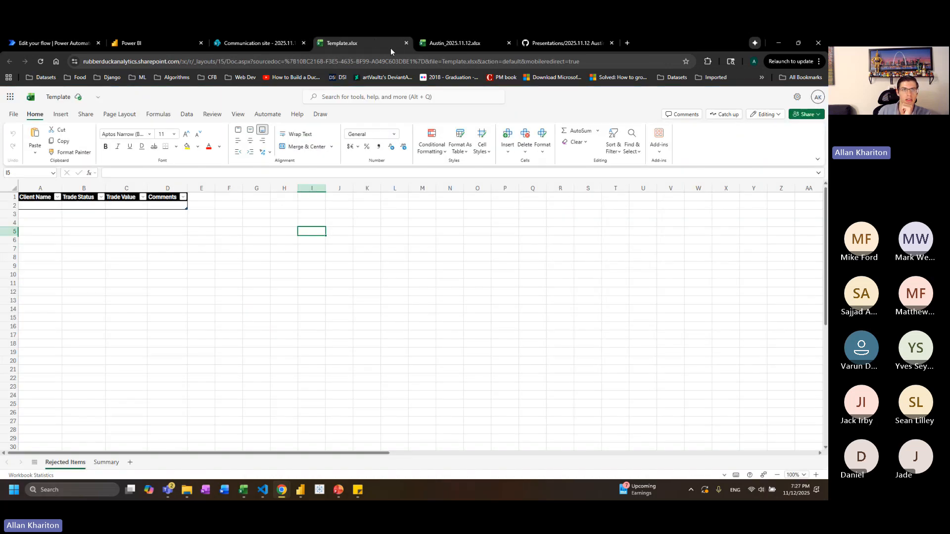
pyautogui.click(435, 42)
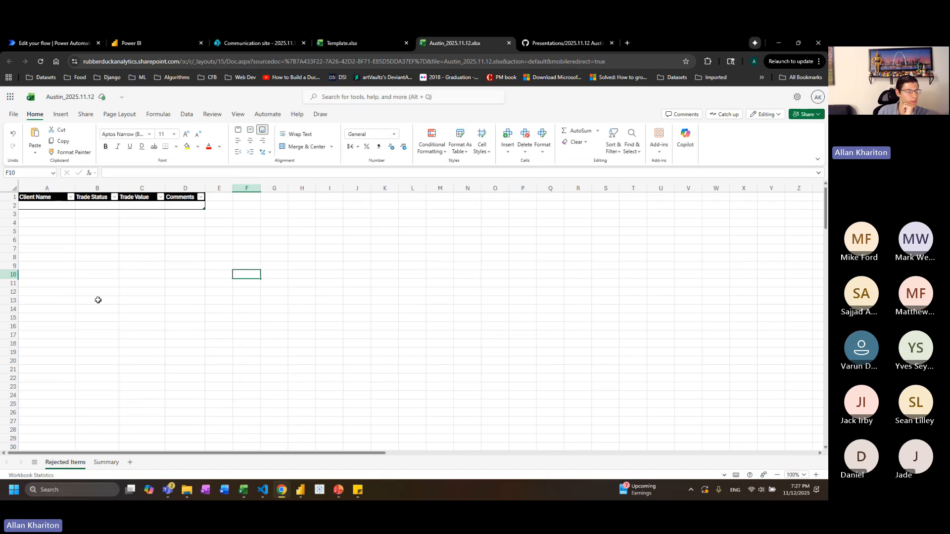
pyautogui.click(52, 207)
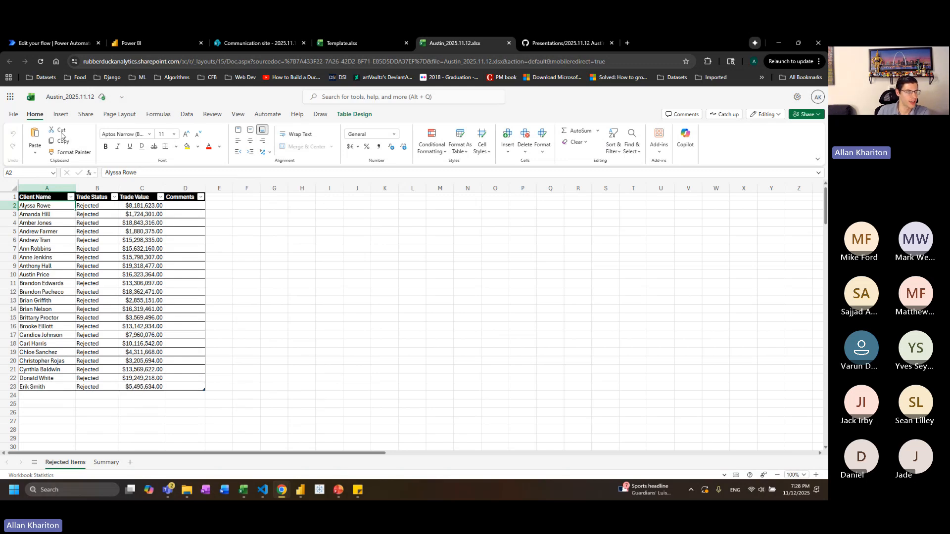
# Switch back to the Austin Demo flow and review the query, Select and Apply to each actions in Scope and Scope 1
pyautogui.moveTo(62, 44)
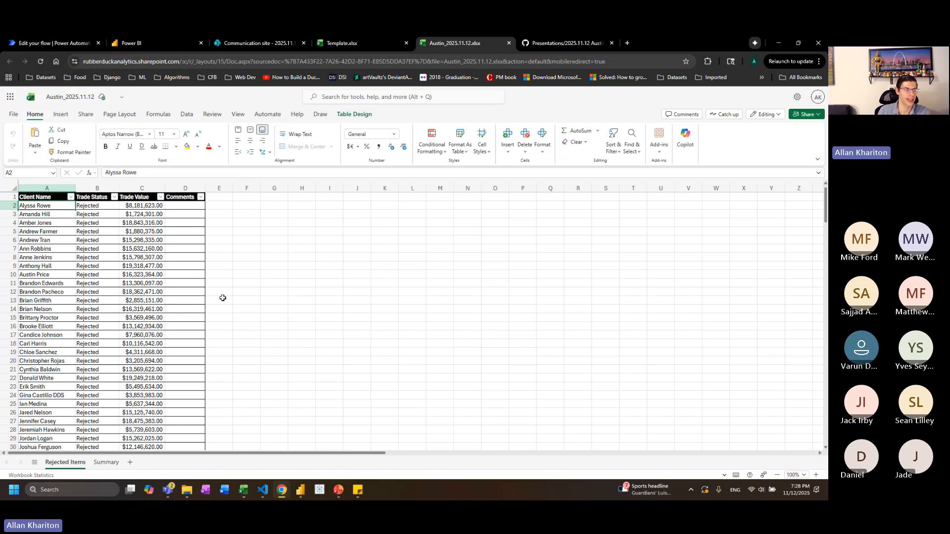
pyautogui.click(59, 43)
pyautogui.click(529, 249)
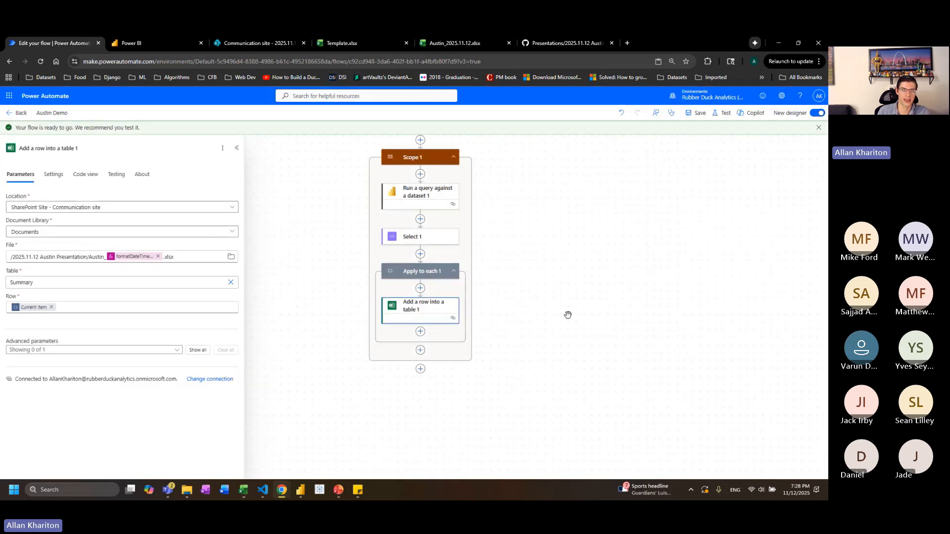
pyautogui.scroll(5, 567, 315)
pyautogui.scroll(-2, 559, 323)
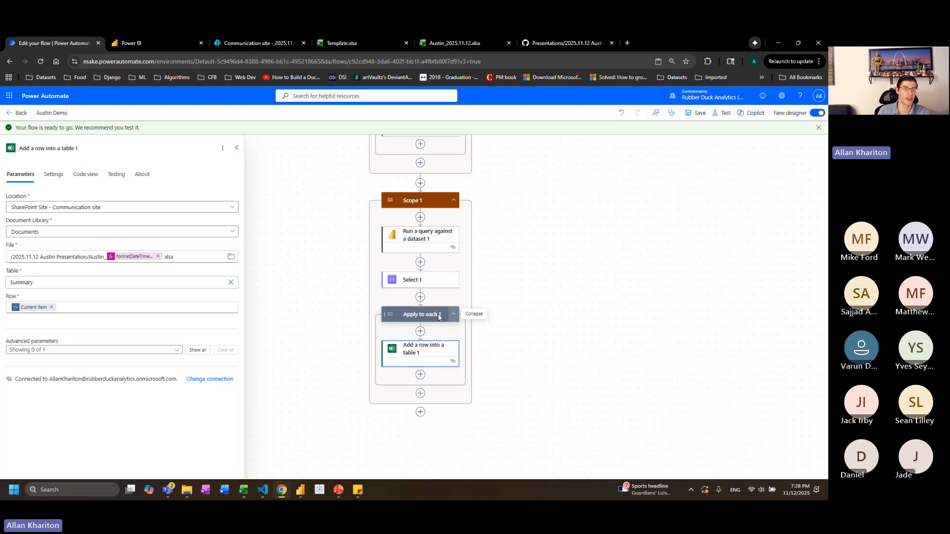
pyautogui.scroll(4, 507, 349)
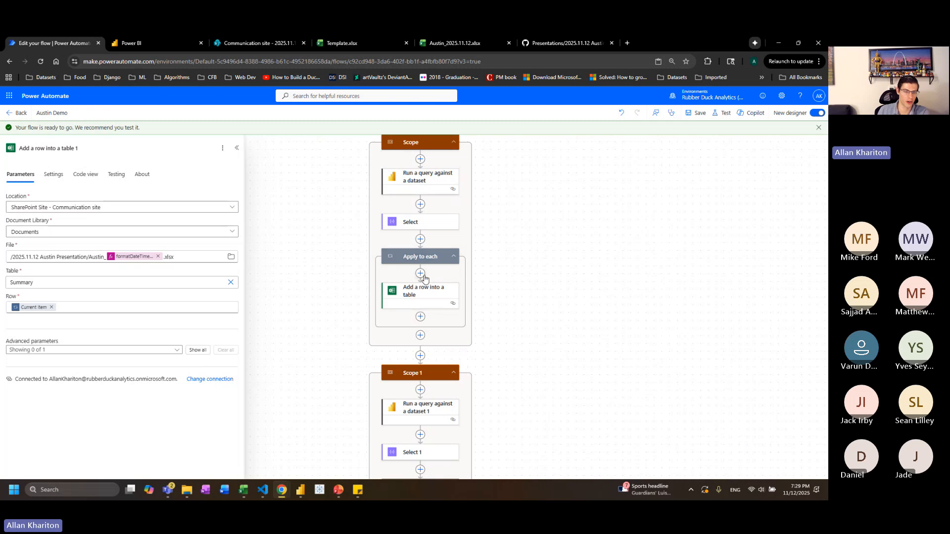
pyautogui.scroll(-3, 470, 356)
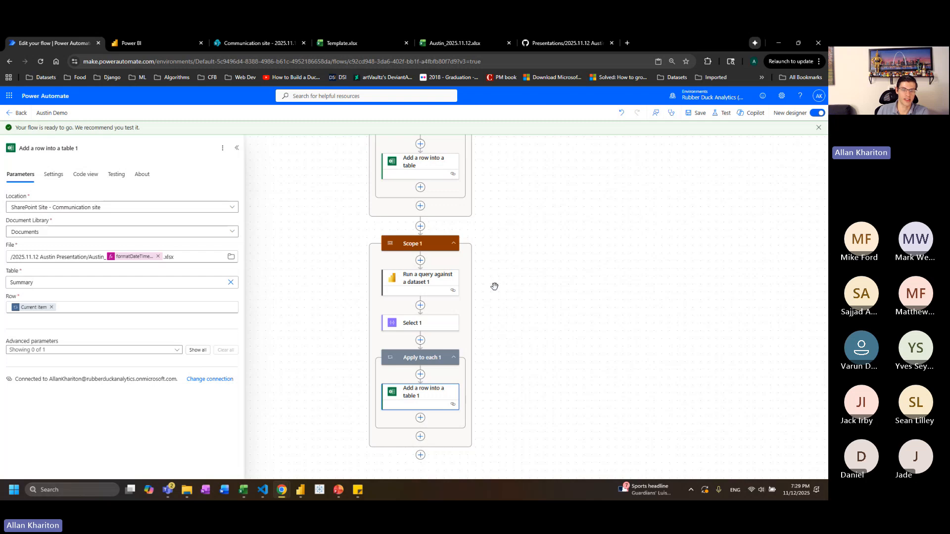
pyautogui.scroll(-1, 496, 311)
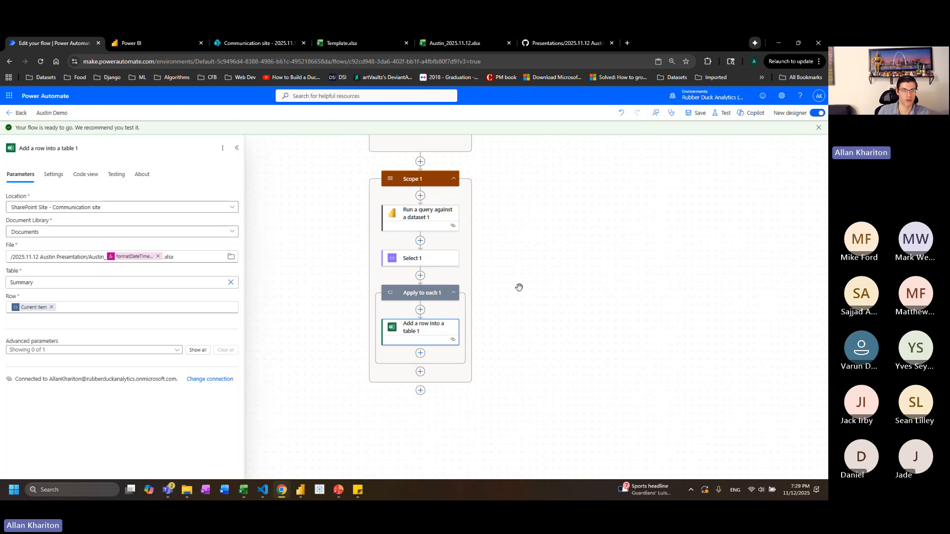
# Switch to the Austin_2025.11.12.xlsx workbook and review the rows on its Rejected Items and Summary sheets
pyautogui.click(455, 43)
pyautogui.scroll(-10, 132, 376)
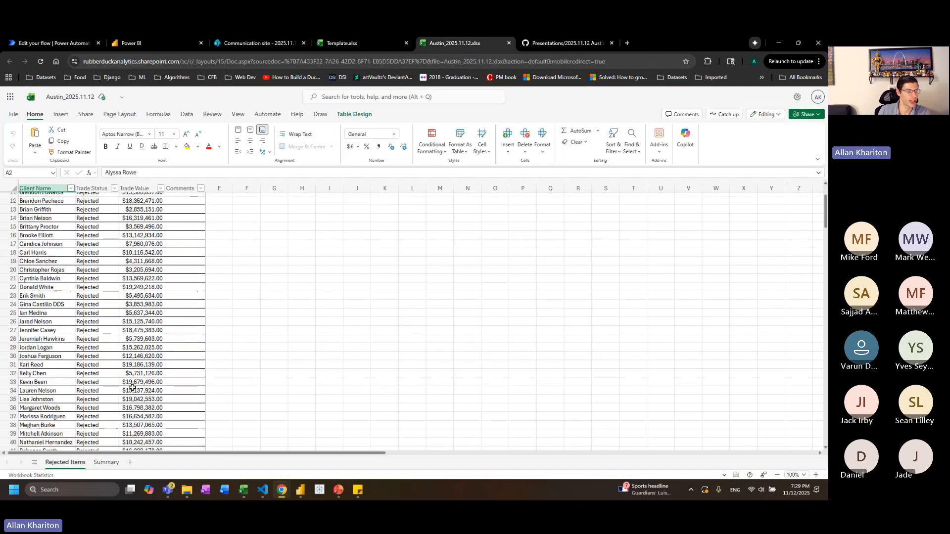
pyautogui.click(106, 462)
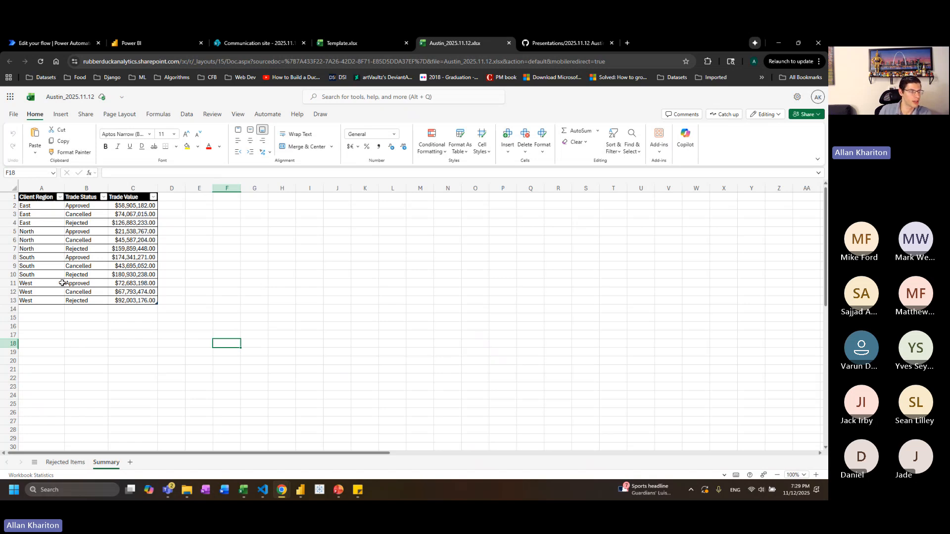
pyautogui.click(69, 465)
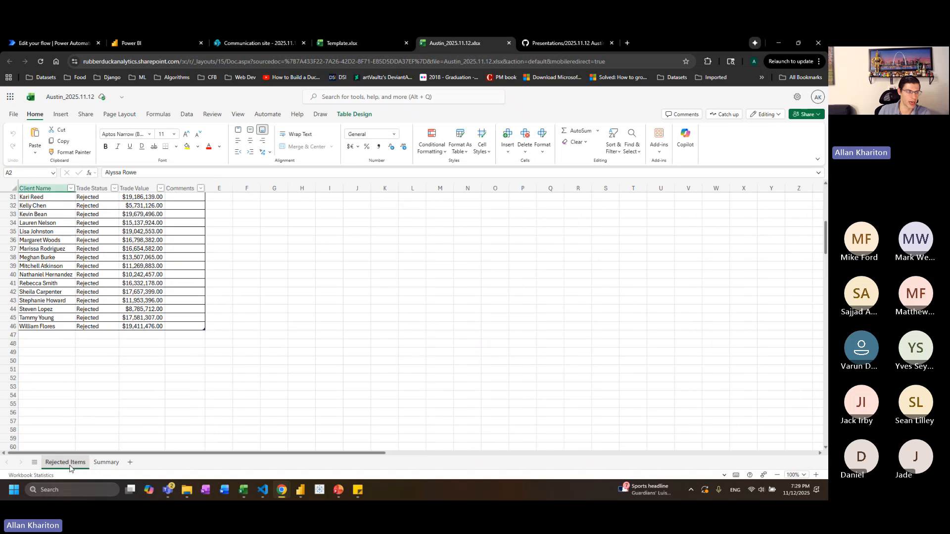
pyautogui.scroll(10, 94, 361)
pyautogui.click(106, 463)
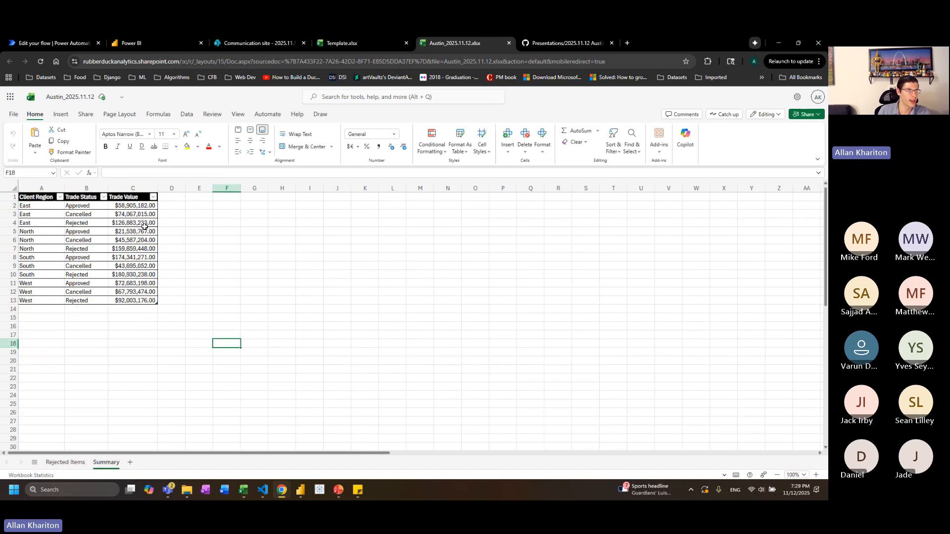
# Return to the Austin Demo flow in Power Automate, collapse the action details and dismiss the flow-ready notification
pyautogui.click(55, 46)
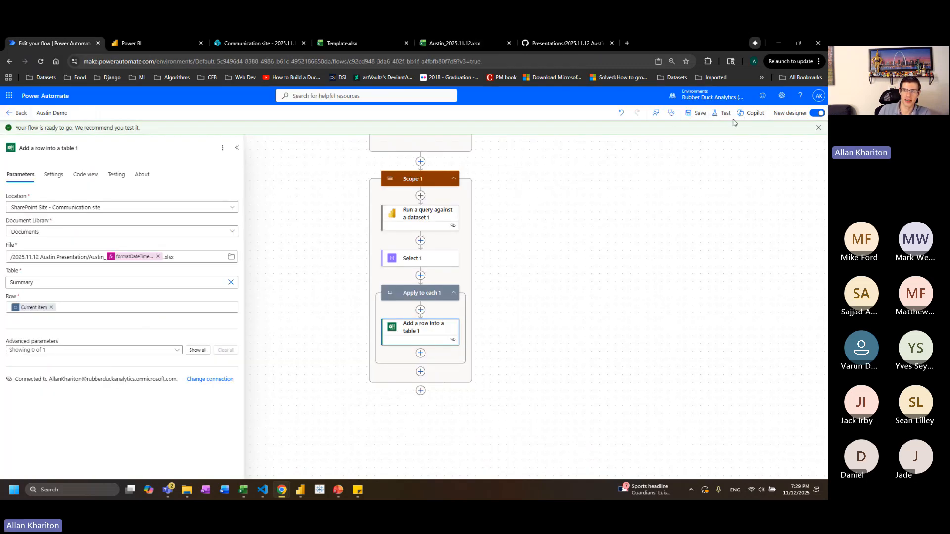
pyautogui.click(632, 266)
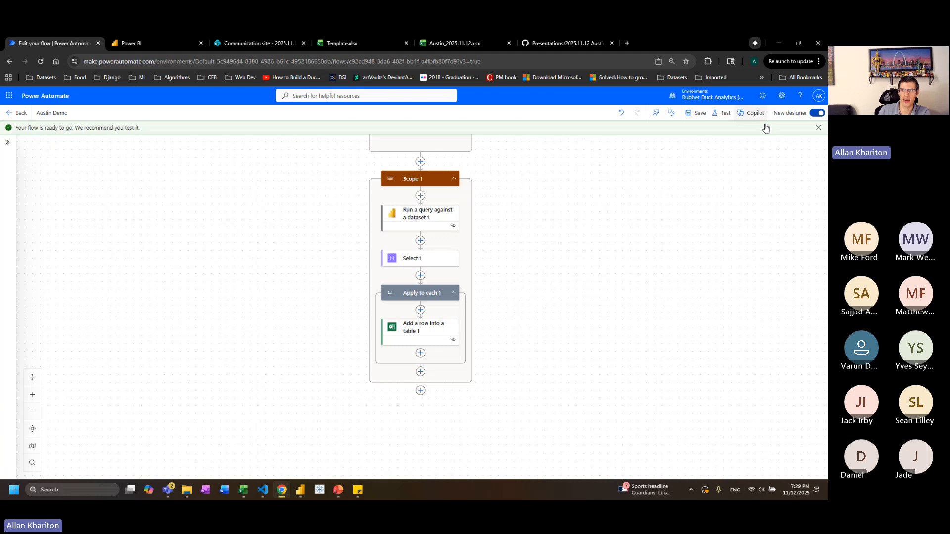
pyautogui.click(819, 128)
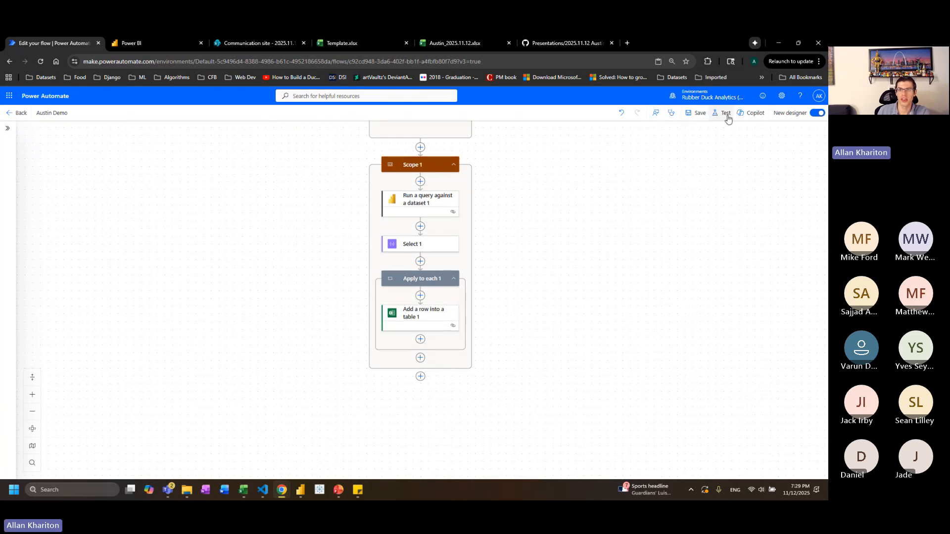
pyautogui.scroll(3, 551, 390)
pyautogui.scroll(3, 488, 354)
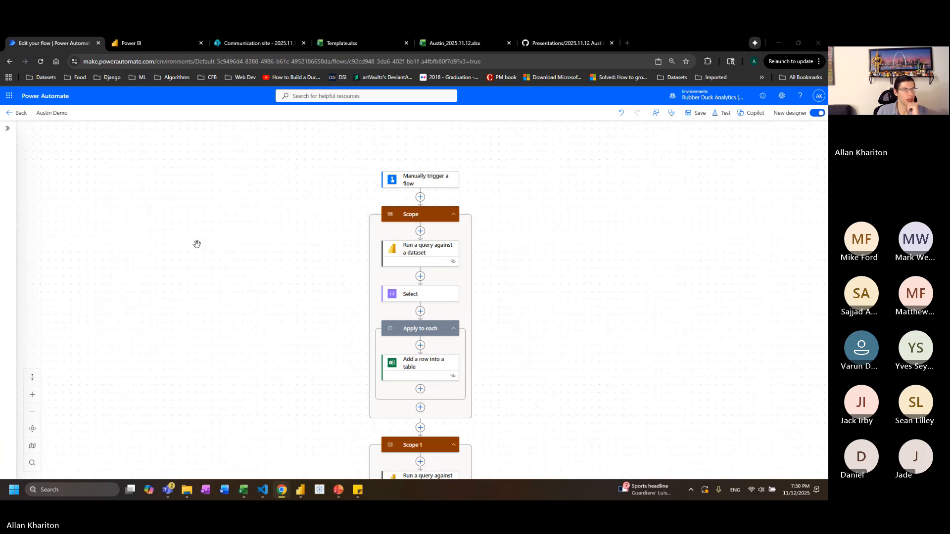
pyautogui.click(420, 197)
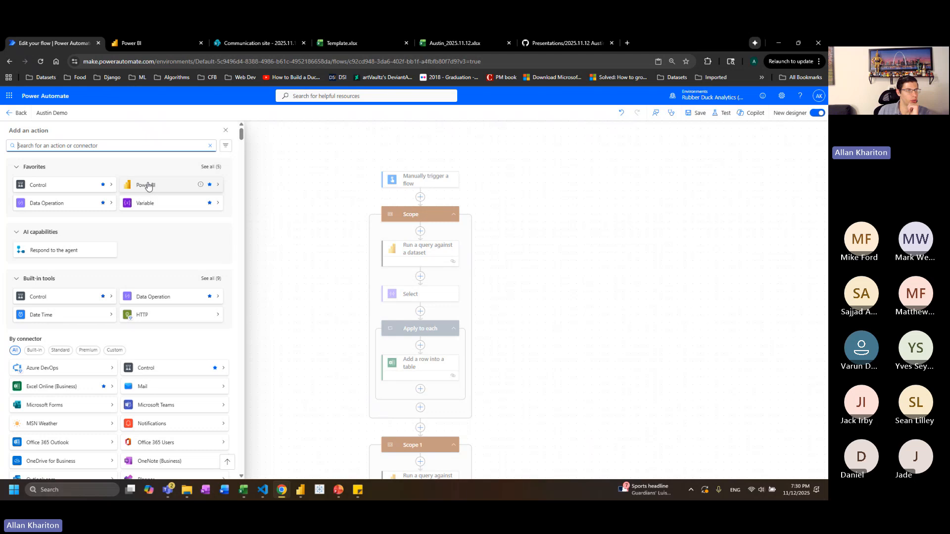
pyautogui.click(133, 205)
pyautogui.click(158, 206)
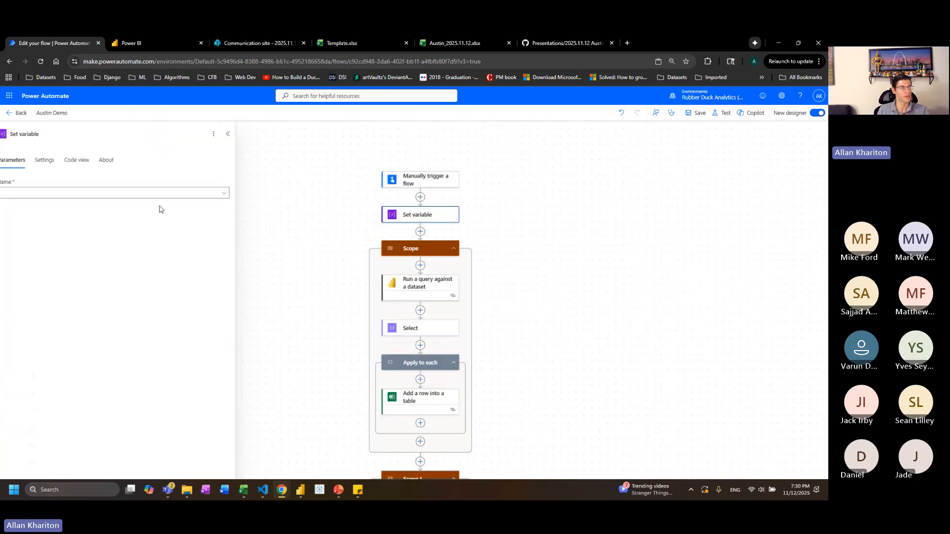
pyautogui.rightClick(418, 215)
pyautogui.click(437, 220)
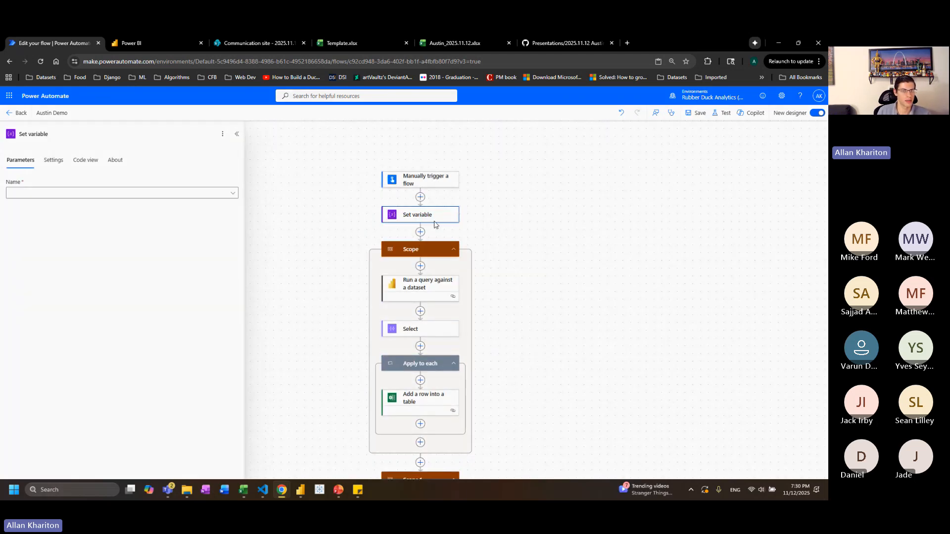
pyautogui.press('Return')
# Add an Initialize variable action directly after the manual trigger, named RowCount with type Integer
pyautogui.click(420, 197)
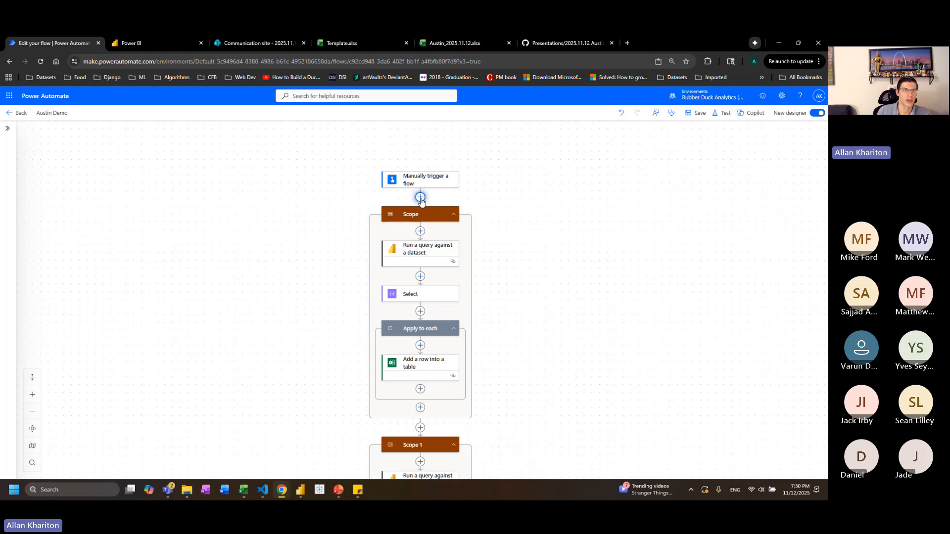
pyautogui.click(177, 206)
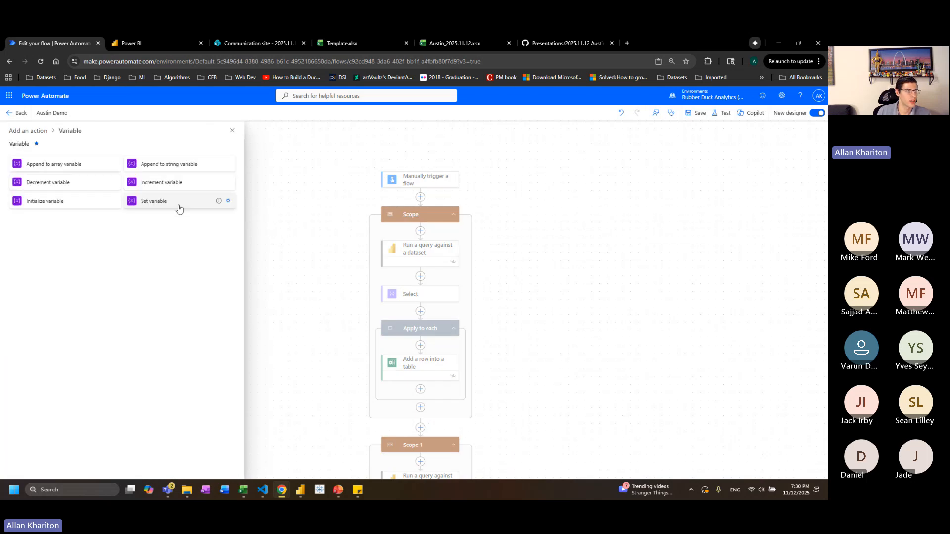
pyautogui.click(58, 203)
pyautogui.click(131, 194)
pyautogui.write('R')
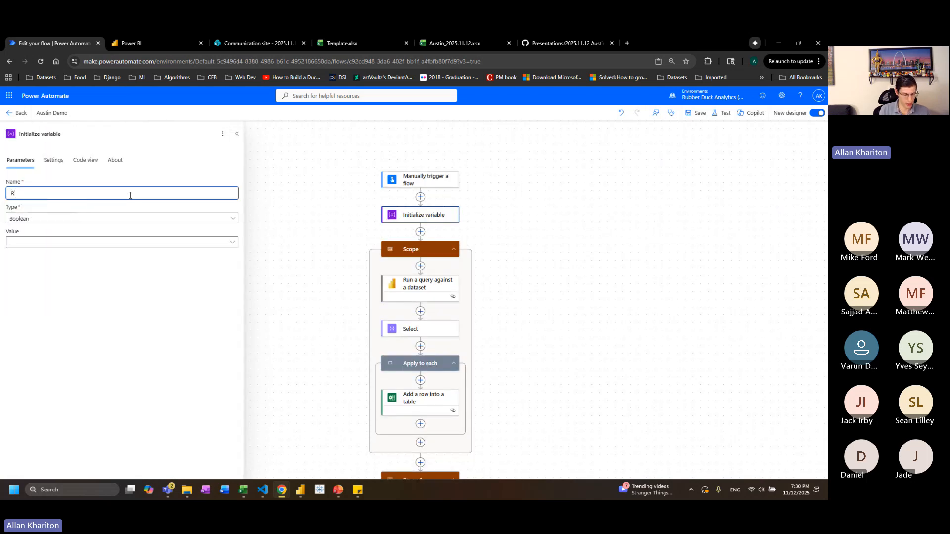
pyautogui.write('owCount')
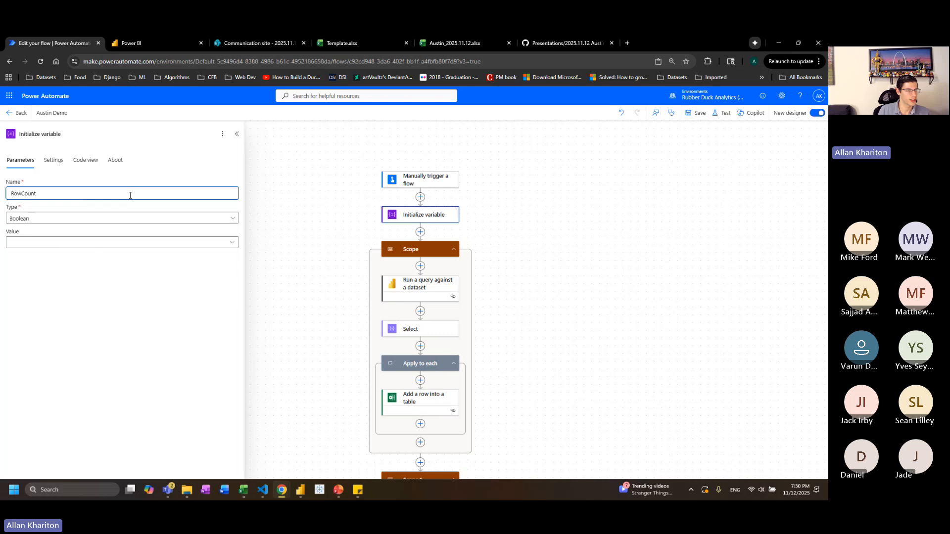
pyautogui.click(119, 218)
pyautogui.click(53, 244)
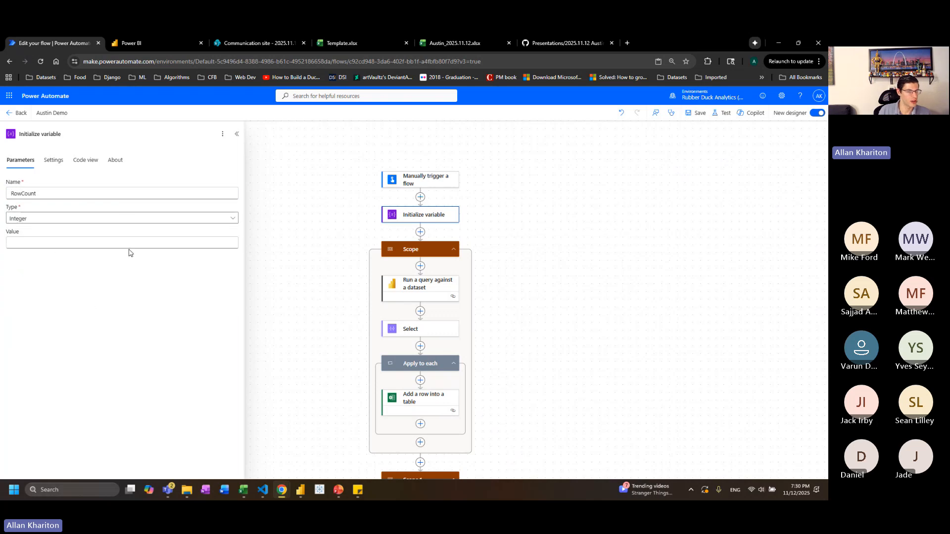
# Add a second Initialize variable action after RowCount, named indexStart, with type Integer and value 1
pyautogui.click(421, 234)
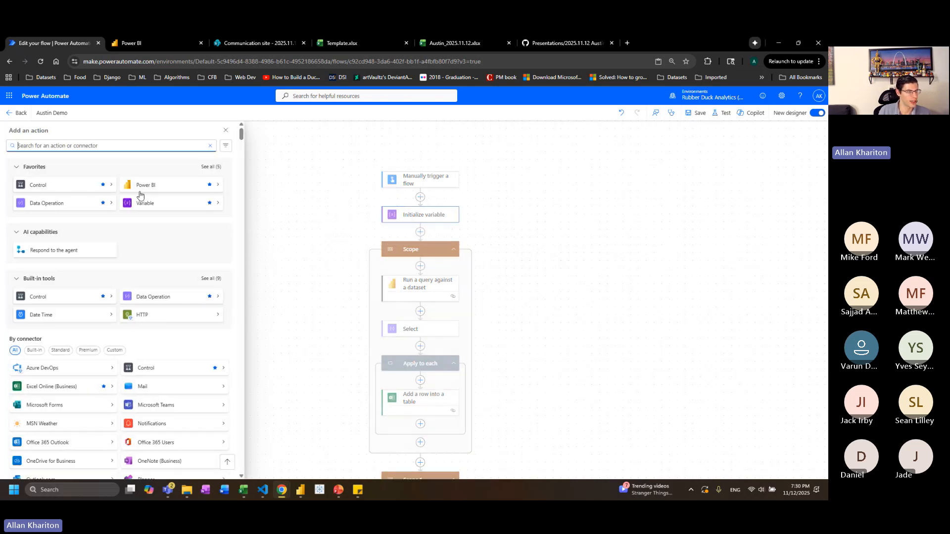
pyautogui.click(161, 206)
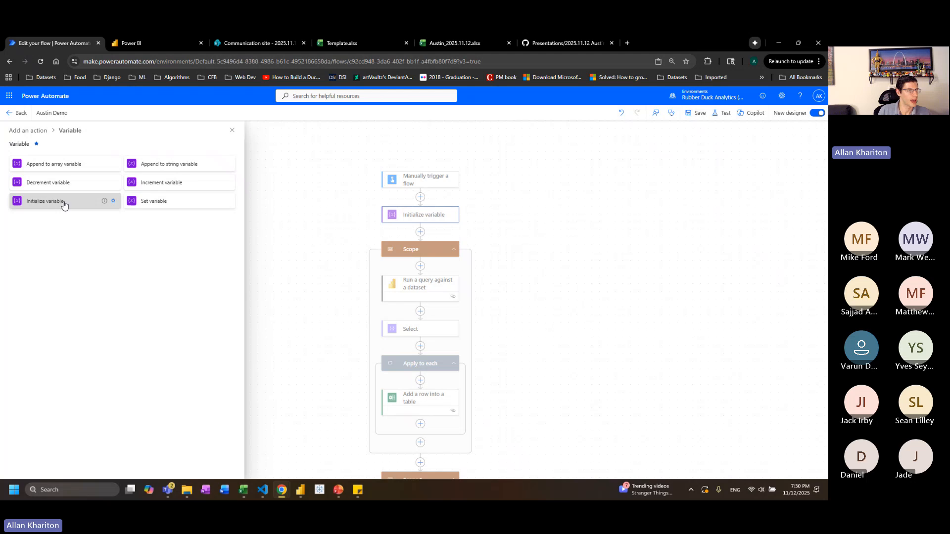
pyautogui.click(45, 201)
pyautogui.write('indexStart')
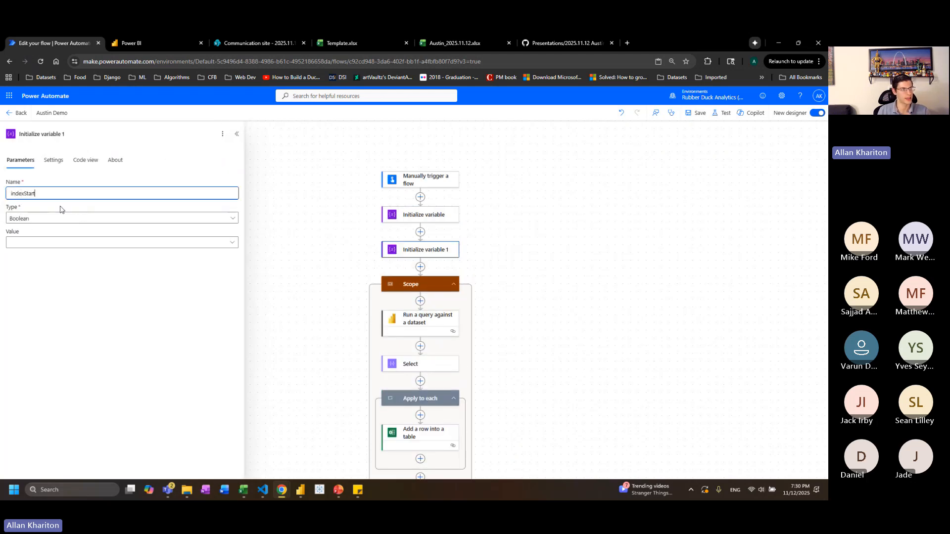
pyautogui.click(59, 218)
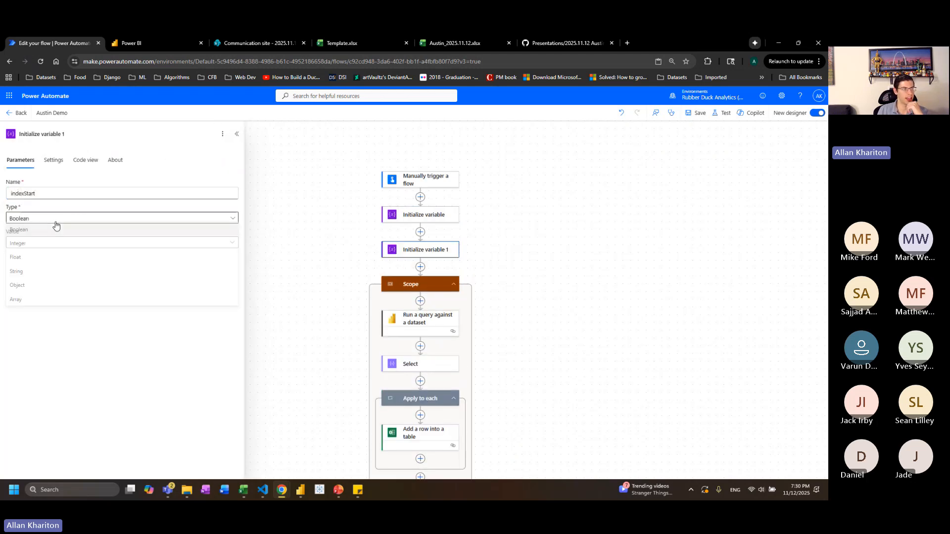
pyautogui.click(42, 251)
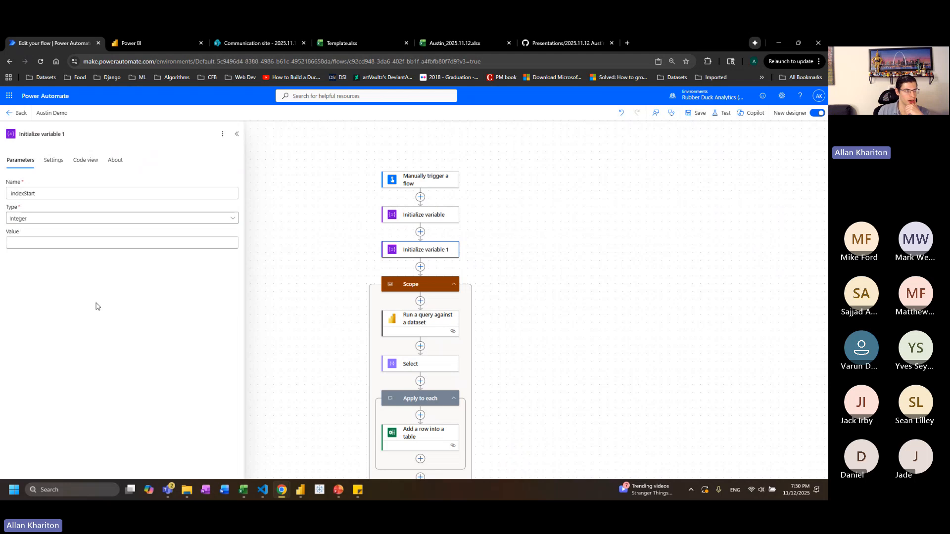
pyautogui.click(110, 243)
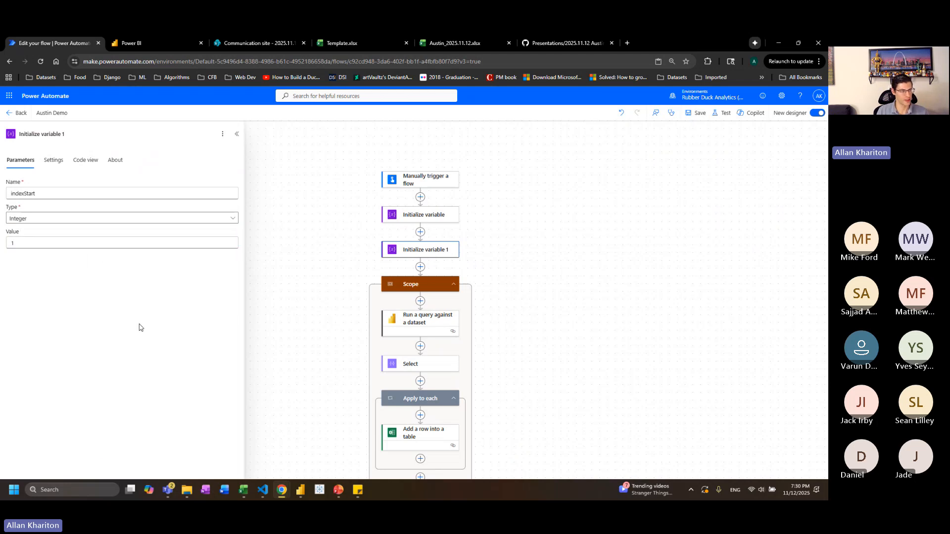
# Add a third Initialize variable action before the first Scope, named indexEnd, with type Integer and value 10
pyautogui.click(420, 267)
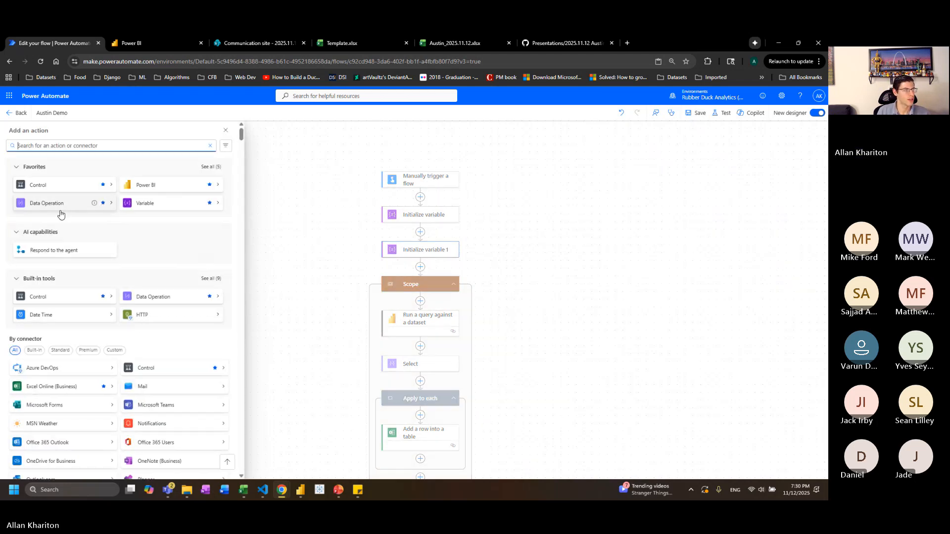
pyautogui.click(174, 203)
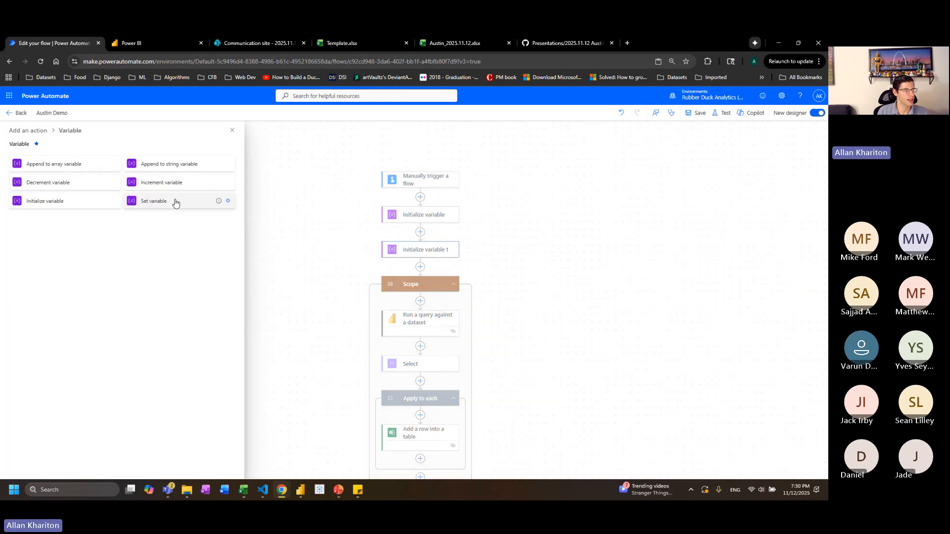
pyautogui.click(51, 204)
pyautogui.click(83, 193)
pyautogui.write('inc')
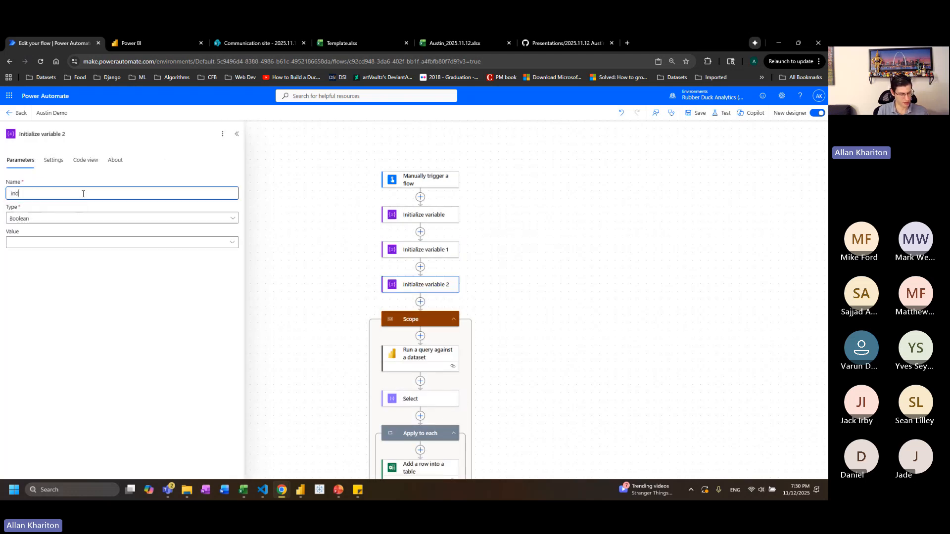
pyautogui.write('exEnd')
pyautogui.click(67, 218)
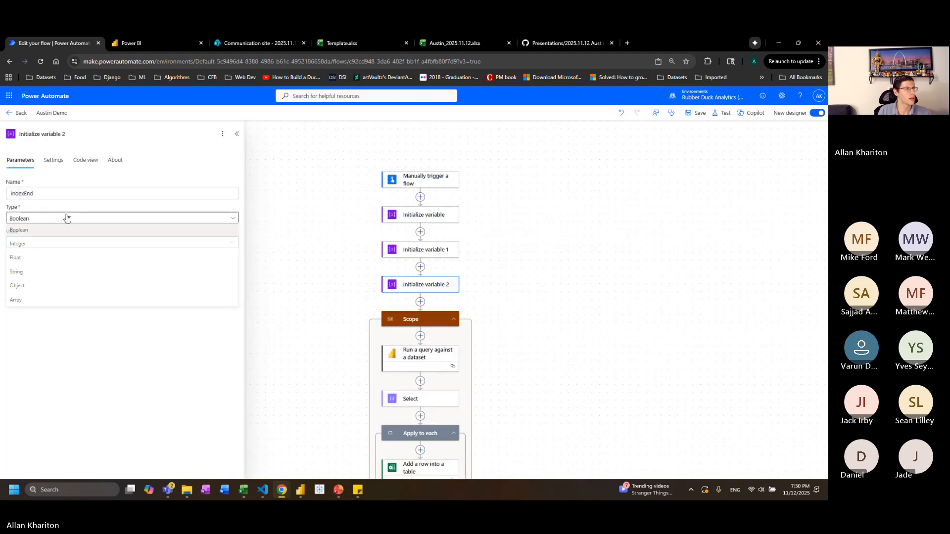
pyautogui.click(41, 245)
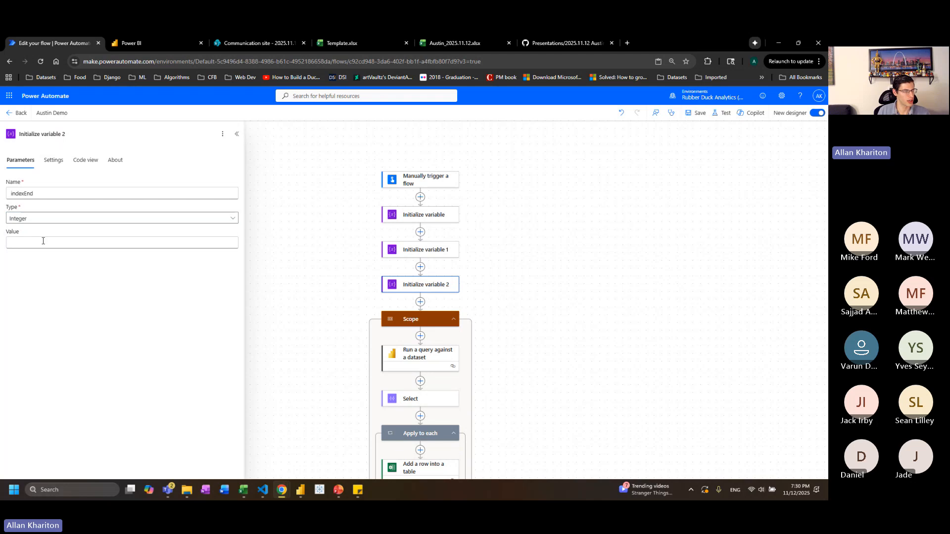
pyautogui.click(43, 242)
pyautogui.write('10')
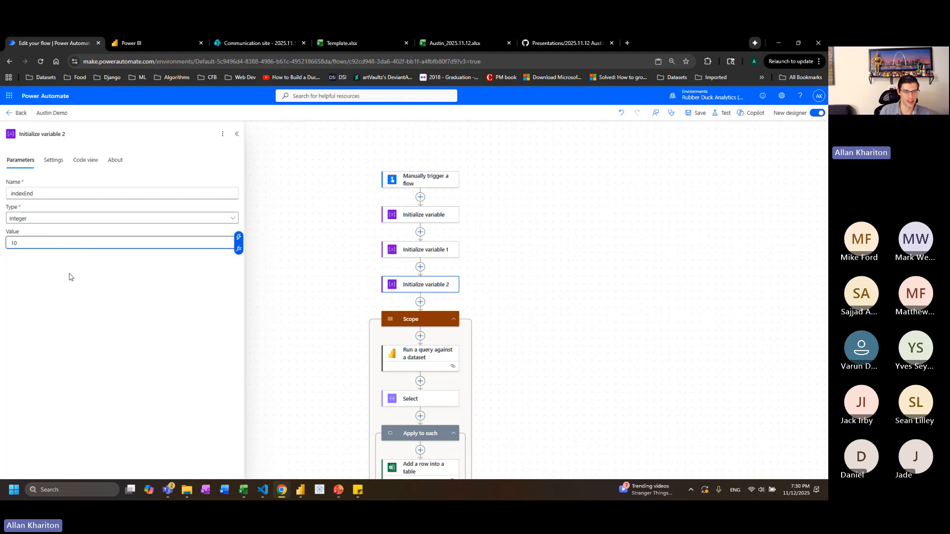
pyautogui.click(112, 284)
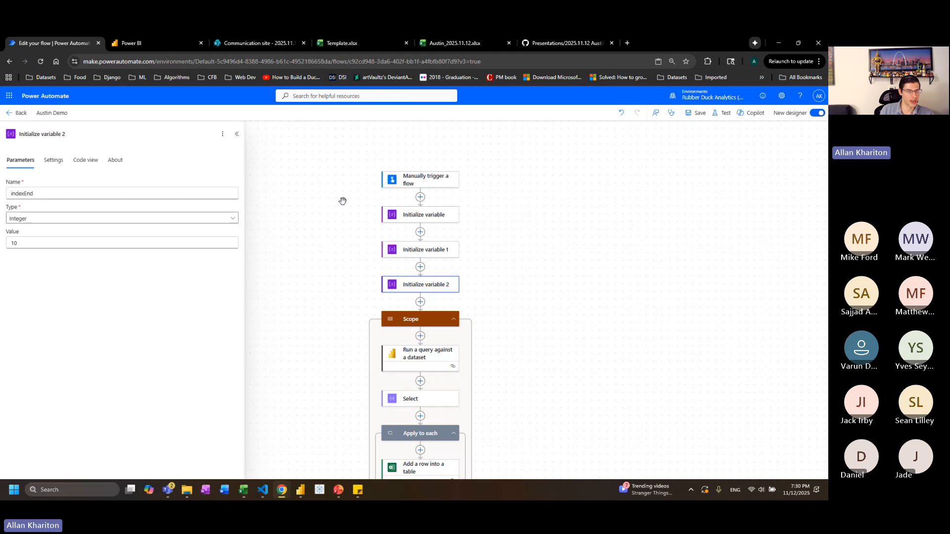
# Insert a Power BI "Run a query against a dataset" action as the first action inside the first Scope
pyautogui.scroll(-2, 577, 250)
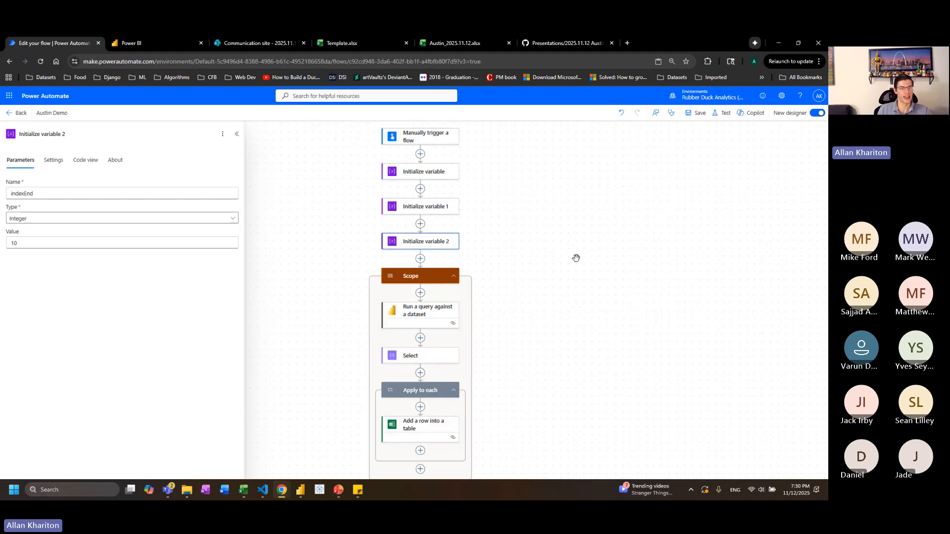
pyautogui.scroll(-1, 568, 256)
pyautogui.scroll(-1, 563, 255)
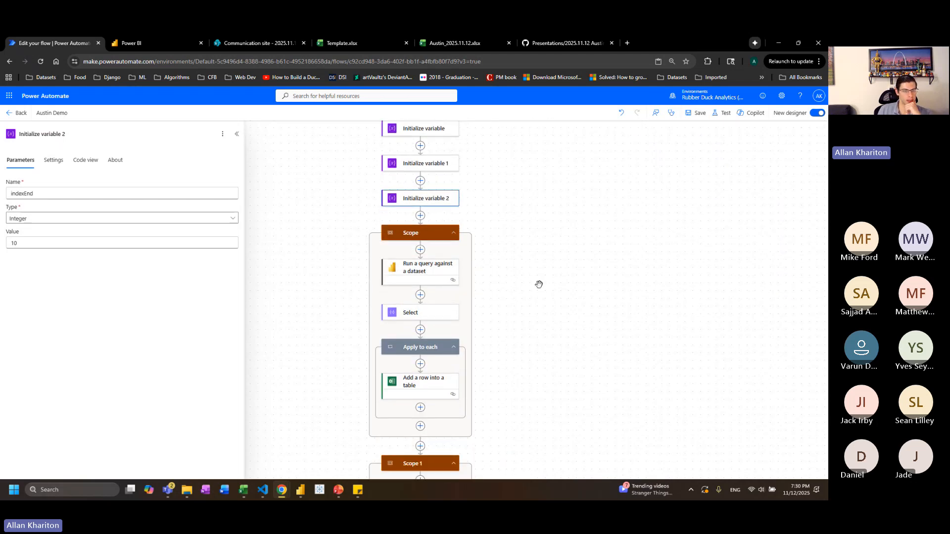
pyautogui.click(421, 251)
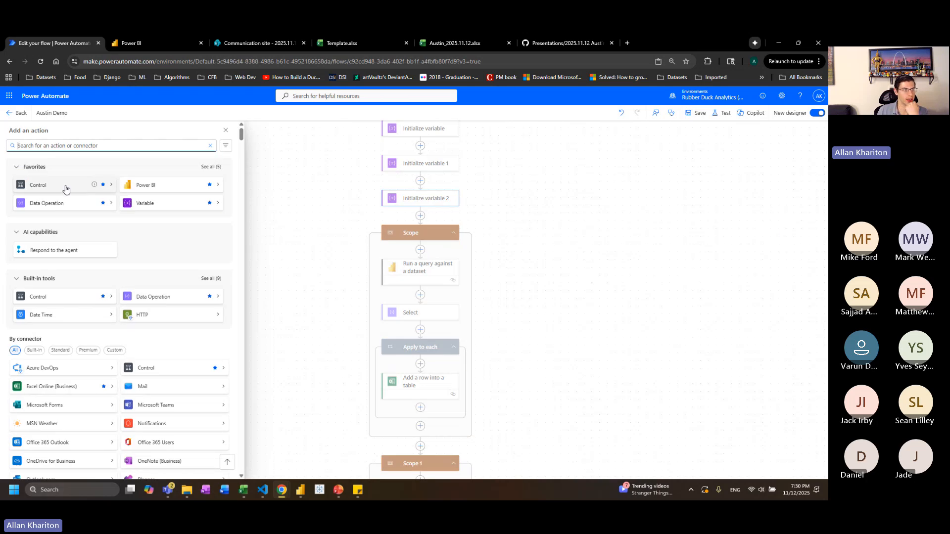
pyautogui.click(148, 185)
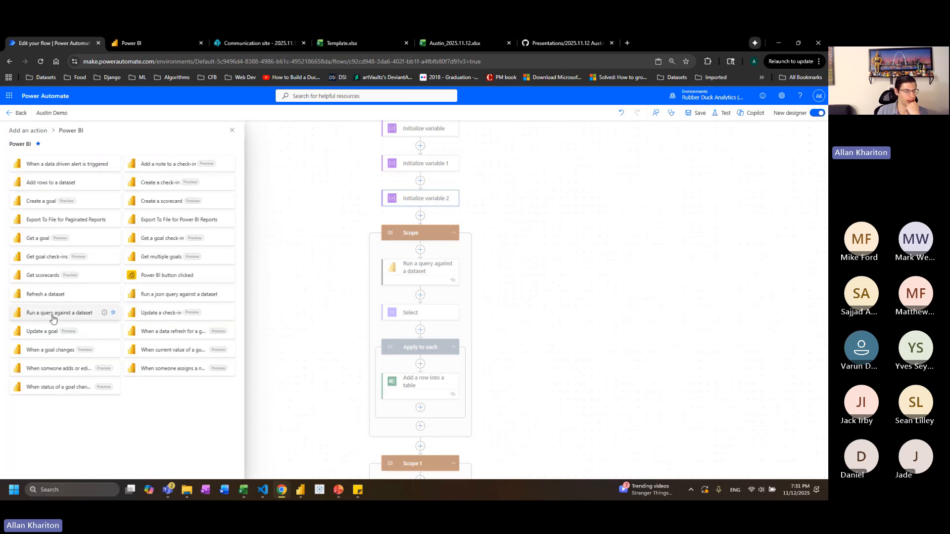
pyautogui.click(53, 314)
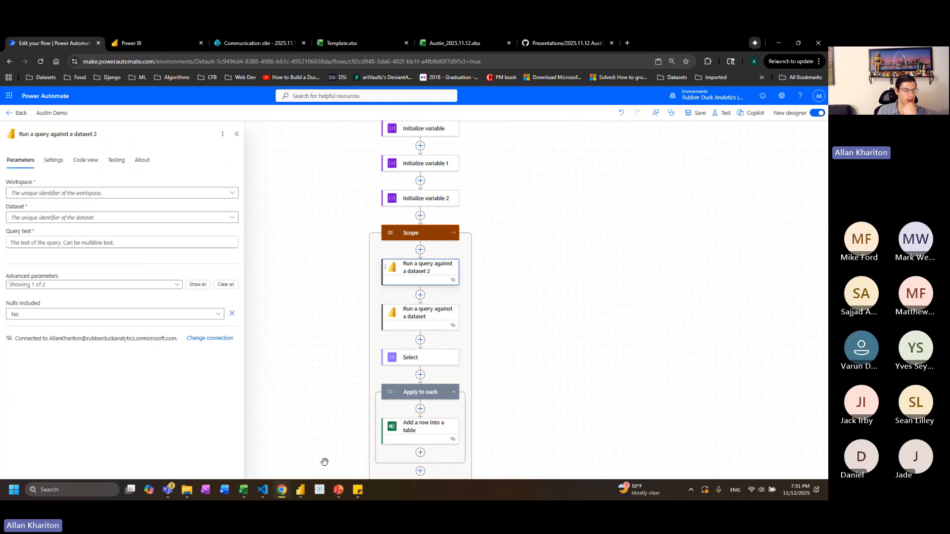
# Switch to Power BI Desktop and inspect the Rejected Items card on the report's Row Counts page
pyautogui.click(303, 491)
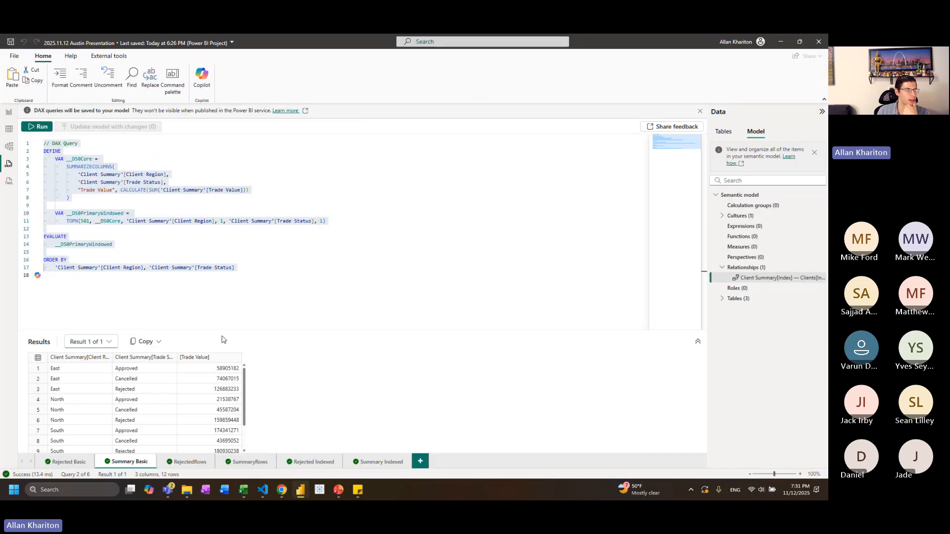
pyautogui.click(9, 112)
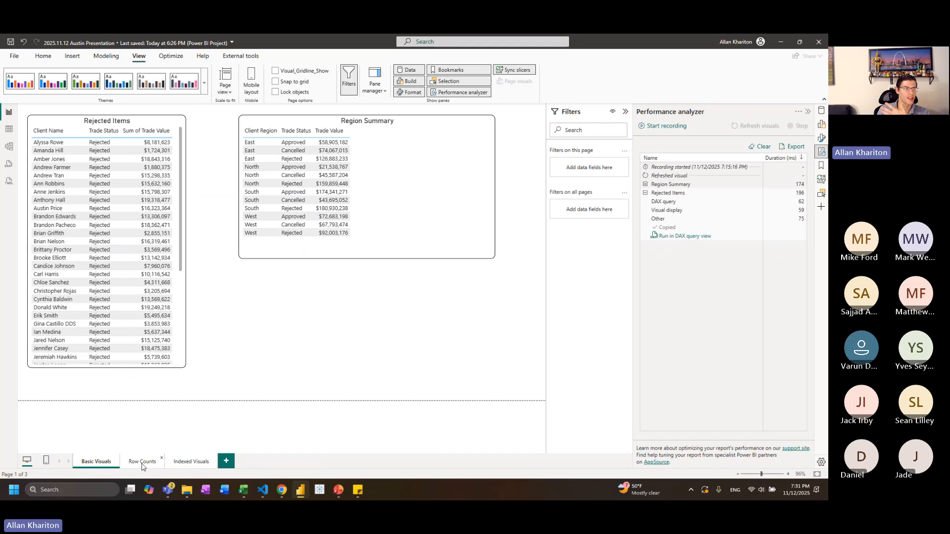
pyautogui.click(142, 461)
pyautogui.click(198, 261)
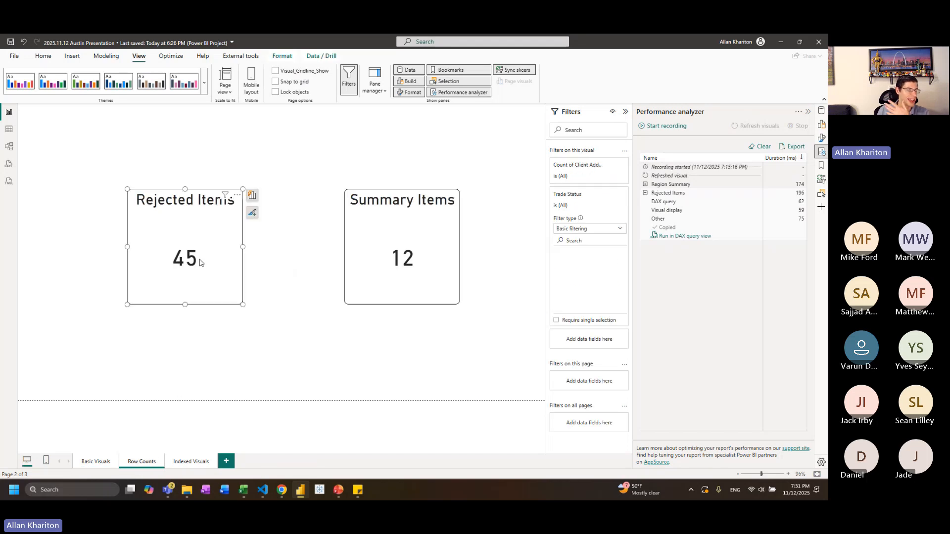
pyautogui.click(252, 195)
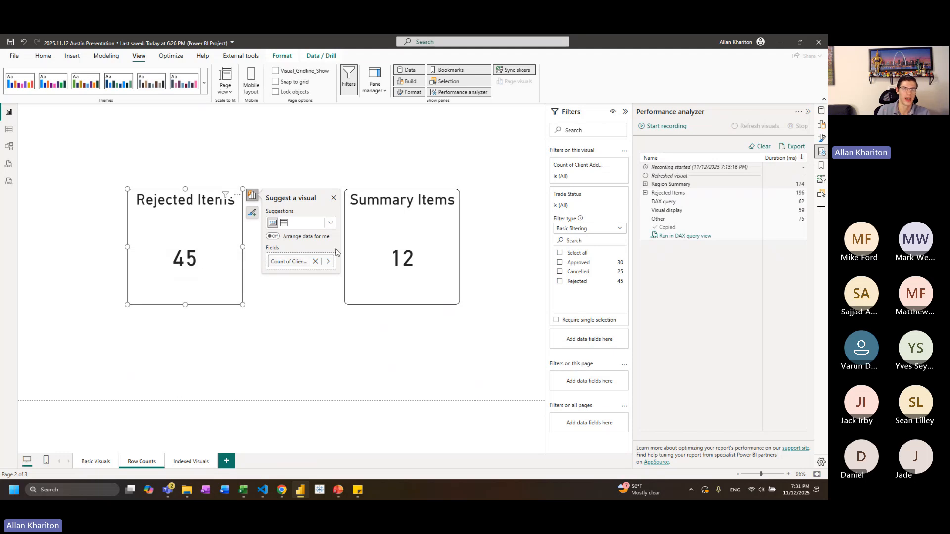
pyautogui.click(403, 227)
pyautogui.click(201, 246)
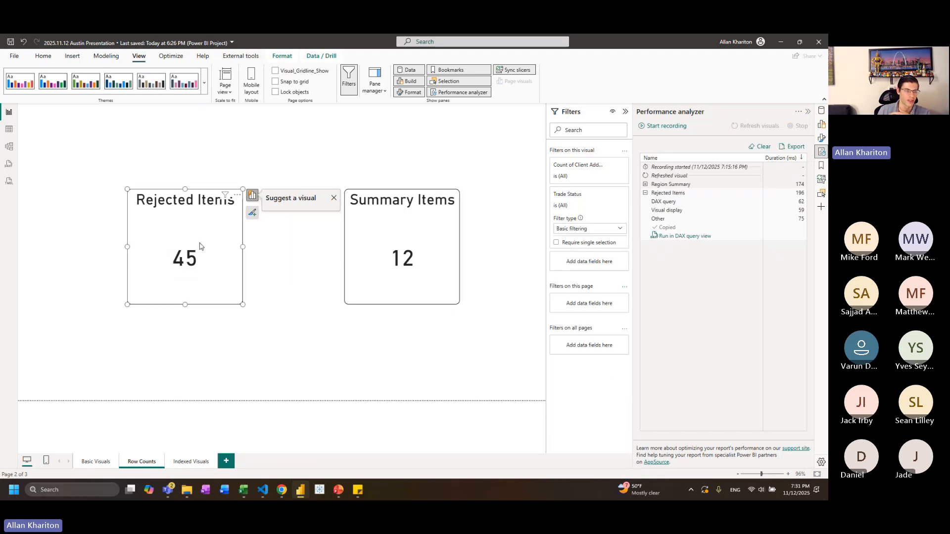
# Clear the Performance analyzer results and record a fresh run of the Row Counts page's visuals
pyautogui.click(761, 147)
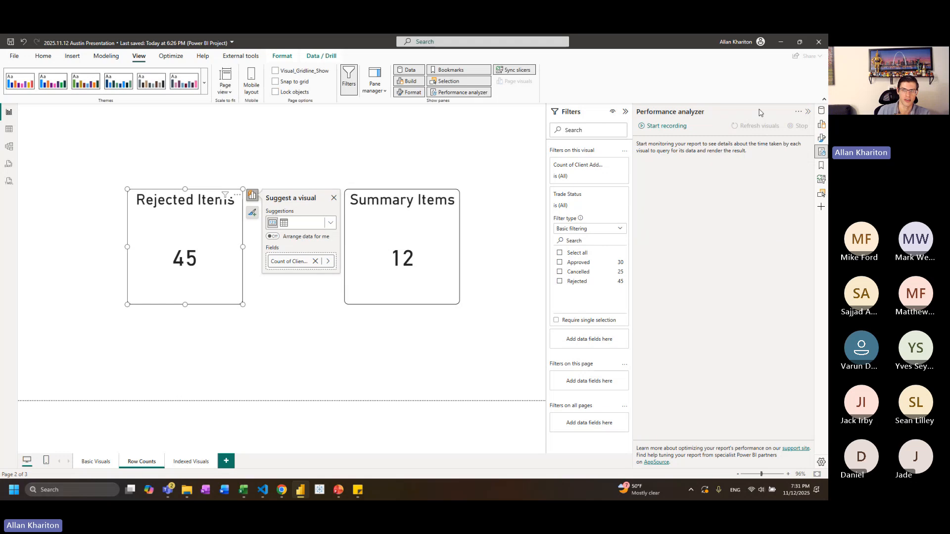
pyautogui.click(668, 127)
pyautogui.click(751, 130)
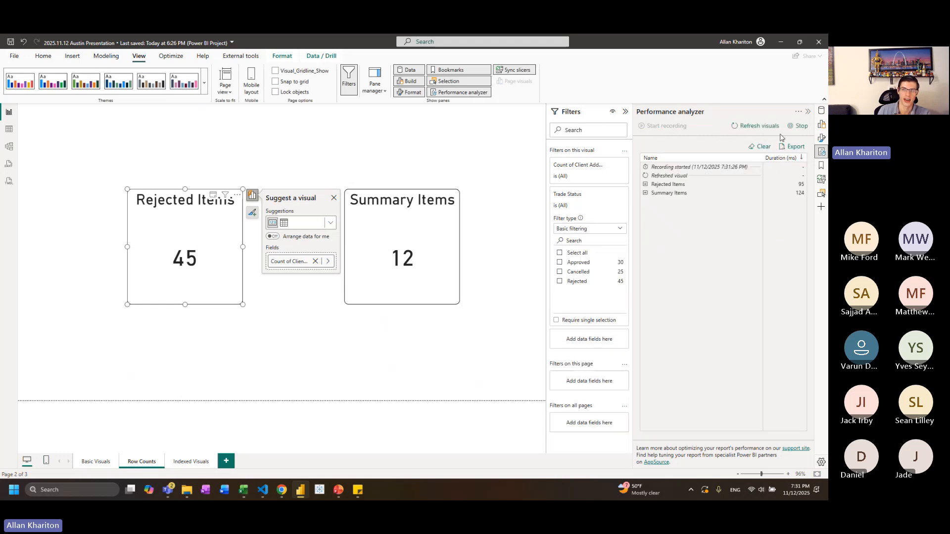
pyautogui.click(803, 129)
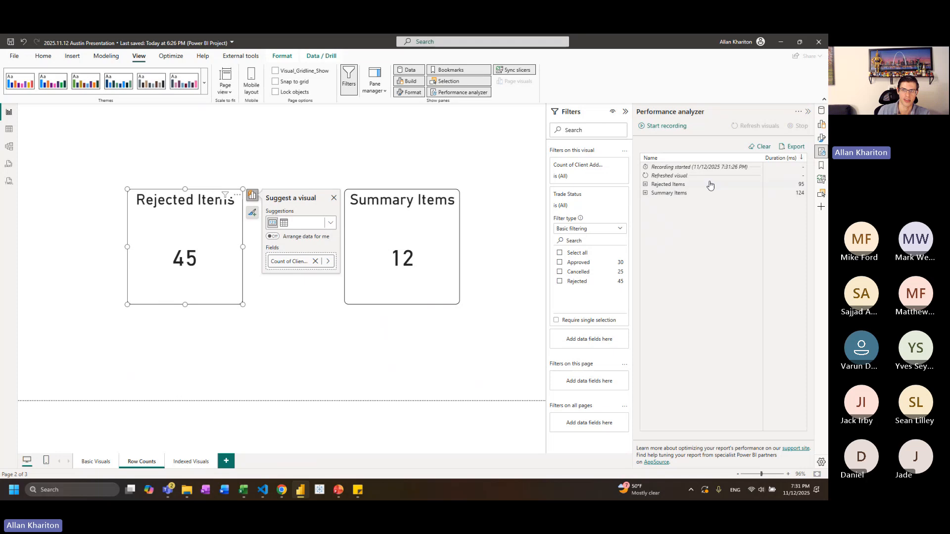
# Review the RejectedRows query in DAX query view and copy its entire text
pyautogui.click(9, 165)
pyautogui.click(184, 461)
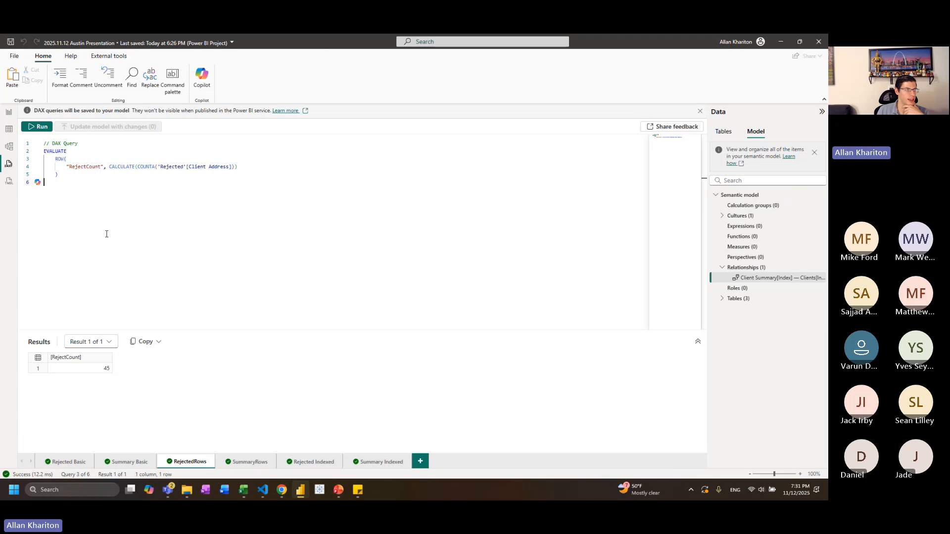
pyautogui.hotkey('ctrl', 'a')
pyautogui.click(85, 183)
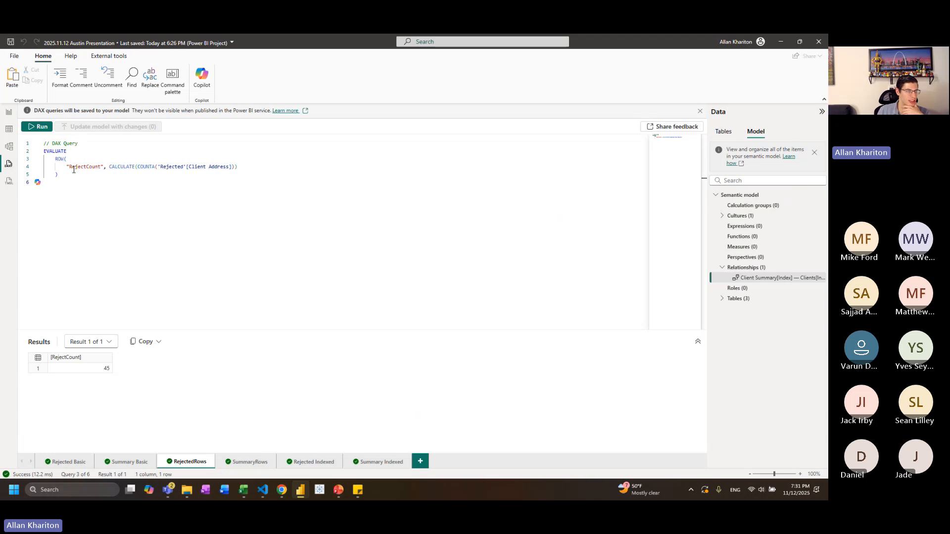
pyautogui.doubleClick(79, 166)
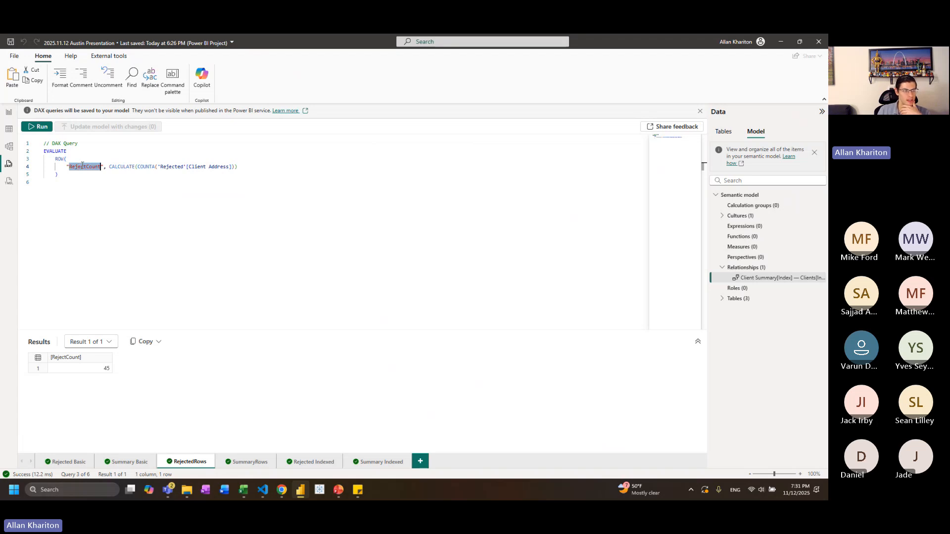
pyautogui.click(82, 167)
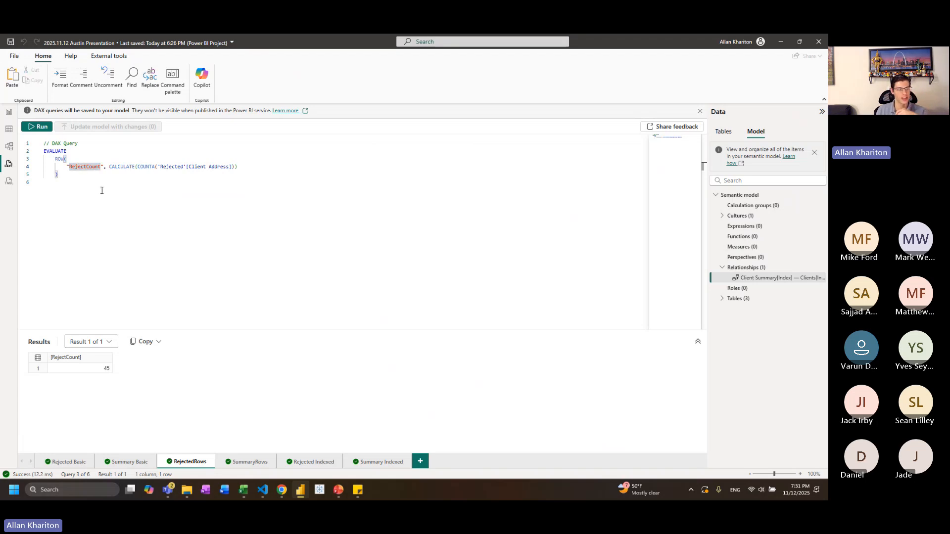
pyautogui.click(131, 193)
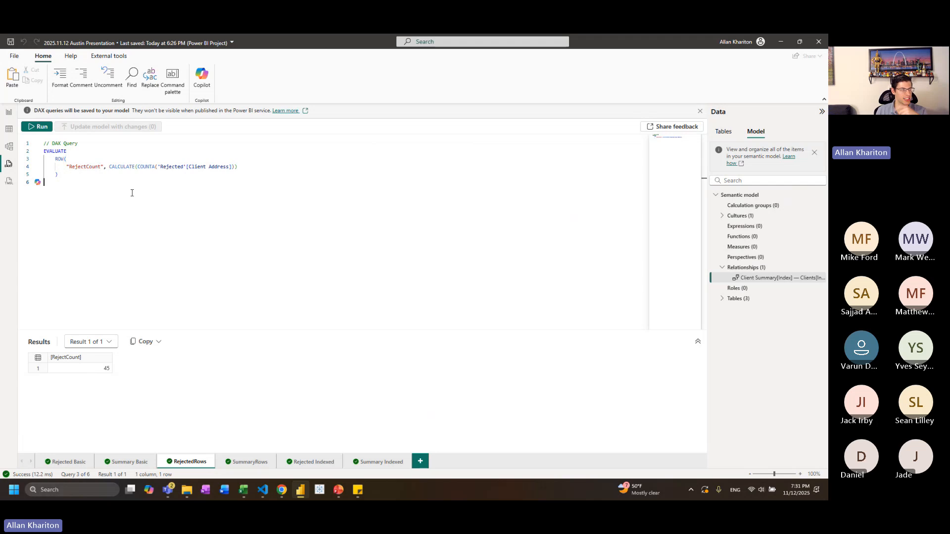
pyautogui.hotkey('ctrl', 'a')
pyautogui.hotkey('ctrl', 'c')
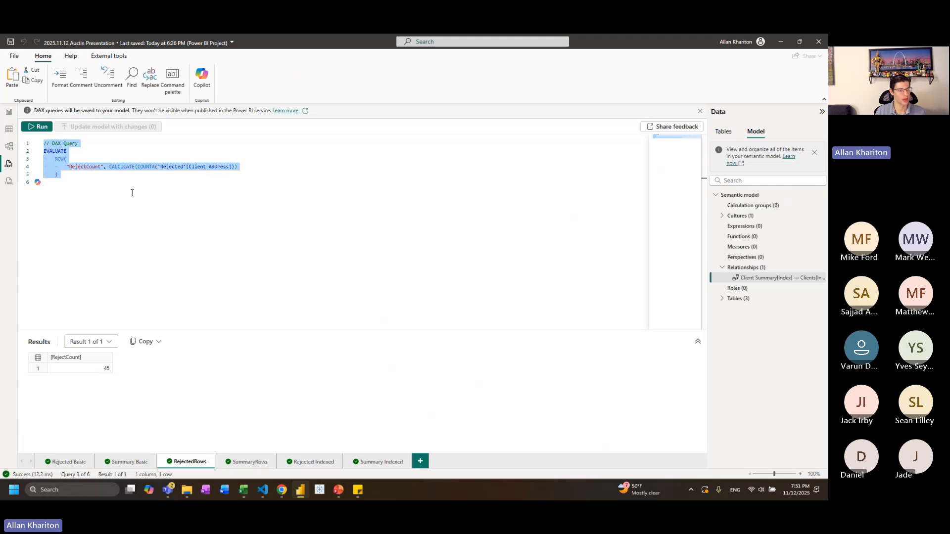
# Switch to Power Automate and paste the copied RejectCount DAX query as the query text of Run a query against a dataset 2
pyautogui.moveTo(281, 490)
pyautogui.click(282, 455)
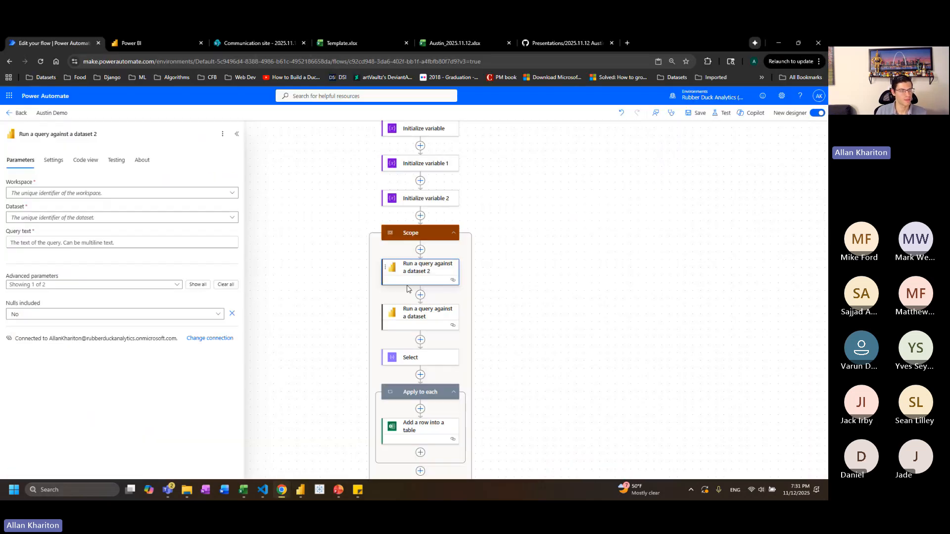
pyautogui.click(74, 242)
pyautogui.hotkey('ctrl', 'v')
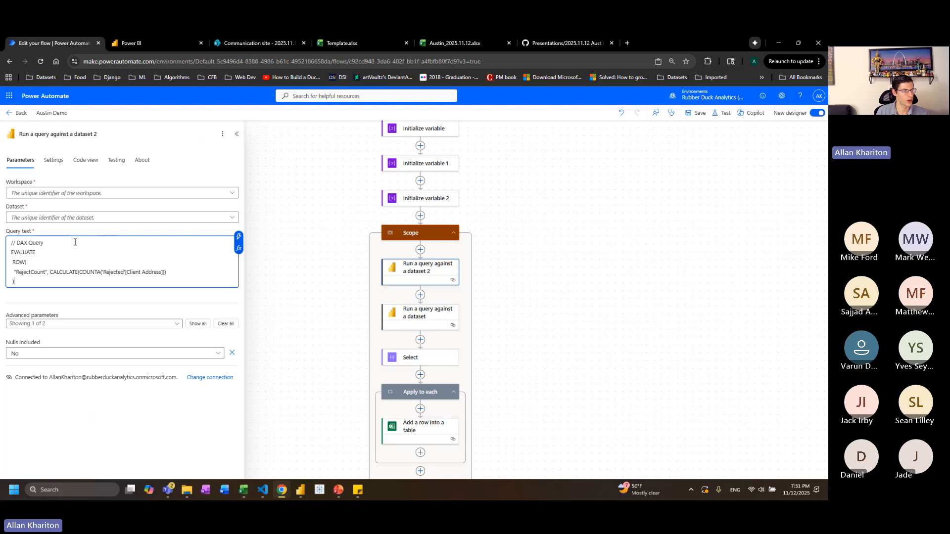
# Set the new query action's workspace to Portfolio and its dataset to 2025.11.12 Austin Presentation
pyautogui.click(88, 195)
pyautogui.click(44, 218)
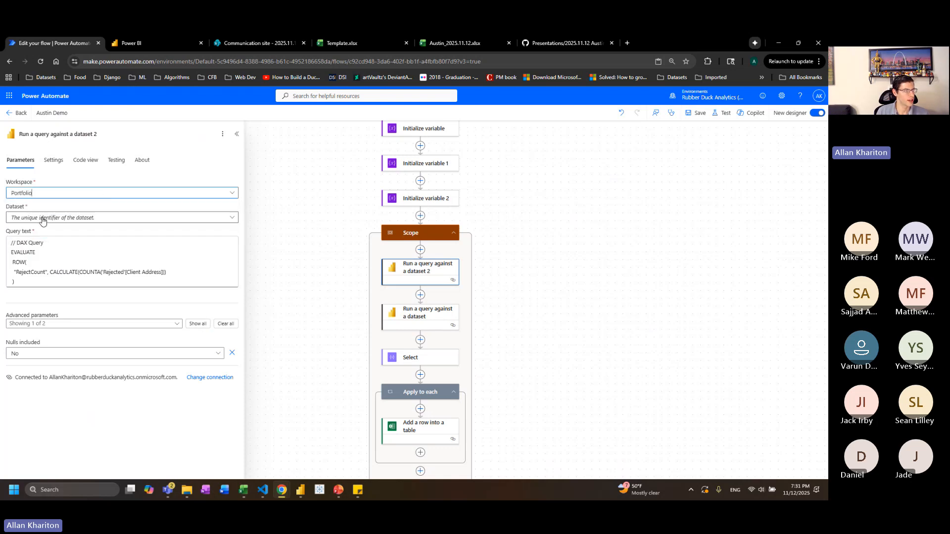
pyautogui.click(50, 219)
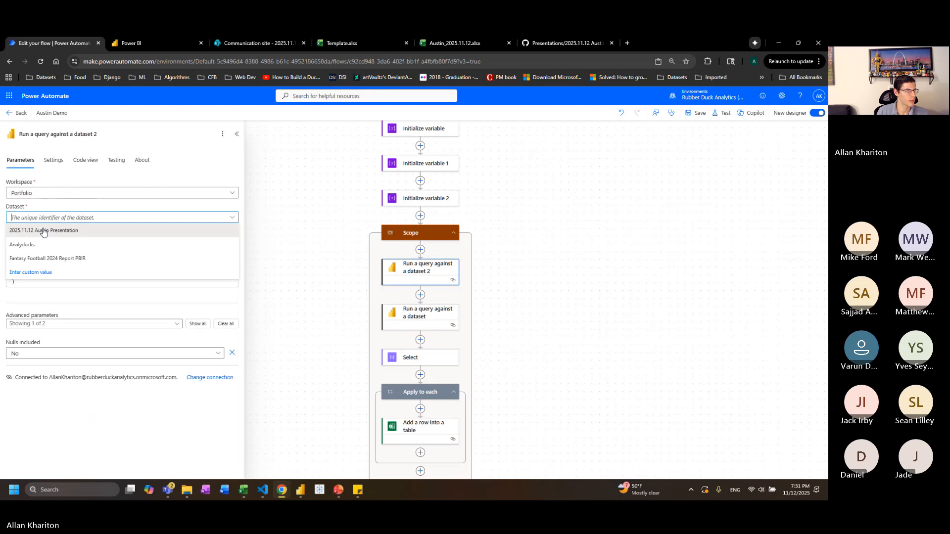
pyautogui.click(69, 230)
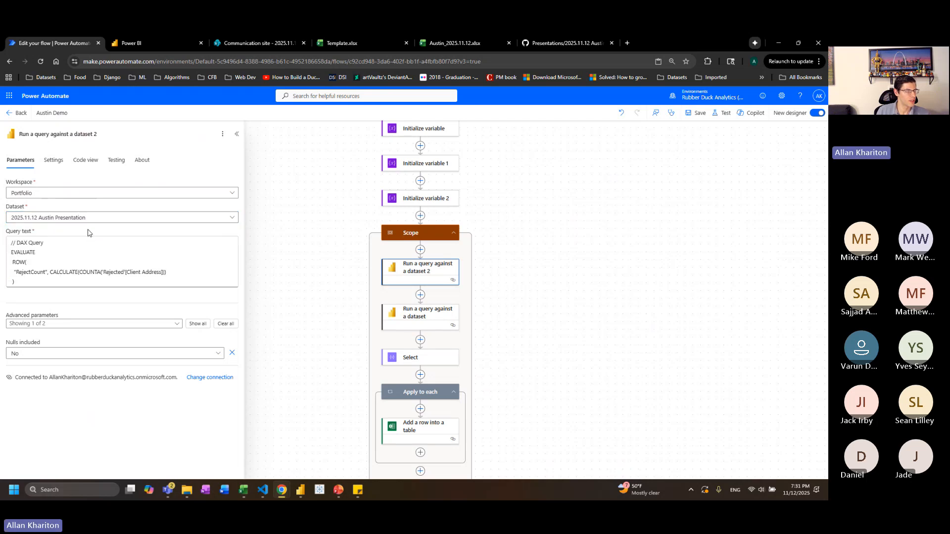
# Insert a Parse JSON data operation between the row-count query and the existing Run a query against a dataset action
pyautogui.click(420, 296)
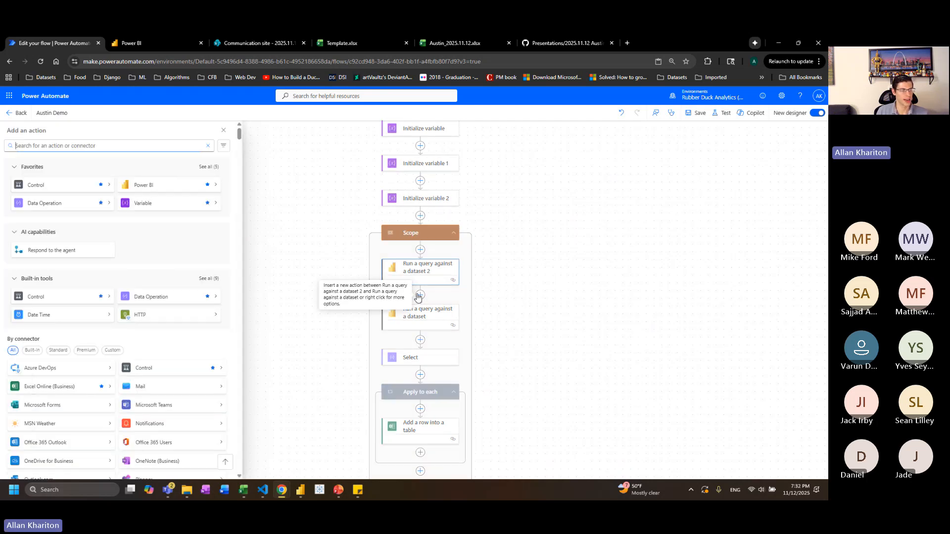
pyautogui.click(74, 203)
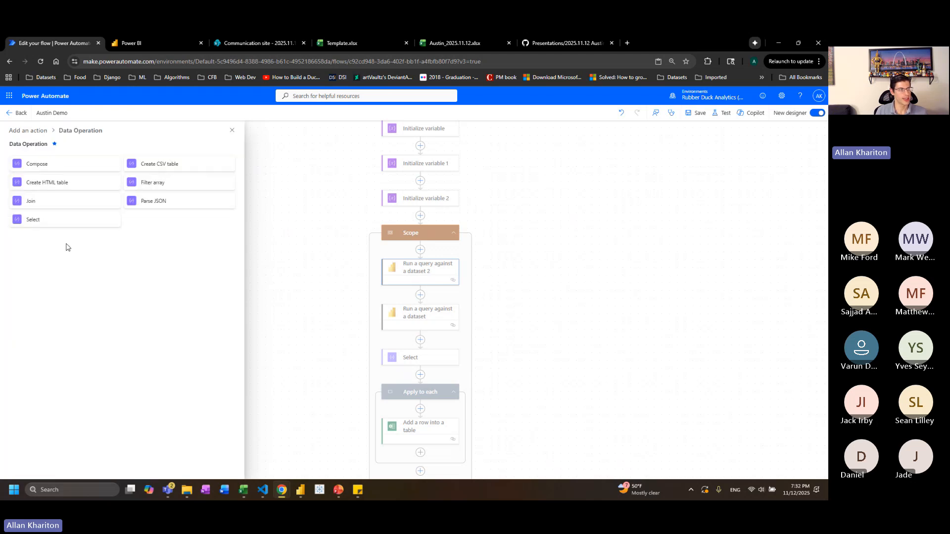
pyautogui.click(154, 202)
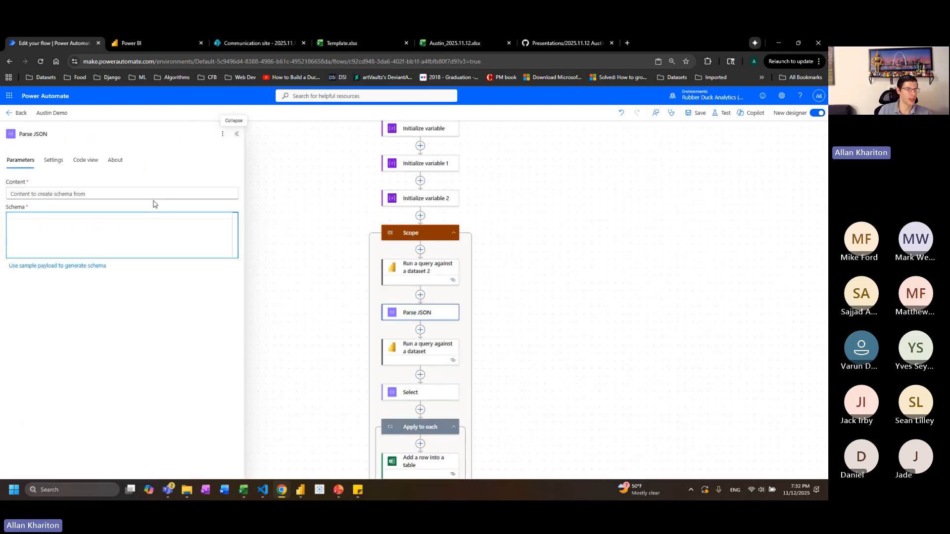
pyautogui.click(427, 268)
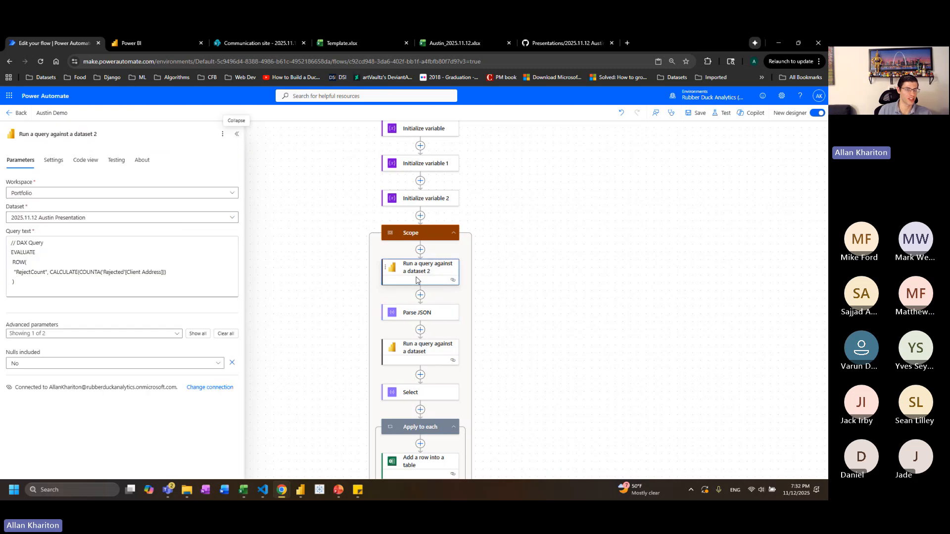
pyautogui.click(421, 317)
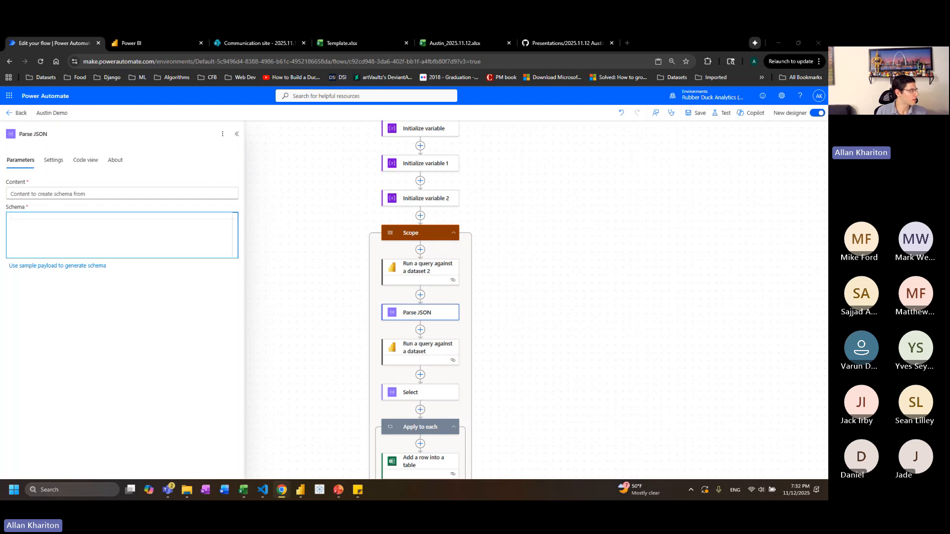
# Paste the JSON with body, results, tables, rows and firstTableRows, holding [RejectCount] 100, as the Parse JSON schema
pyautogui.click(174, 233)
pyautogui.hotkey('ctrl', 'v')
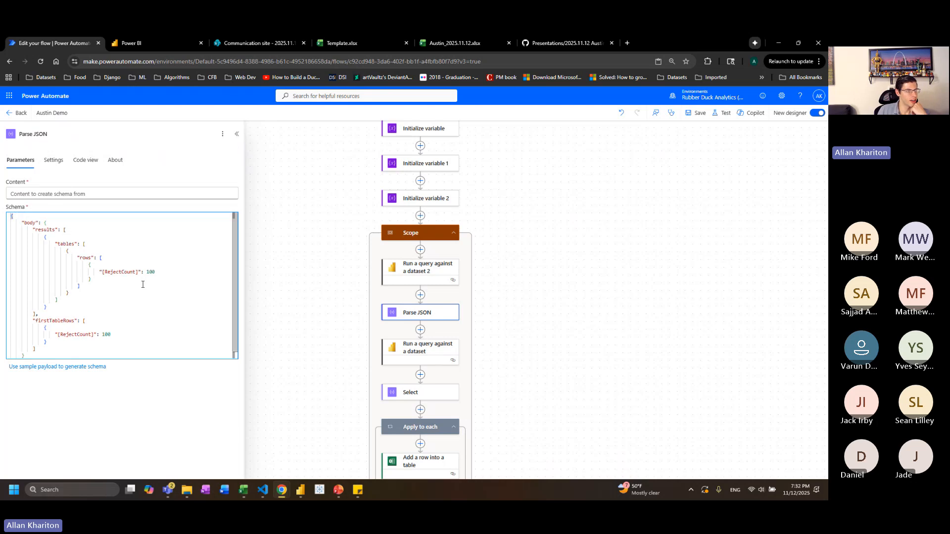
pyautogui.doubleClick(29, 223)
pyautogui.doubleClick(43, 229)
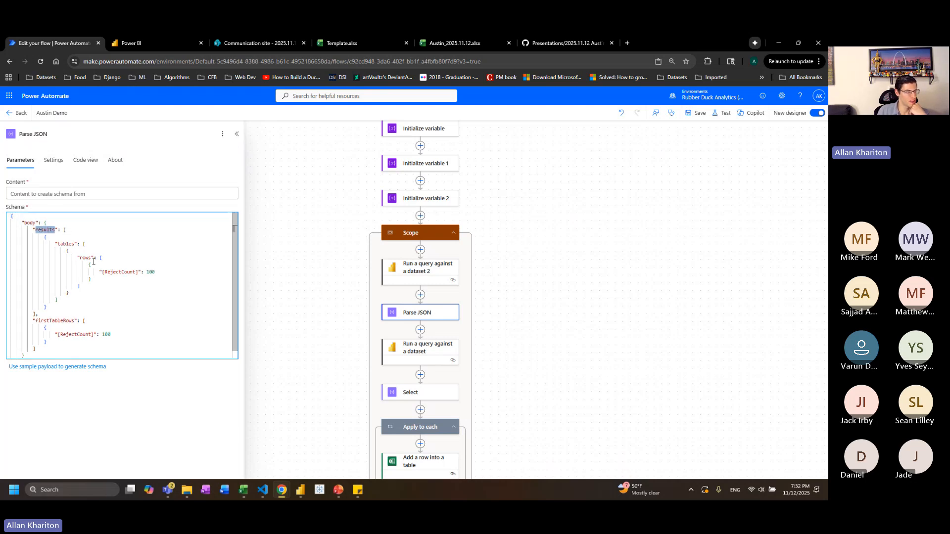
pyautogui.moveTo(97, 272); pyautogui.dragTo(156, 272)
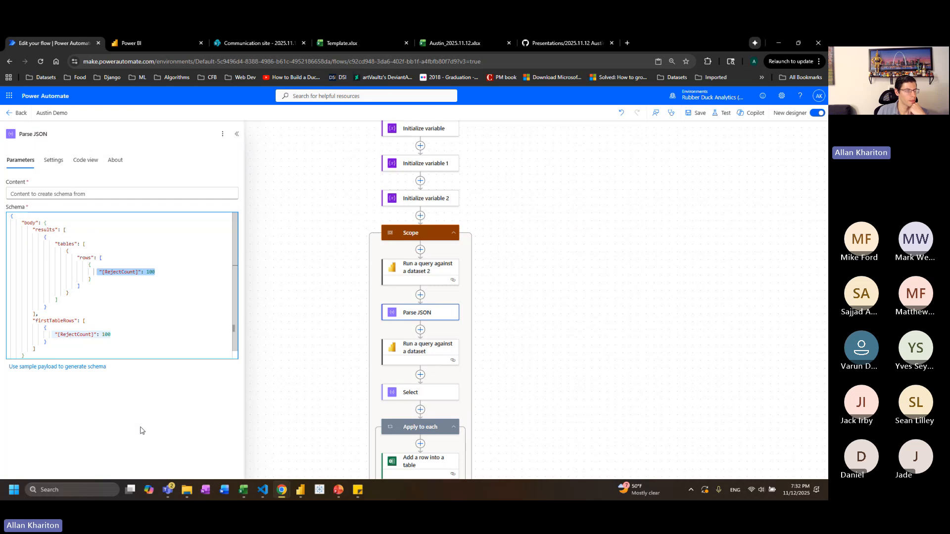
pyautogui.click(132, 273)
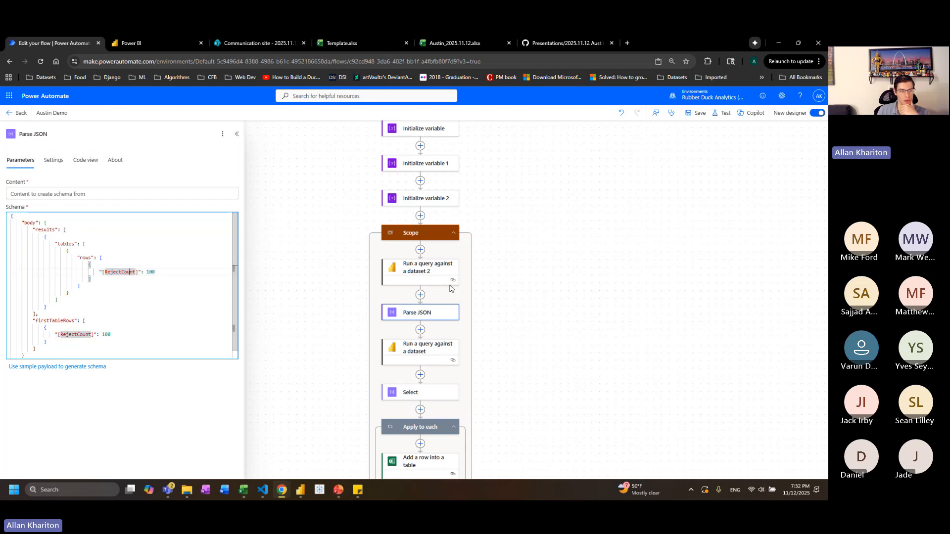
pyautogui.doubleClick(124, 272)
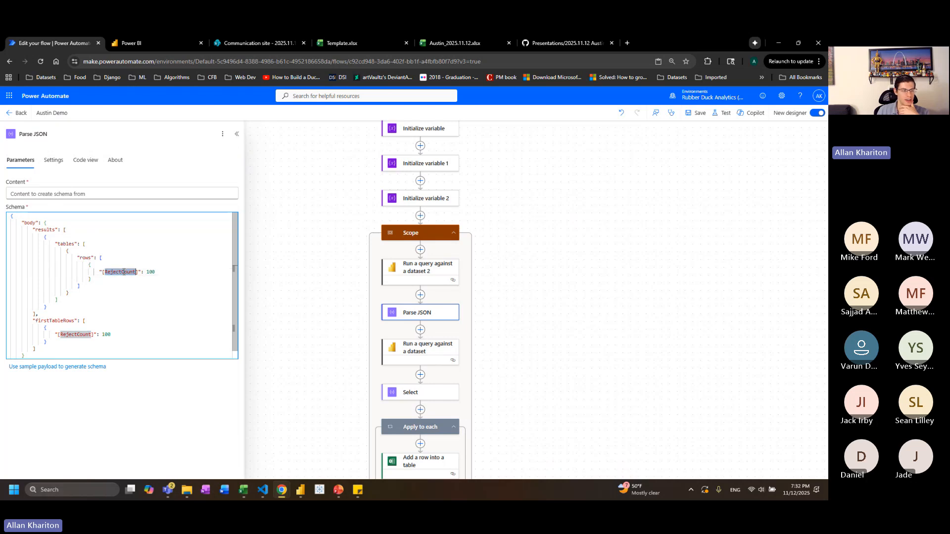
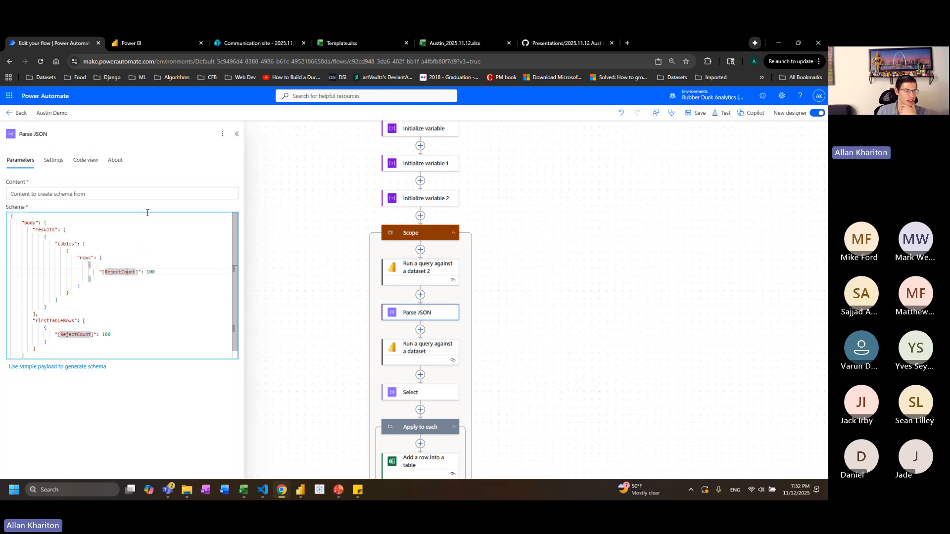
# Set the Parse JSON content to the Body output of Run a query against a dataset 2
pyautogui.click(166, 198)
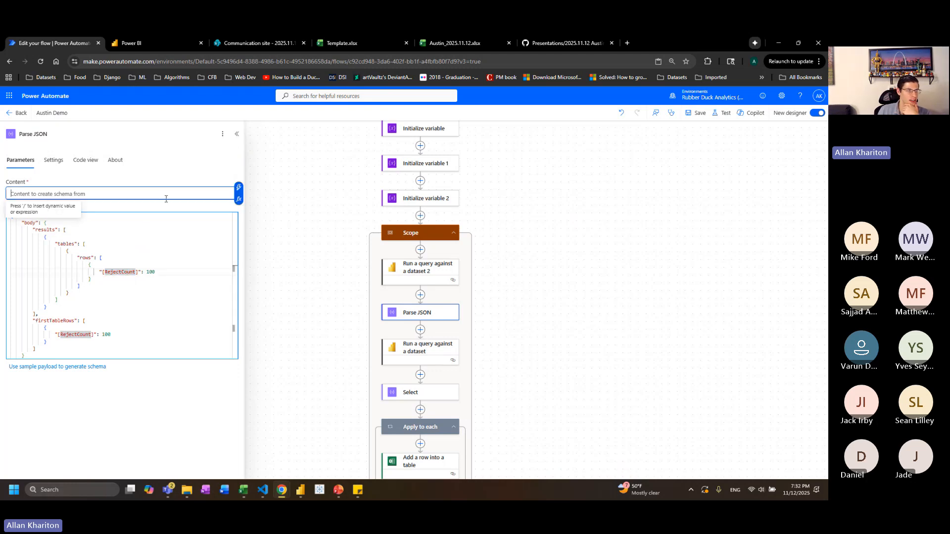
pyautogui.click(238, 187)
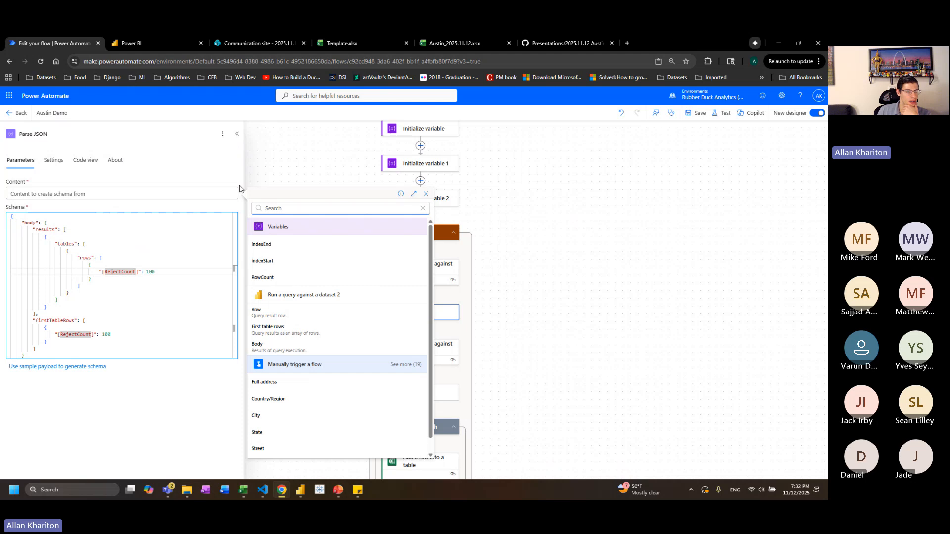
pyautogui.scroll(-1, 296, 351)
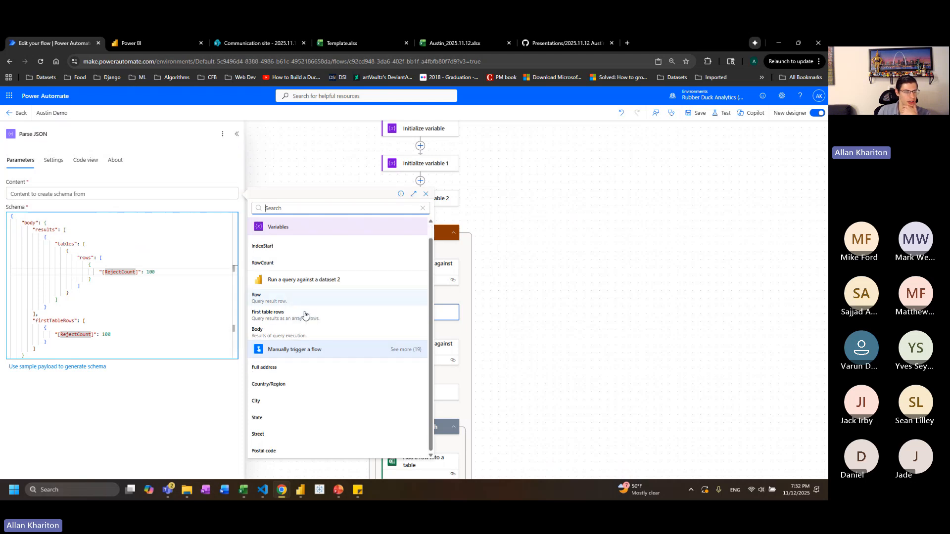
pyautogui.click(301, 337)
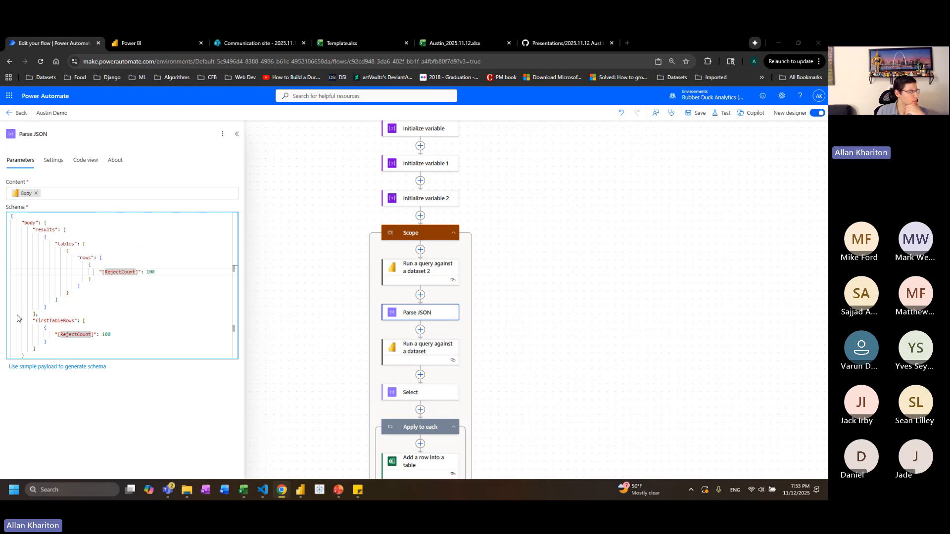
# Insert a Set variable action between Parse JSON and Run a query against a dataset, targeting the RowCount variable
pyautogui.click(420, 331)
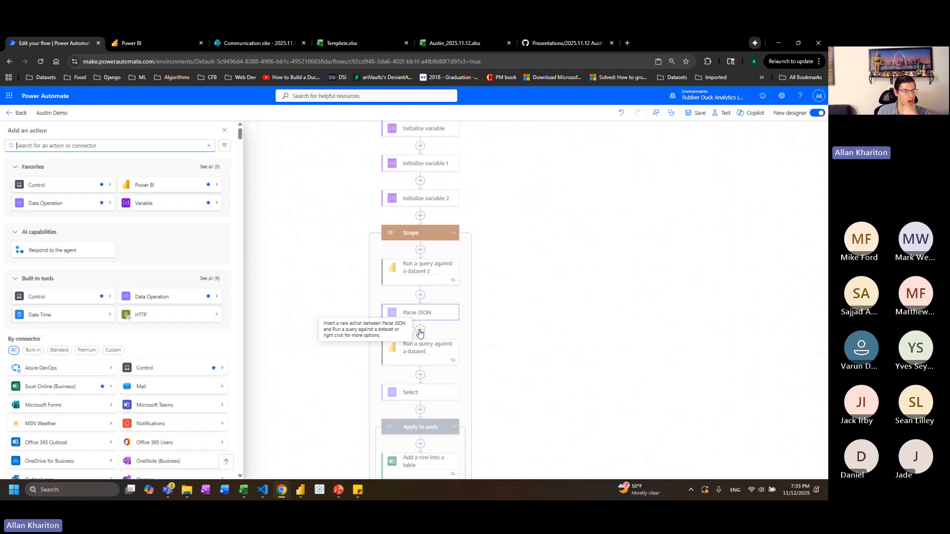
pyautogui.click(159, 204)
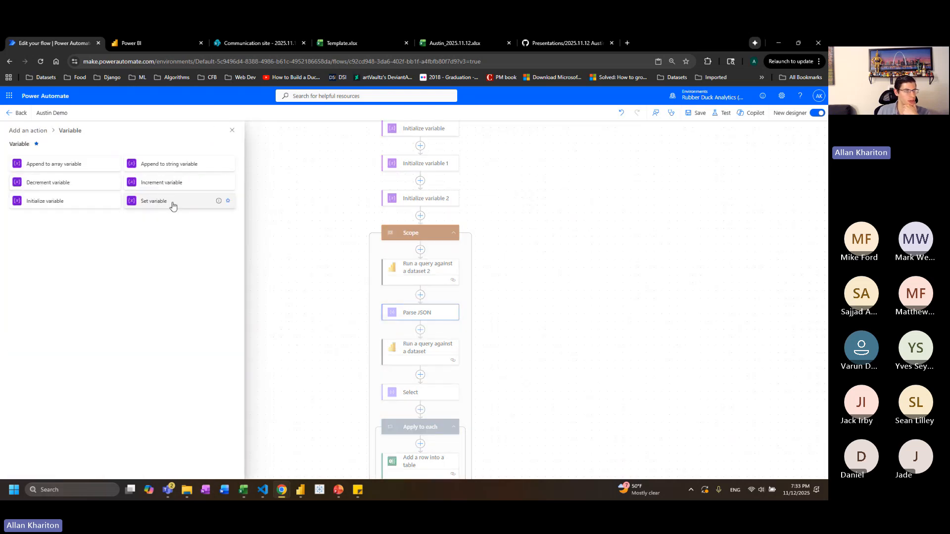
pyautogui.click(158, 203)
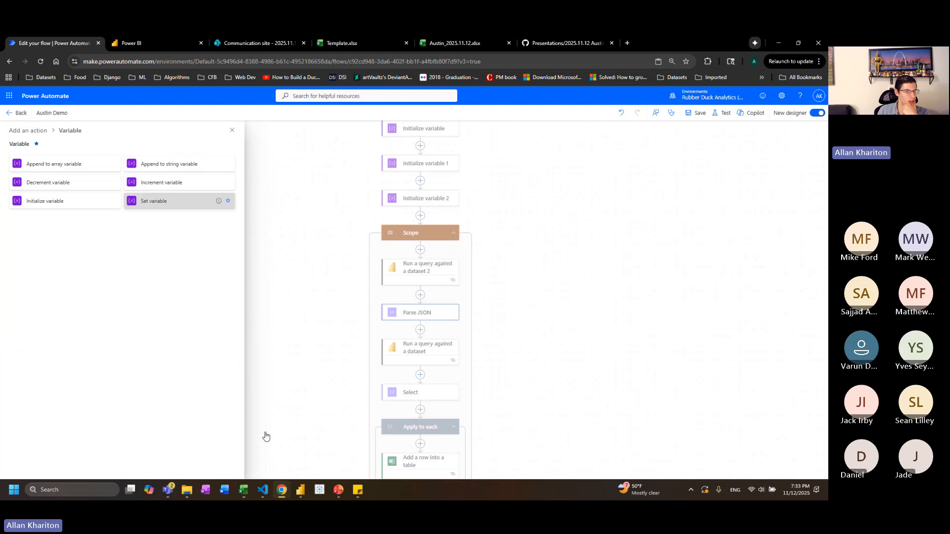
pyautogui.click(139, 198)
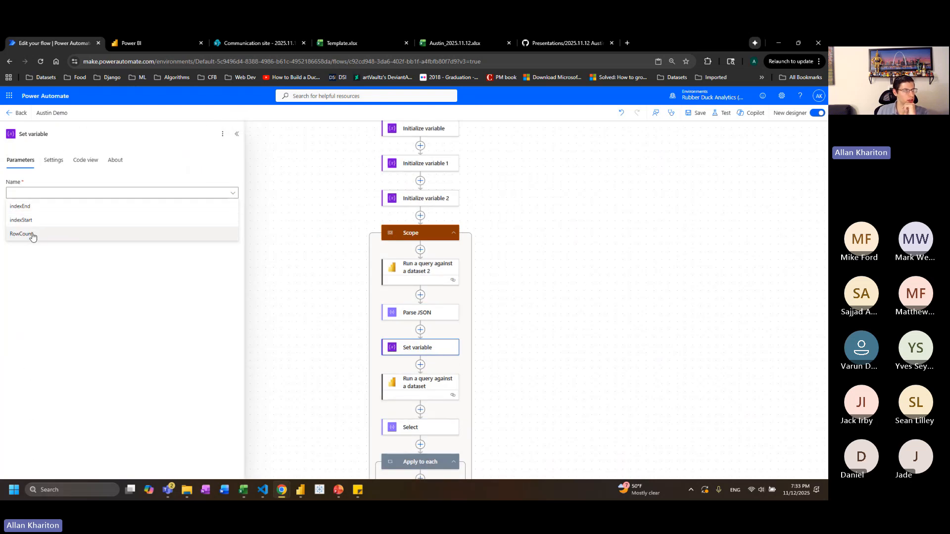
pyautogui.click(31, 234)
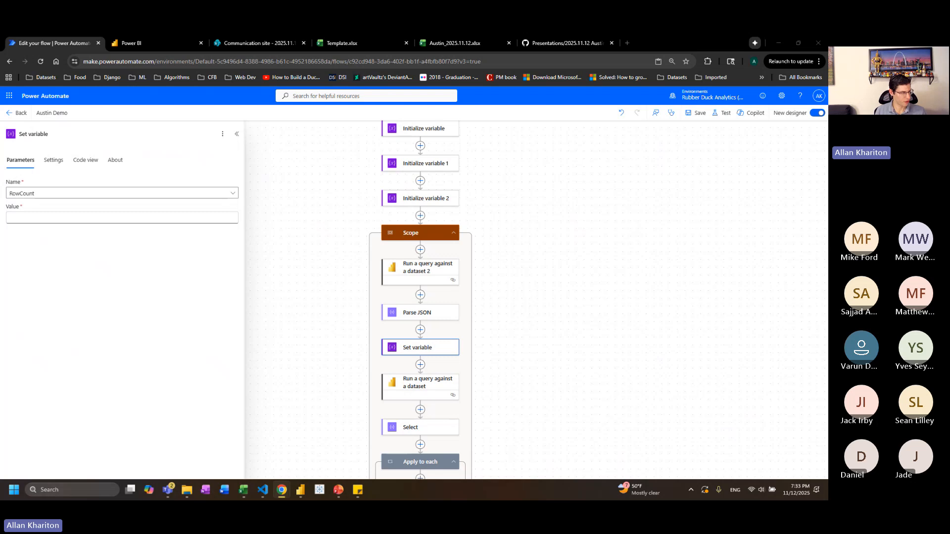
# Set the RowCount value to the expression int(first(split(last(split(string(body('Parse_JSON')),'"[RejectCount]":')),'}')))
pyautogui.click(108, 218)
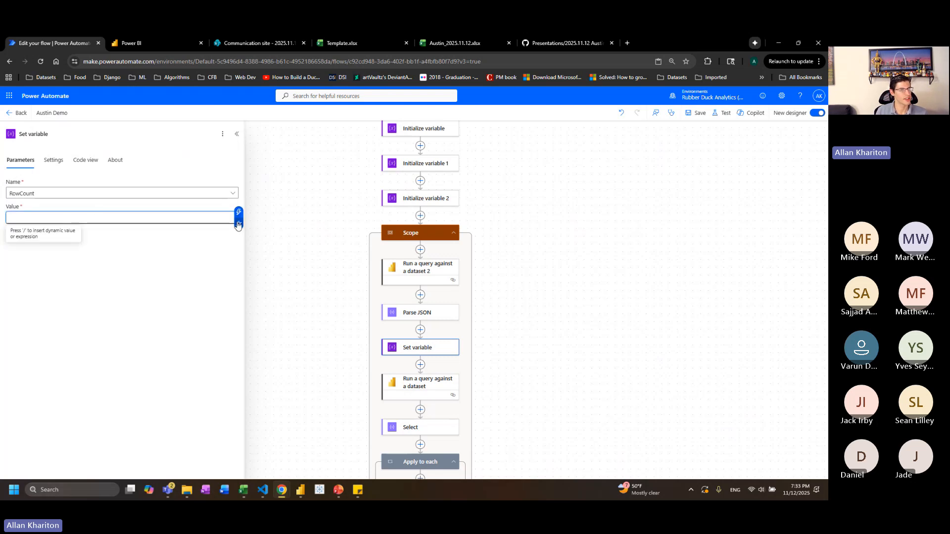
pyautogui.click(238, 226)
pyautogui.write('int(first(split(last(split(string(body(\'Parse_JSON\')),\'"[RejectCount]":\')),\'}\')))')
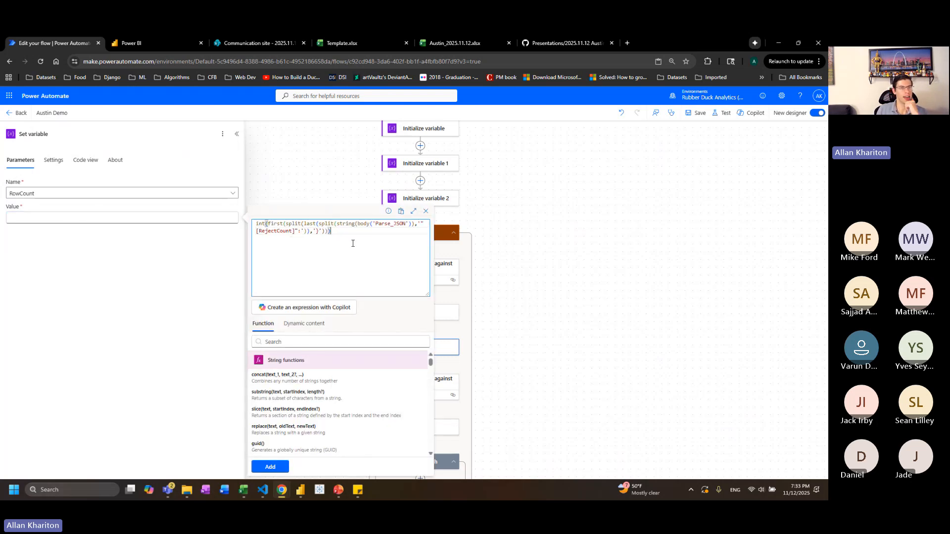
pyautogui.moveTo(352, 244); pyautogui.dragTo(241, 221)
pyautogui.click(374, 265)
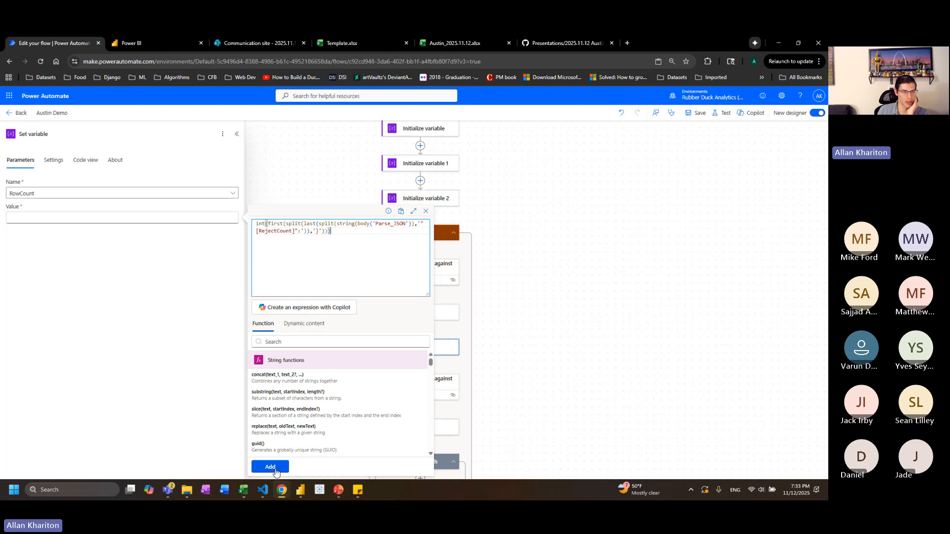
pyautogui.doubleClick(278, 231)
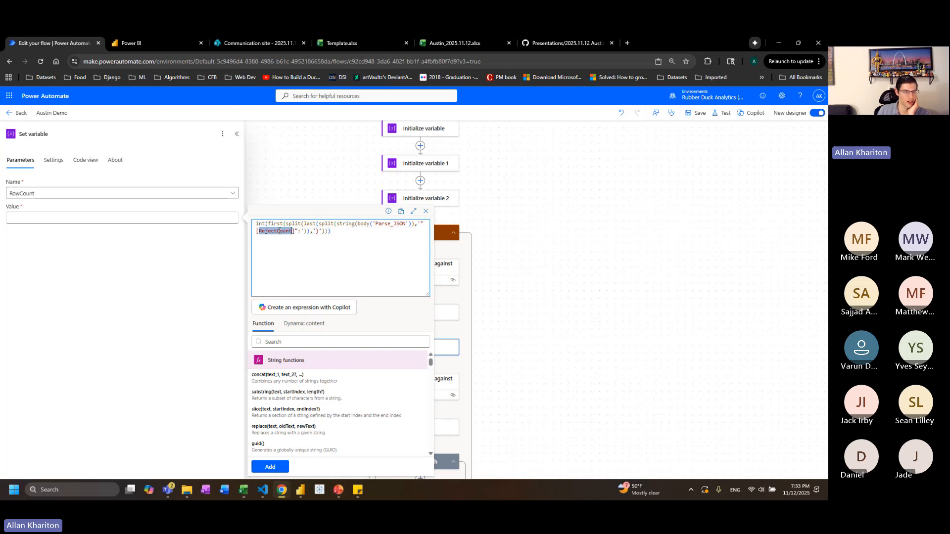
pyautogui.click(396, 223)
pyautogui.doubleClick(397, 223)
pyautogui.click(397, 224)
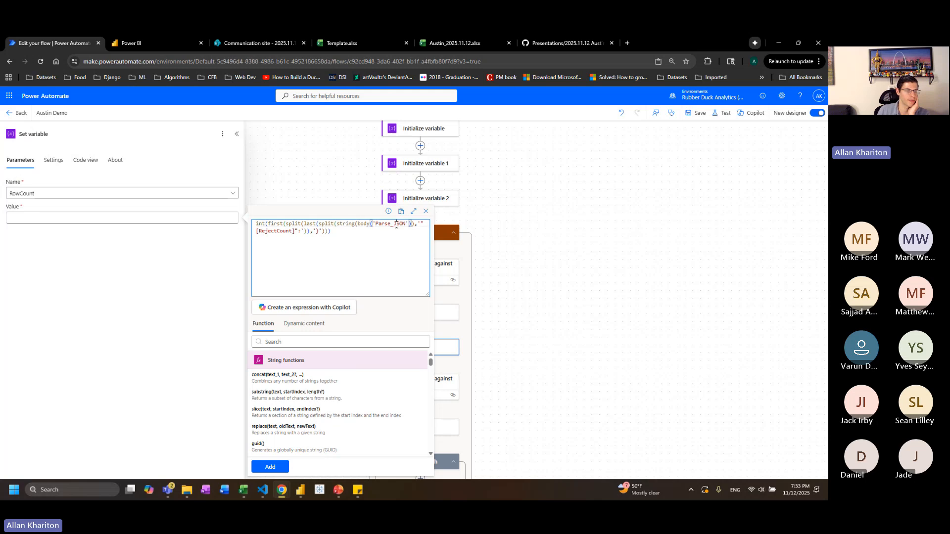
pyautogui.click(270, 467)
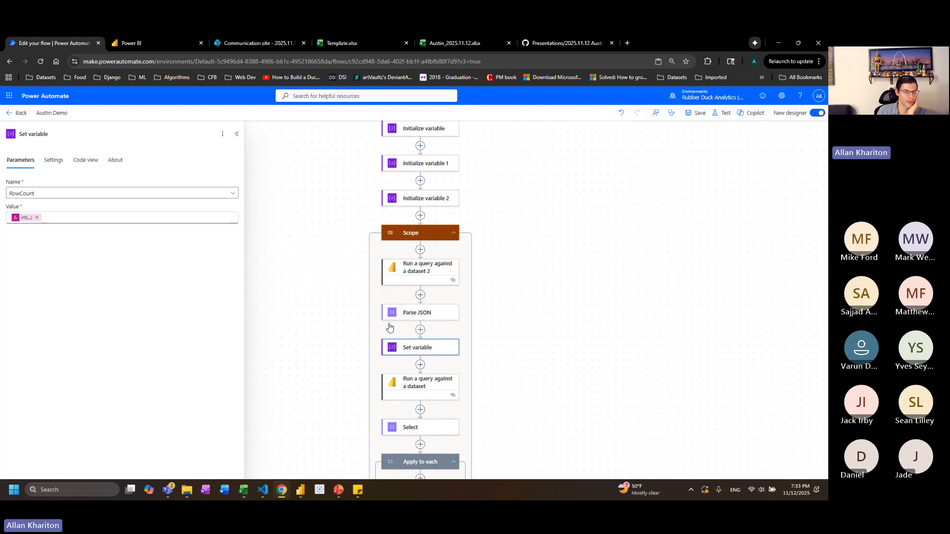
# Examine the text before and after the [RejectCount] value in the Parse JSON schema, and review the RowCount expression that splits it
pyautogui.click(421, 312)
pyautogui.scroll(-1, 118, 267)
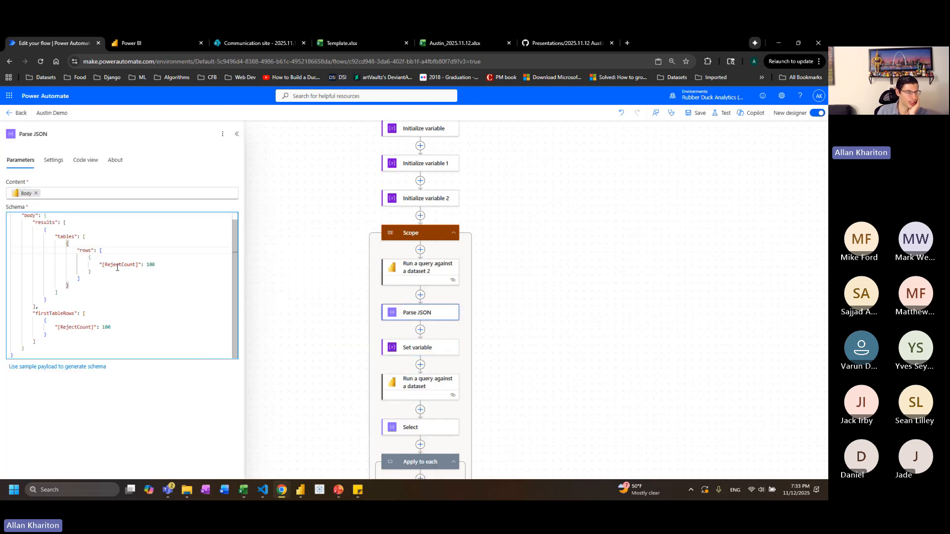
pyautogui.scroll(1, 130, 258)
pyautogui.scroll(-1, 95, 292)
pyautogui.moveTo(100, 265); pyautogui.dragTo(140, 268)
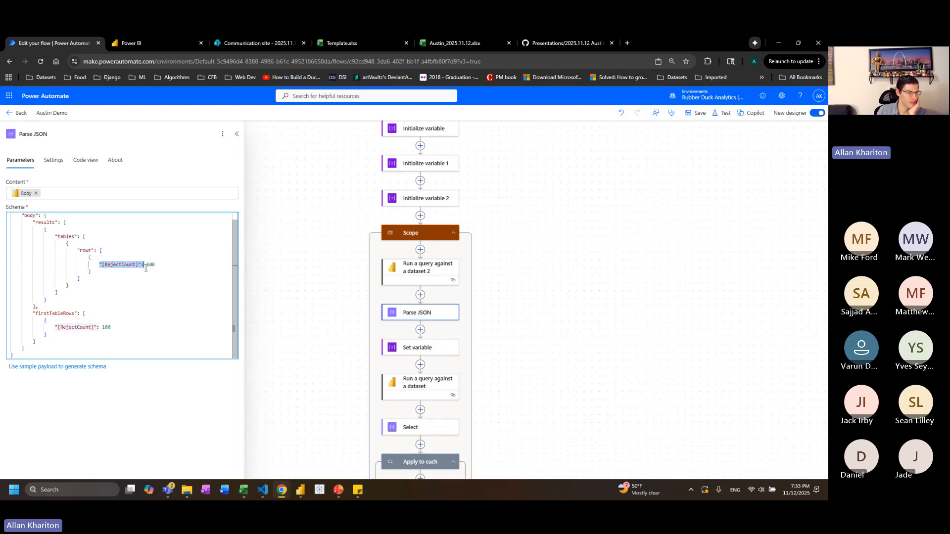
pyautogui.moveTo(145, 268); pyautogui.dragTo(6, 218)
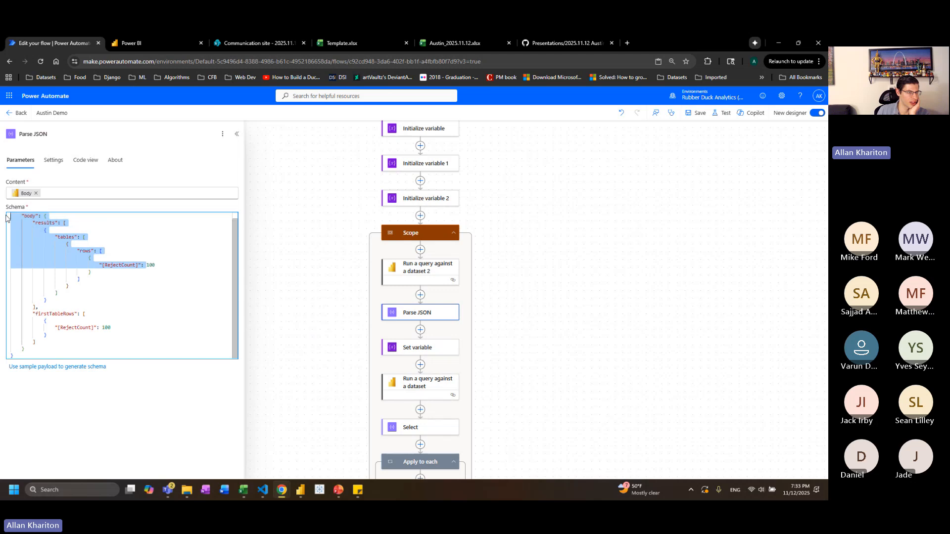
pyautogui.click(153, 291)
pyautogui.moveTo(147, 265); pyautogui.dragTo(172, 402)
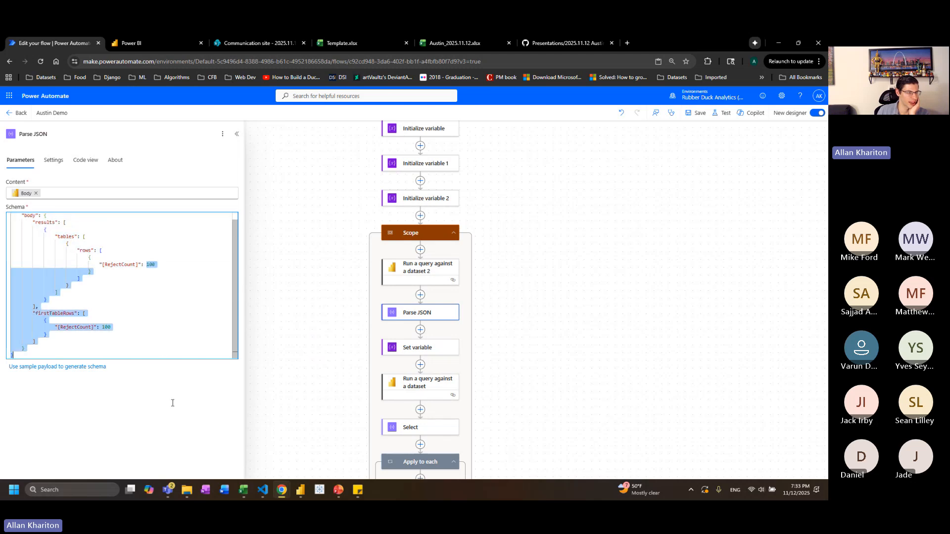
pyautogui.click(149, 294)
pyautogui.moveTo(146, 264); pyautogui.dragTo(177, 391)
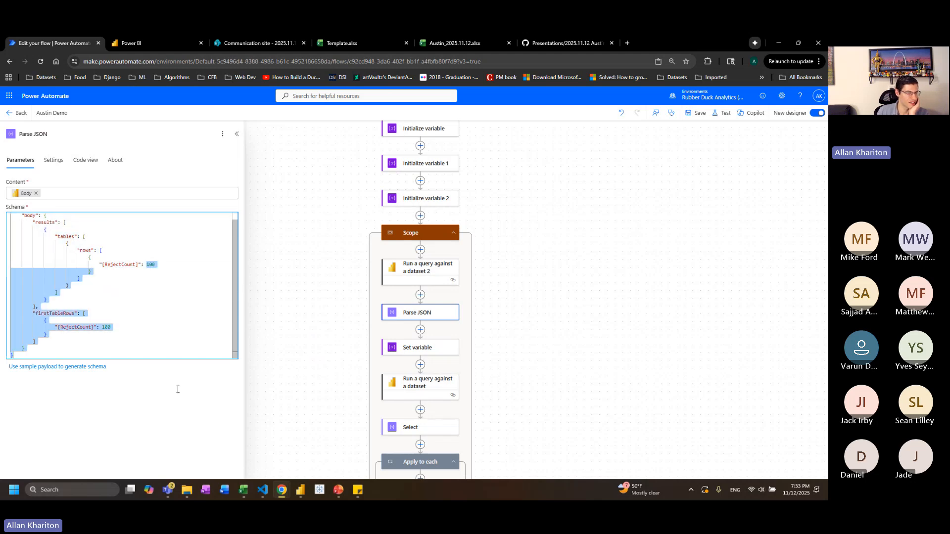
pyautogui.click(153, 267)
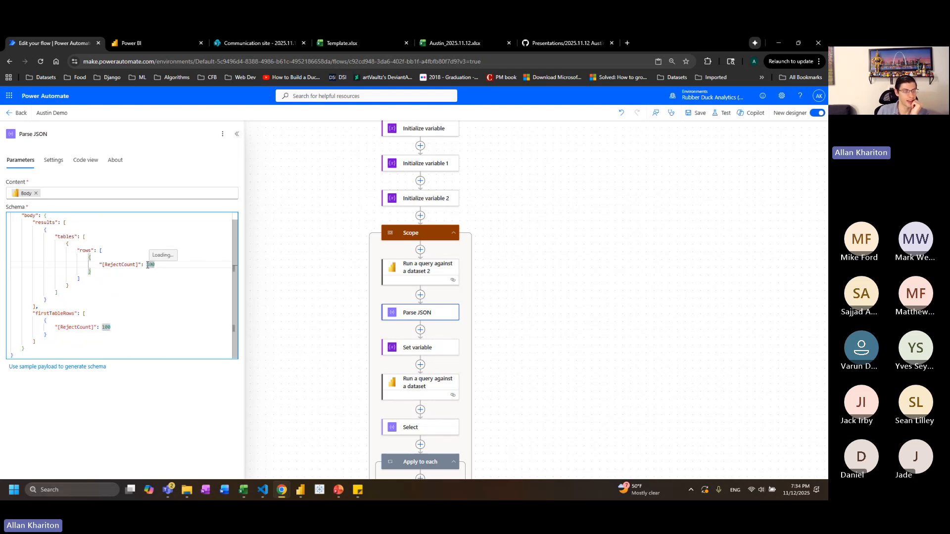
pyautogui.click(91, 272)
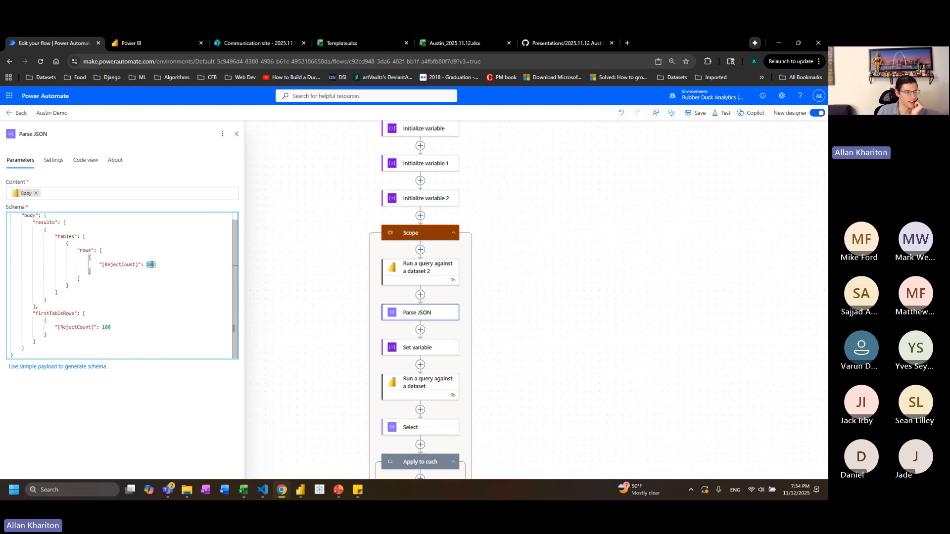
pyautogui.click(75, 286)
pyautogui.moveTo(78, 280); pyautogui.dragTo(120, 412)
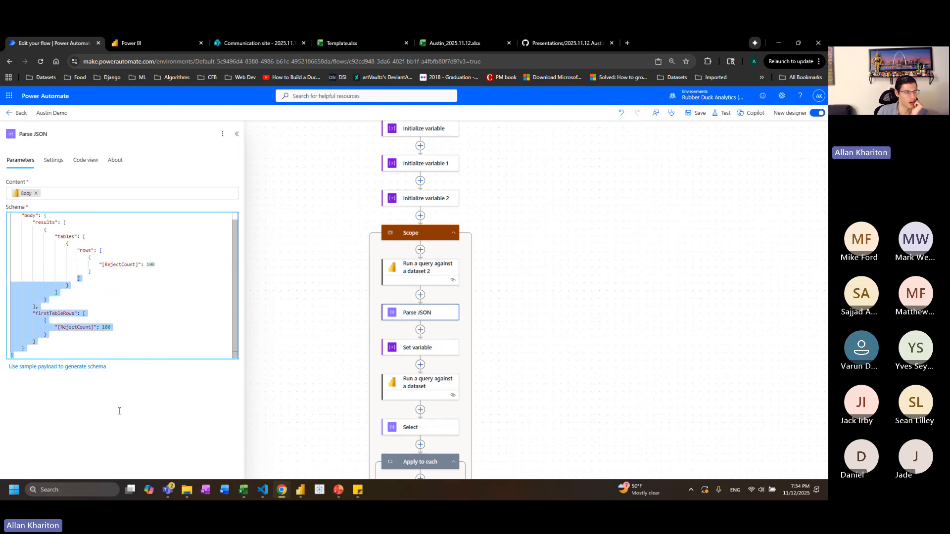
pyautogui.click(103, 305)
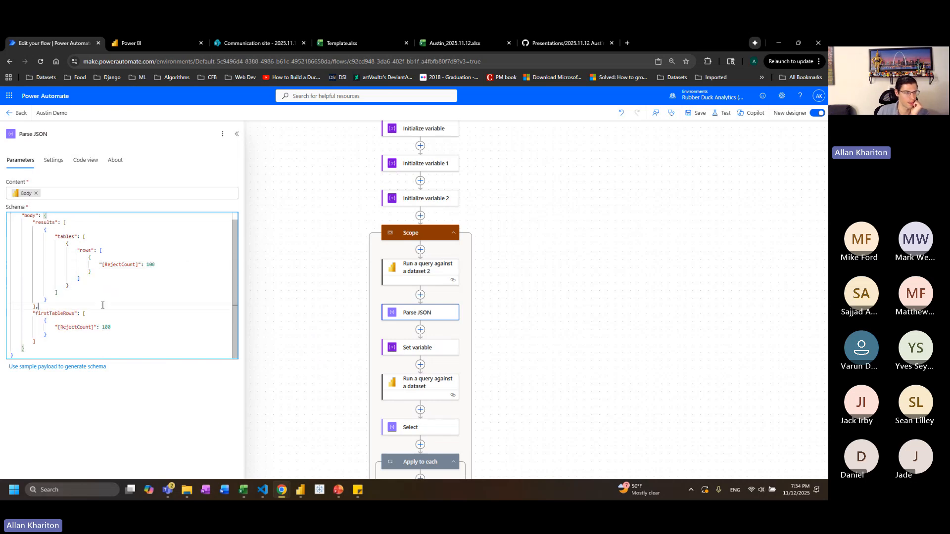
pyautogui.doubleClick(149, 264)
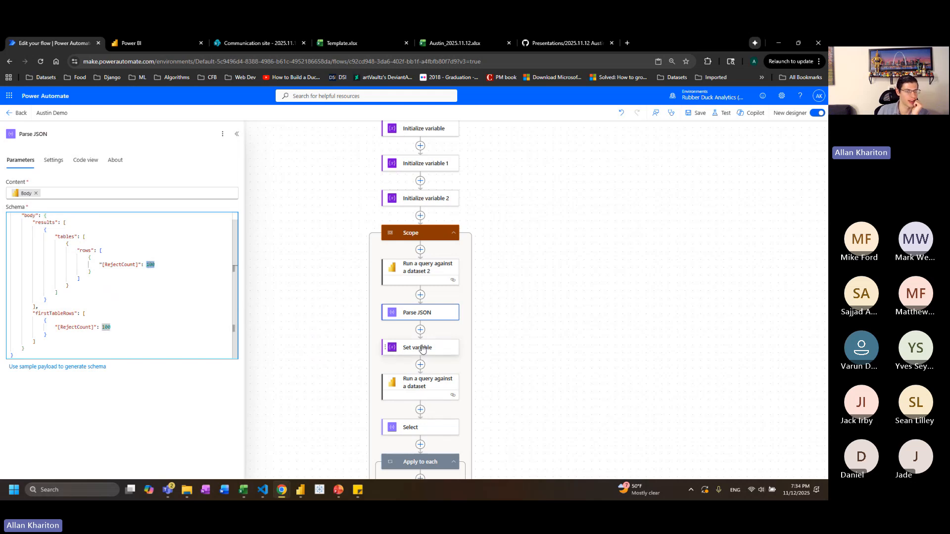
pyautogui.click(417, 347)
pyautogui.click(27, 218)
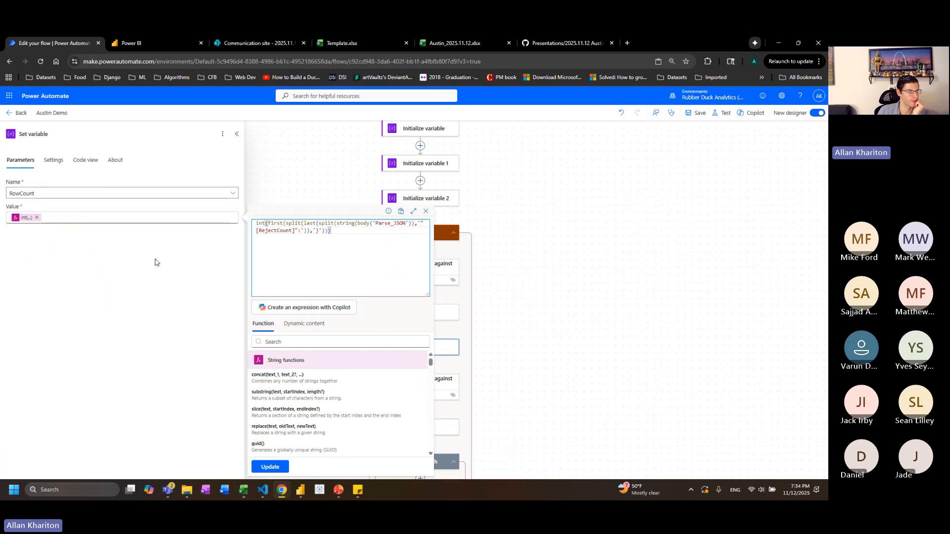
pyautogui.press('Escape')
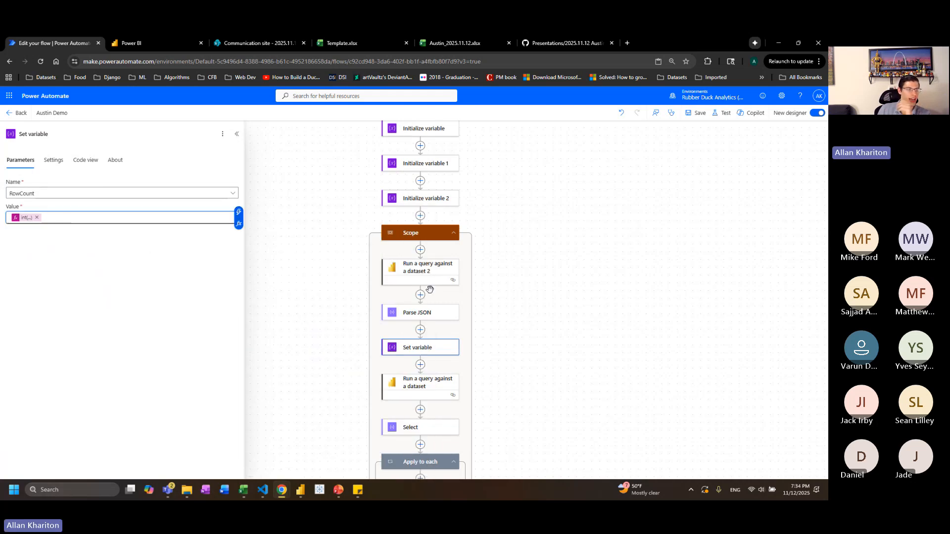
# Insert a Condition control between Set variable and Run a query against a dataset
pyautogui.scroll(-2, 433, 306)
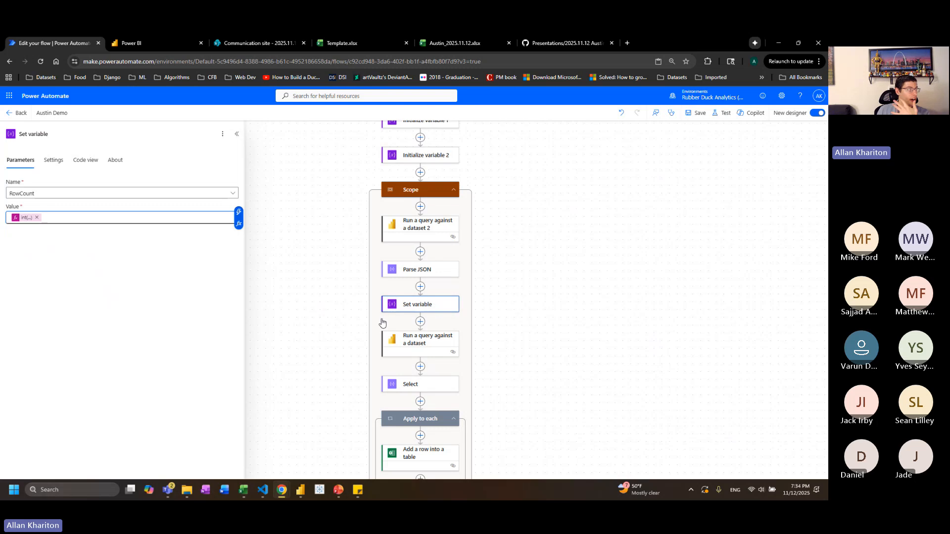
pyautogui.scroll(-2, 473, 300)
pyautogui.click(420, 257)
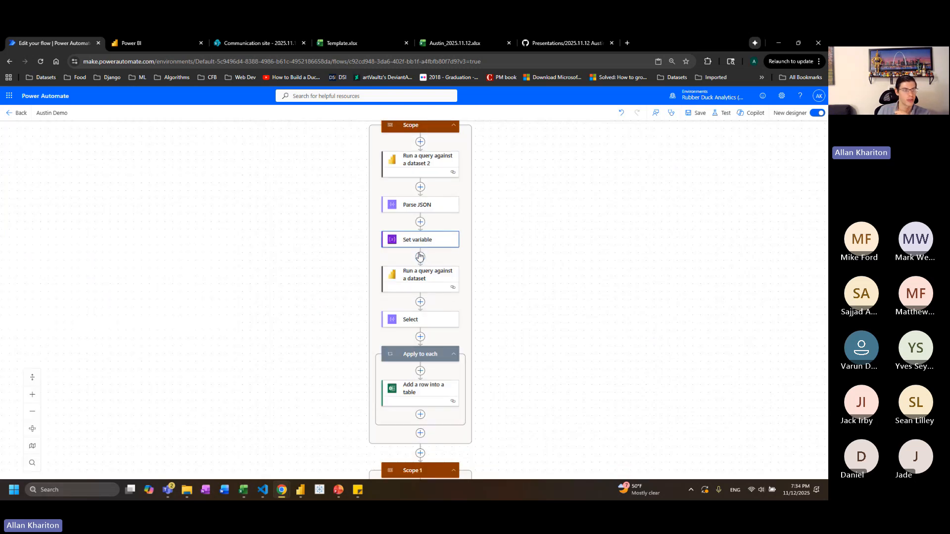
pyautogui.click(62, 184)
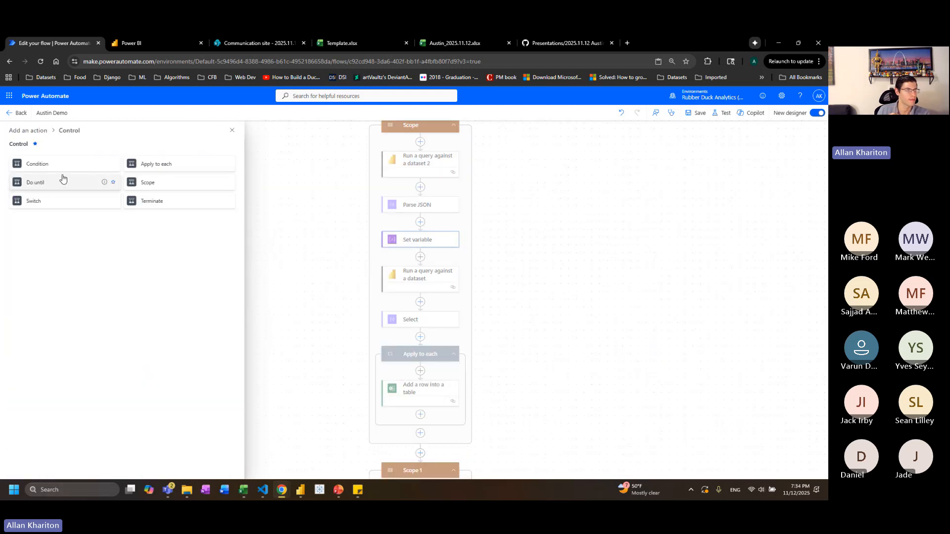
pyautogui.click(27, 130)
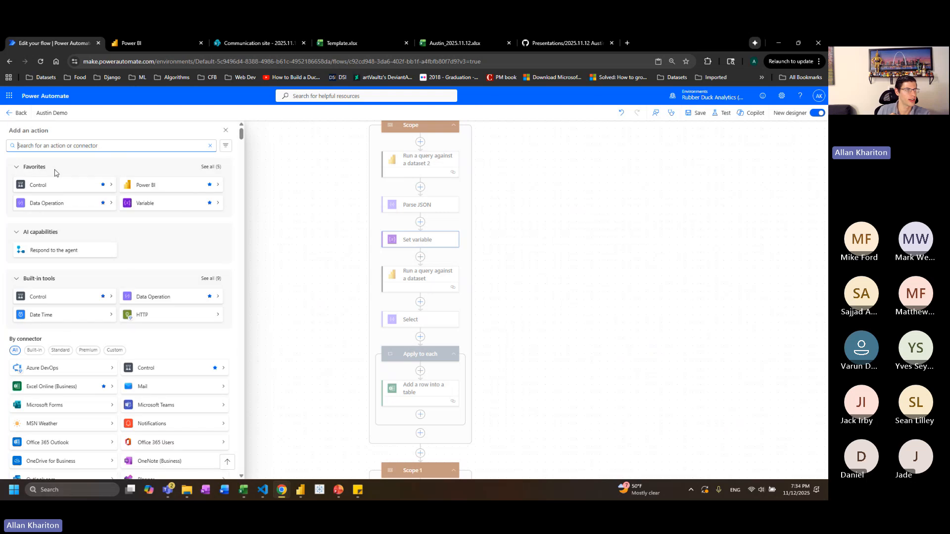
pyautogui.click(43, 186)
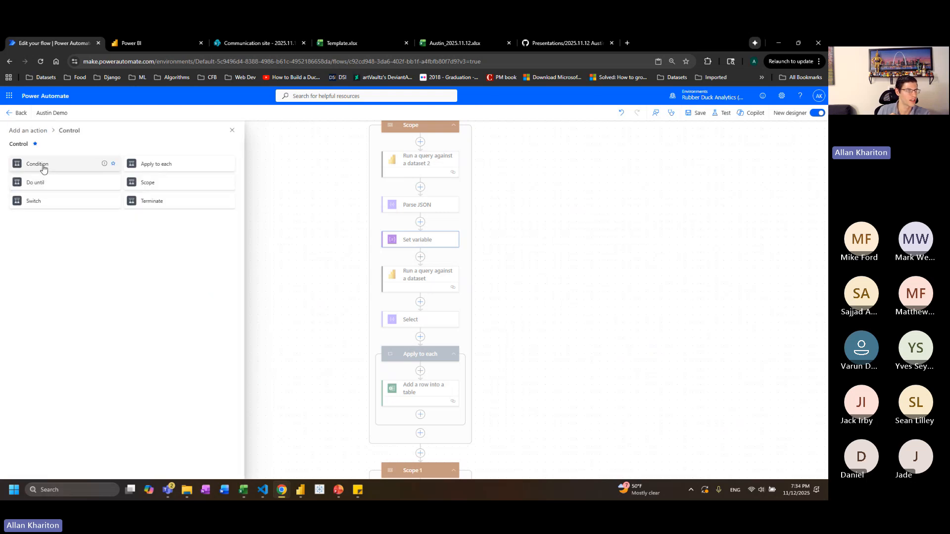
pyautogui.click(43, 168)
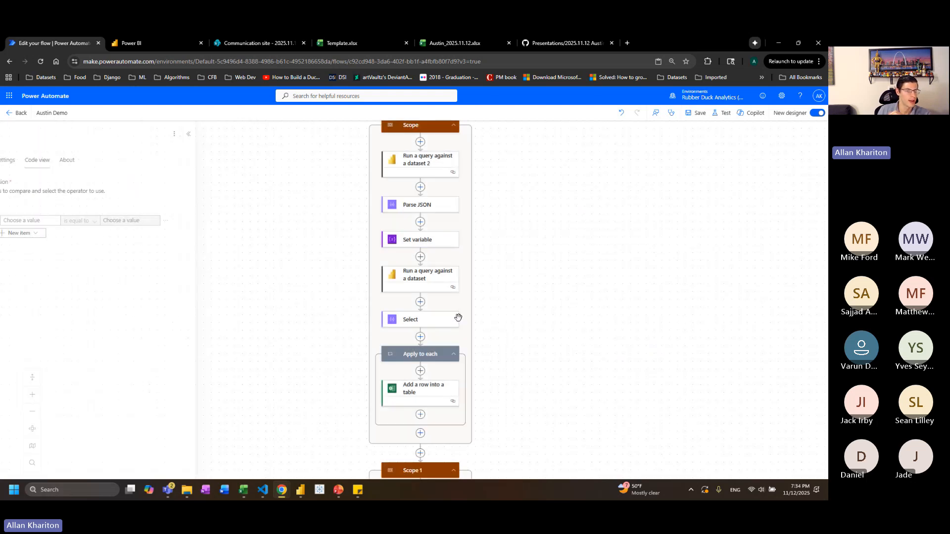
# Define the condition expression as RowCount is greater than 0
pyautogui.click(81, 218)
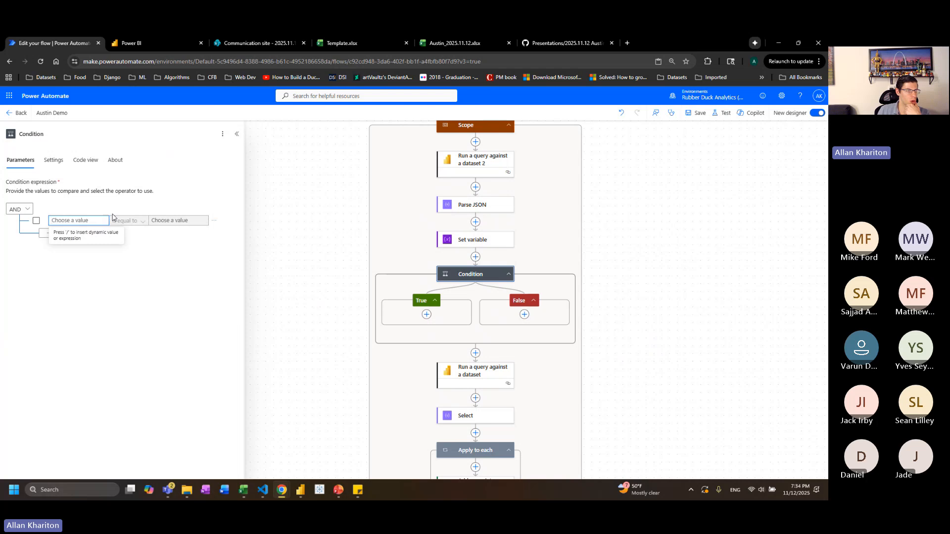
pyautogui.click(114, 218)
pyautogui.click(151, 296)
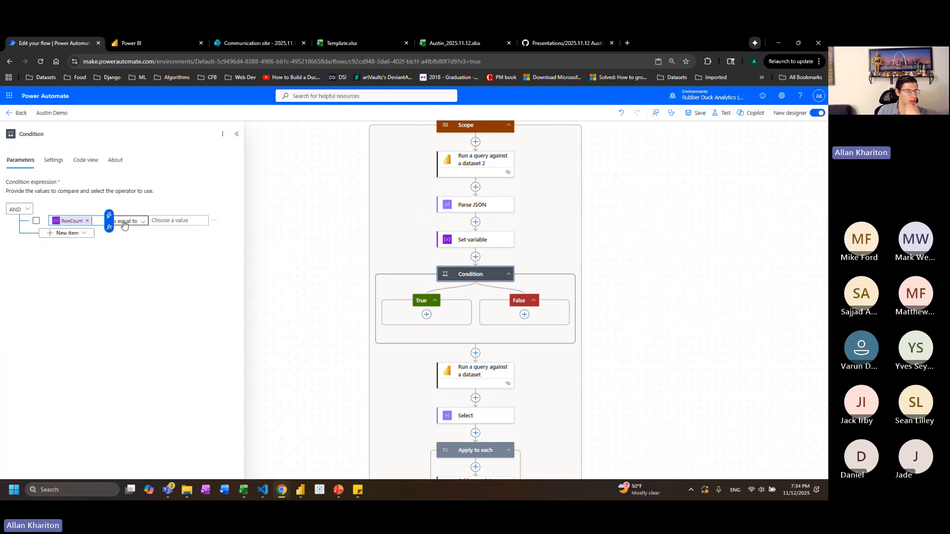
pyautogui.click(137, 222)
pyautogui.click(133, 287)
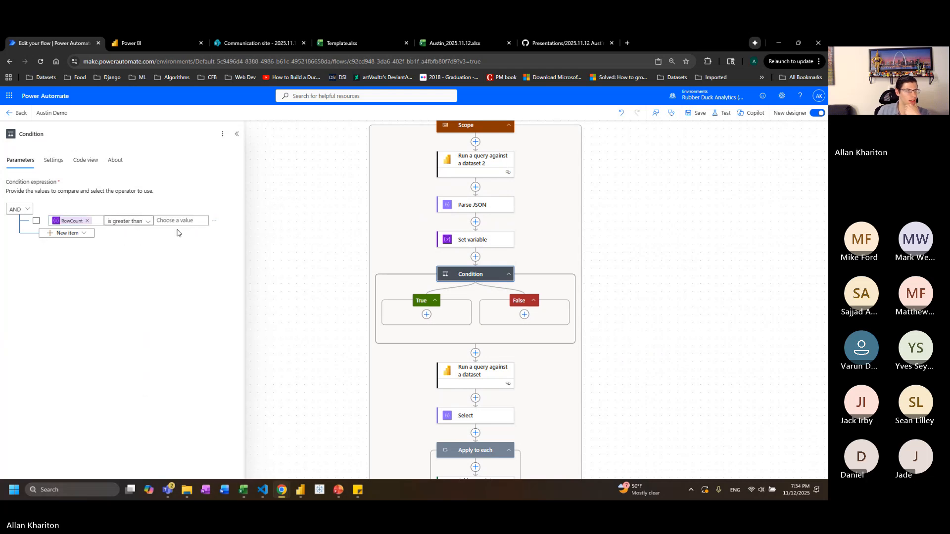
pyautogui.click(177, 220)
pyautogui.write('0')
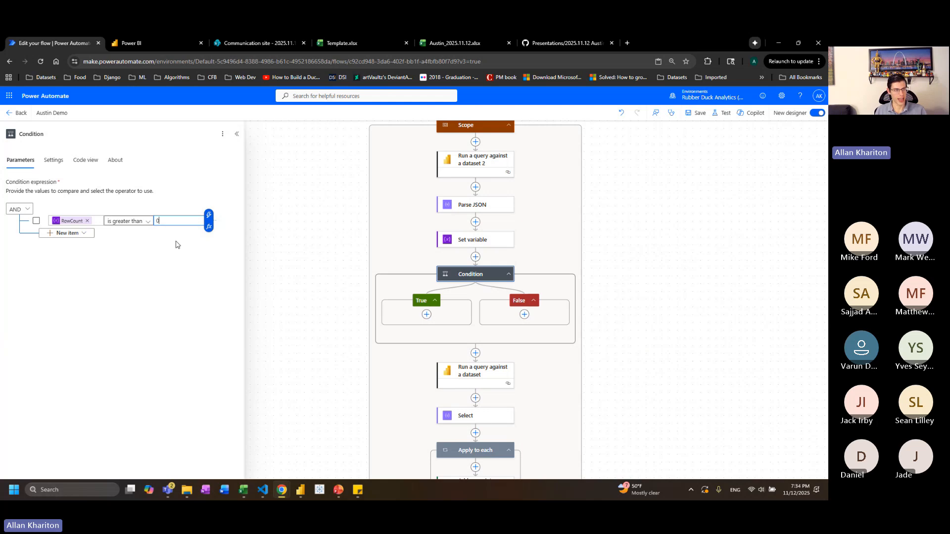
# Move the Run a query against a dataset and Select actions, in that order, into the condition's True branch
pyautogui.scroll(-1, 532, 285)
pyautogui.scroll(-3, 532, 285)
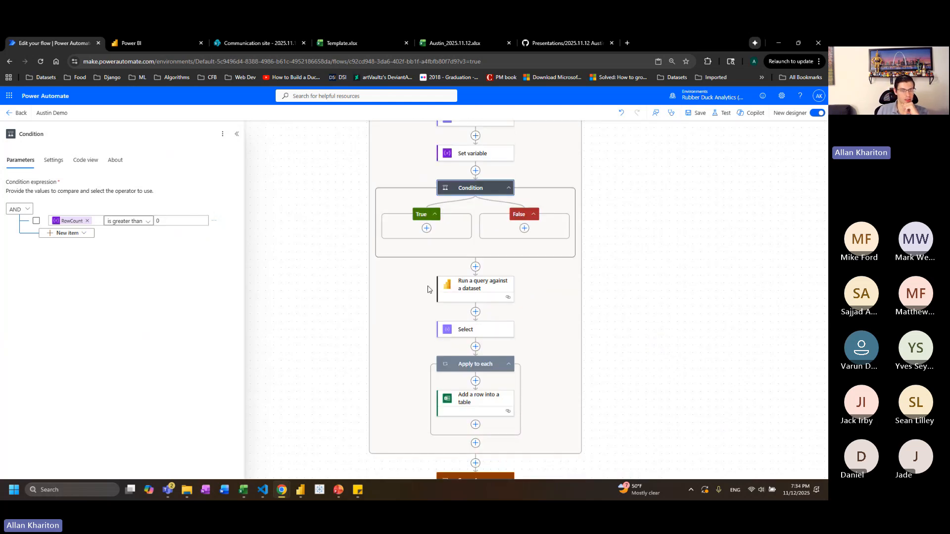
pyautogui.moveTo(463, 292); pyautogui.dragTo(427, 228)
pyautogui.moveTo(483, 333); pyautogui.dragTo(426, 275)
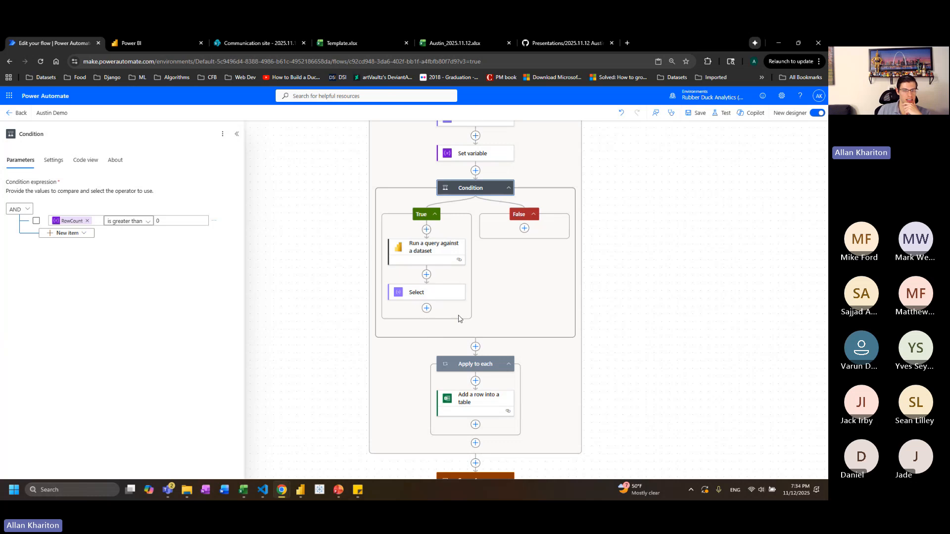
# Move the Apply to each loop into the Condition's True branch, directly after the Select action
pyautogui.moveTo(472, 364); pyautogui.dragTo(426, 308)
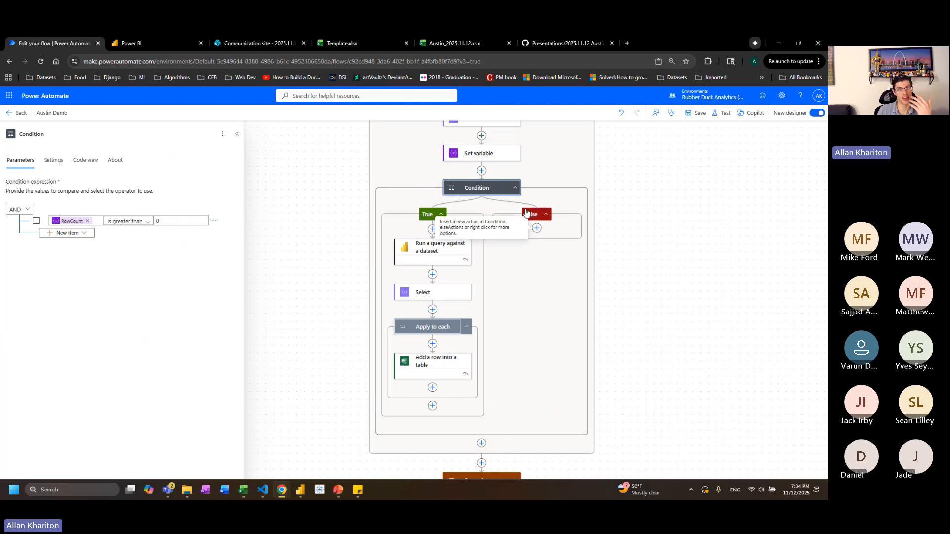
pyautogui.scroll(-3, 539, 317)
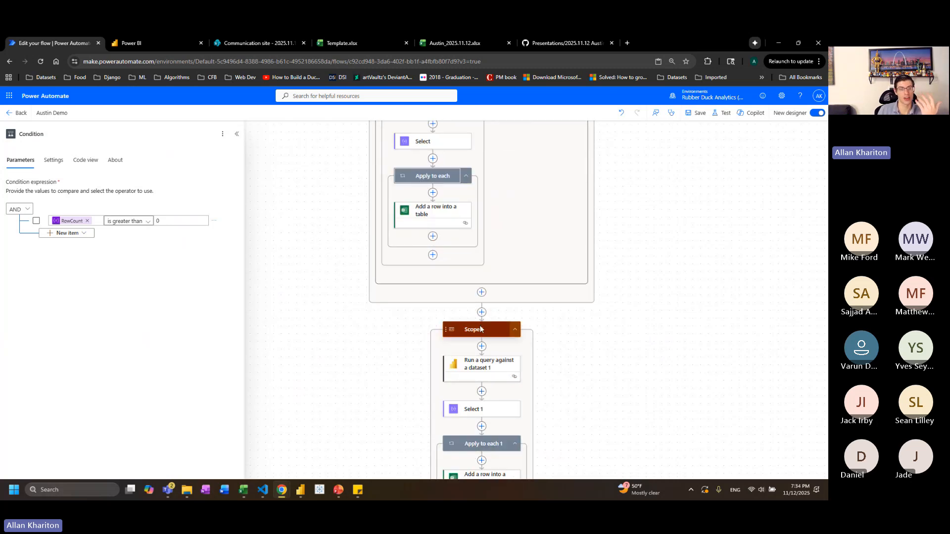
pyautogui.scroll(3, 569, 360)
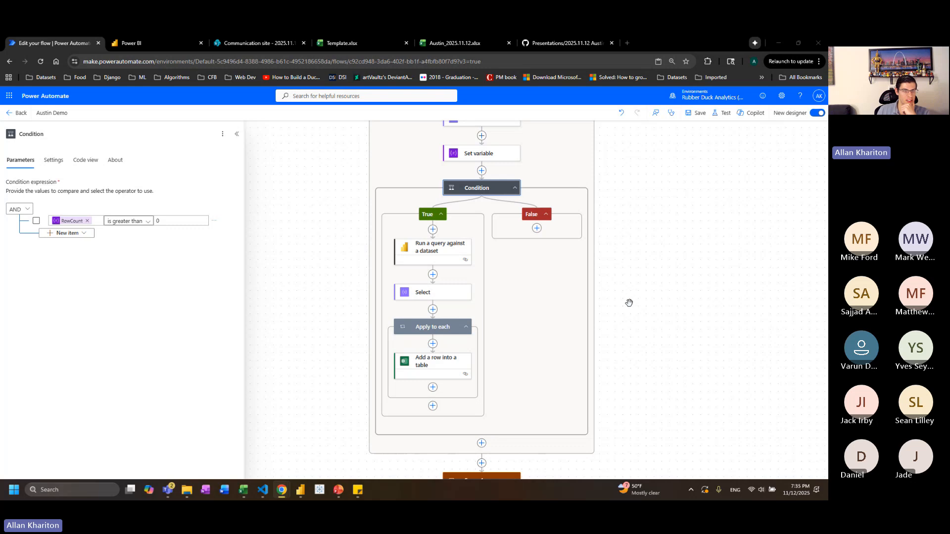
# Insert a Do until control at the start of the True branch, before Run a query against a dataset
pyautogui.click(433, 231)
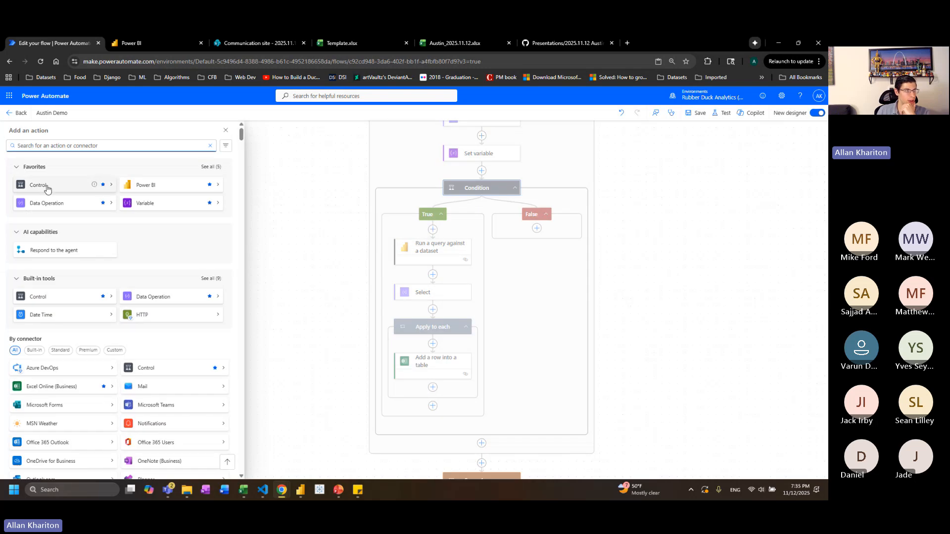
pyautogui.click(47, 189)
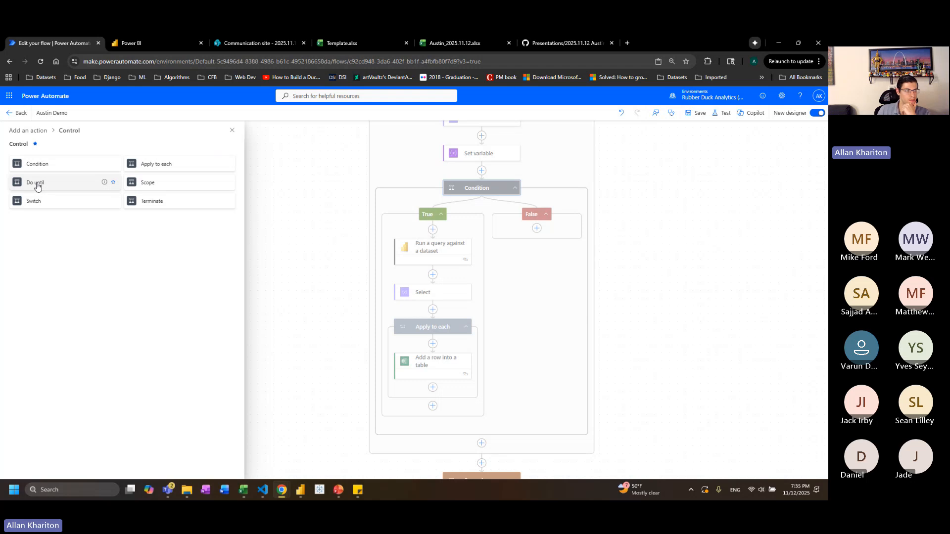
pyautogui.click(37, 184)
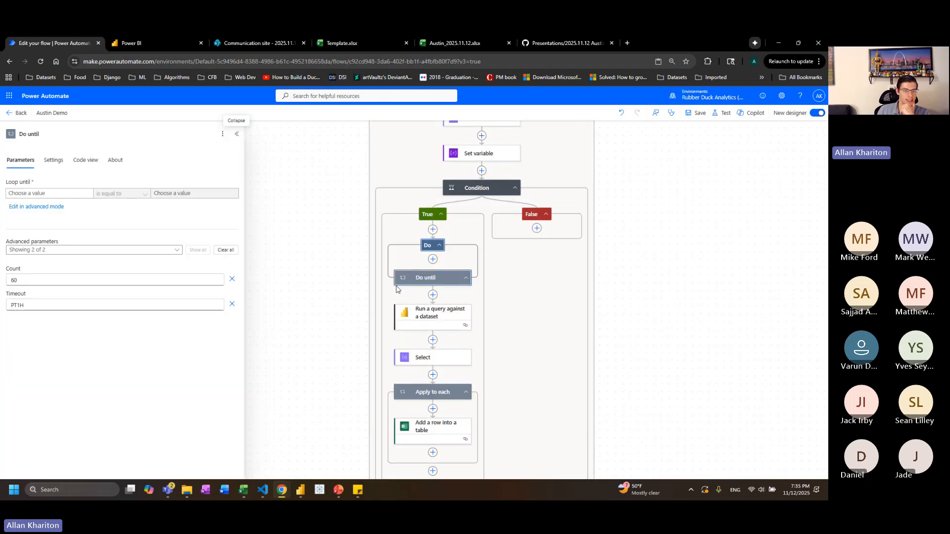
# Move Run a query against a dataset, Select and Apply to each, in that order, inside the Do until loop
pyautogui.moveTo(426, 319); pyautogui.dragTo(431, 265)
pyautogui.moveTo(425, 357); pyautogui.dragTo(438, 316)
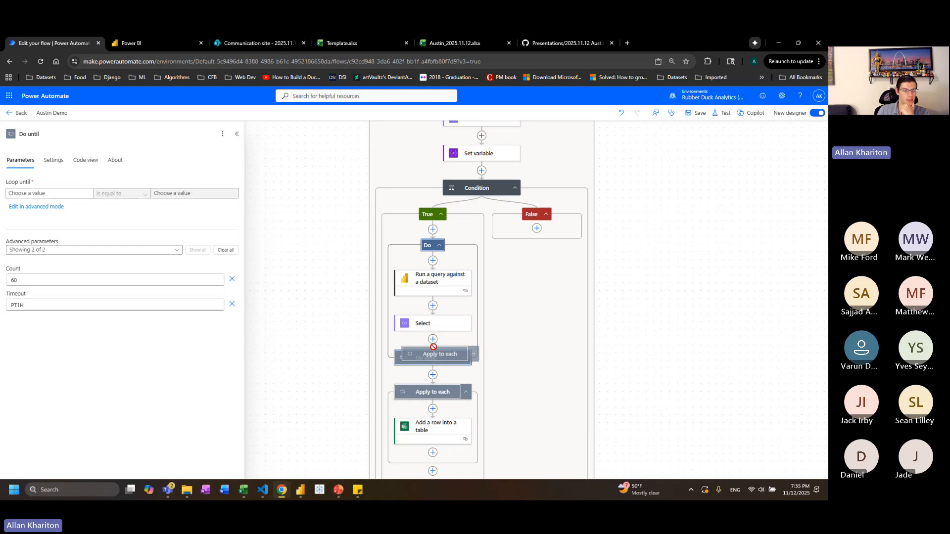
pyautogui.moveTo(432, 392); pyautogui.dragTo(433, 341)
pyautogui.scroll(-3, 447, 406)
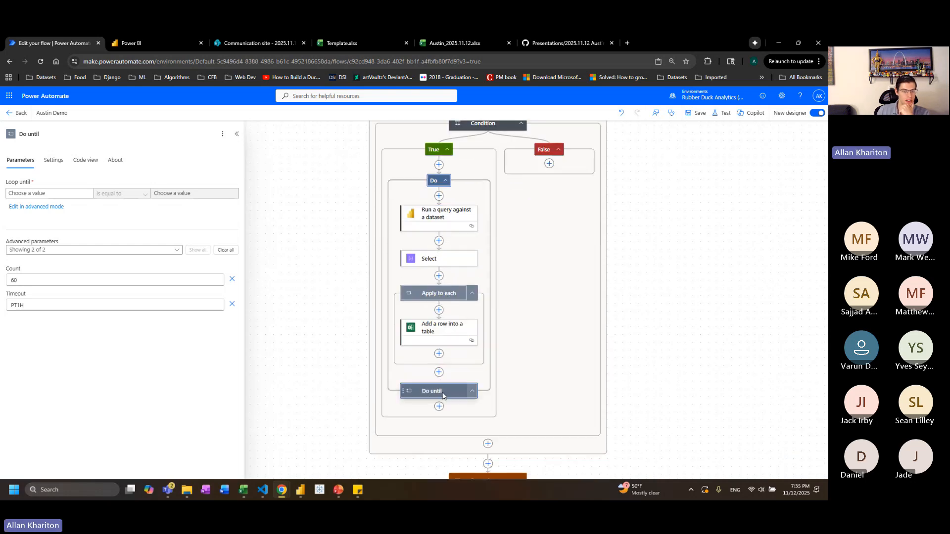
# Set the Do until loop's exit condition to indexStart is greater or equal to RowCount
pyautogui.click(36, 193)
pyautogui.click(92, 193)
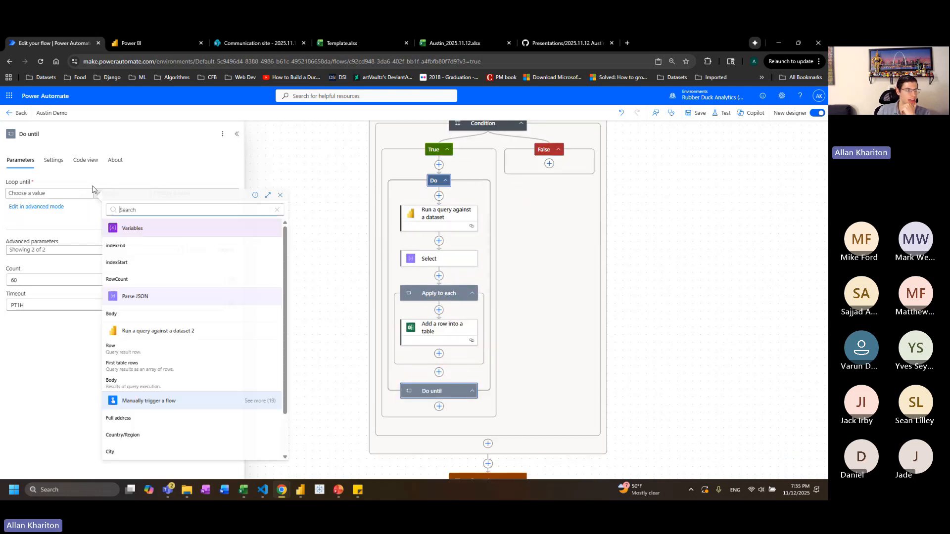
pyautogui.click(117, 263)
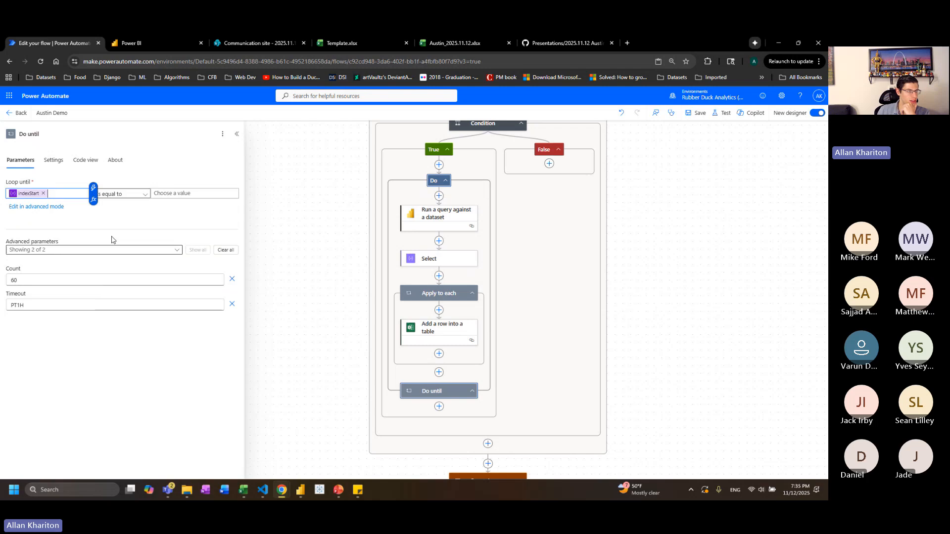
pyautogui.click(106, 194)
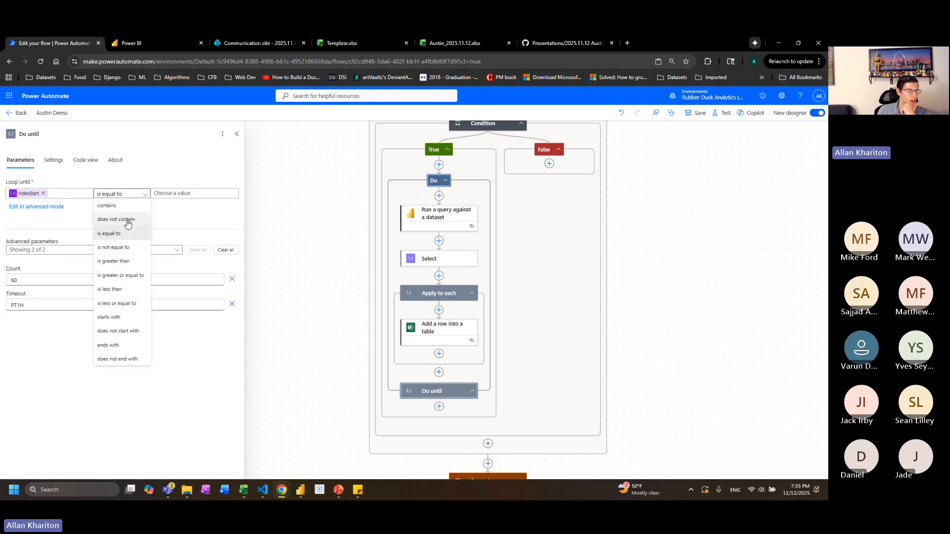
pyautogui.click(127, 274)
pyautogui.click(178, 192)
pyautogui.click(239, 190)
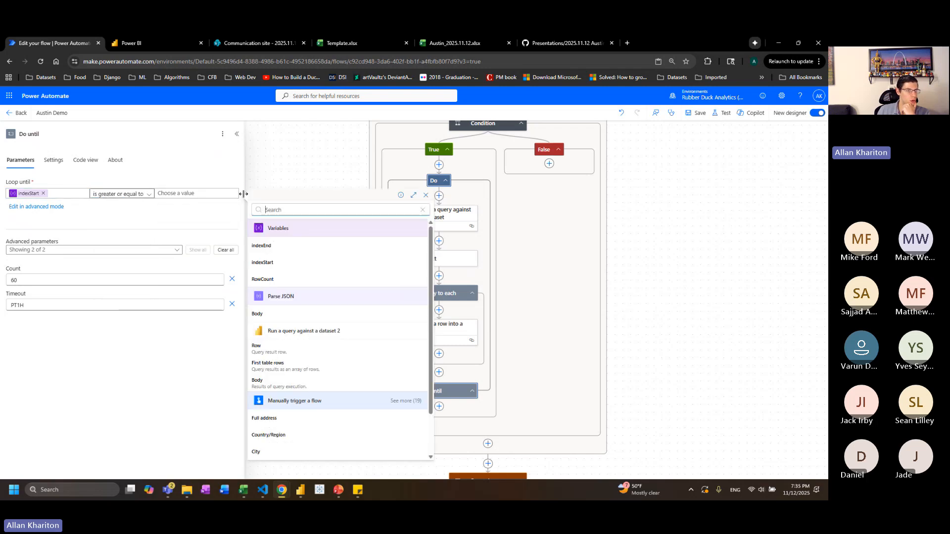
pyautogui.click(269, 272)
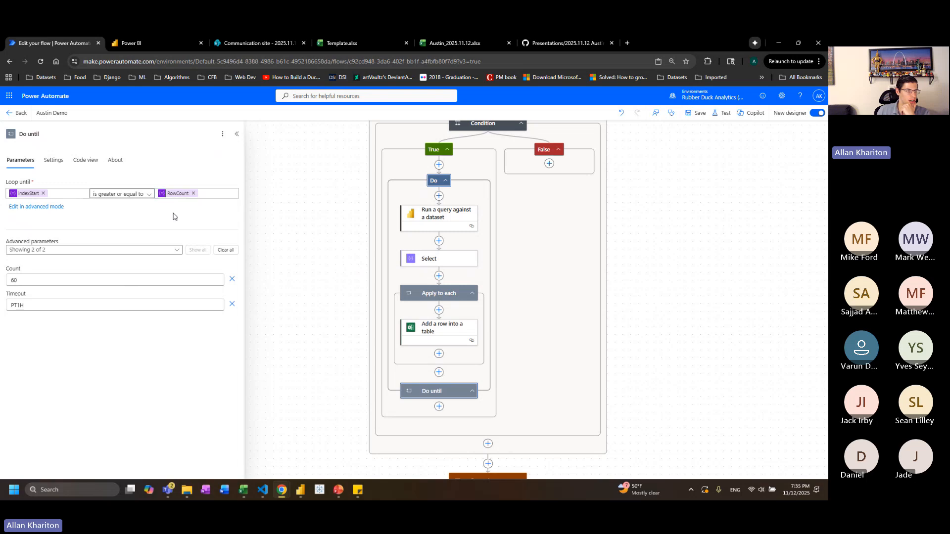
pyautogui.click(77, 192)
pyautogui.click(200, 194)
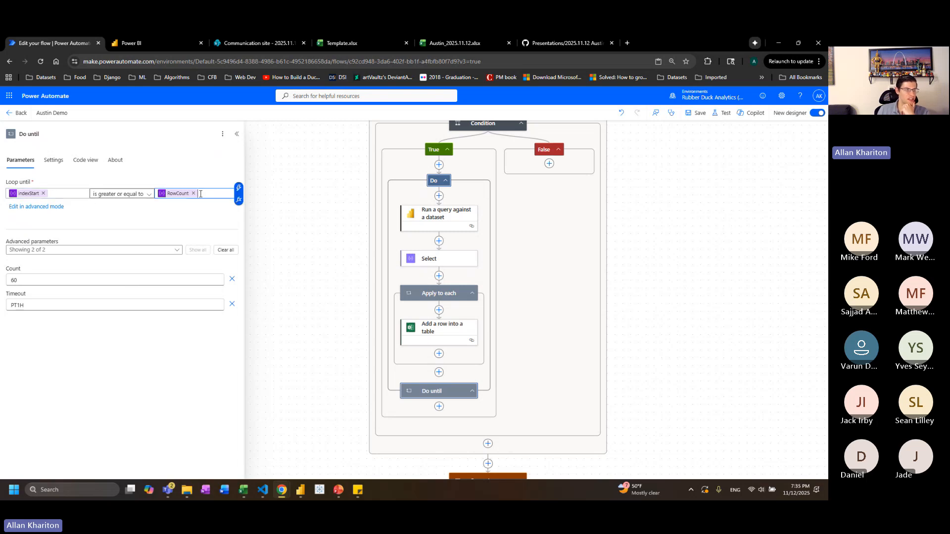
pyautogui.write('00')
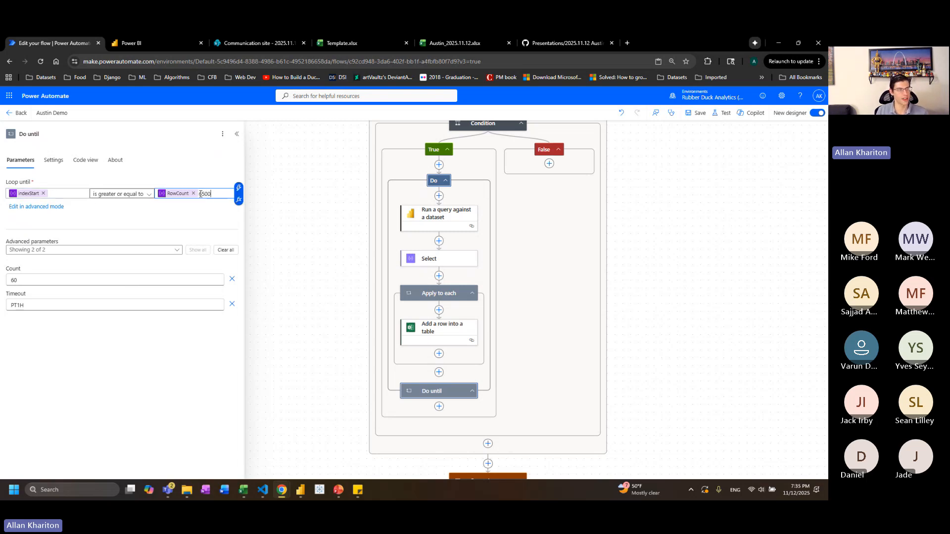
pyautogui.click(69, 195)
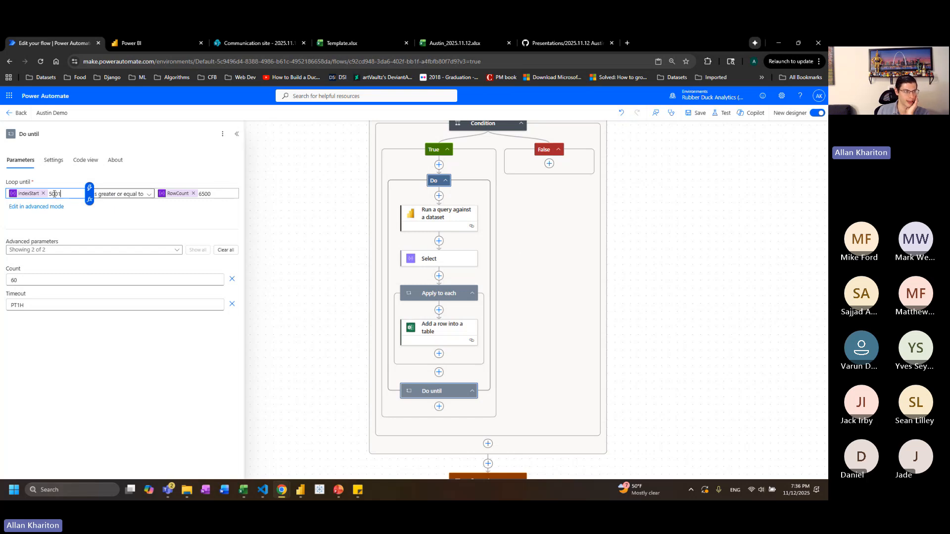
pyautogui.moveTo(49, 194); pyautogui.dragTo(63, 194)
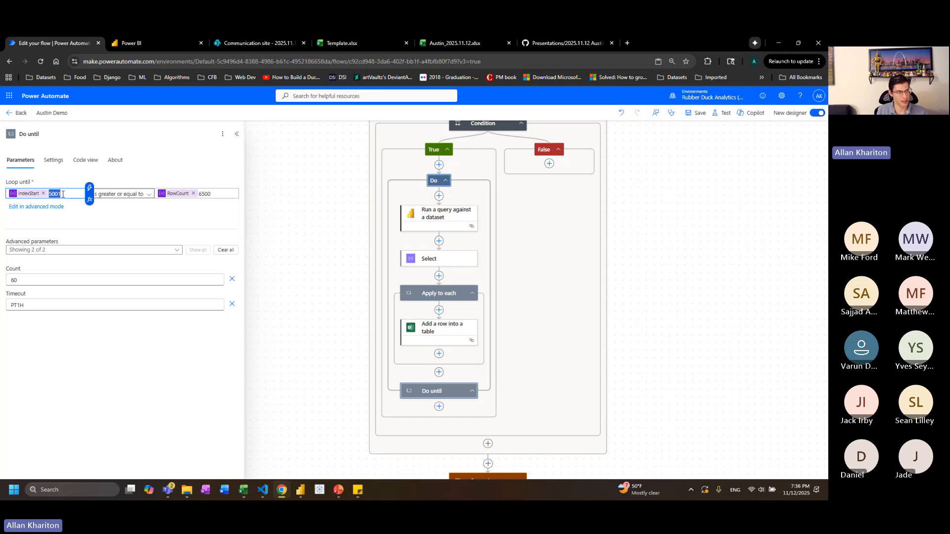
pyautogui.write('100')
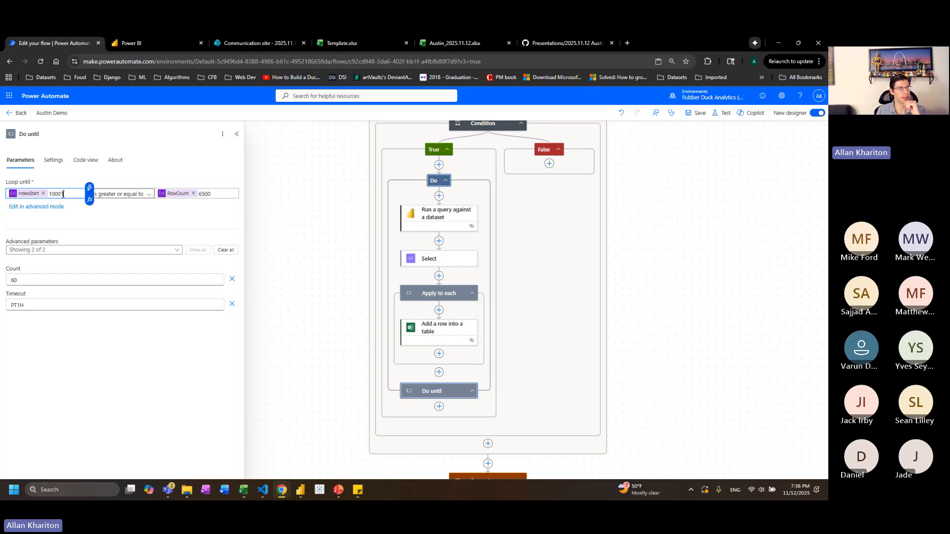
pyautogui.doubleClick(58, 194)
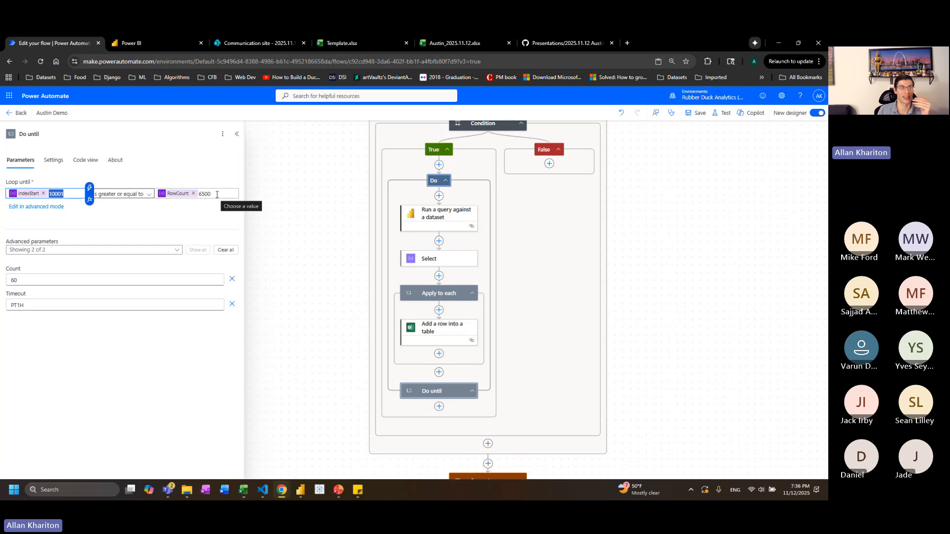
pyautogui.press('BackSpace')
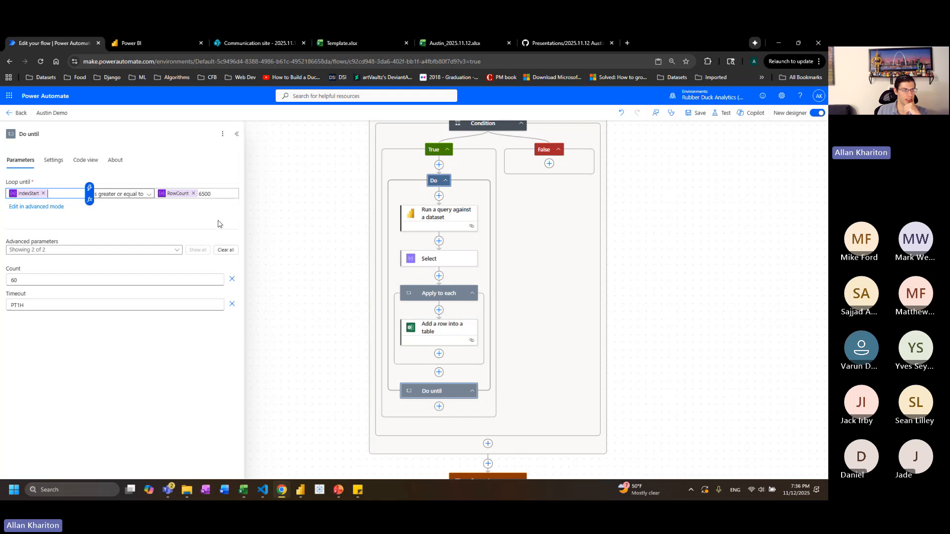
pyautogui.click(208, 194)
pyautogui.press('BackSpace')
pyautogui.press('BackSpace')
pyautogui.press('BackSpace')
pyautogui.press('BackSpace')
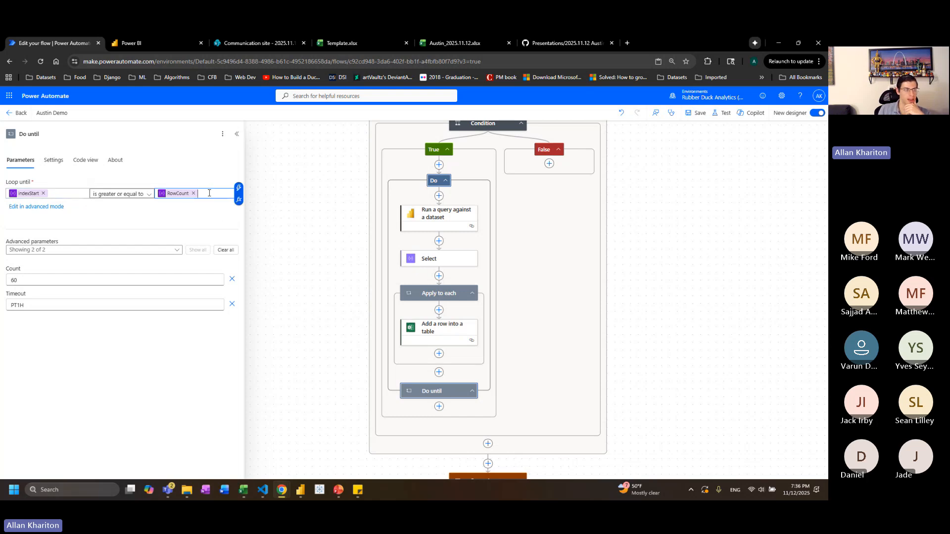
pyautogui.click(188, 216)
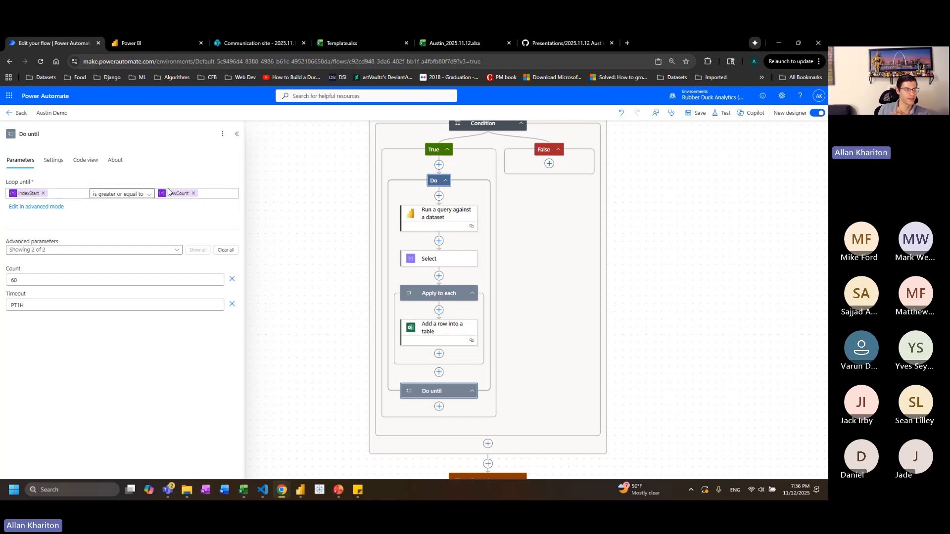
# Add an Increment variable action after Apply to each inside the Do until loop, increasing indexStart by 10
pyautogui.click(438, 373)
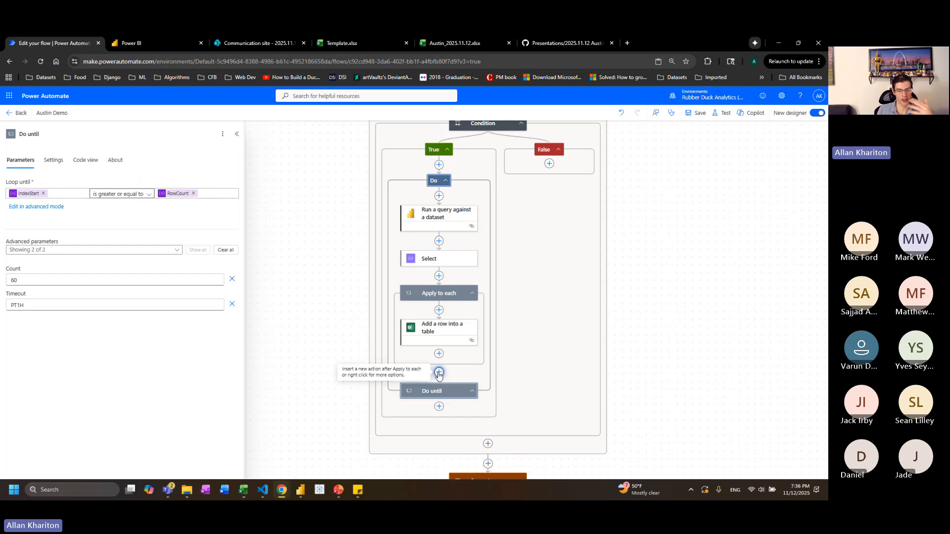
pyautogui.click(175, 211)
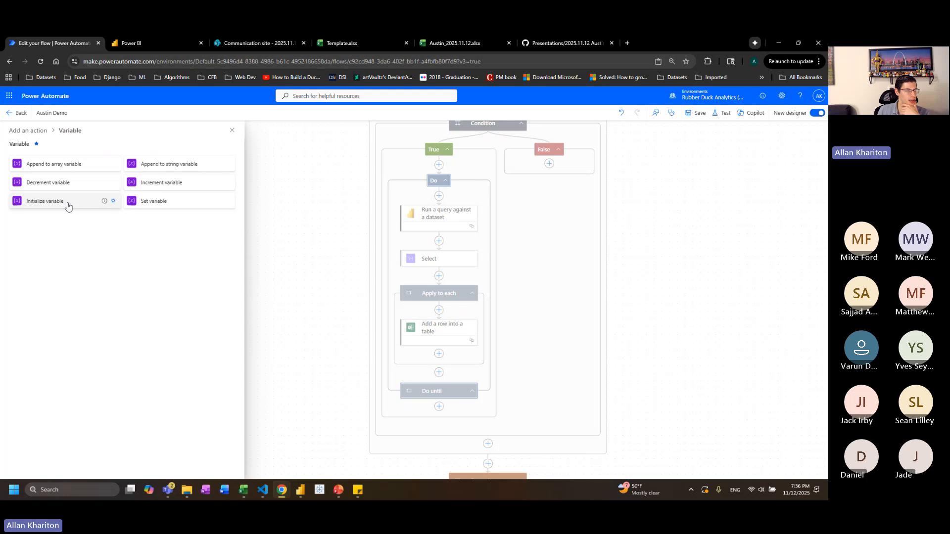
pyautogui.click(172, 183)
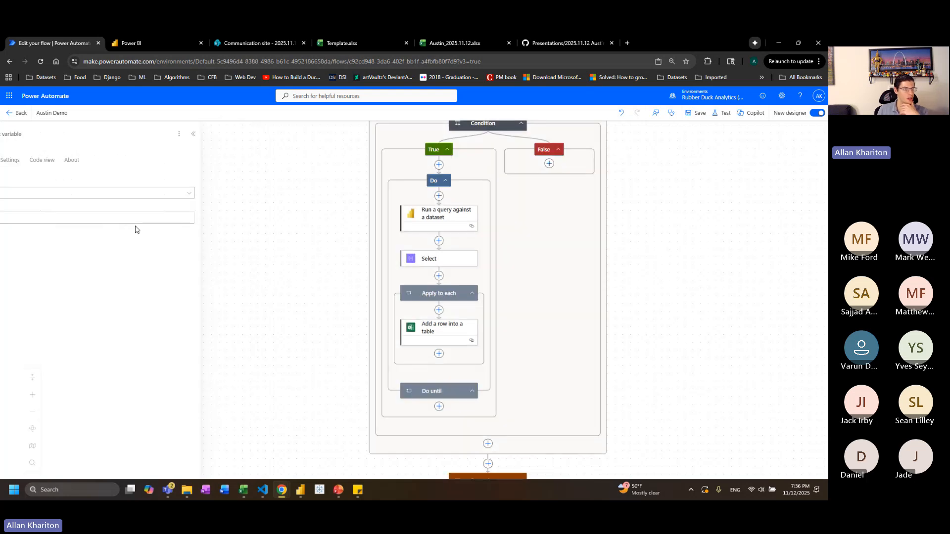
pyautogui.click(89, 194)
pyautogui.click(61, 205)
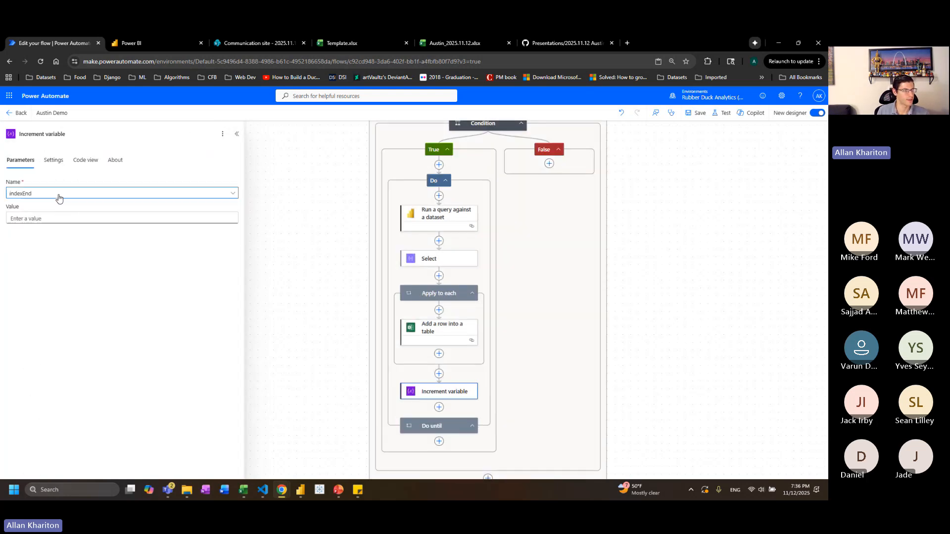
pyautogui.click(58, 196)
pyautogui.click(47, 220)
pyautogui.click(38, 217)
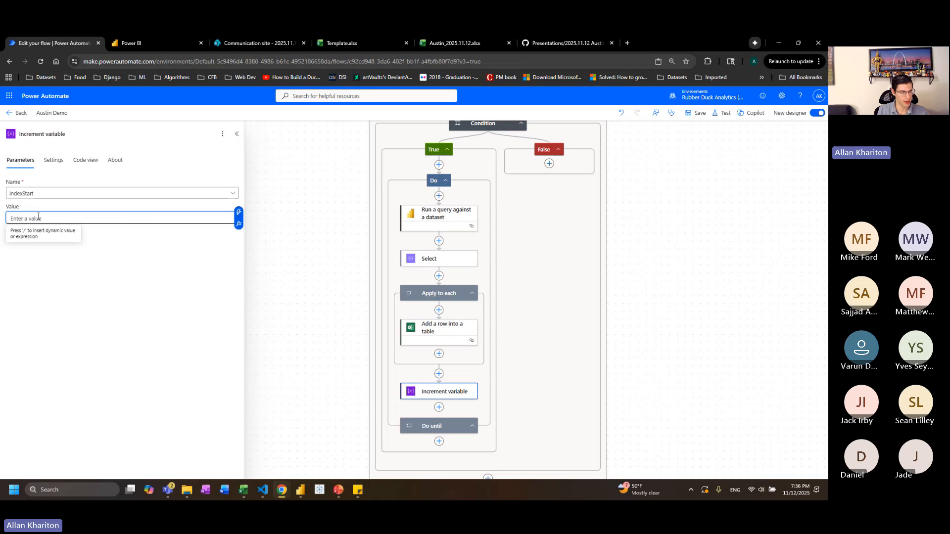
pyautogui.write('10')
pyautogui.click(104, 261)
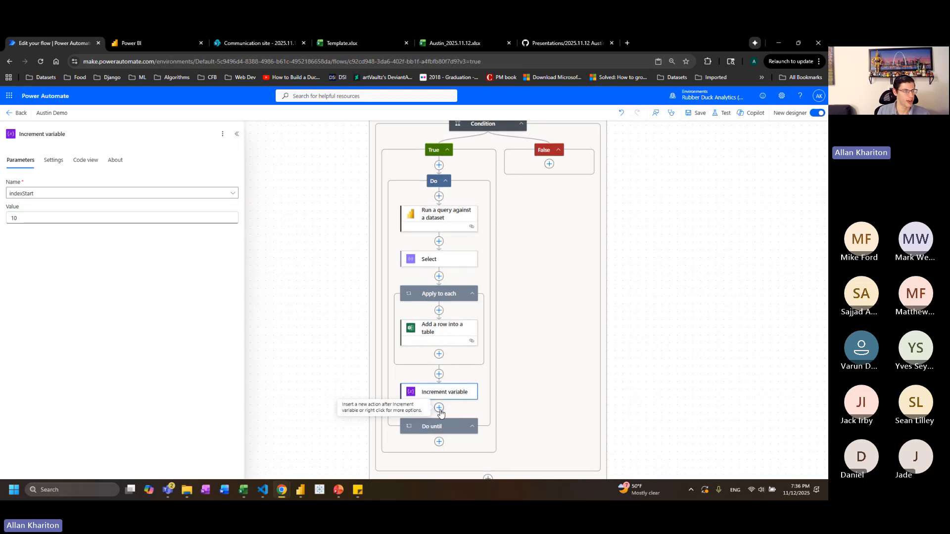
# Add a second Increment variable action after the first one in the Do until loop, increasing indexEnd by 10
pyautogui.scroll(-1, 448, 376)
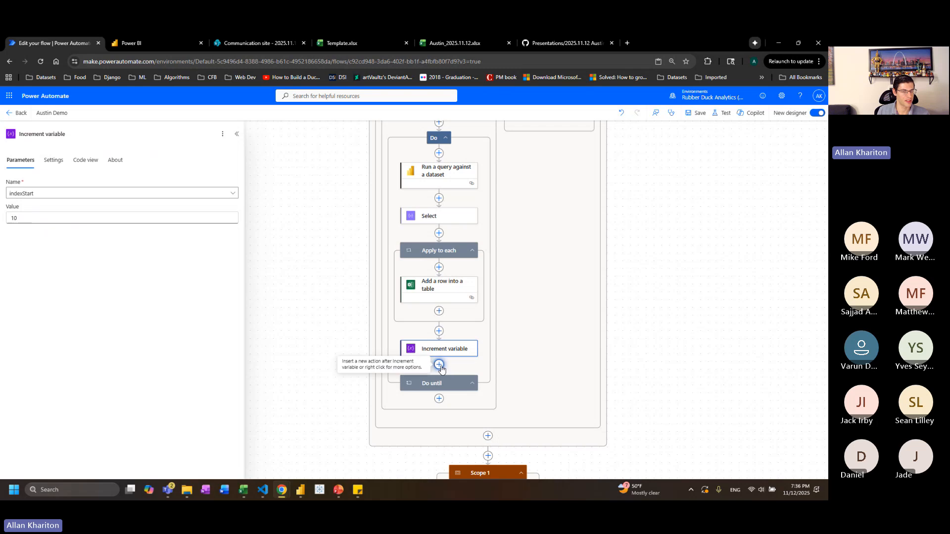
pyautogui.click(438, 364)
pyautogui.click(148, 203)
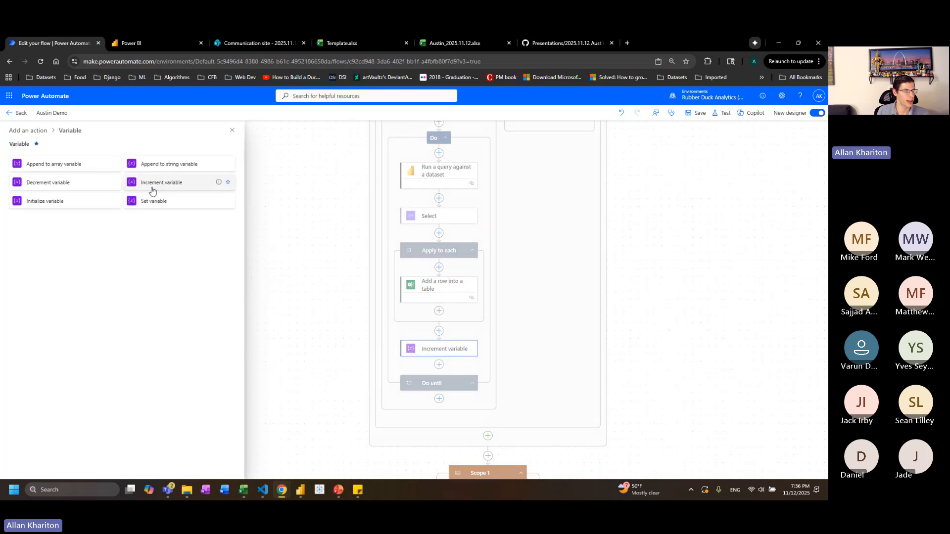
pyautogui.click(151, 183)
pyautogui.click(128, 194)
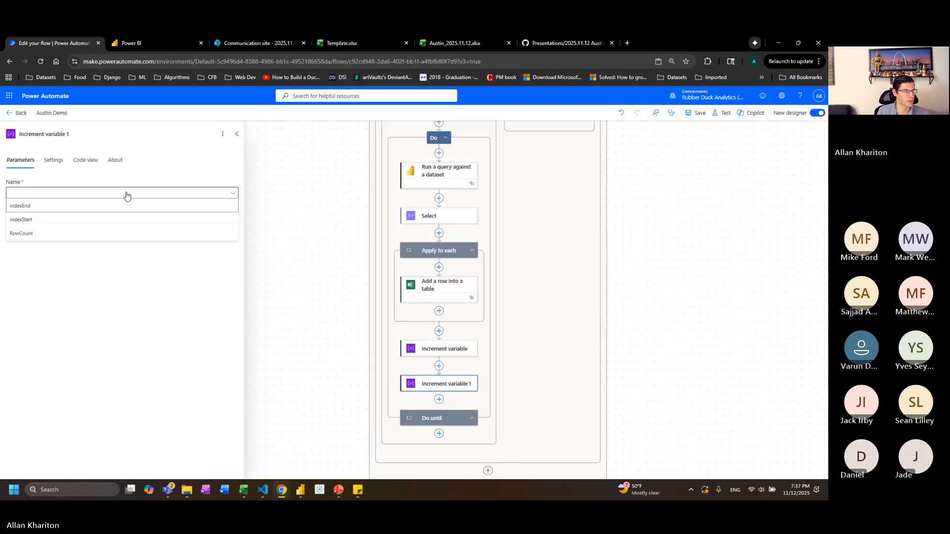
pyautogui.click(50, 207)
pyautogui.click(49, 215)
pyautogui.write('q0')
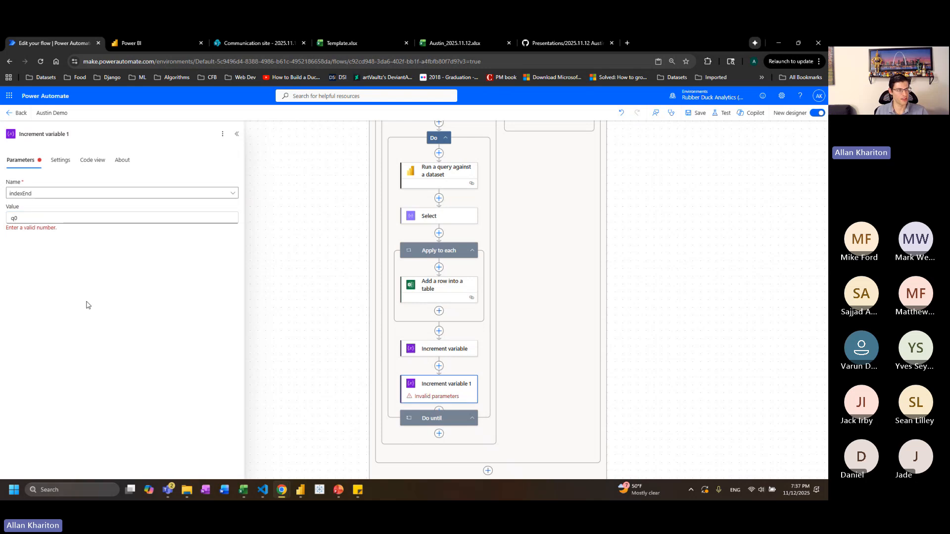
pyautogui.write('10')
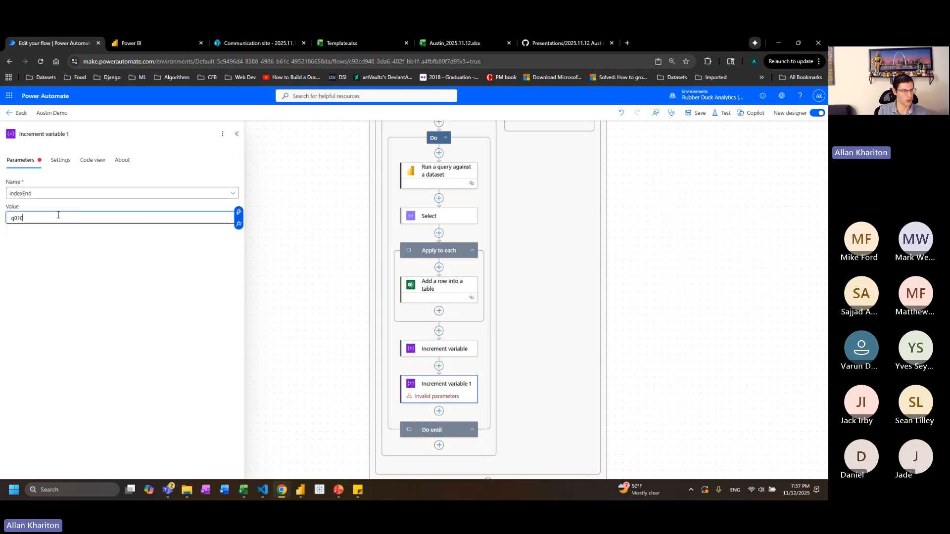
pyautogui.press('BackSpace')
pyautogui.press('BackSpace')
pyautogui.press('BackSpace')
pyautogui.press('BackSpace')
pyautogui.write('10')
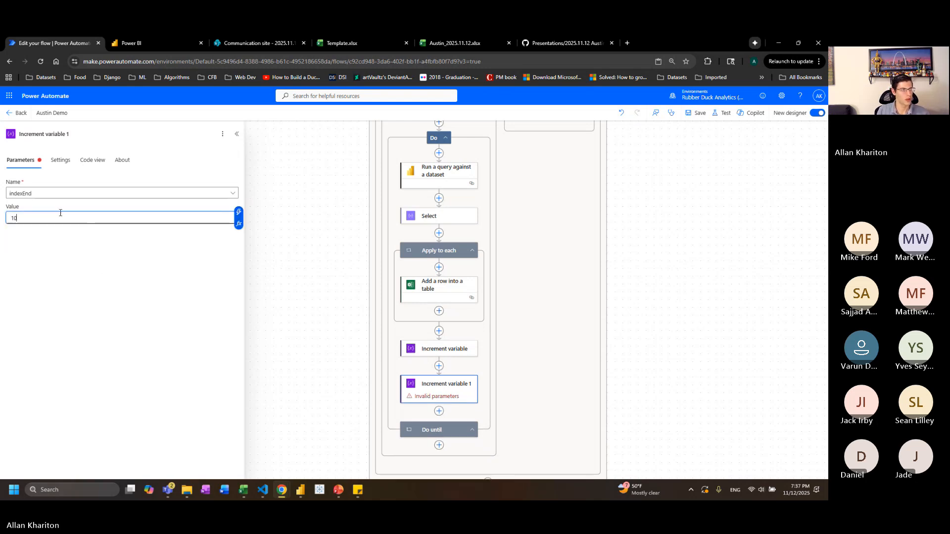
pyautogui.click(66, 260)
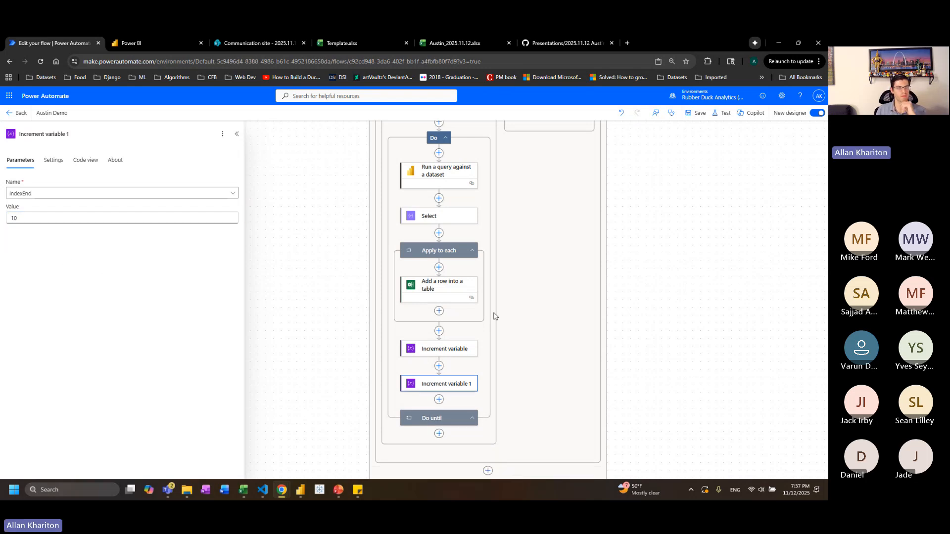
# Review the DAX query text of the Run a query against a dataset action inside the Do until loop
pyautogui.click(434, 178)
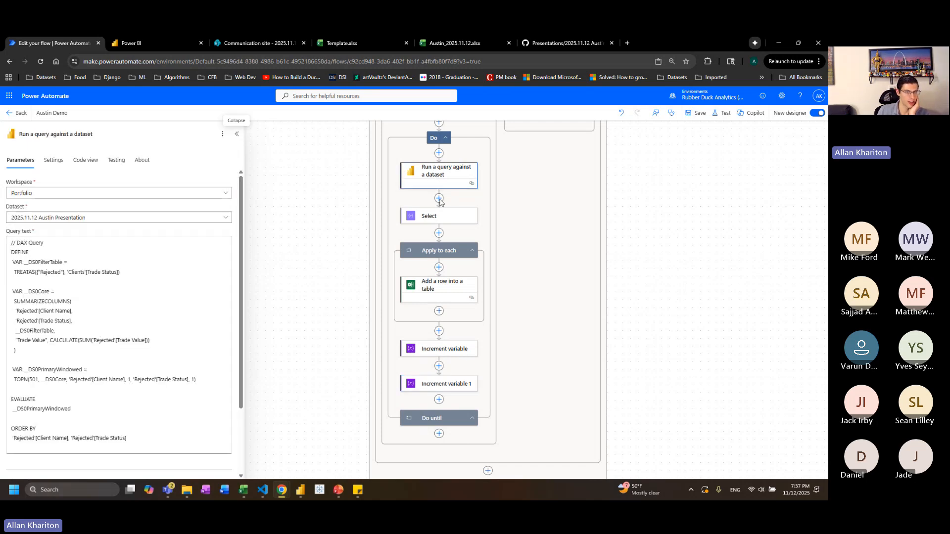
pyautogui.scroll(1, 441, 196)
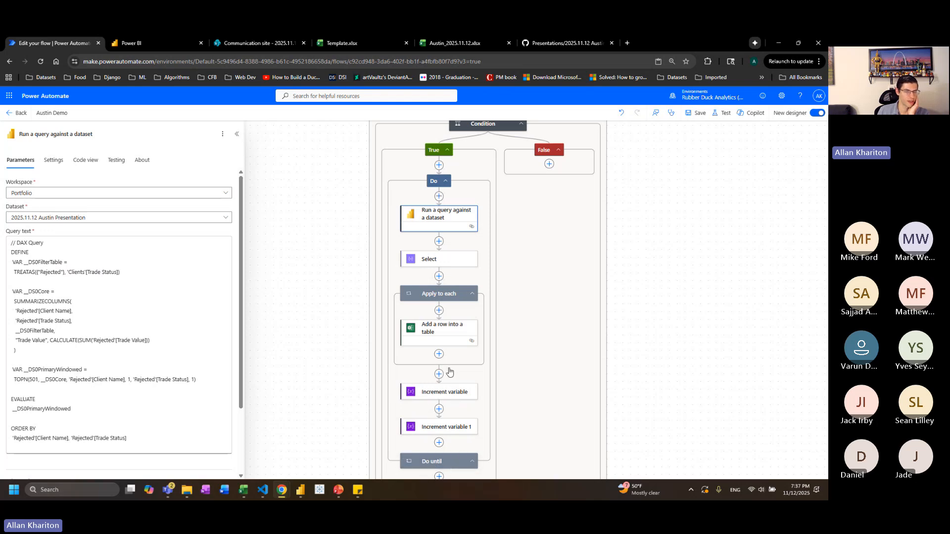
pyautogui.click(87, 311)
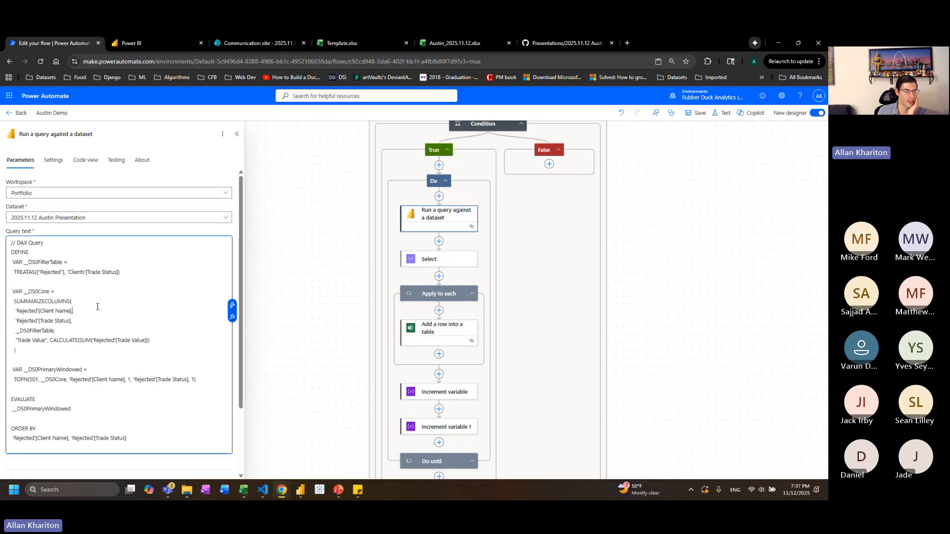
pyautogui.scroll(-3, 92, 297)
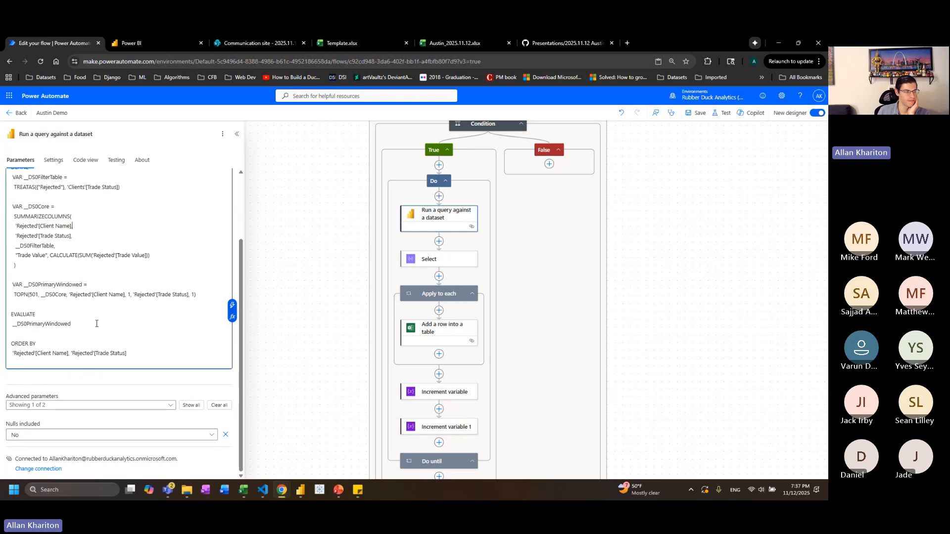
pyautogui.scroll(3, 131, 428)
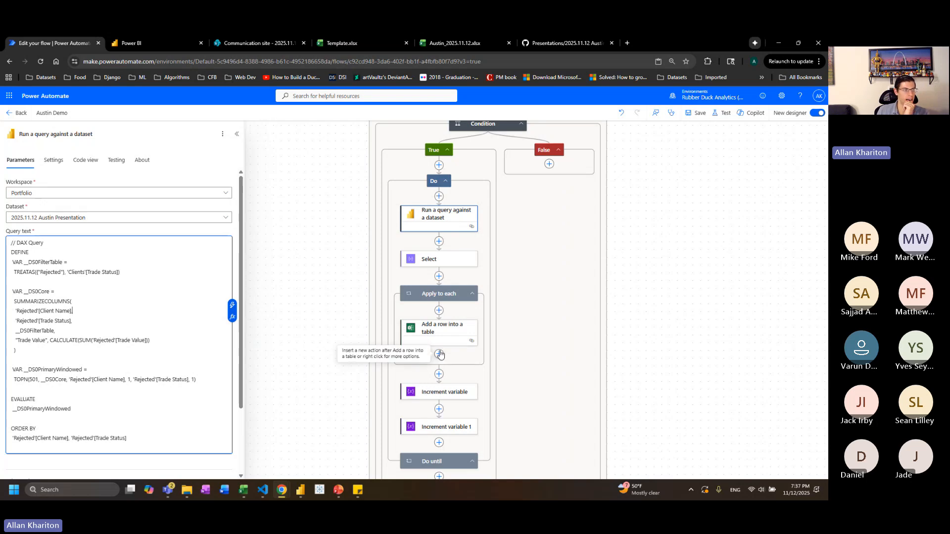
# Switch to Power BI Desktop and examine the Index filter on the Rejected Items visual of the Indexed Visuals page
pyautogui.moveTo(305, 496)
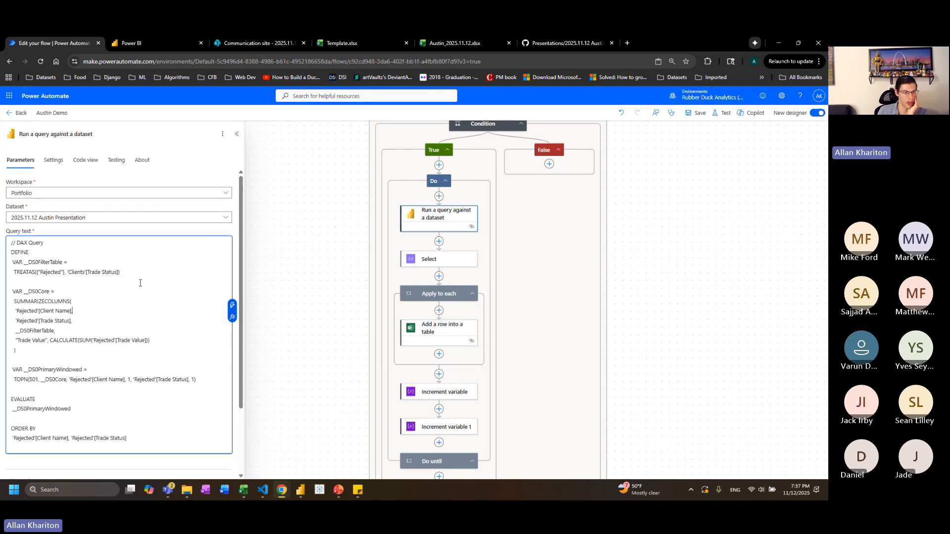
pyautogui.click(304, 498)
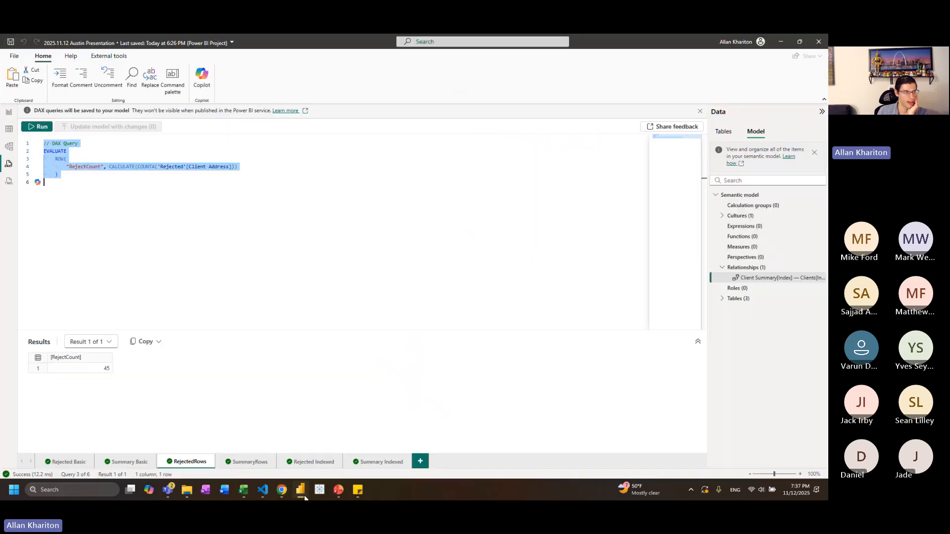
pyautogui.click(9, 112)
pyautogui.click(190, 462)
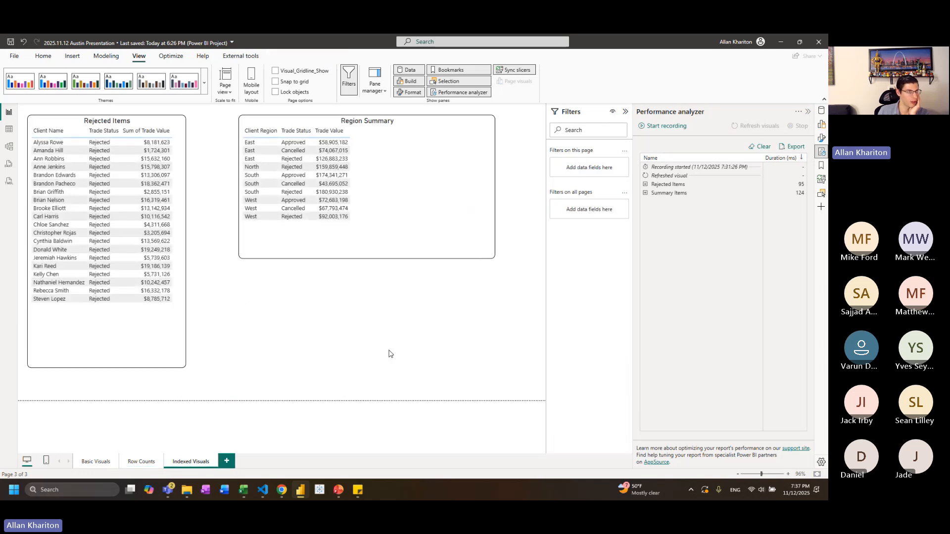
pyautogui.click(99, 461)
pyautogui.click(191, 462)
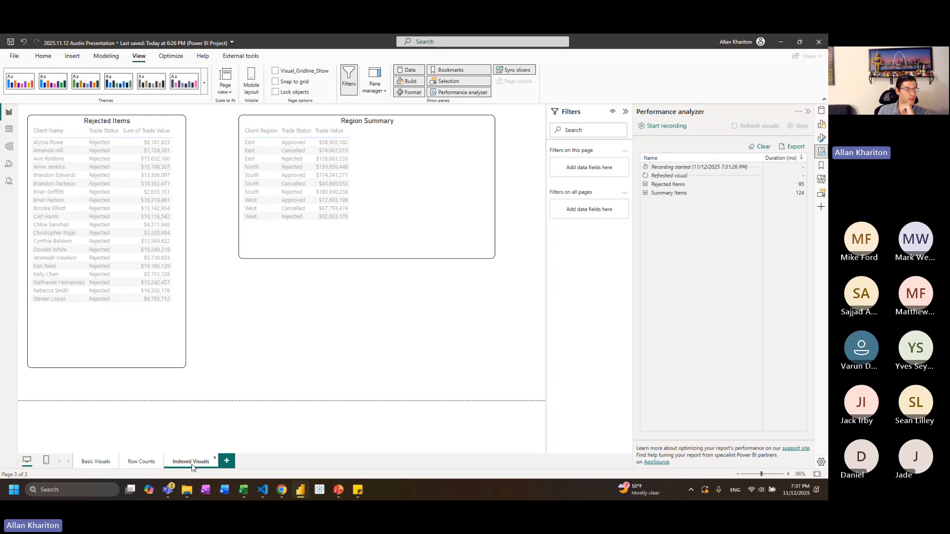
pyautogui.click(142, 340)
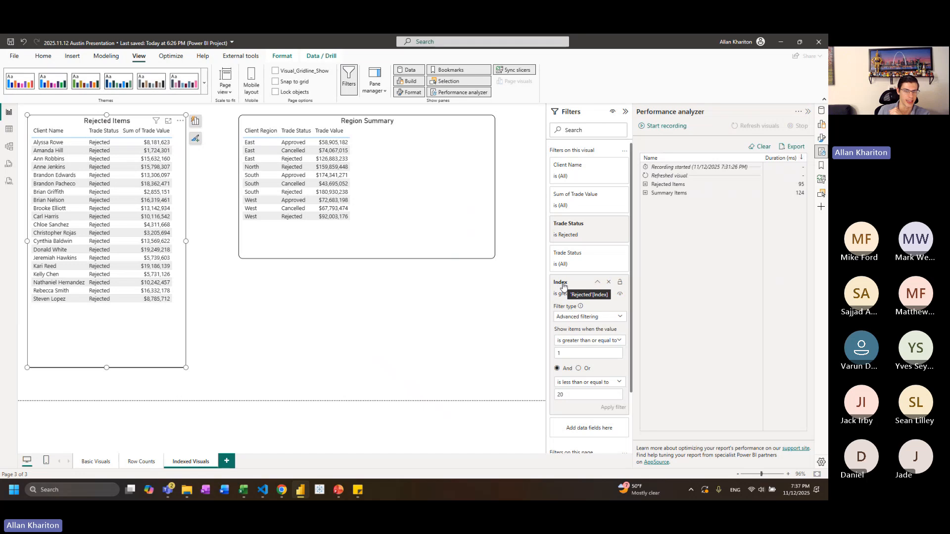
pyautogui.scroll(-1, 574, 302)
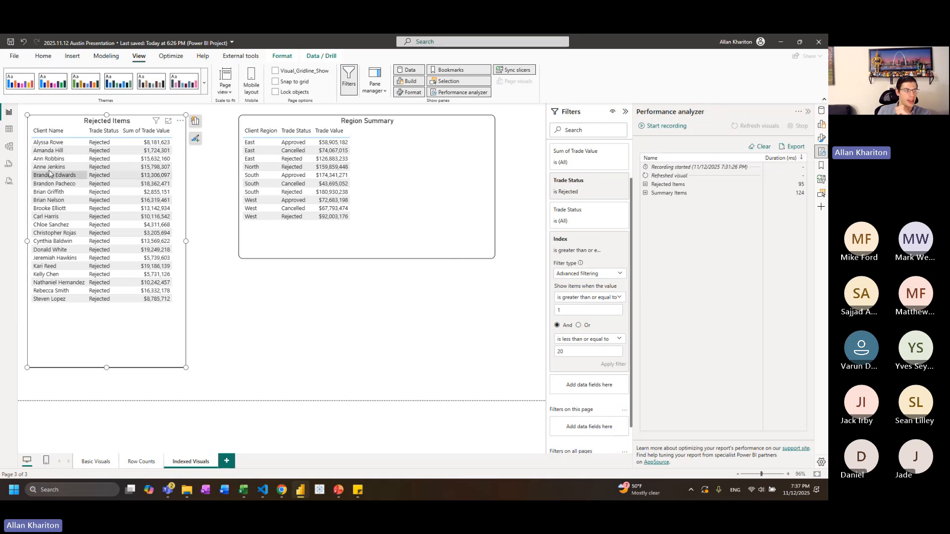
# Examine the 'Rejected'[Index] range condition in the Rejected Indexed DAX query
pyautogui.click(8, 164)
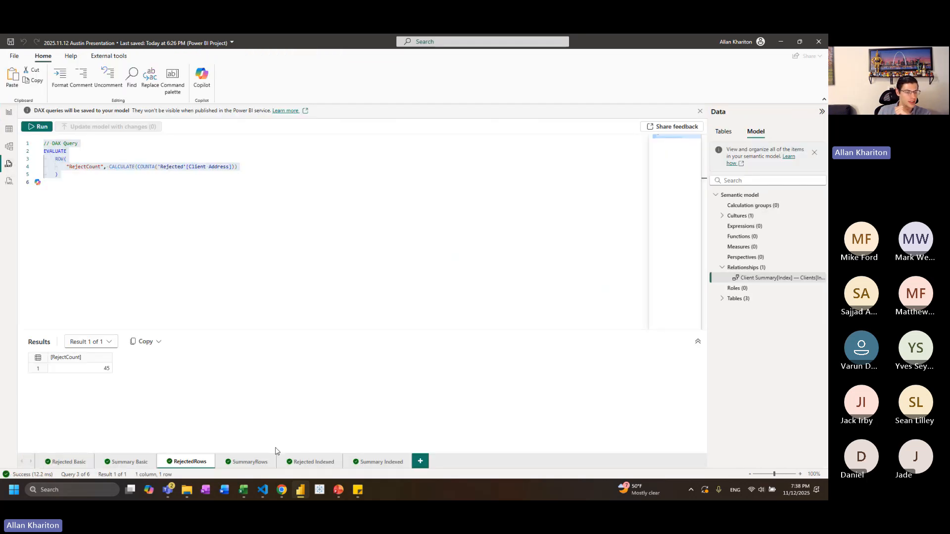
pyautogui.click(311, 461)
pyautogui.click(145, 209)
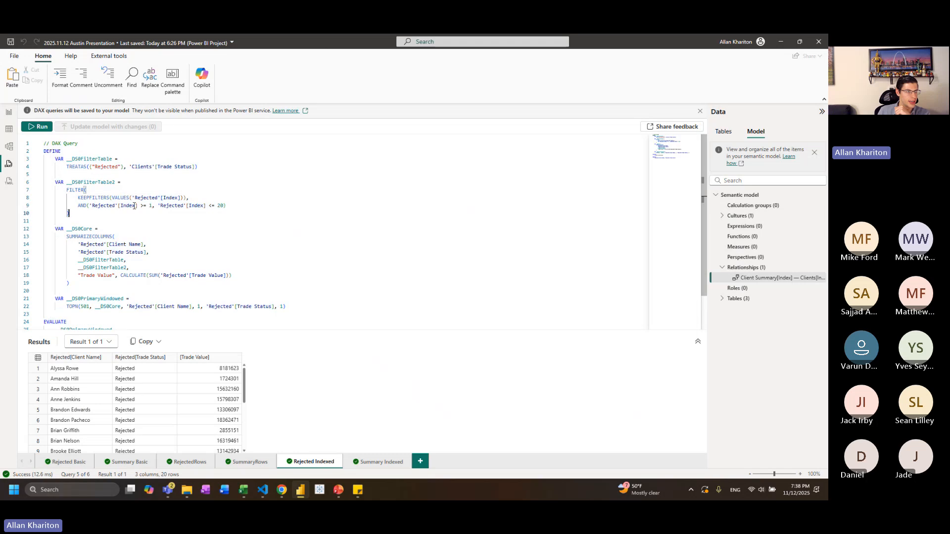
pyautogui.tripleClick(135, 206)
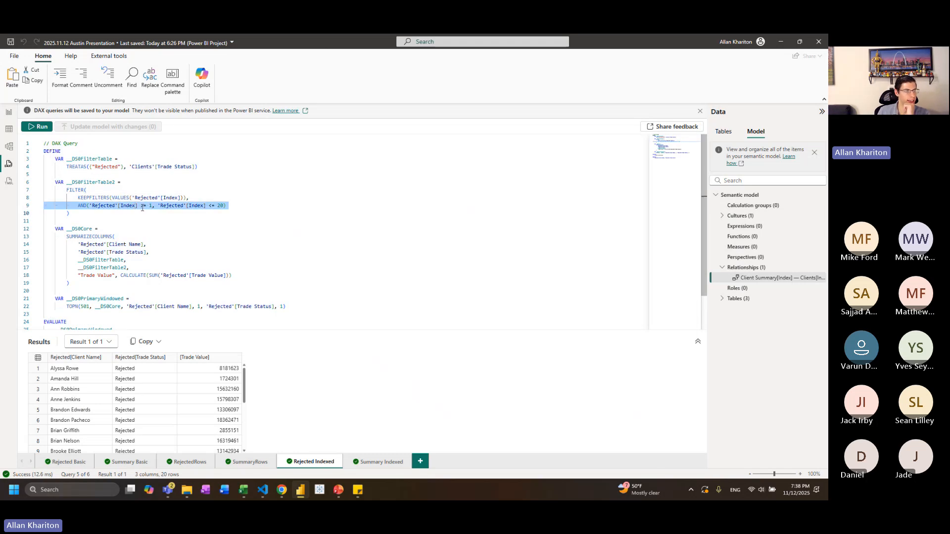
pyautogui.click(142, 207)
pyautogui.moveTo(138, 206); pyautogui.dragTo(226, 206)
pyautogui.click(239, 206)
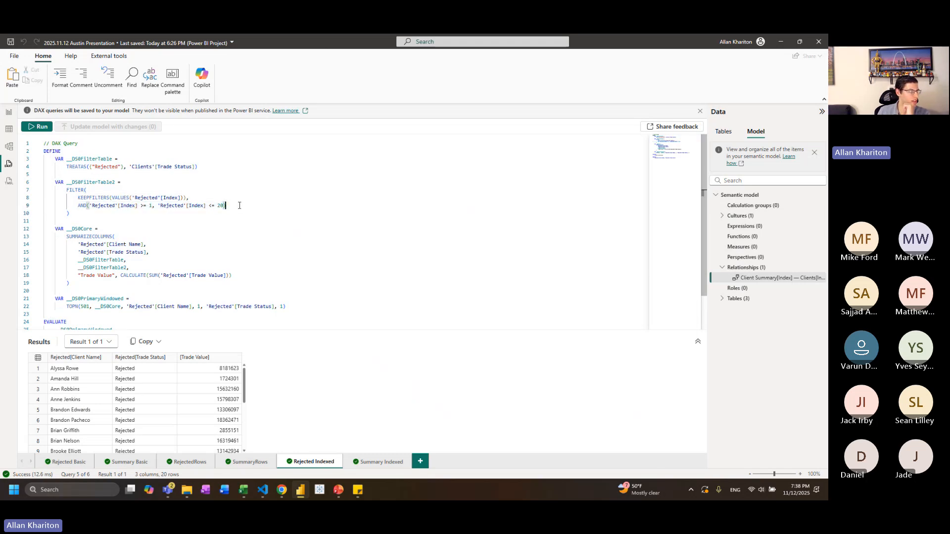
# Back in Power Automate, replace the loop action's query text with the indexed rejects query, bounding 'Rejected'[Index] from 1 to 20
pyautogui.click(780, 42)
pyautogui.click(95, 307)
pyautogui.hotkey('ctrl', 'a')
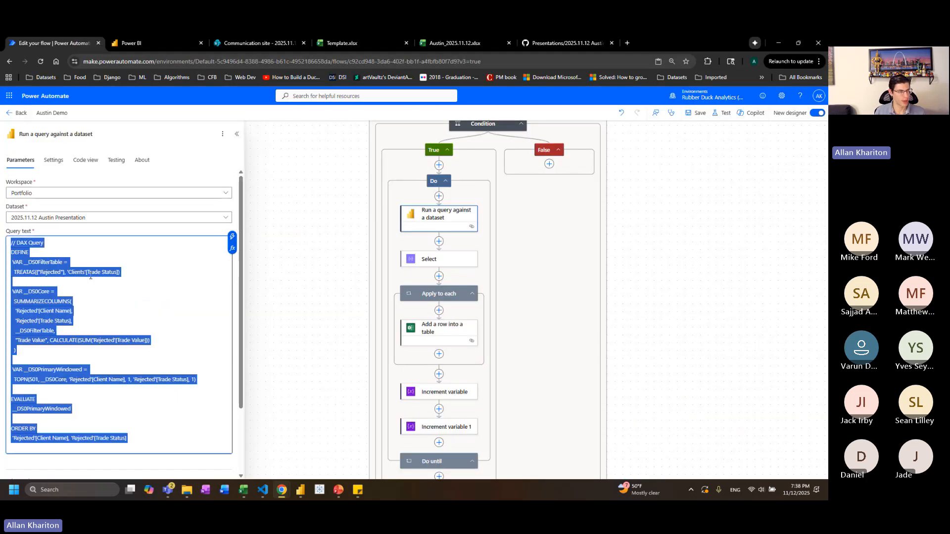
pyautogui.hotkey('ctrl', 'v')
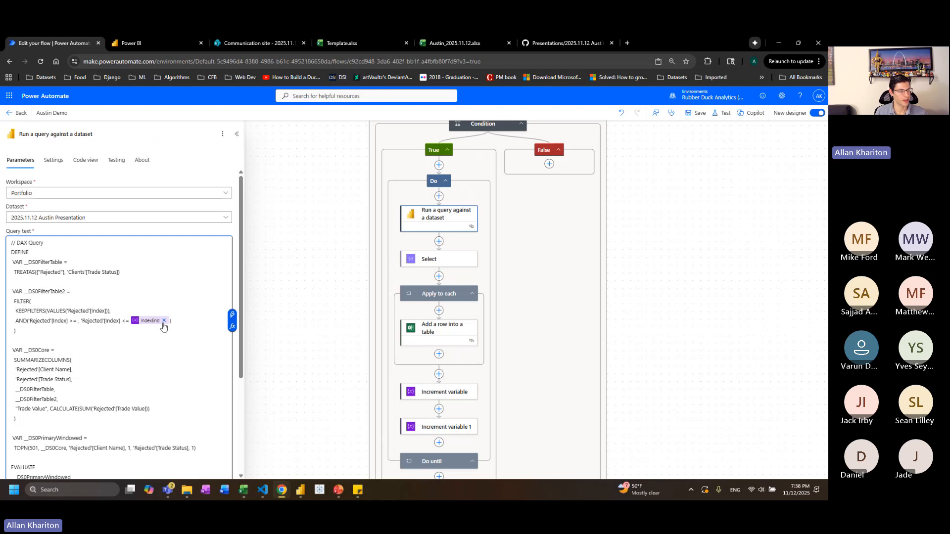
pyautogui.click(77, 321)
pyautogui.write('1')
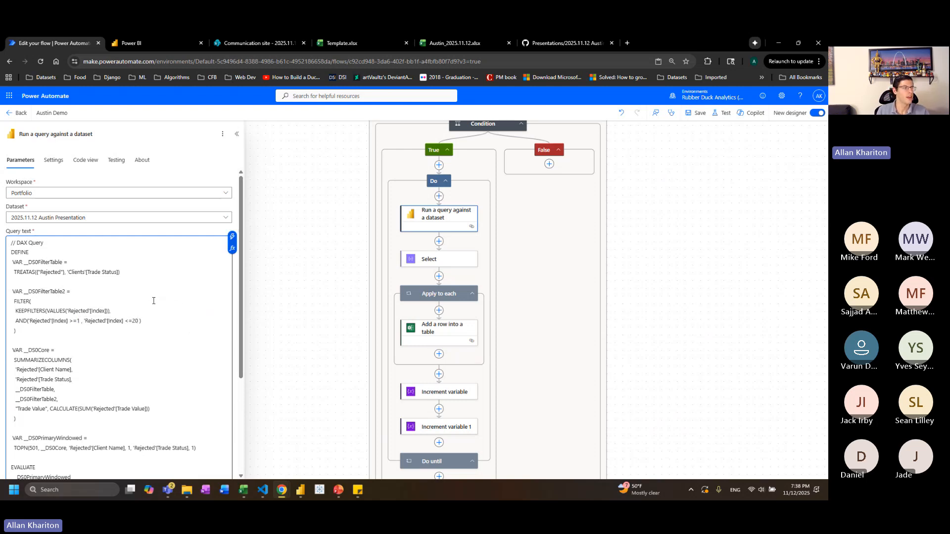
# Replace the lower Index bound in the query with the indexStart variable and the upper bound with indexEnd
pyautogui.click(79, 321)
pyautogui.press('BackSpace')
pyautogui.click(233, 237)
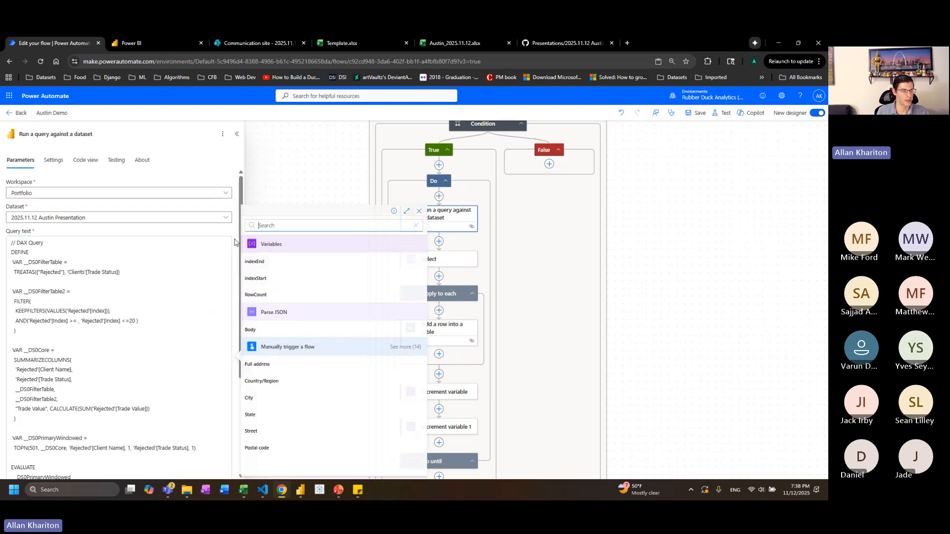
pyautogui.click(257, 279)
pyautogui.doubleClick(172, 321)
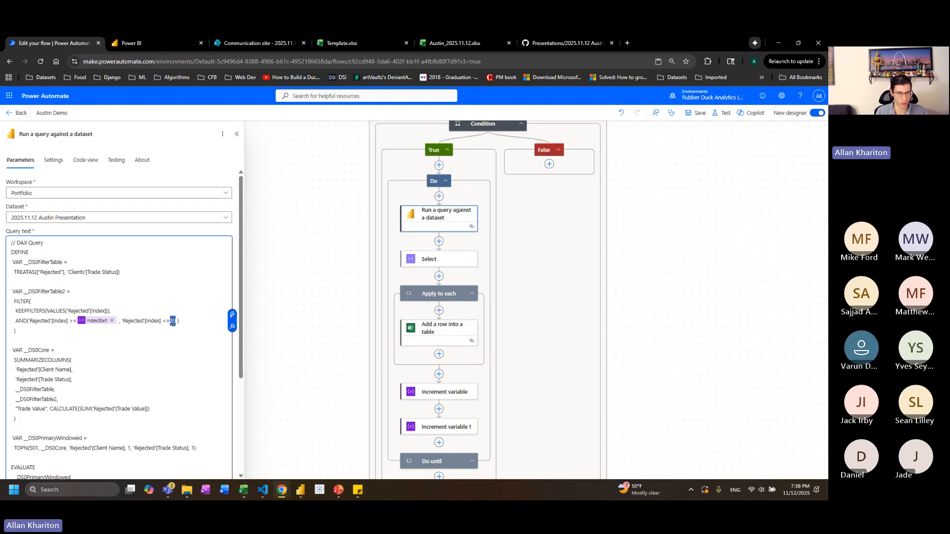
pyautogui.click(232, 314)
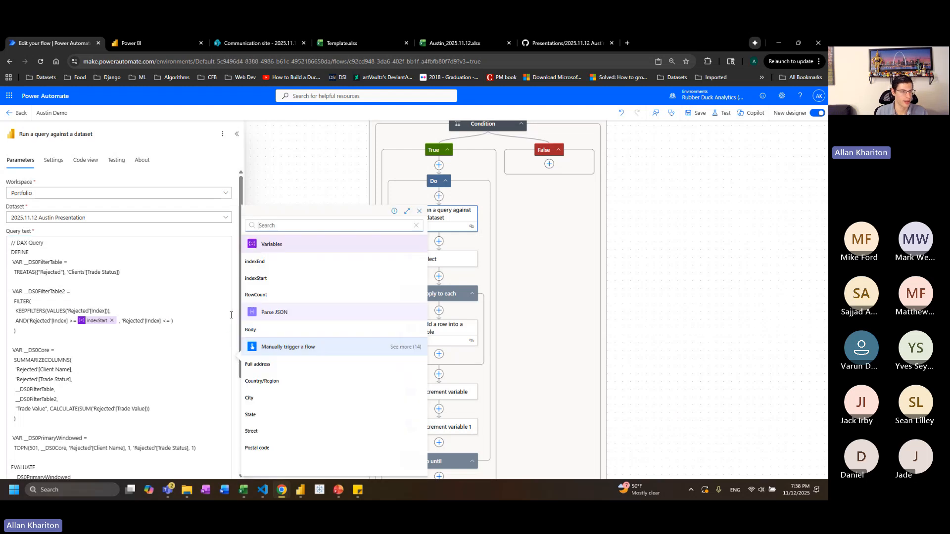
pyautogui.click(257, 261)
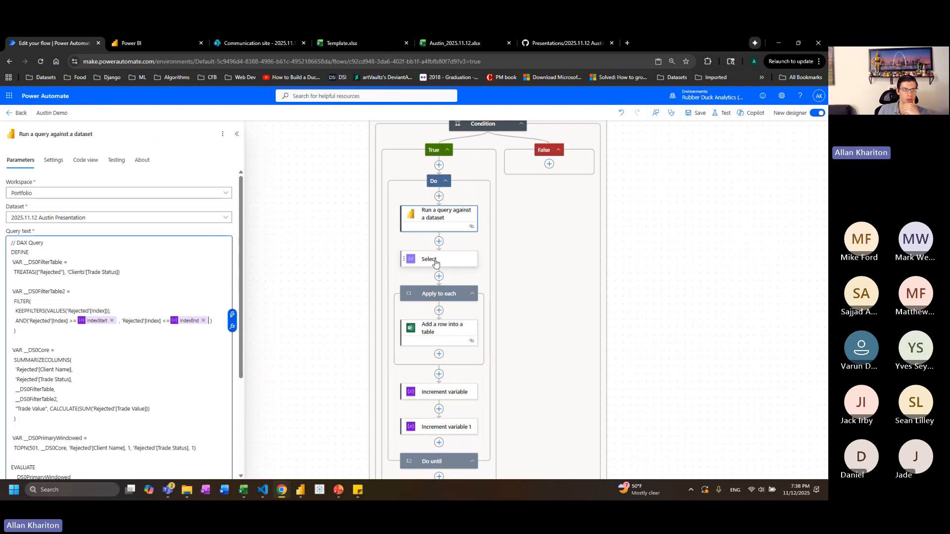
pyautogui.click(435, 261)
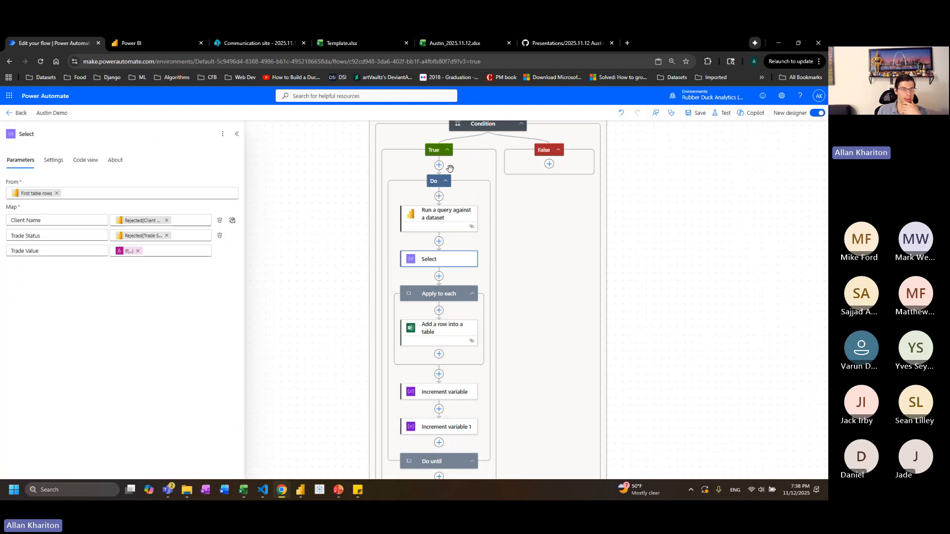
pyautogui.click(447, 218)
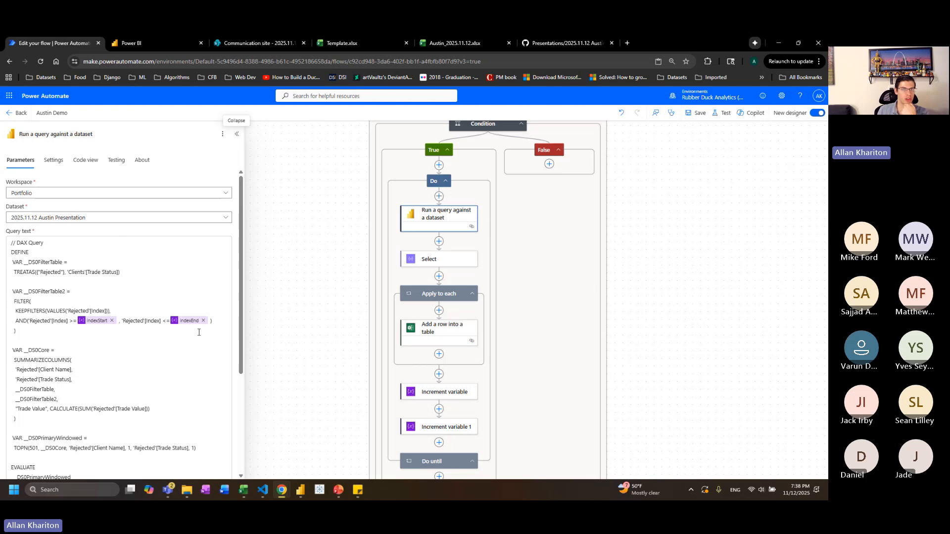
# Switch to the Austin_2025.11.12.xlsx workbook and delete rows 2 to 46 from the Rejected Items sheet
pyautogui.click(449, 45)
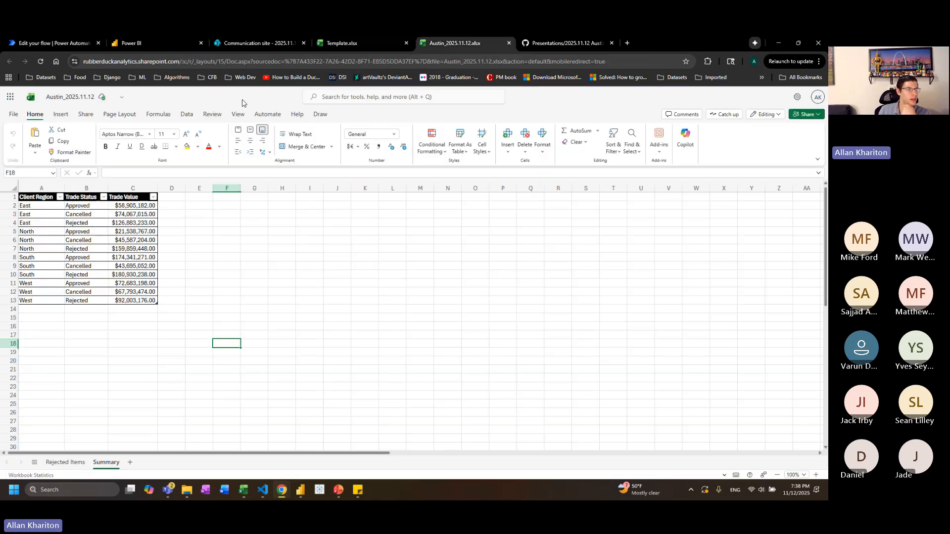
pyautogui.click(70, 463)
pyautogui.moveTo(11, 206); pyautogui.dragTo(46, 359)
pyautogui.rightClick(76, 308)
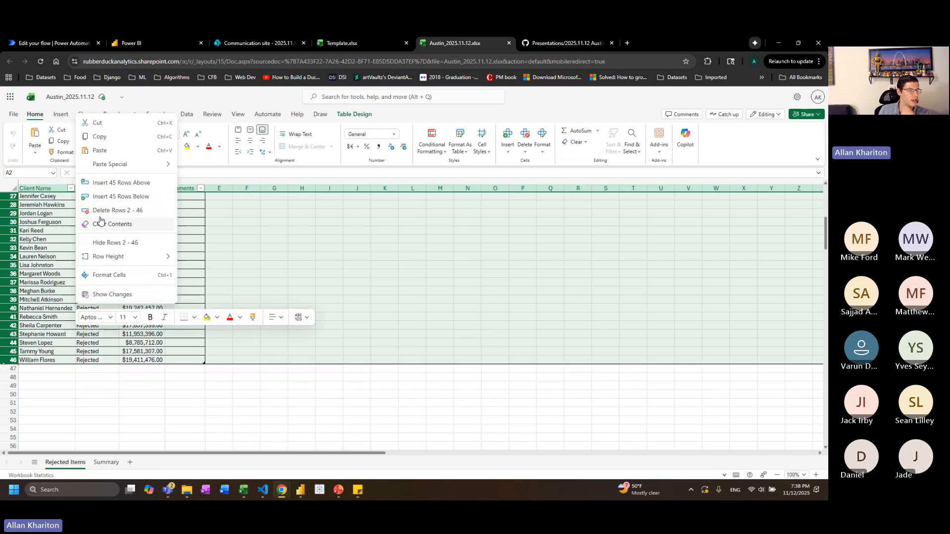
pyautogui.click(117, 210)
# Return to the Austin Demo flow in Power Automate, save it and run a manual test
pyautogui.click(49, 43)
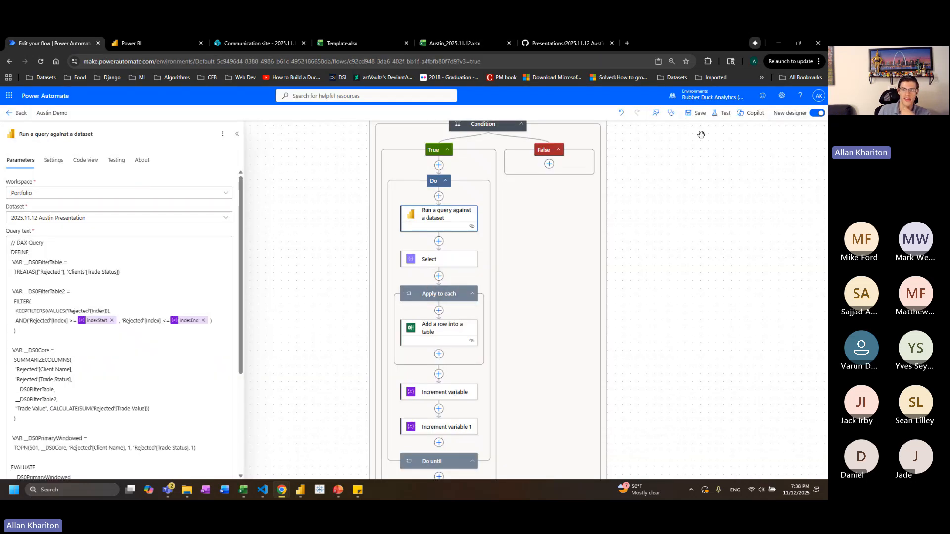
pyautogui.click(697, 114)
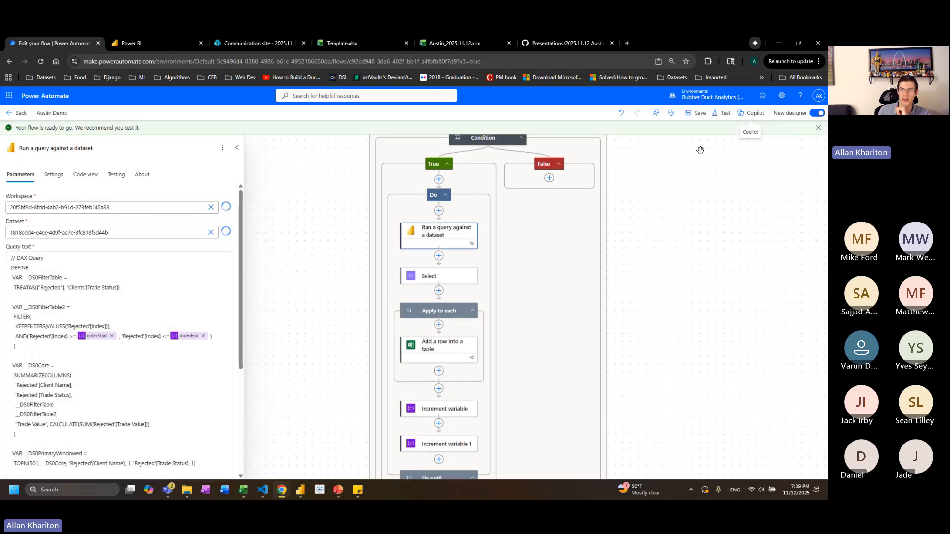
pyautogui.click(721, 113)
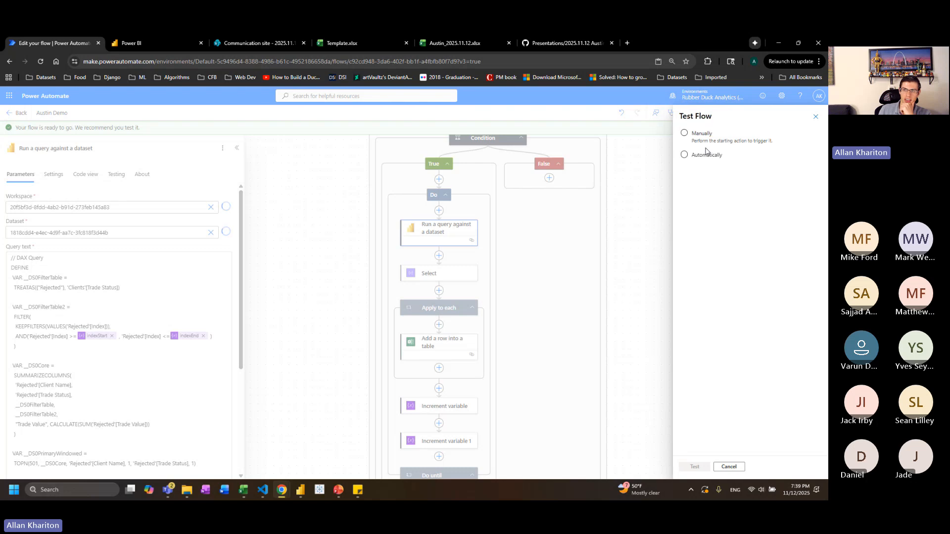
pyautogui.click(703, 140)
pyautogui.click(696, 467)
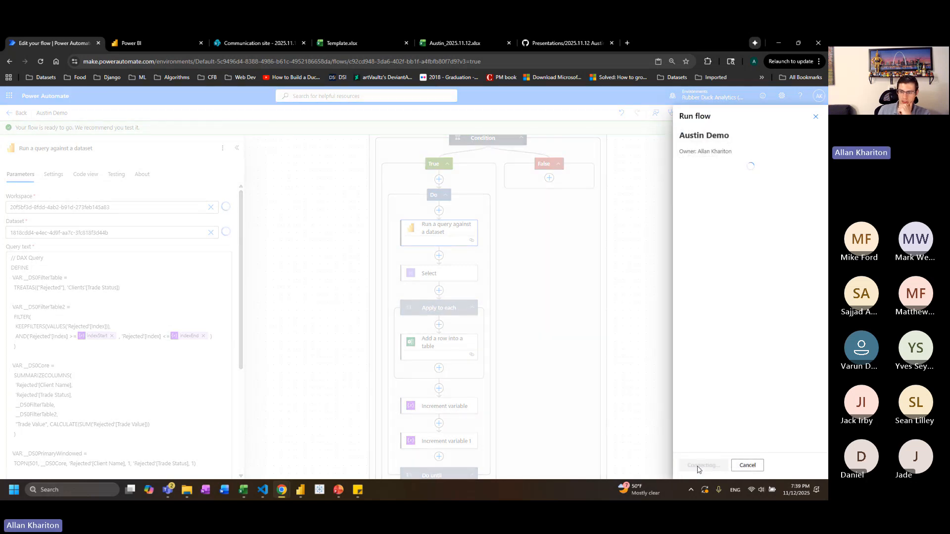
pyautogui.click(698, 466)
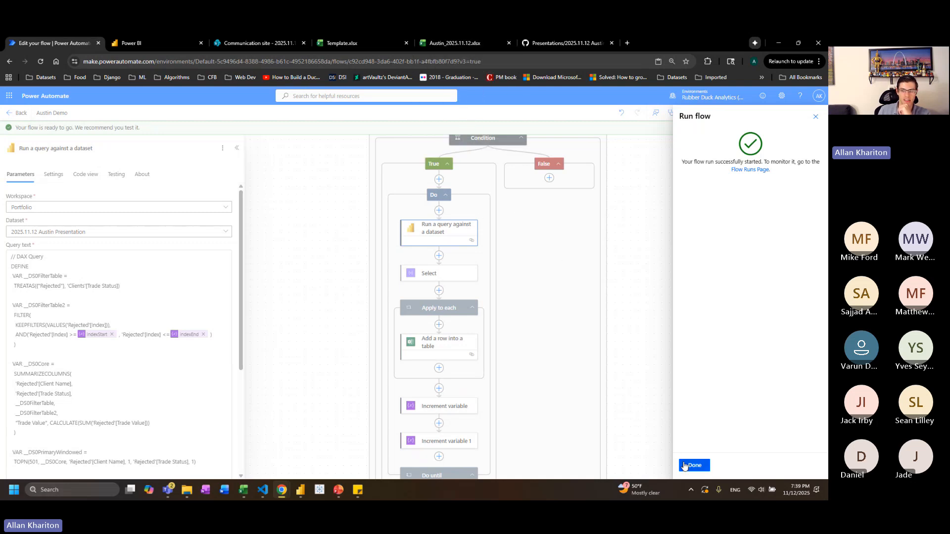
pyautogui.click(692, 465)
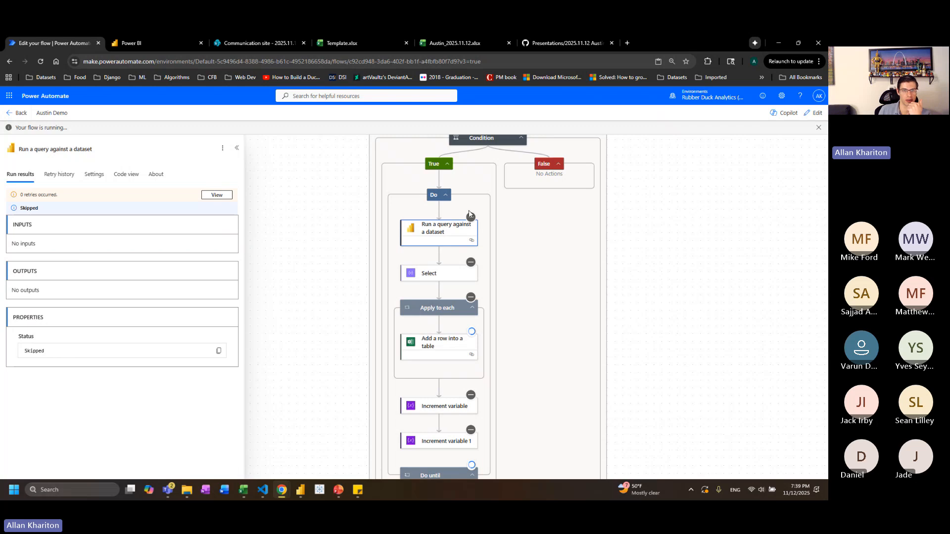
# Inspect the run results of the Parse JSON action in the Scope
pyautogui.scroll(4, 505, 296)
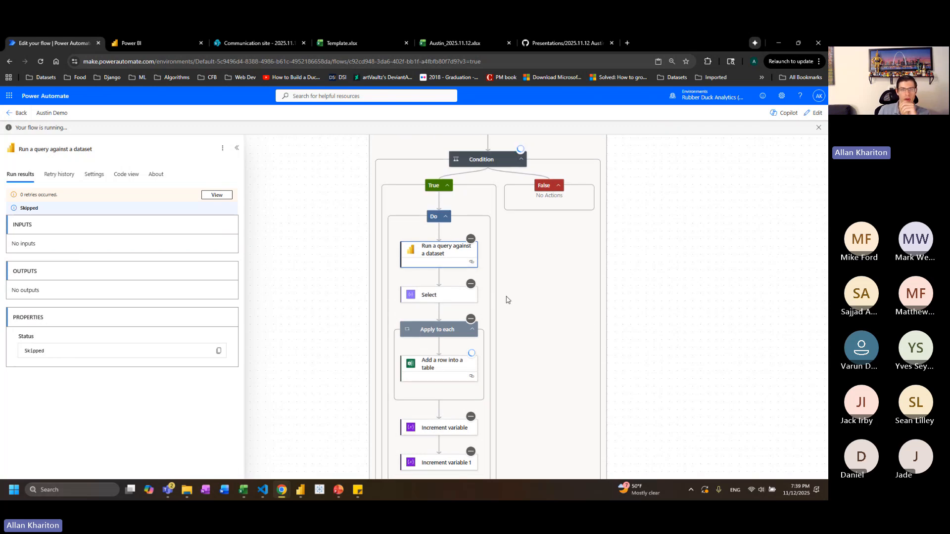
pyautogui.scroll(1, 507, 299)
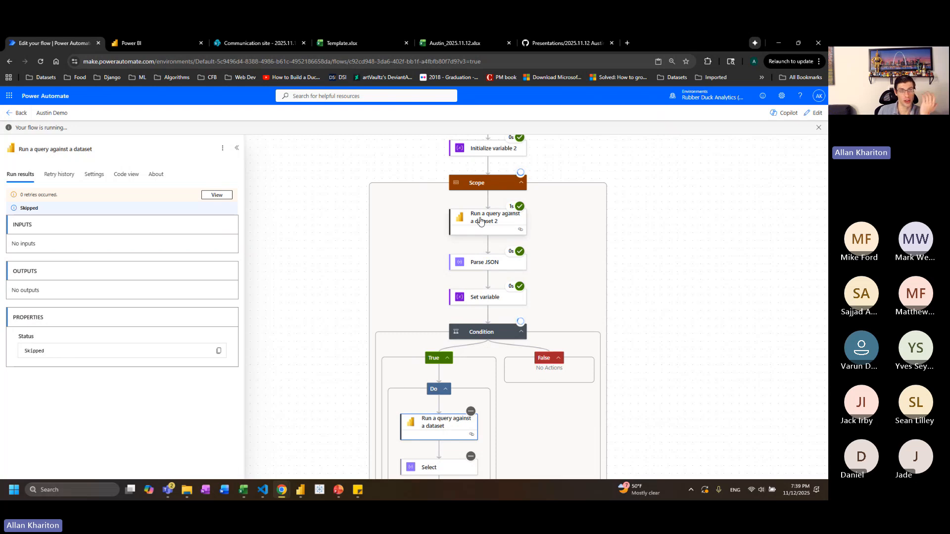
pyautogui.click(482, 266)
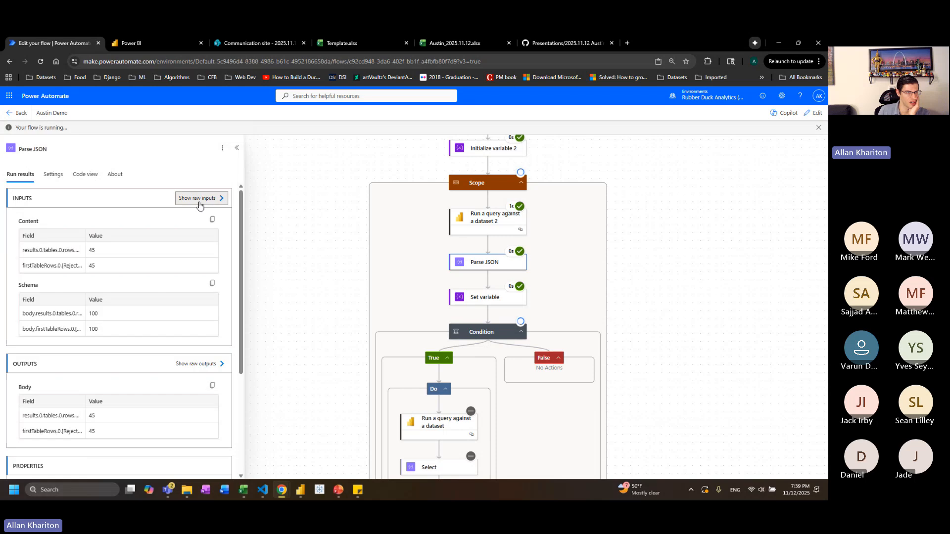
# Examine the raw inputs of the Parse JSON action, comparing its content with the schema body, and close them
pyautogui.click(198, 198)
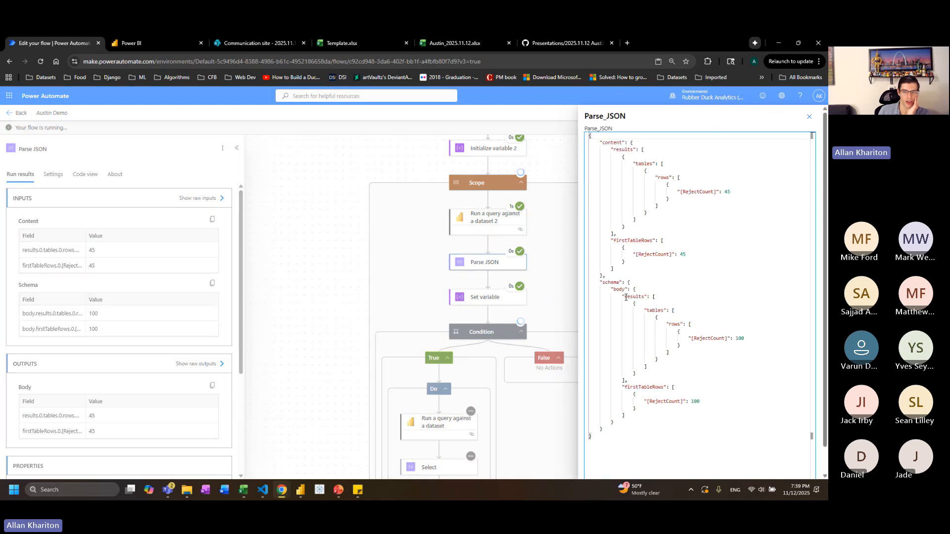
pyautogui.moveTo(611, 289); pyautogui.dragTo(604, 430)
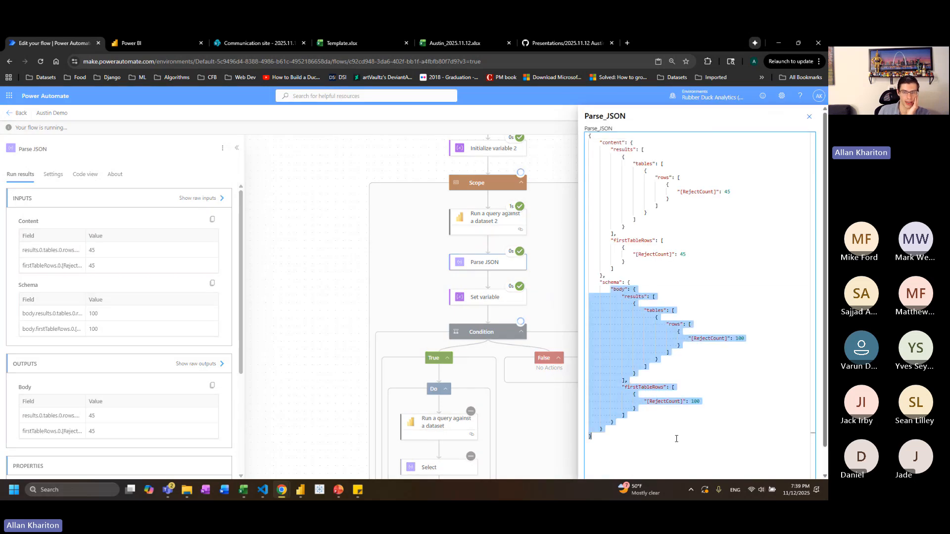
pyautogui.click(546, 227)
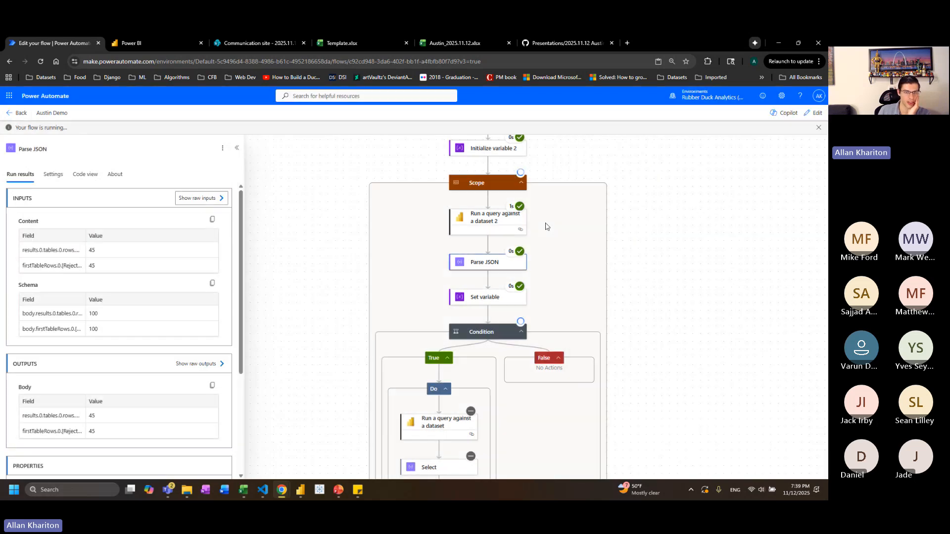
# Examine the raw outputs of the Run a query against a dataset 2 action, focusing on the body and its RejectCount entry
pyautogui.click(494, 223)
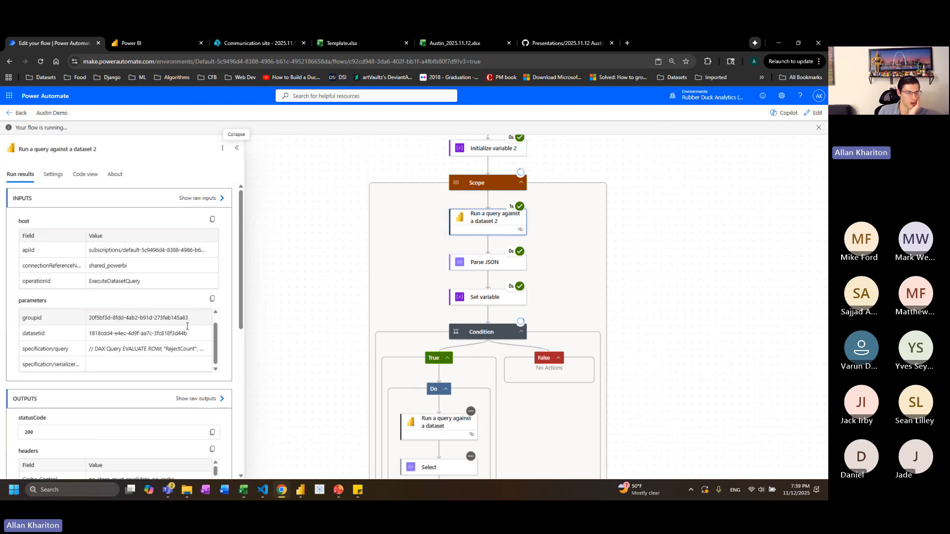
pyautogui.scroll(-2, 192, 402)
pyautogui.click(195, 312)
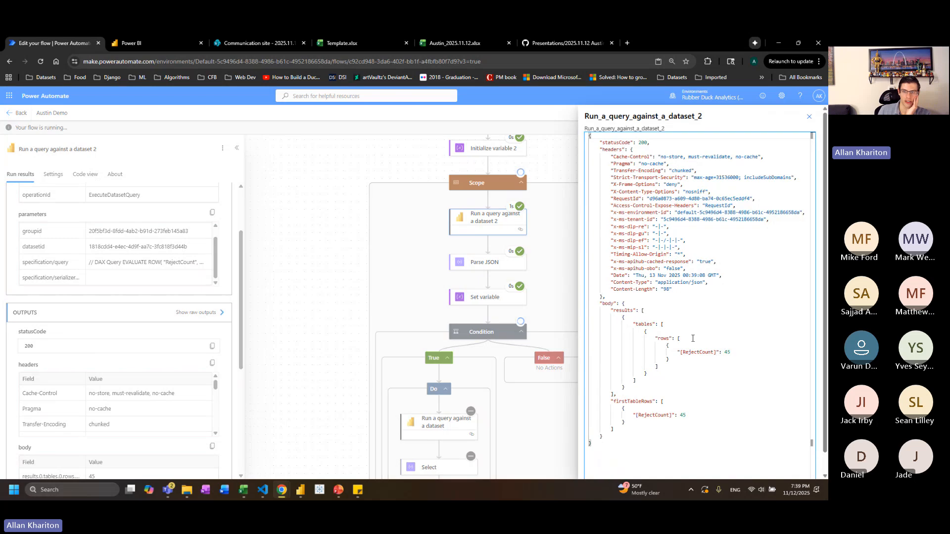
pyautogui.moveTo(601, 303); pyautogui.dragTo(628, 448)
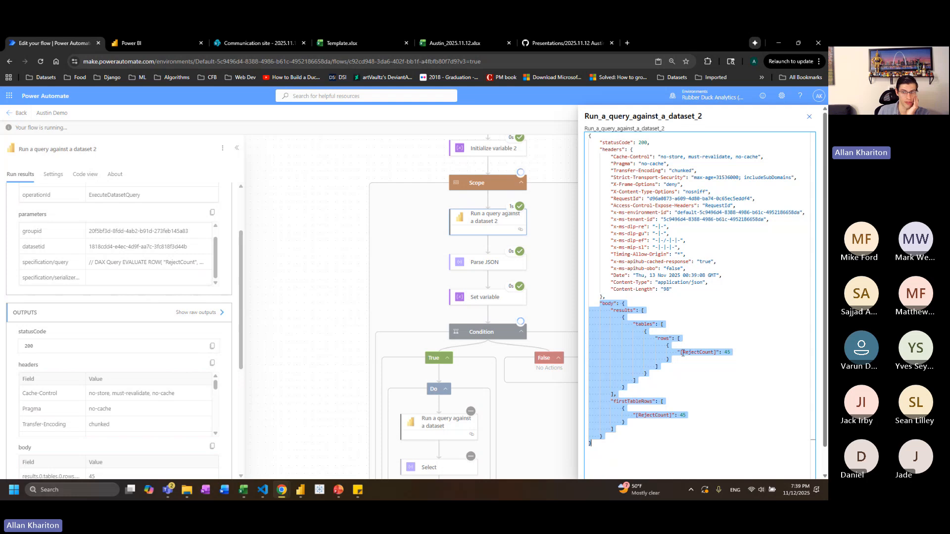
pyautogui.click(683, 353)
pyautogui.moveTo(677, 352); pyautogui.dragTo(731, 353)
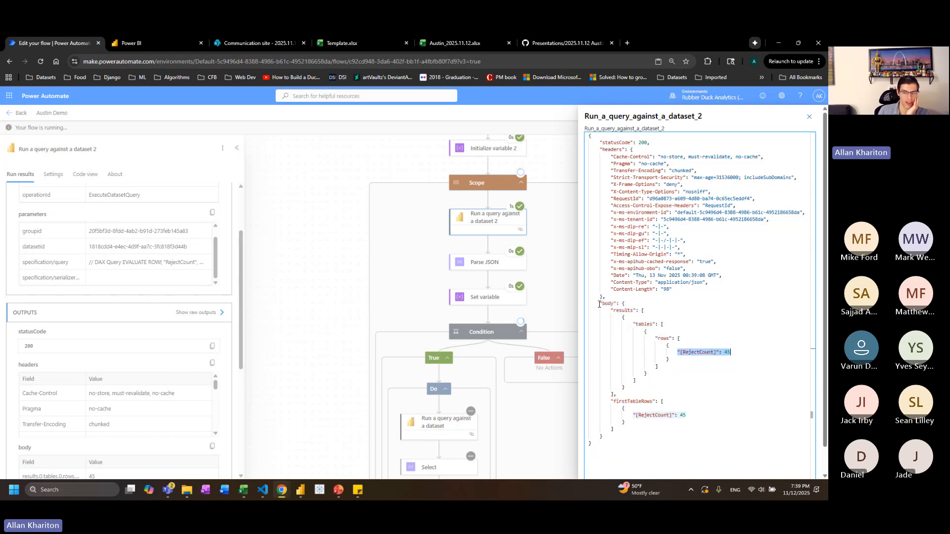
pyautogui.moveTo(599, 304); pyautogui.dragTo(630, 451)
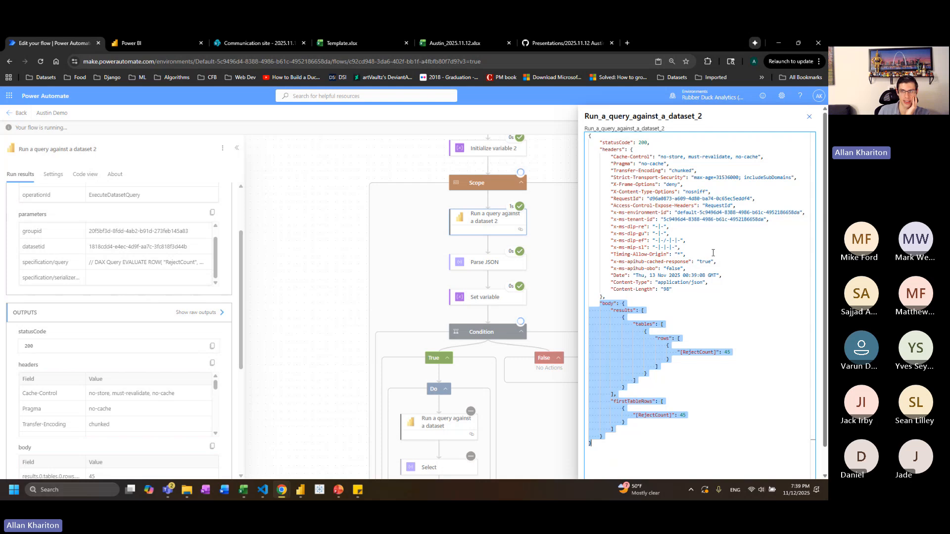
pyautogui.click(808, 117)
# Switch to the Austin_2025.11.12.xlsx workbook, reload it and check the rows on the Rejected Items sheet down to the table's end
pyautogui.scroll(-3, 572, 326)
pyautogui.scroll(-3, 573, 326)
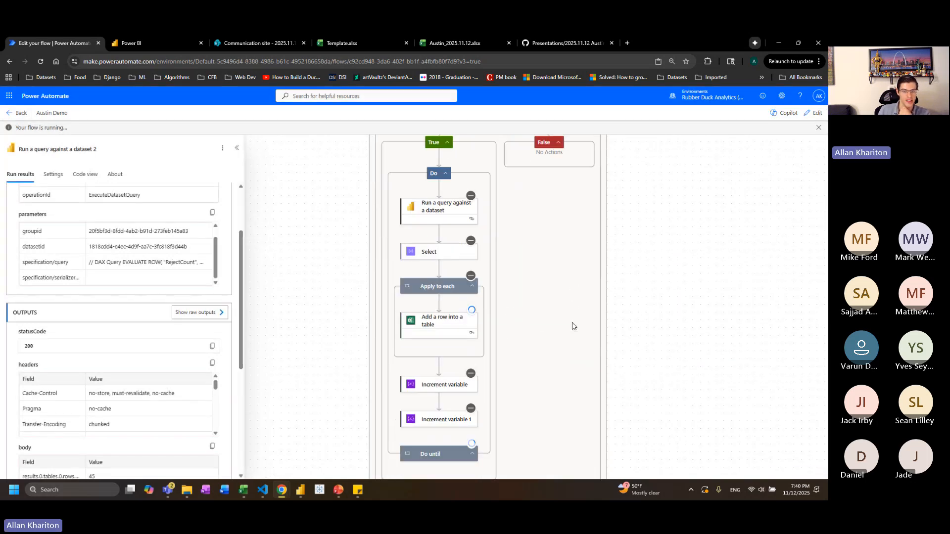
pyautogui.scroll(1, 498, 222)
pyautogui.click(438, 43)
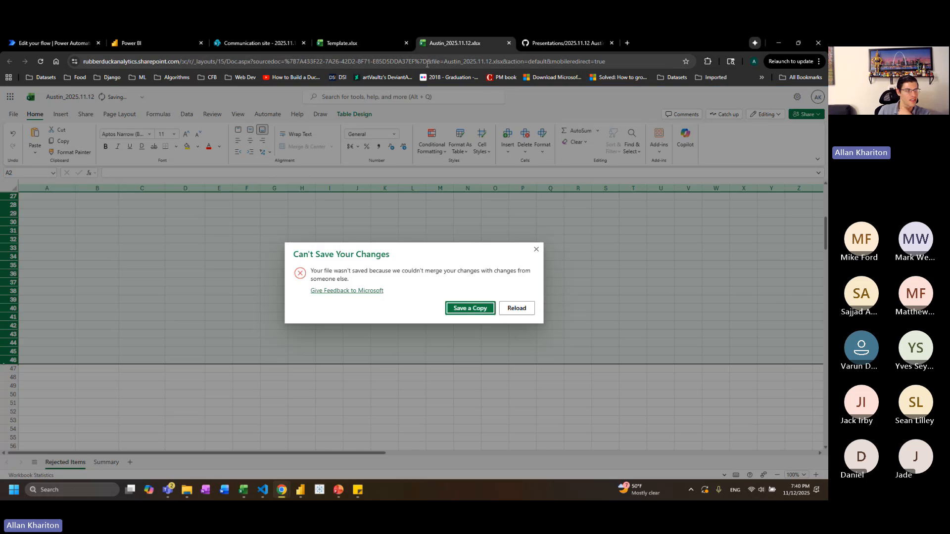
pyautogui.click(516, 308)
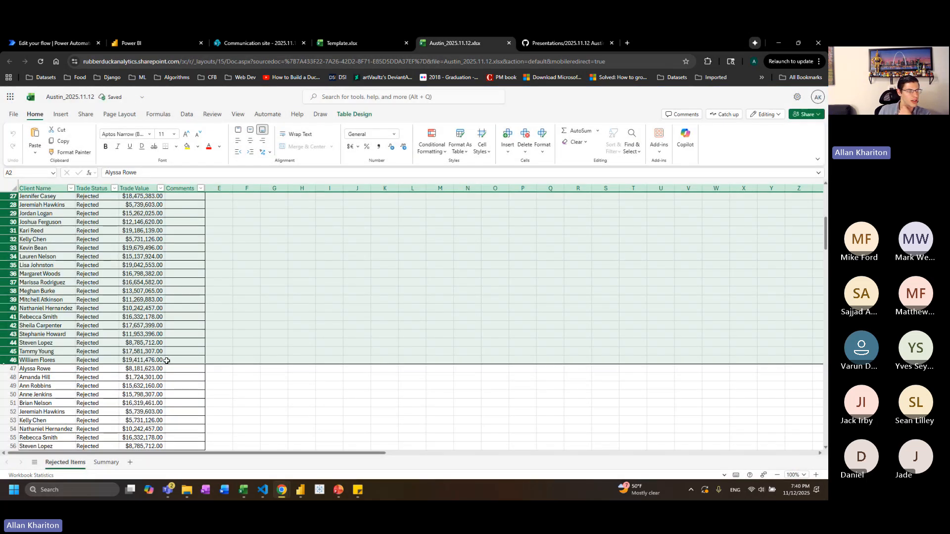
pyautogui.scroll(-5, 168, 357)
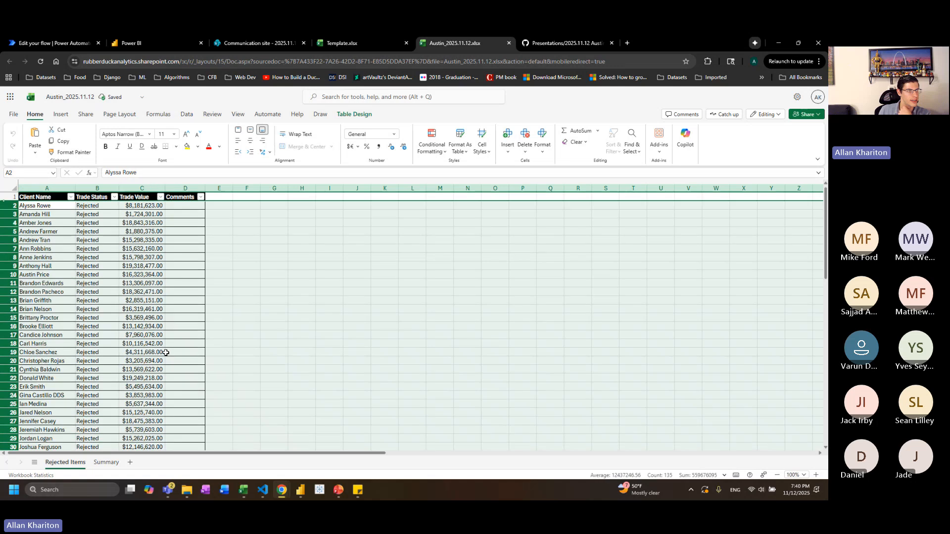
pyautogui.scroll(-10, 166, 352)
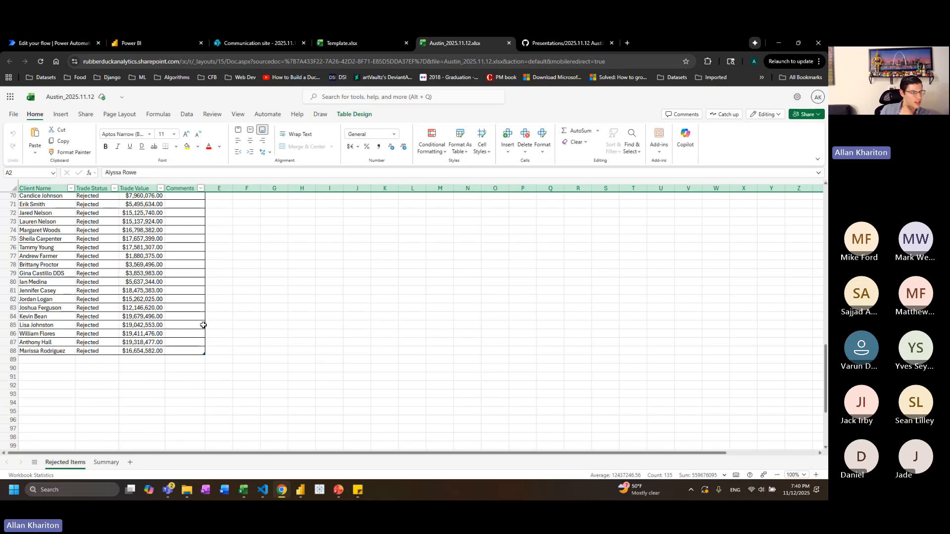
# Return to the Austin Demo flow run and inspect the raw outputs of Increment variable in the loop's first iteration
pyautogui.click(47, 43)
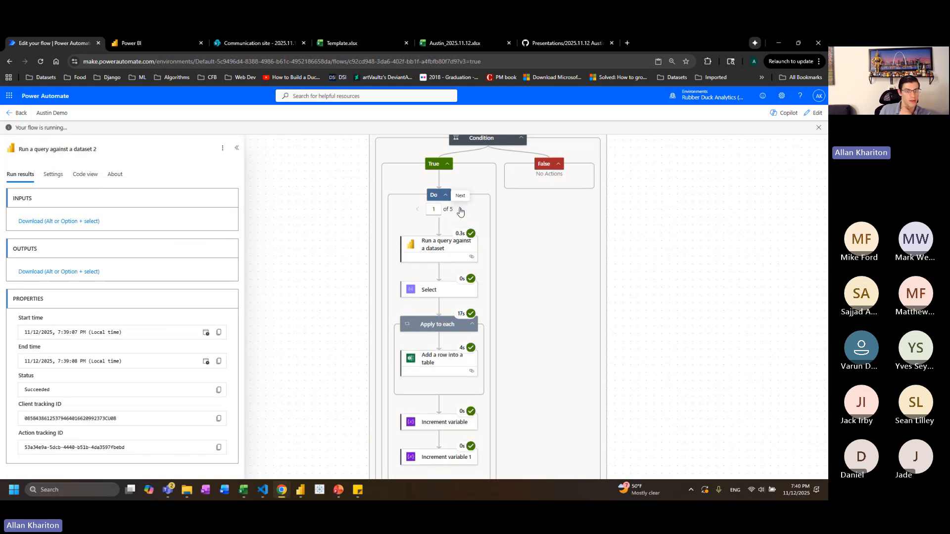
pyautogui.scroll(-1, 462, 338)
pyautogui.click(443, 380)
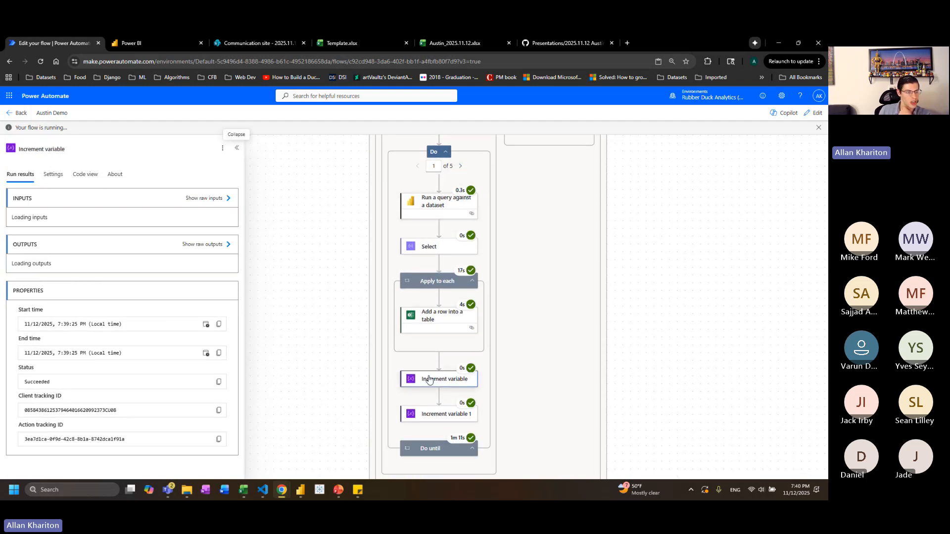
pyautogui.click(193, 245)
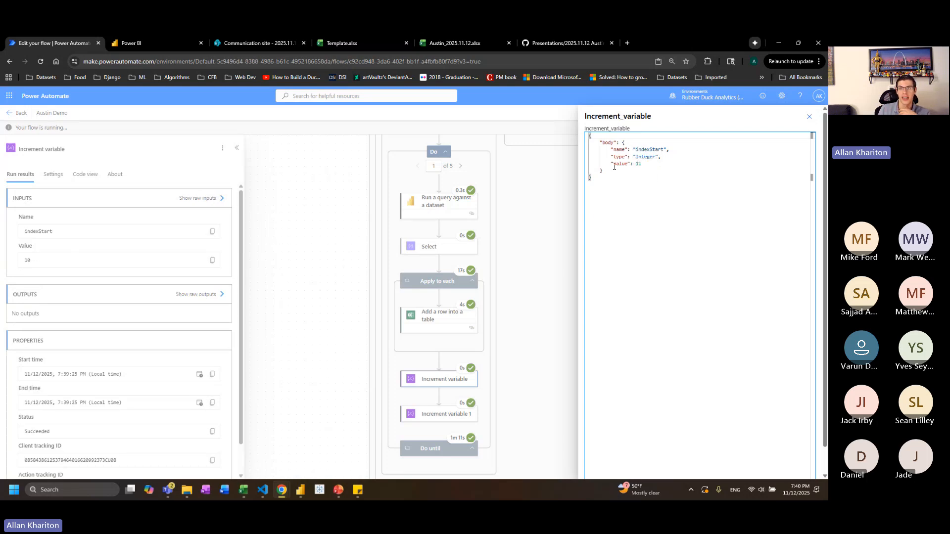
pyautogui.click(474, 174)
pyautogui.click(461, 167)
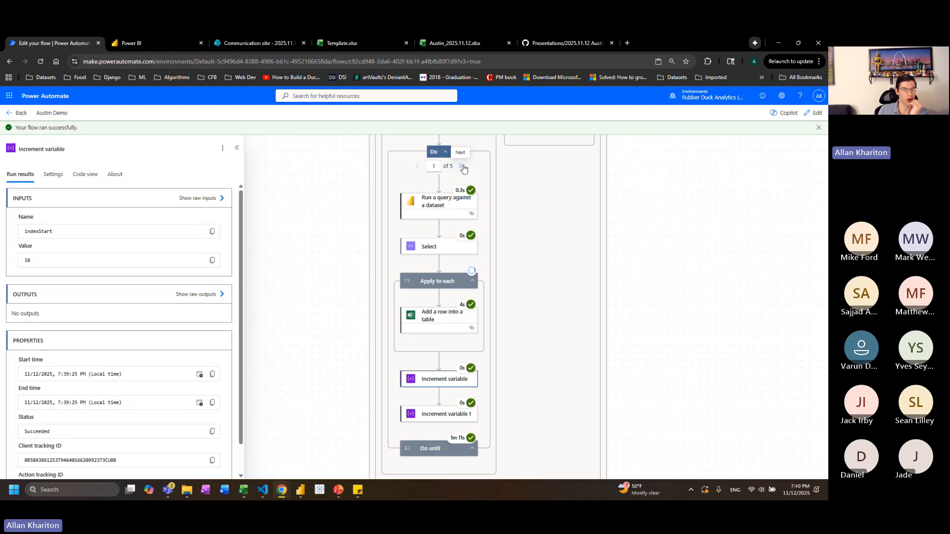
# Review the run statuses of the actions in the Condition's loop and in Scope 1
pyautogui.scroll(3, 520, 252)
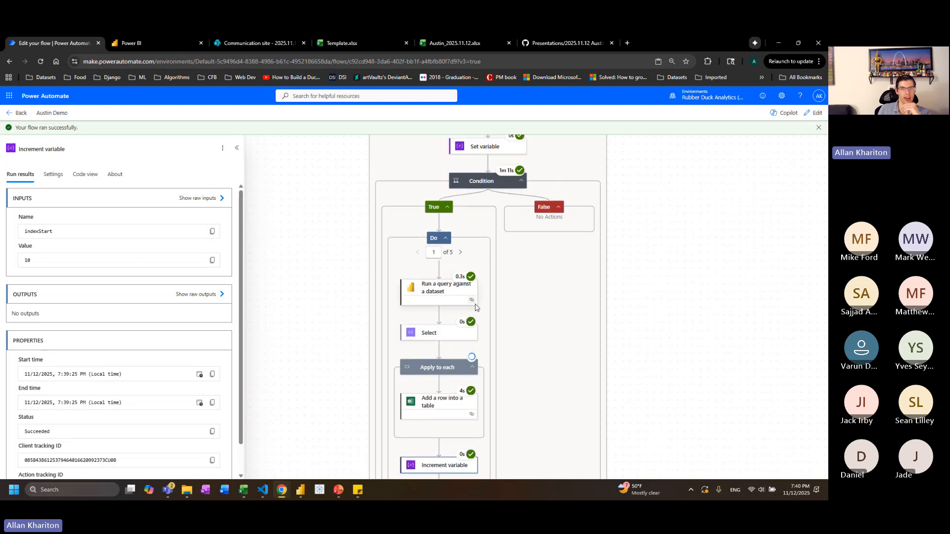
pyautogui.scroll(3, 475, 307)
pyautogui.scroll(-8, 478, 310)
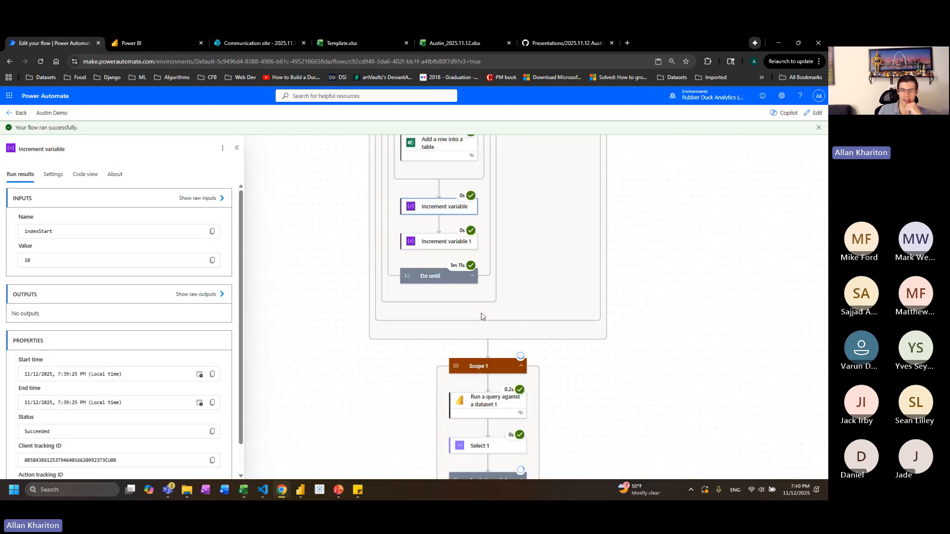
pyautogui.scroll(-3, 482, 317)
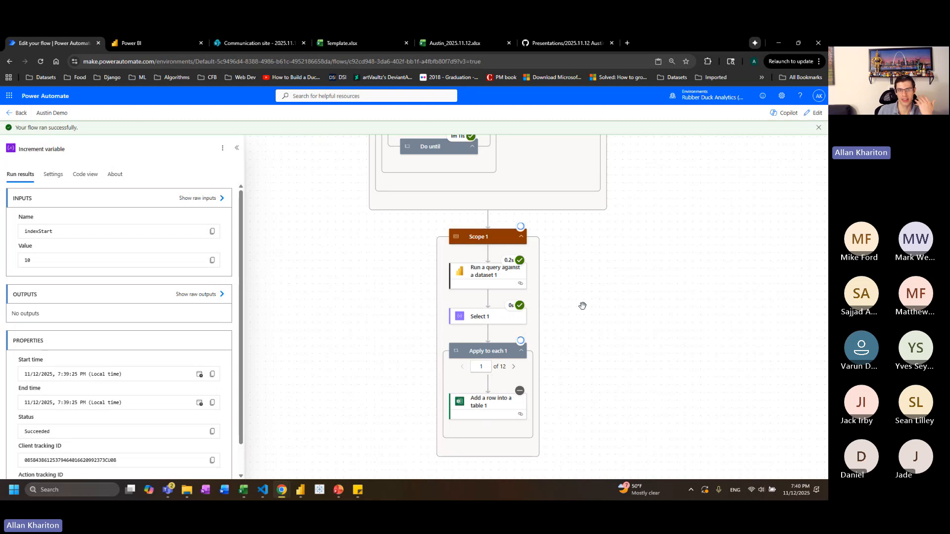
pyautogui.scroll(1, 578, 328)
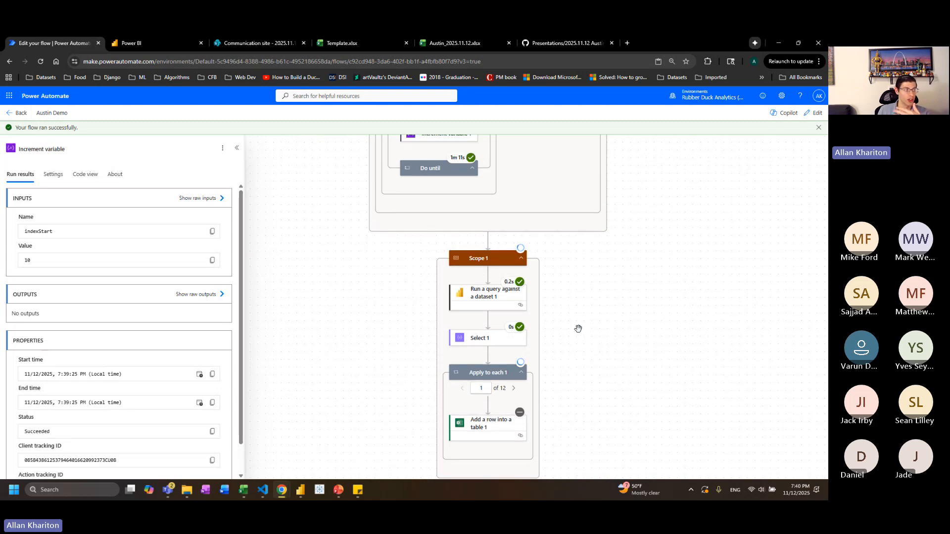
pyautogui.scroll(6, 578, 328)
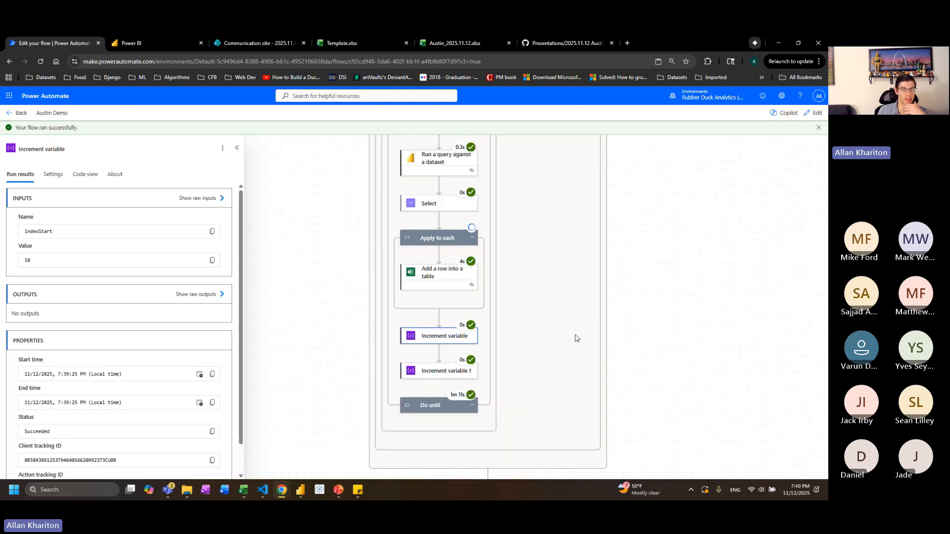
pyautogui.scroll(4, 575, 339)
pyautogui.scroll(1, 554, 346)
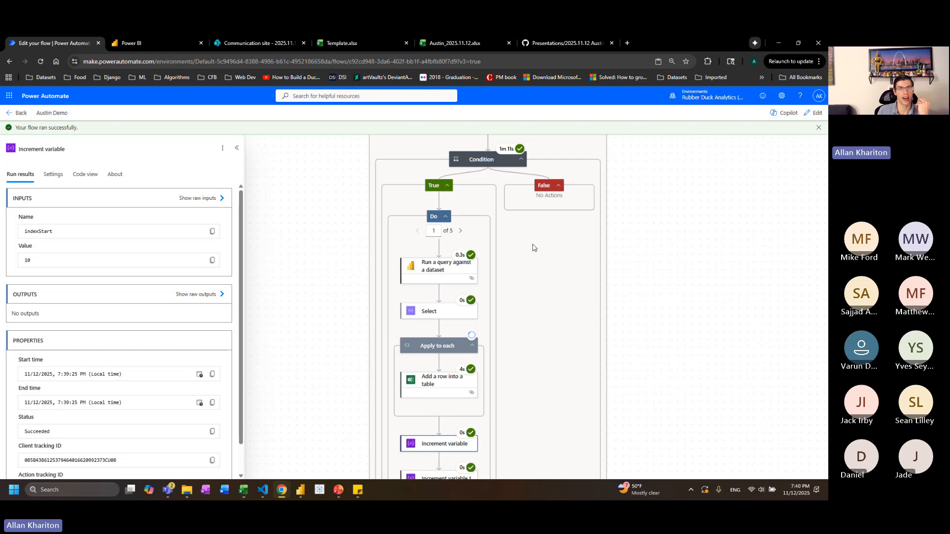
pyautogui.scroll(4, 524, 255)
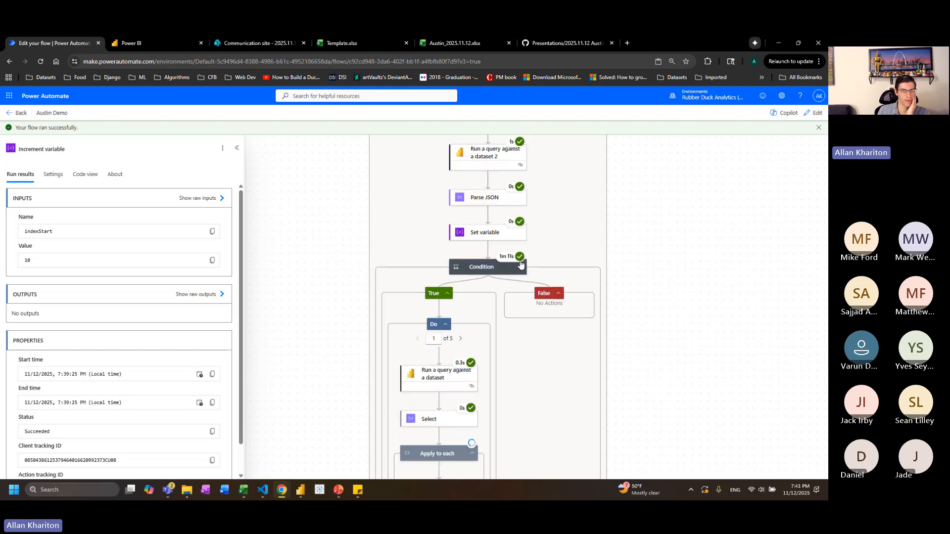
pyautogui.click(520, 204)
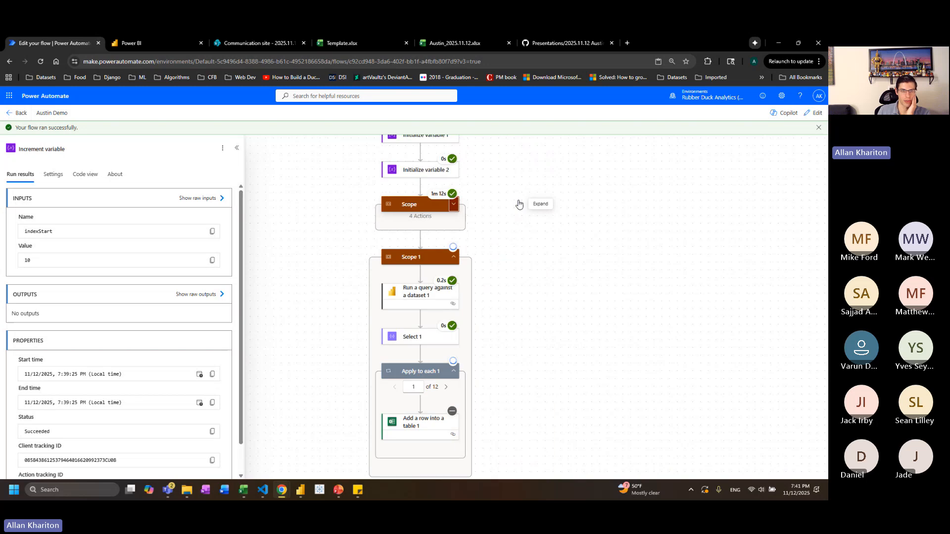
pyautogui.rightClick(424, 205)
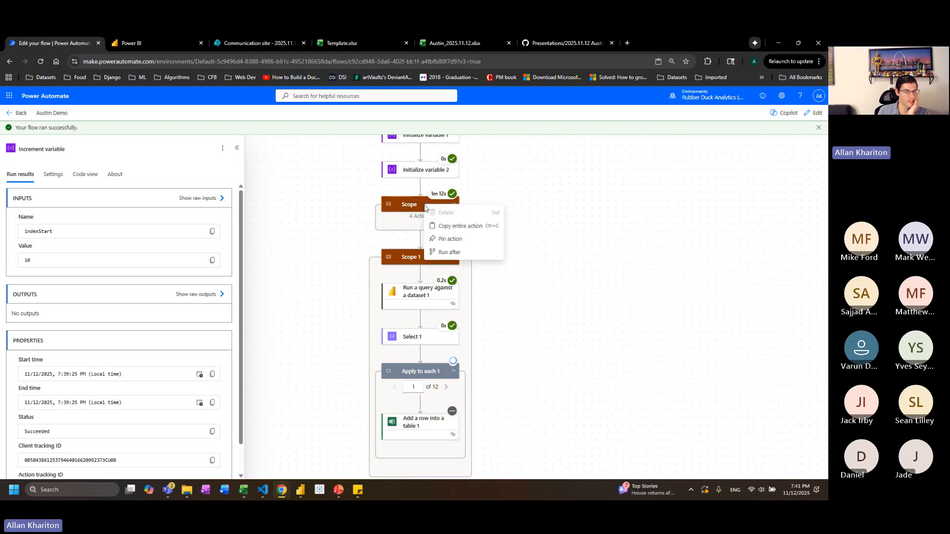
pyautogui.click(508, 196)
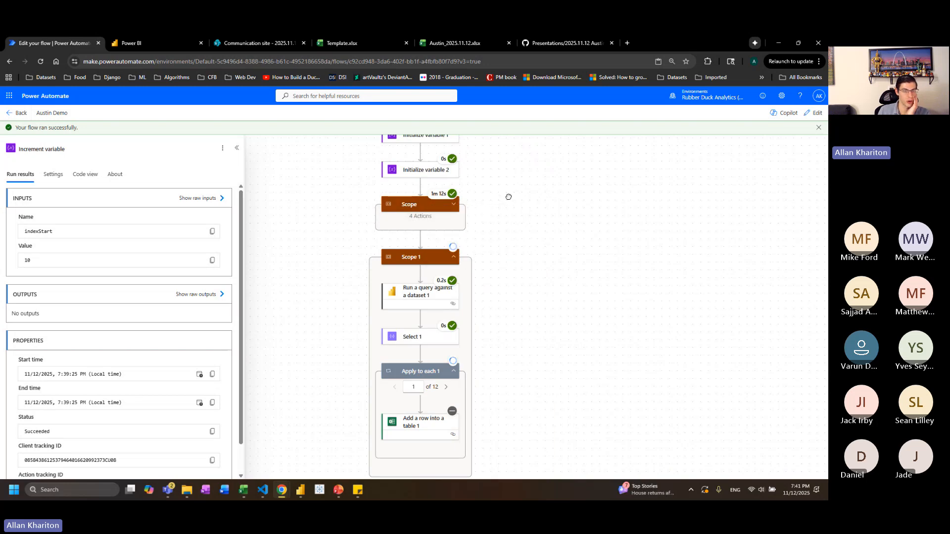
pyautogui.click(453, 204)
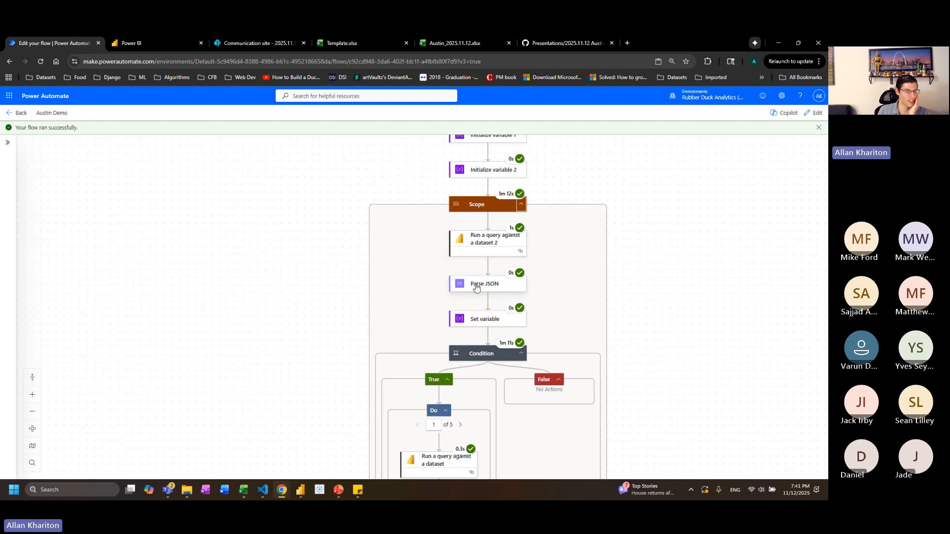
pyautogui.scroll(-5, 477, 289)
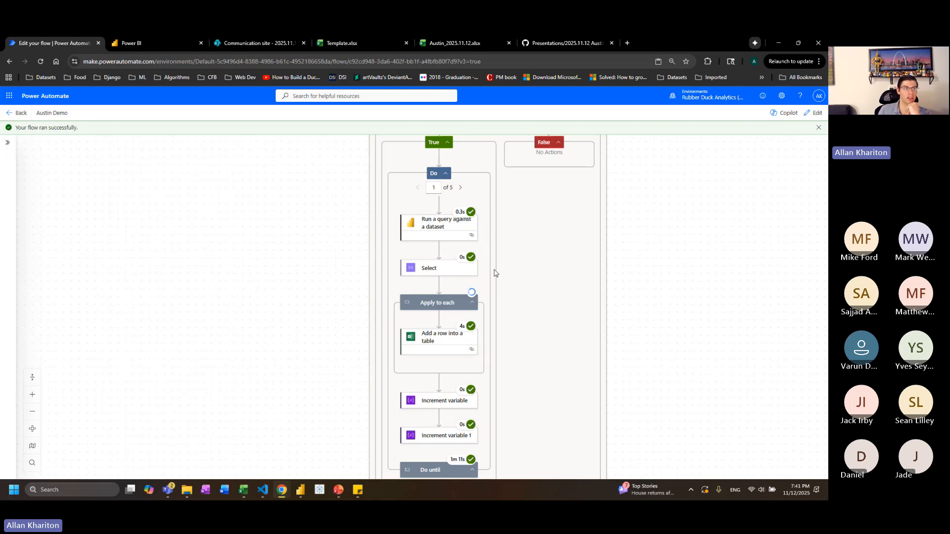
# Leave the Austin Demo run and view the environment's Solutions page
pyautogui.click(14, 114)
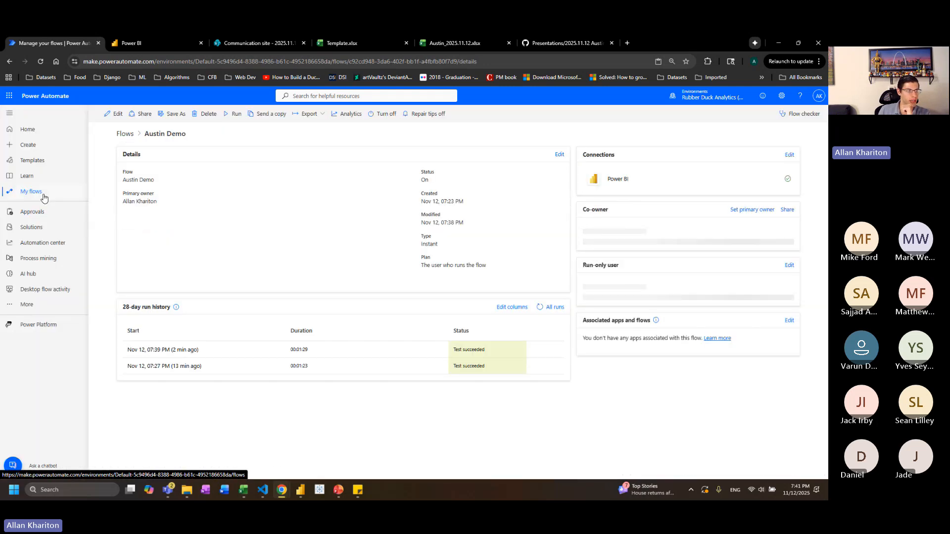
pyautogui.click(44, 197)
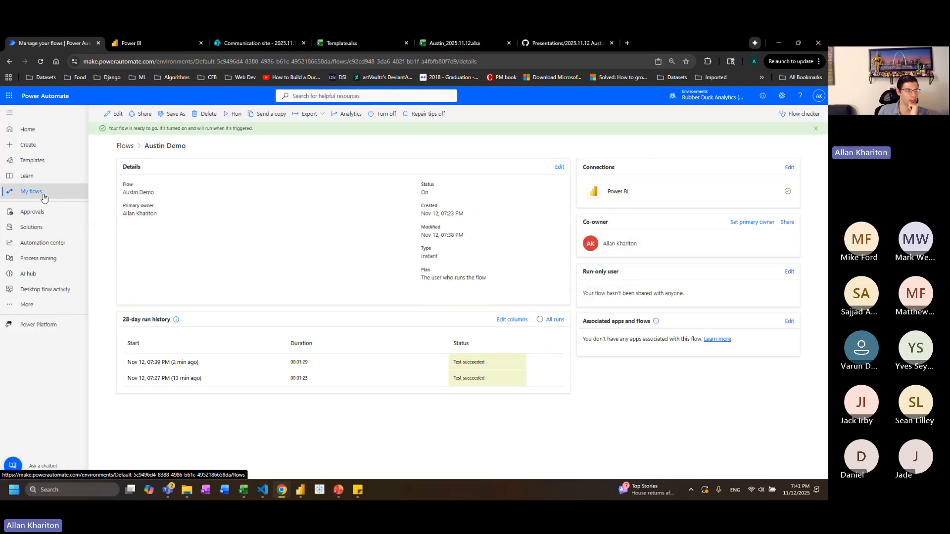
pyautogui.click(41, 228)
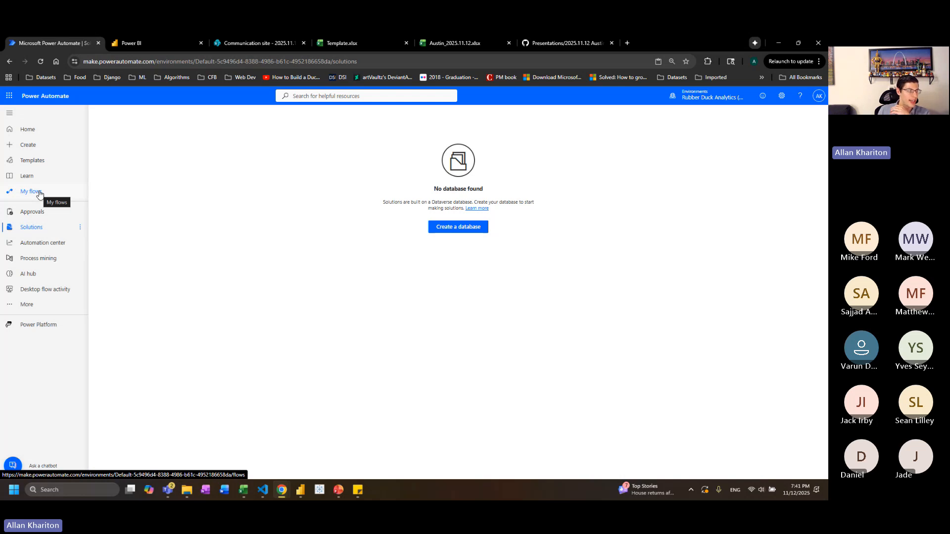
# Open the cloud flow 2 Austin - Basic Child Flow from My flows for editing
pyautogui.click(40, 192)
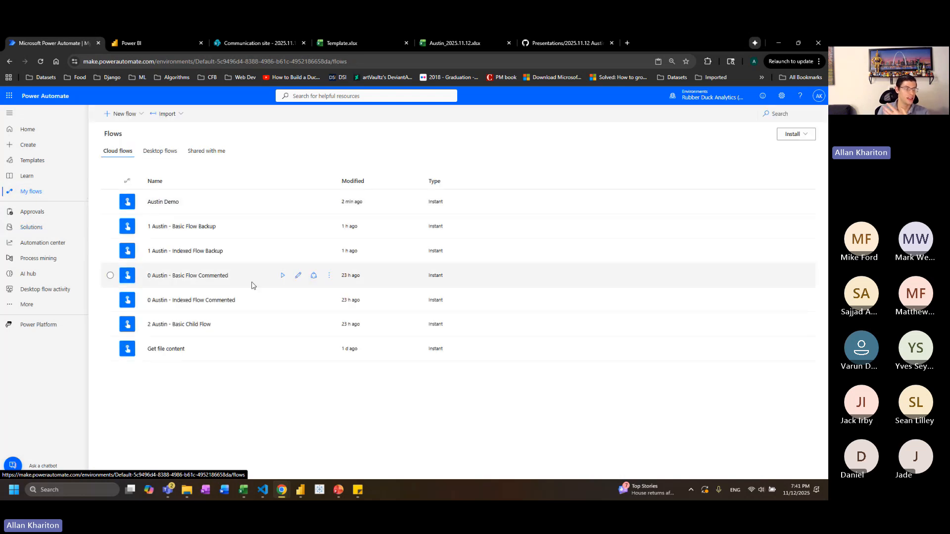
pyautogui.click(182, 325)
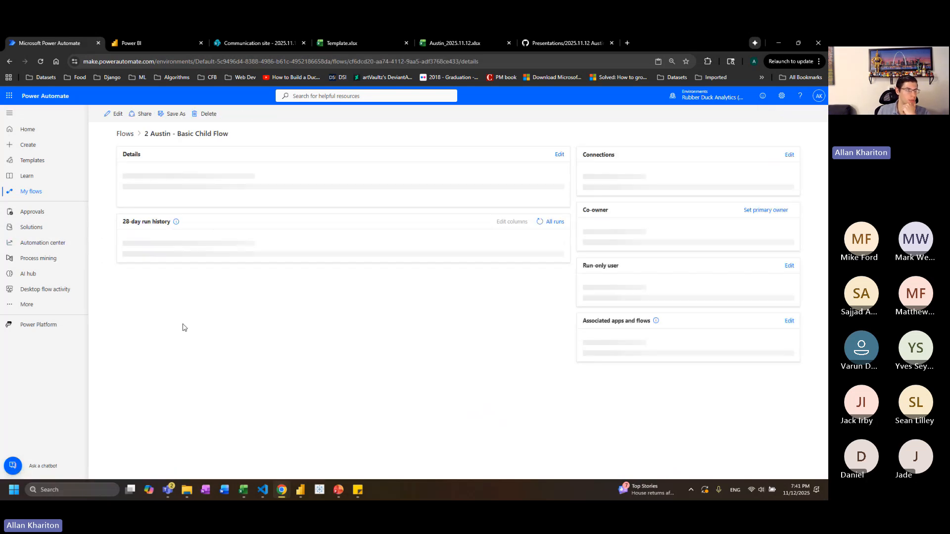
pyautogui.click(114, 115)
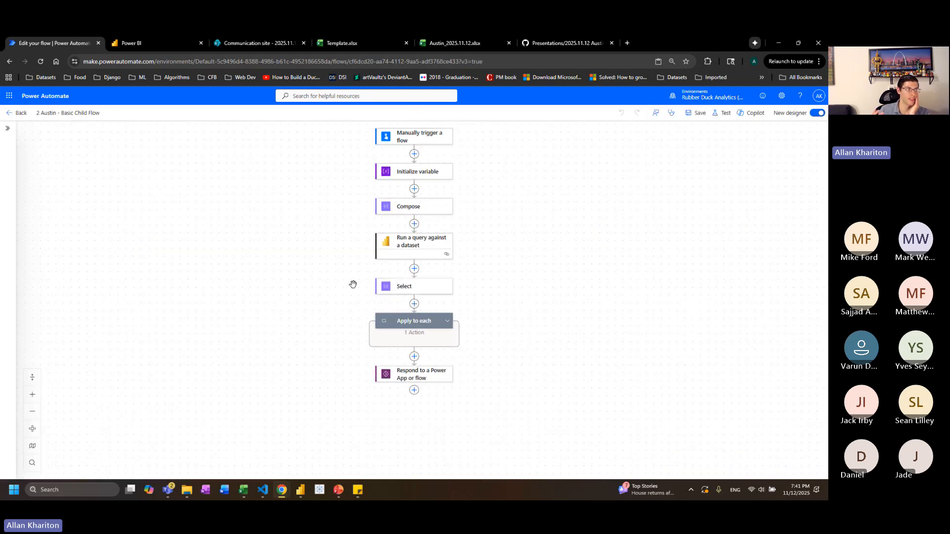
# Expand the Apply to each loop in the Basic Child Flow and review the action inside it
pyautogui.scroll(1, 353, 284)
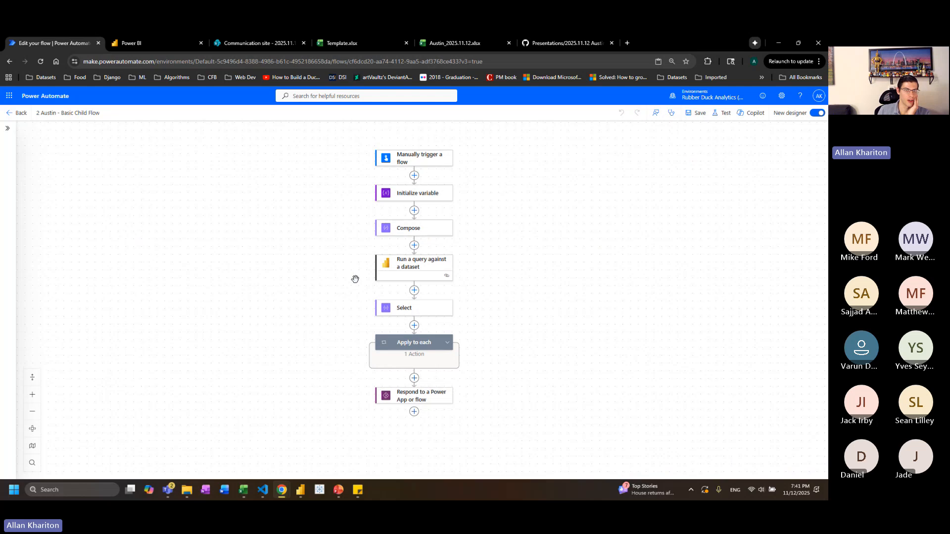
pyautogui.scroll(-2, 435, 268)
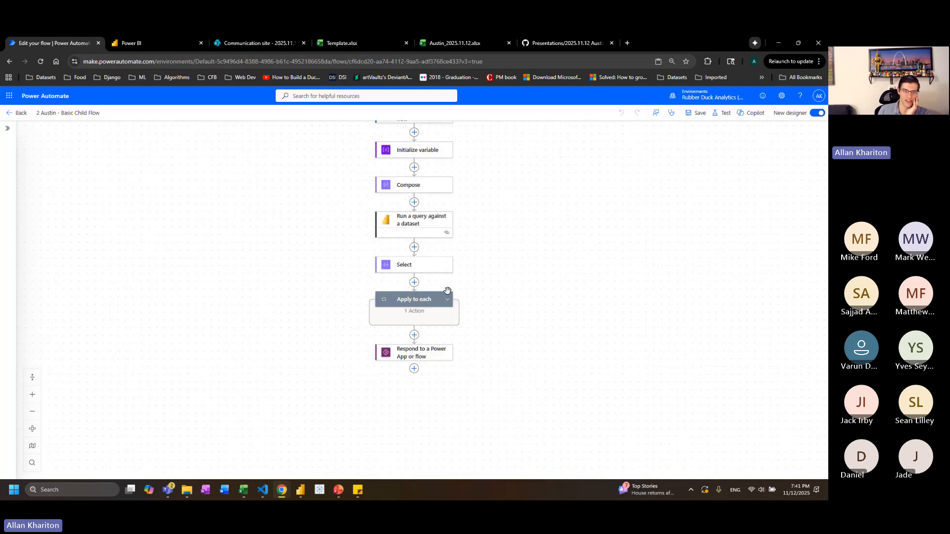
pyautogui.click(447, 299)
pyautogui.scroll(1, 413, 304)
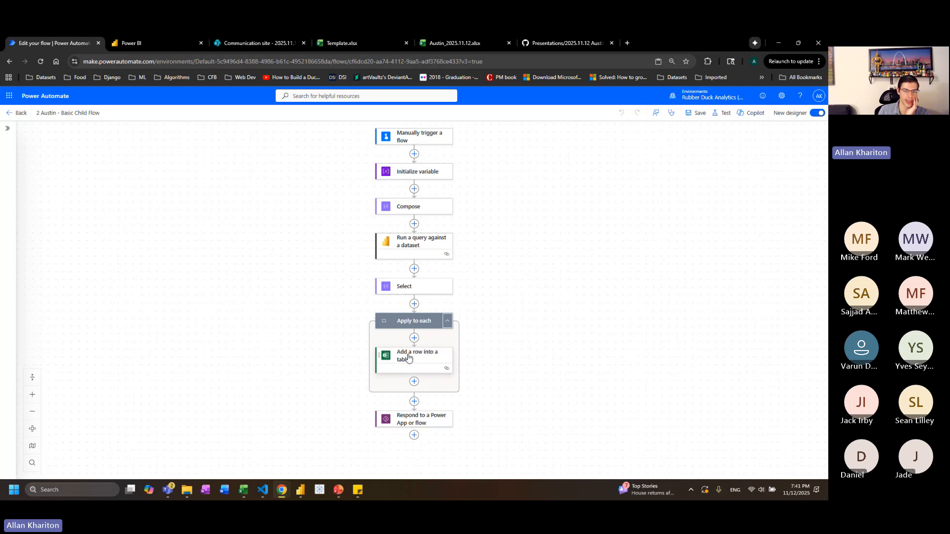
# Set up a manual test of the Basic Child Flow, examine its required run inputs from Workspace to Library, and close without running
pyautogui.click(715, 116)
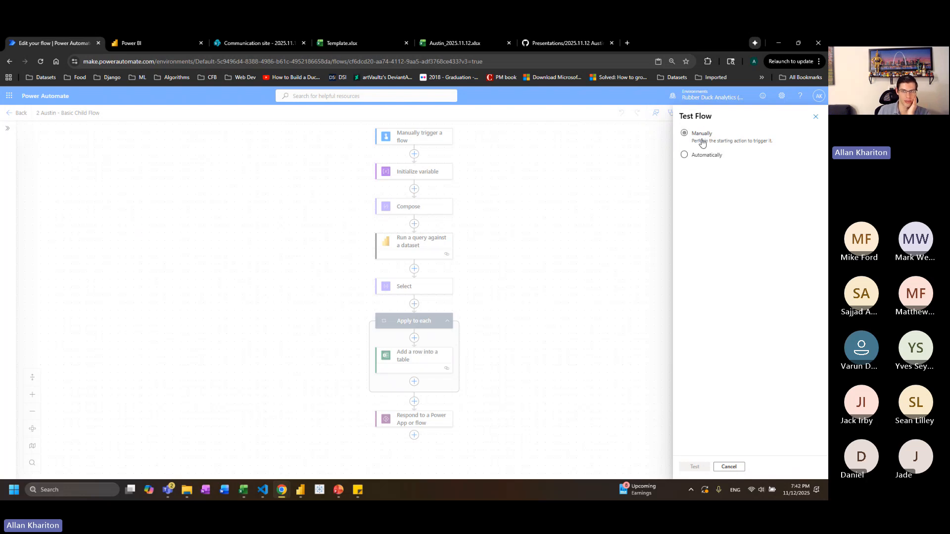
pyautogui.click(701, 139)
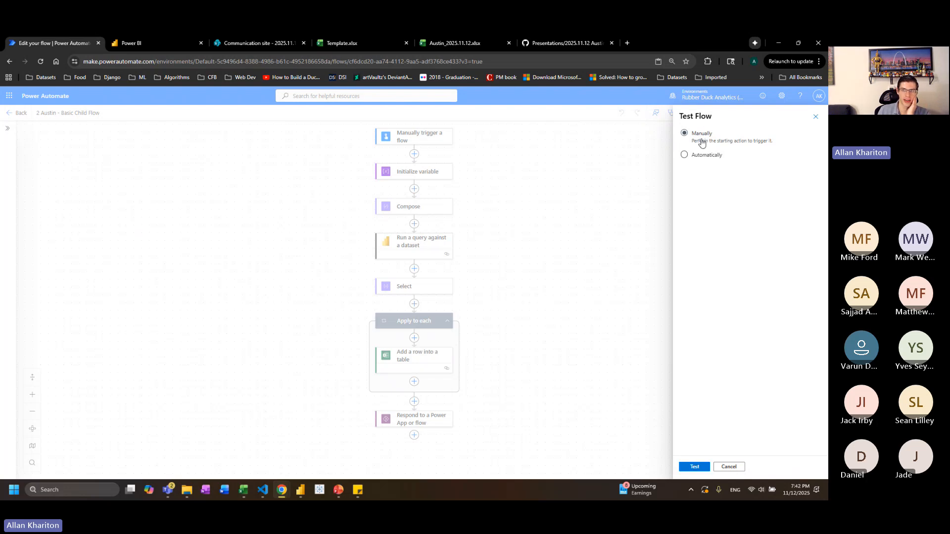
pyautogui.click(696, 467)
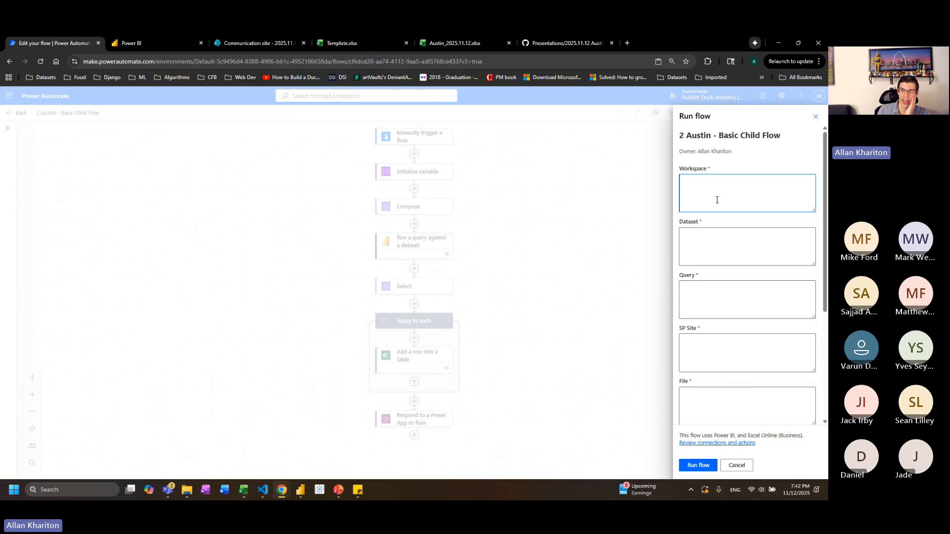
pyautogui.scroll(-4, 717, 199)
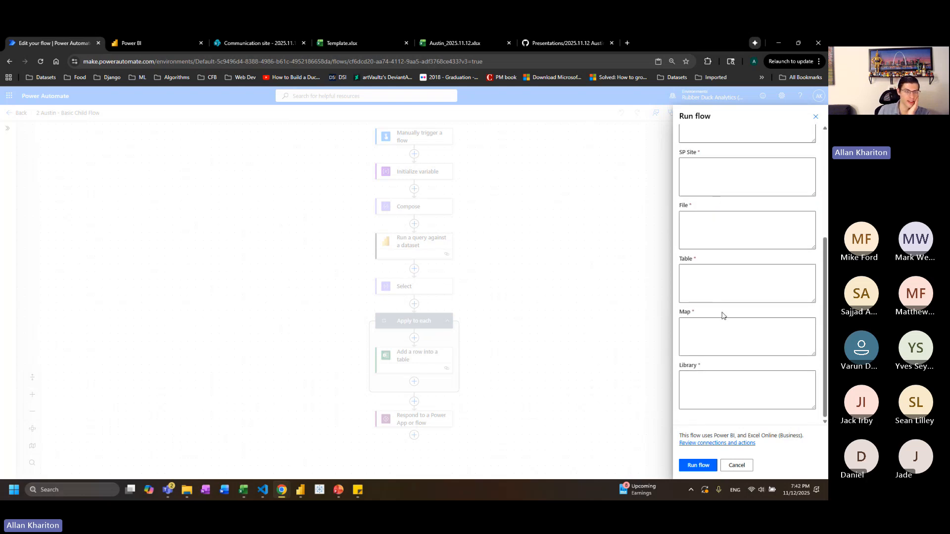
pyautogui.scroll(4, 723, 315)
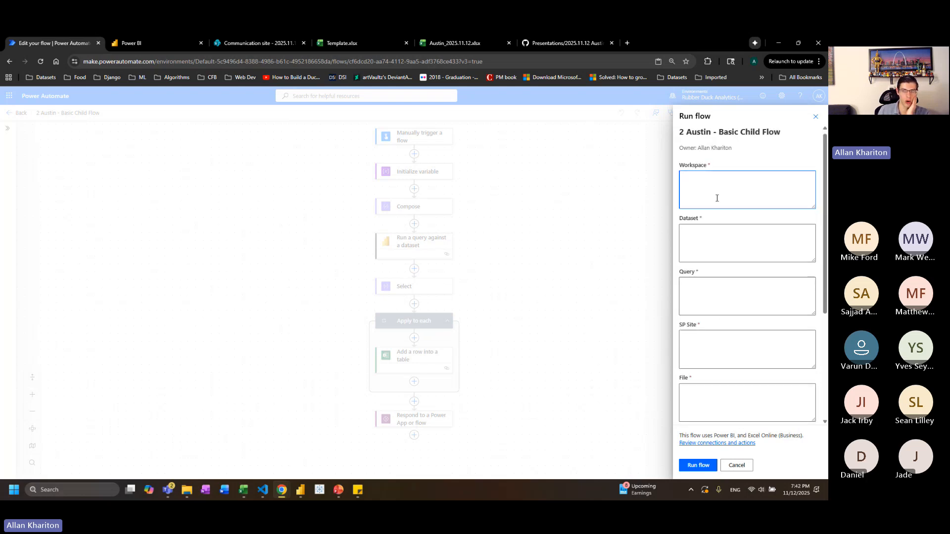
pyautogui.scroll(-4, 717, 198)
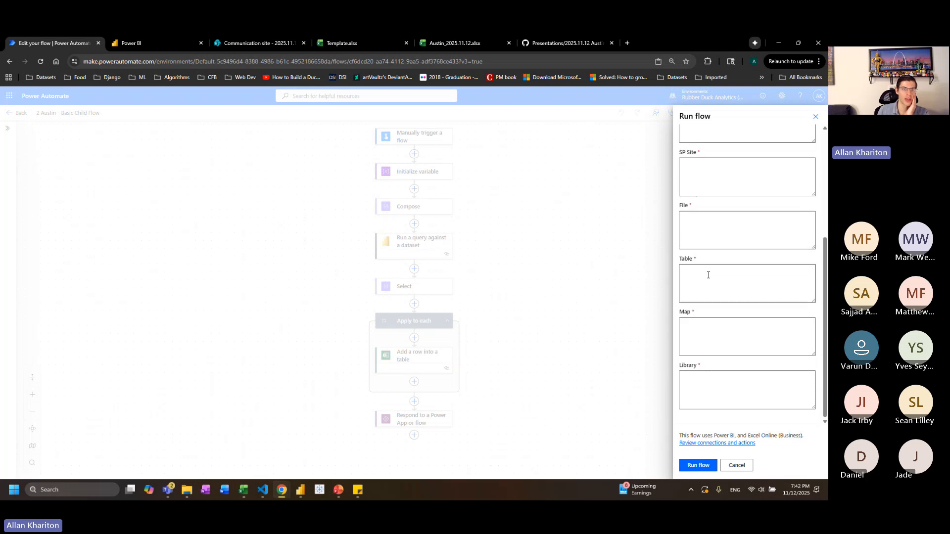
pyautogui.scroll(2, 710, 270)
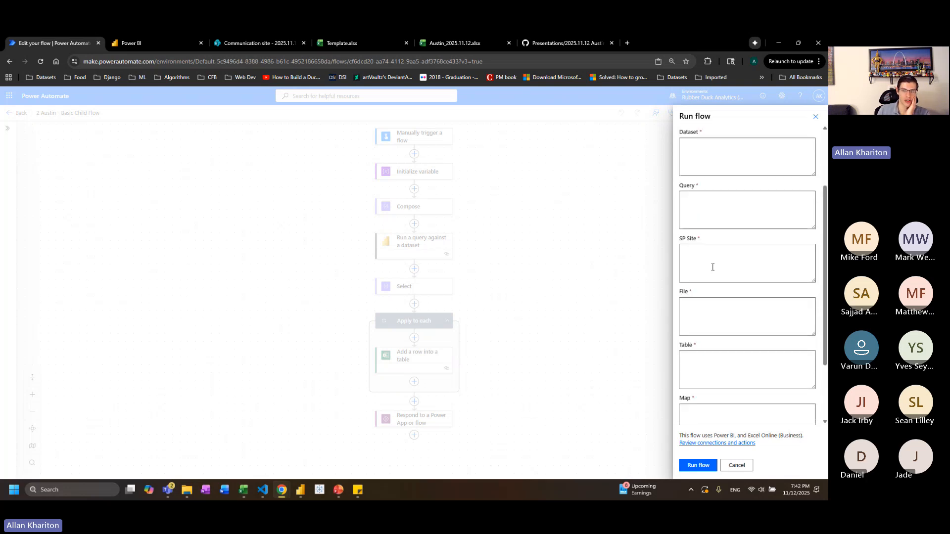
pyautogui.click(701, 209)
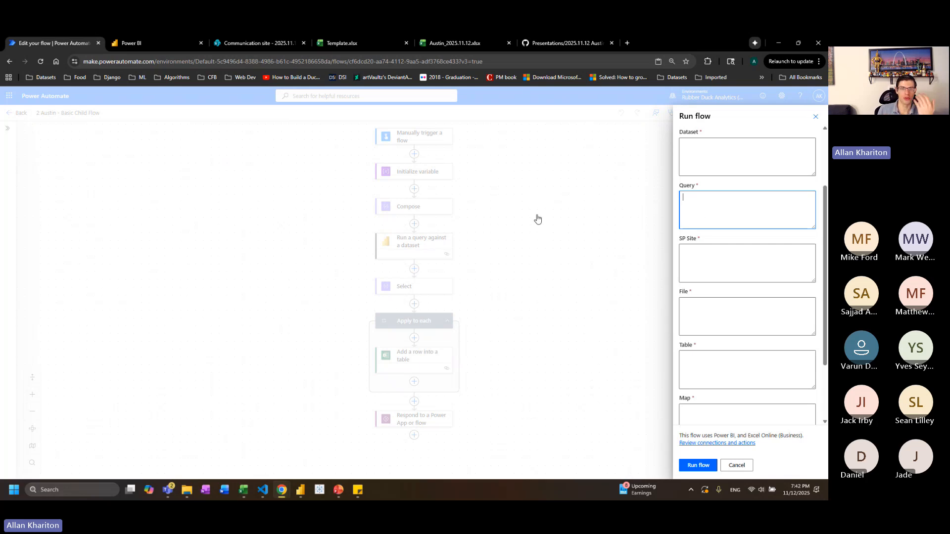
pyautogui.click(538, 219)
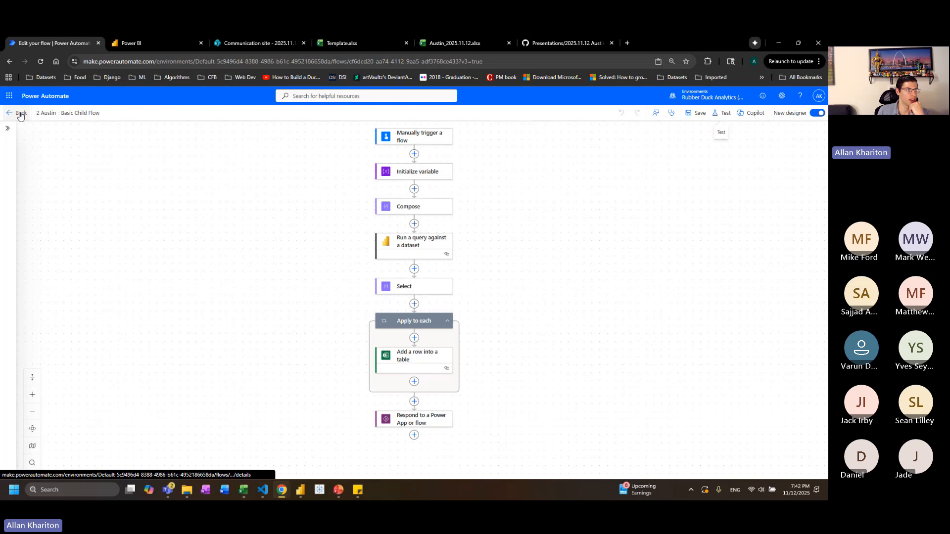
# Leave the Basic Child Flow and open the Austin Demo flow from My flows for editing
pyautogui.click(22, 112)
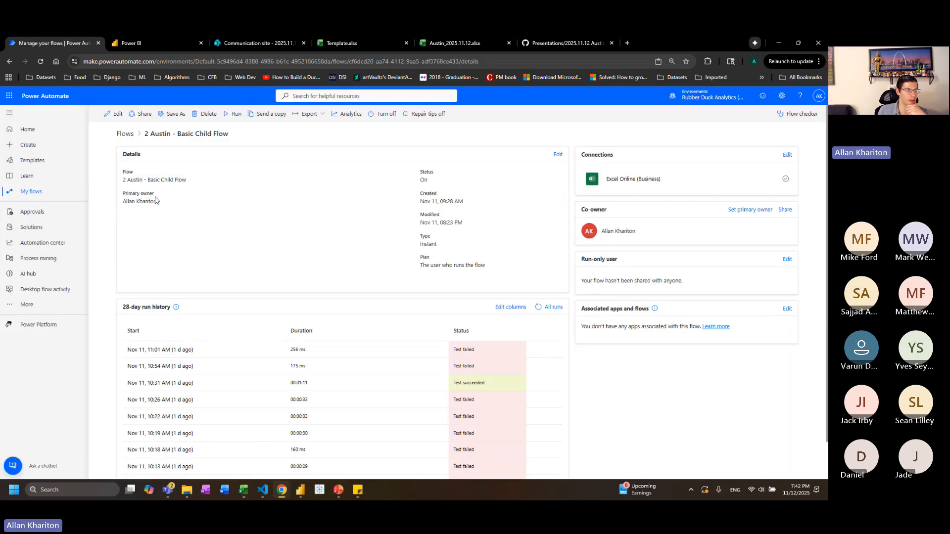
pyautogui.click(47, 190)
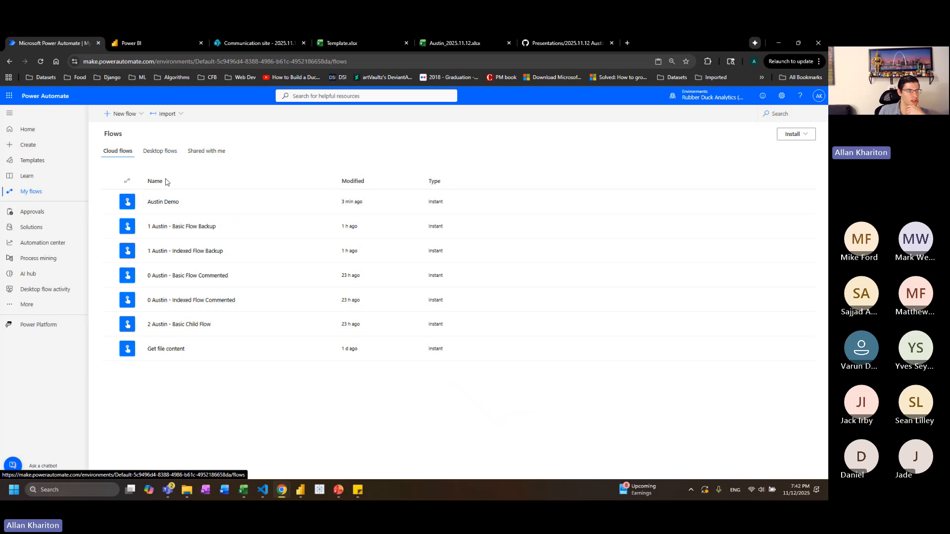
pyautogui.click(154, 201)
pyautogui.click(115, 114)
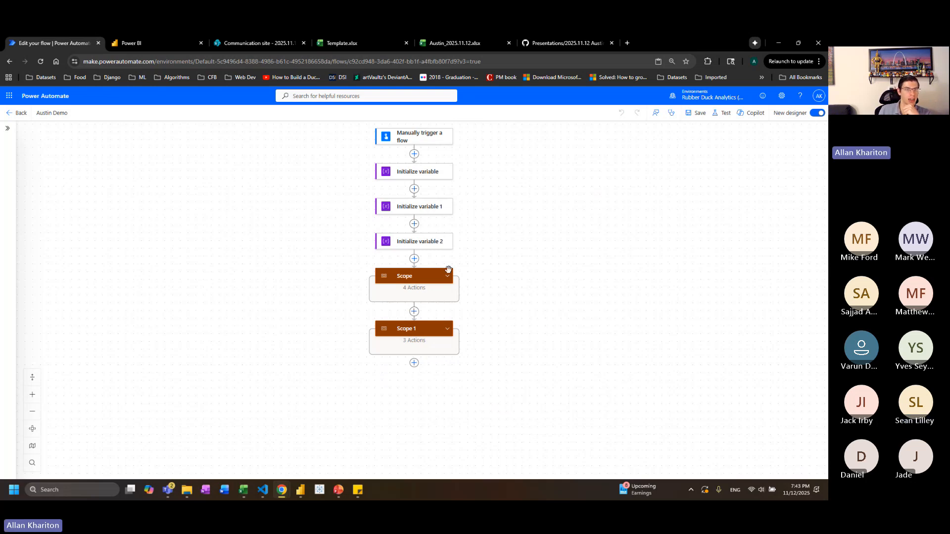
# Switch to PowerPoint, present from the Basic Workflow Steps slide and advance to Pros & Cons of Improved Approach
pyautogui.click(341, 492)
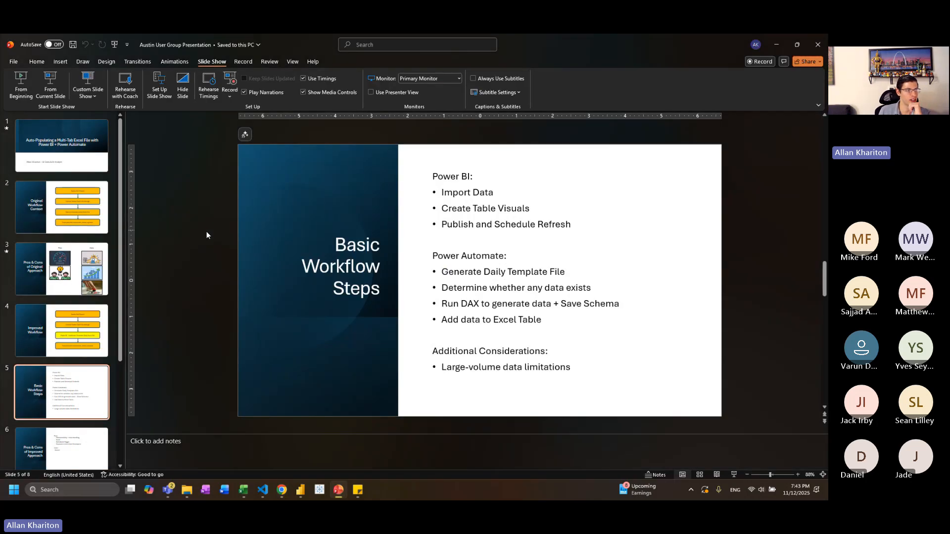
pyautogui.click(50, 87)
pyautogui.press('Right')
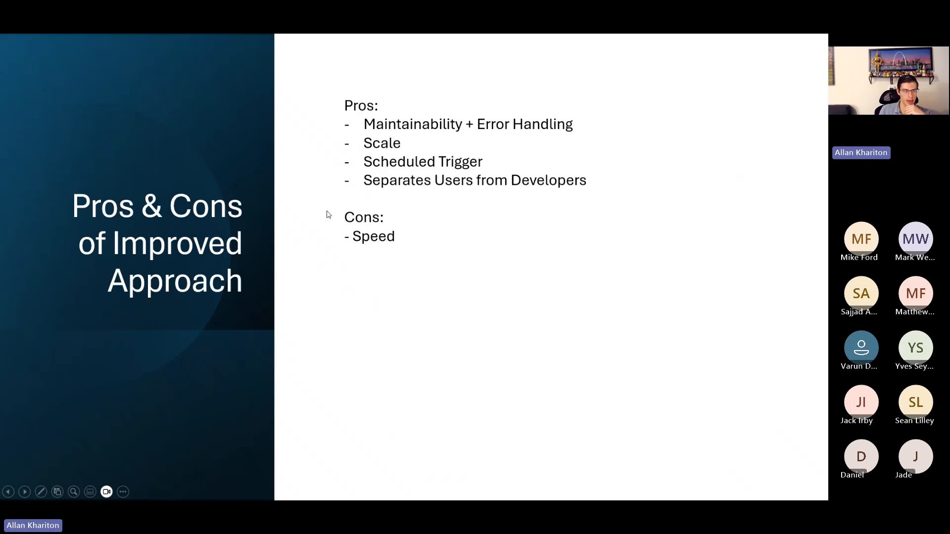